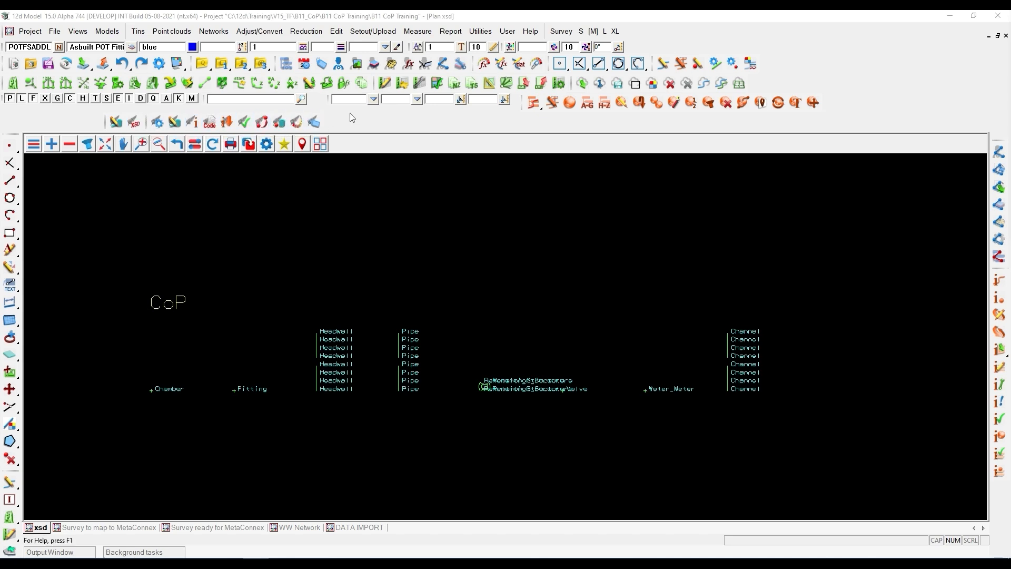
- Open the Pipe string in the ADAC Asset Editor and enlarge the editor to fill most of the screen
scroll(185, 266, down, 2)
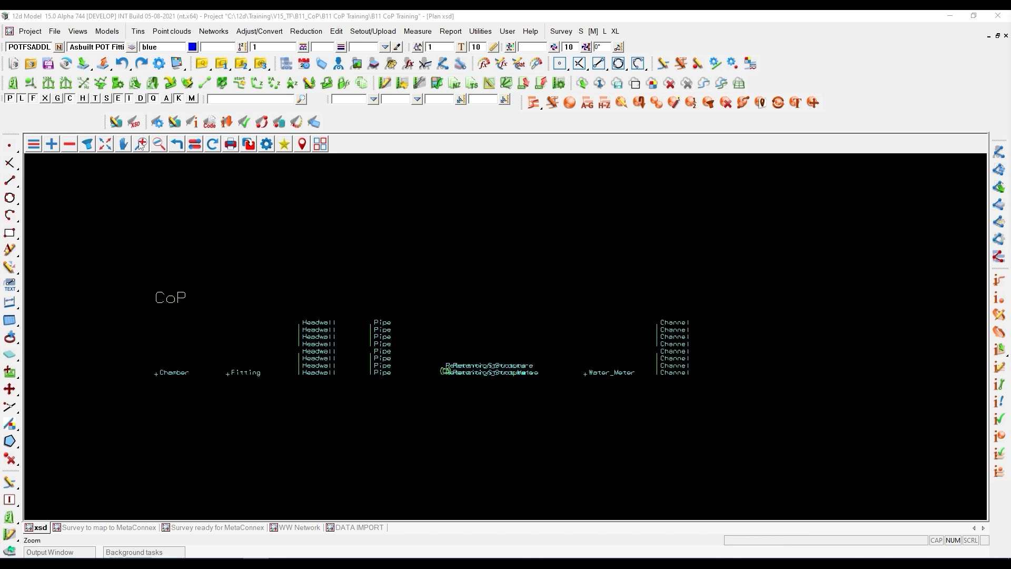
click(133, 124)
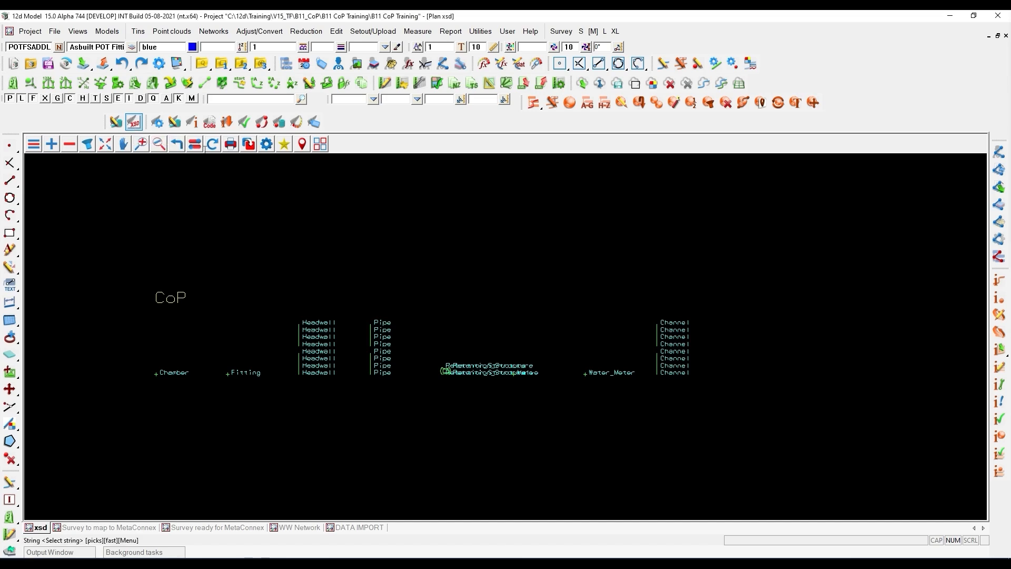
click(253, 150)
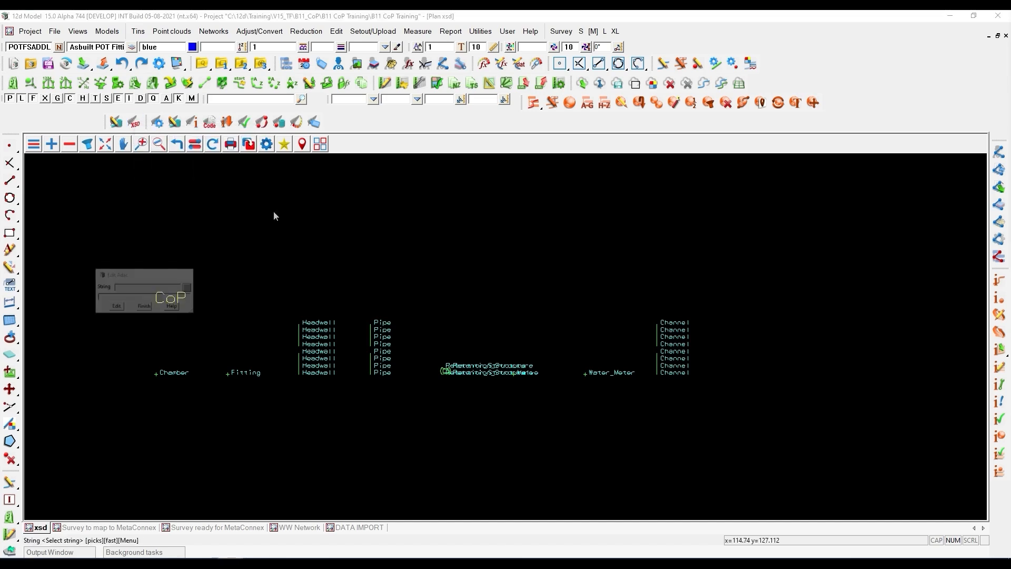
click(370, 331)
middle_click(370, 329)
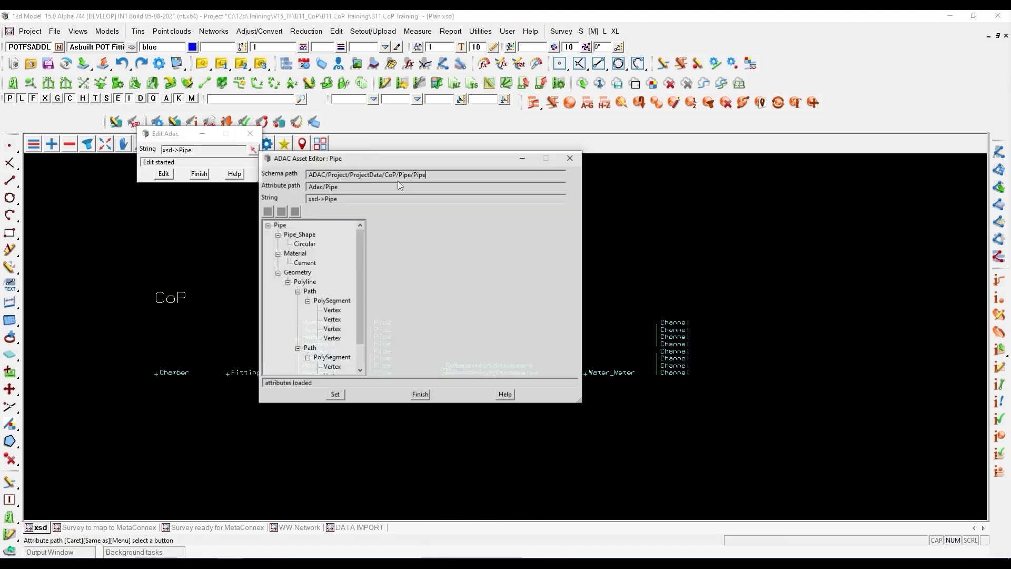
drag(357, 160, 77, 10)
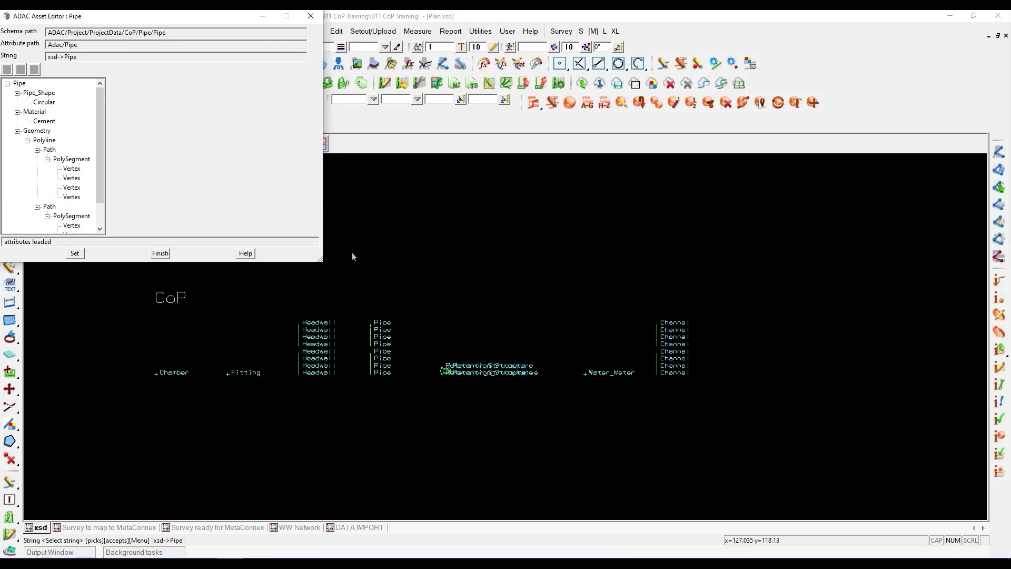
drag(322, 263, 974, 532)
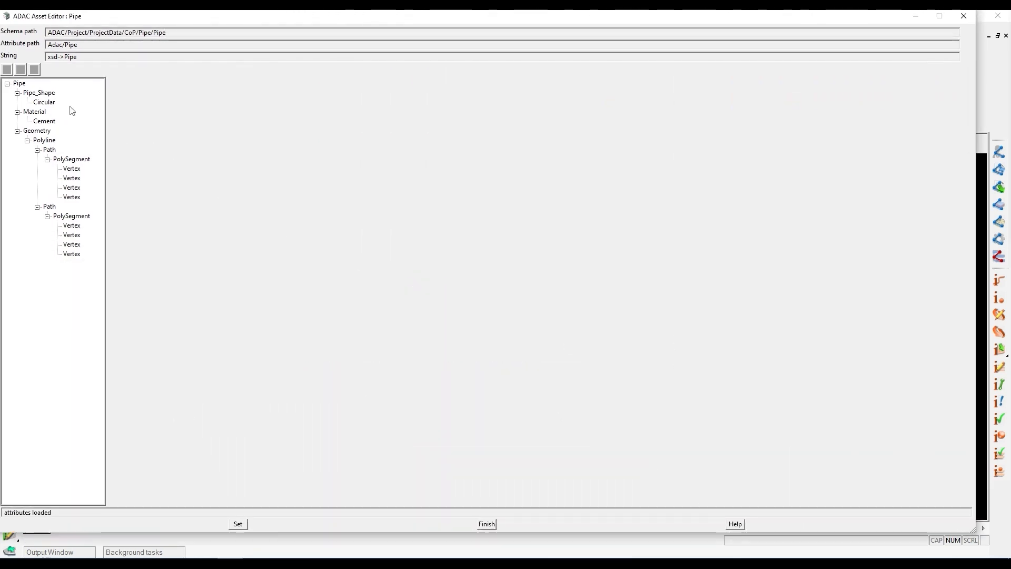
- Examine the Pipe node's full attribute list and the choices available for Net_Type, leaving the value as it is
click(21, 84)
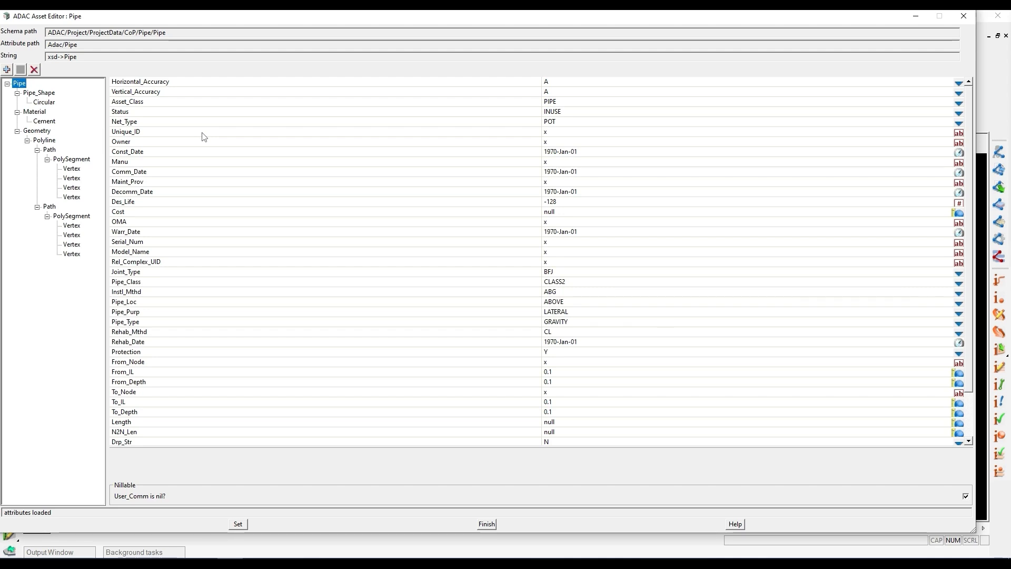
click(155, 122)
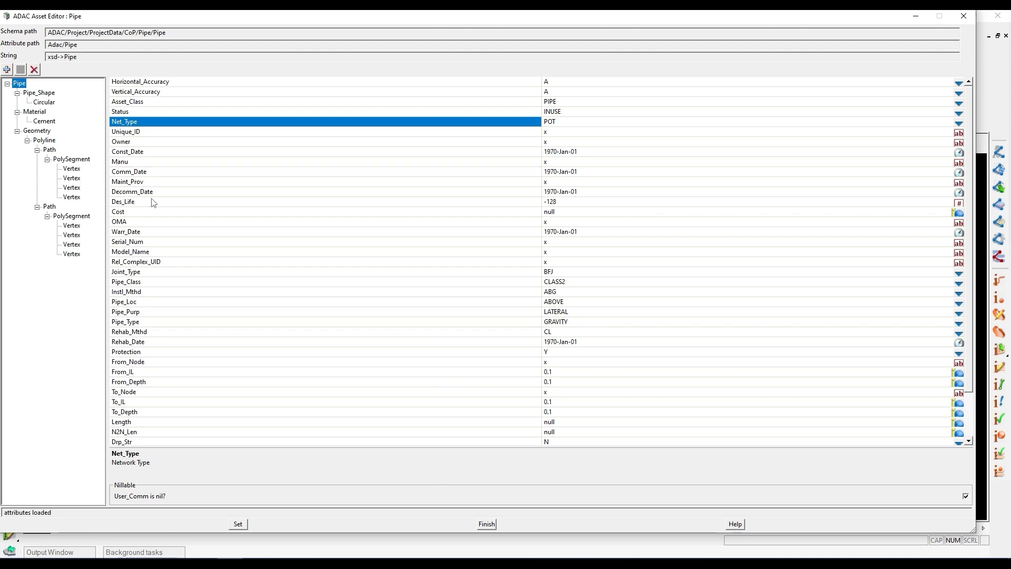
scroll(153, 202, down, 2)
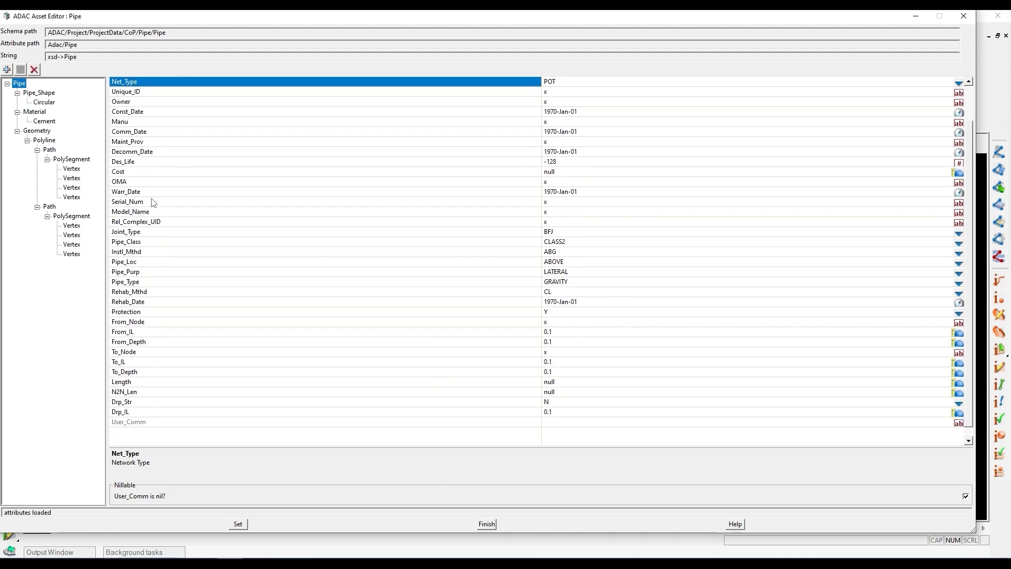
scroll(153, 202, up, 2)
scroll(153, 202, down, 2)
scroll(153, 202, up, 2)
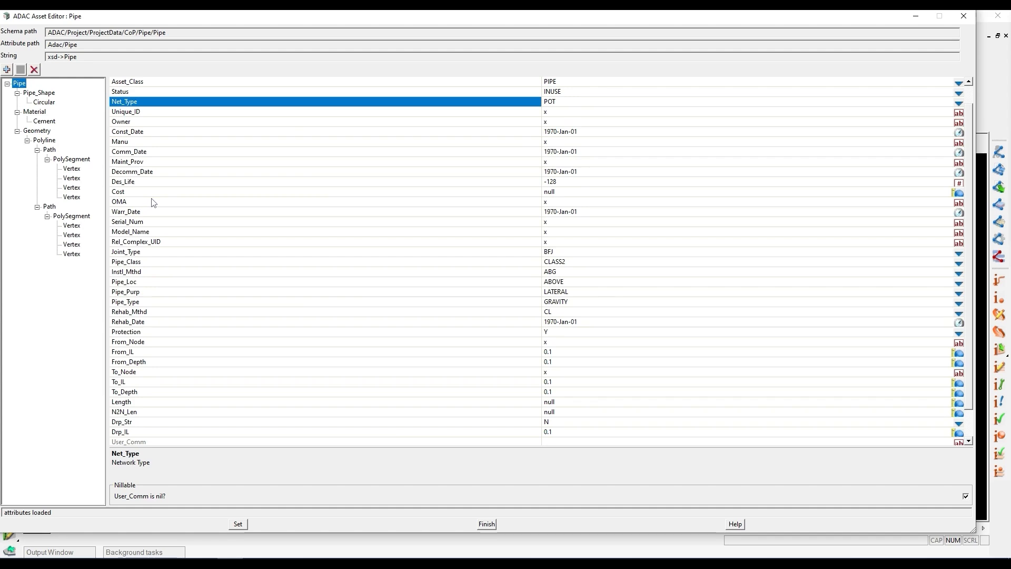
scroll(153, 203, down, 2)
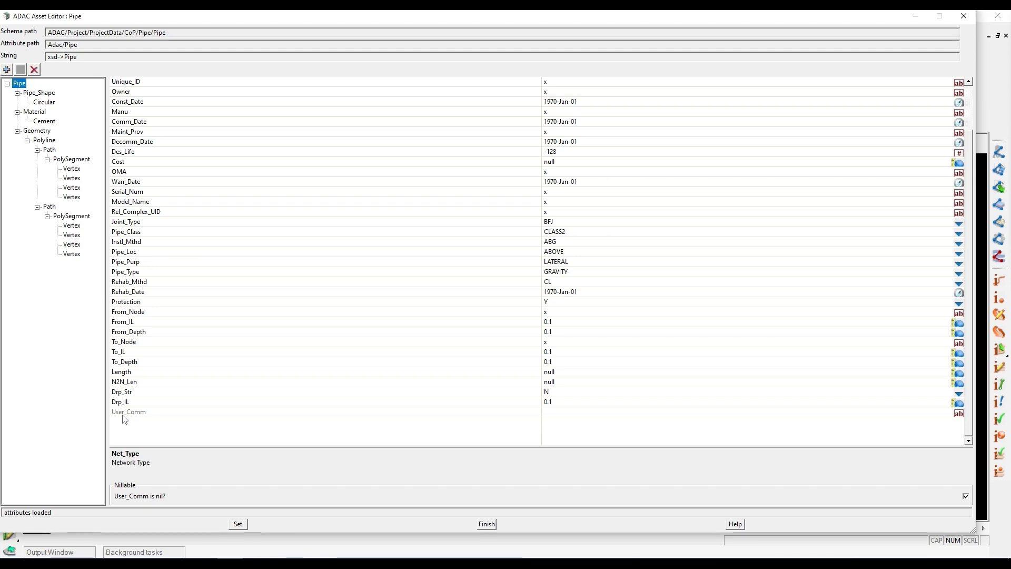
scroll(126, 410, up, 1)
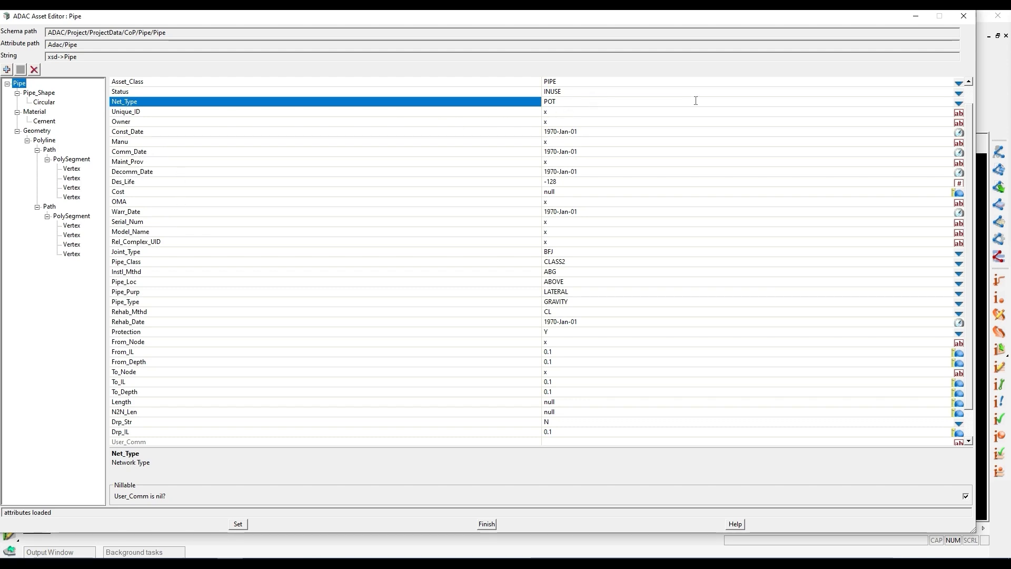
click(958, 103)
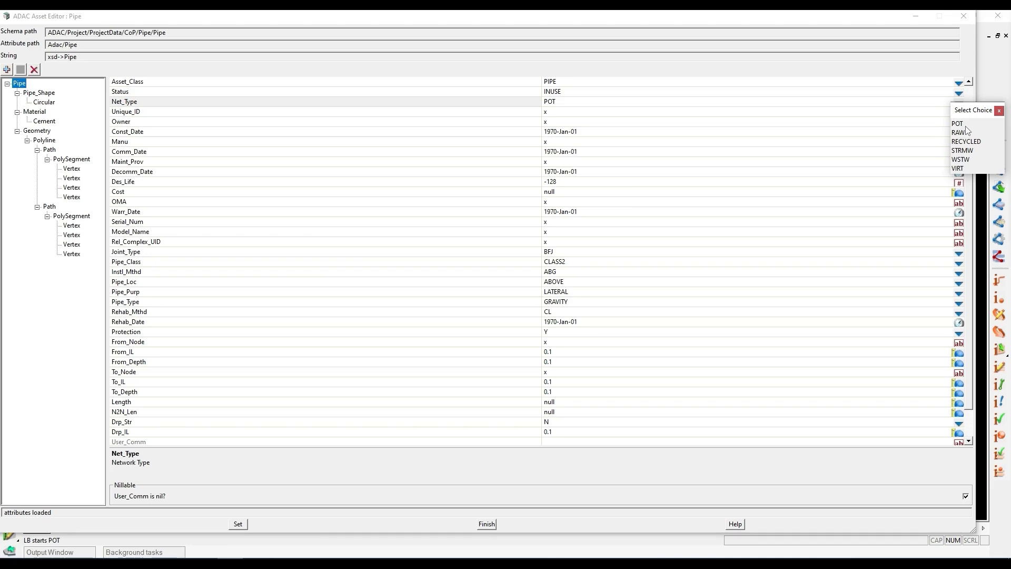
click(999, 111)
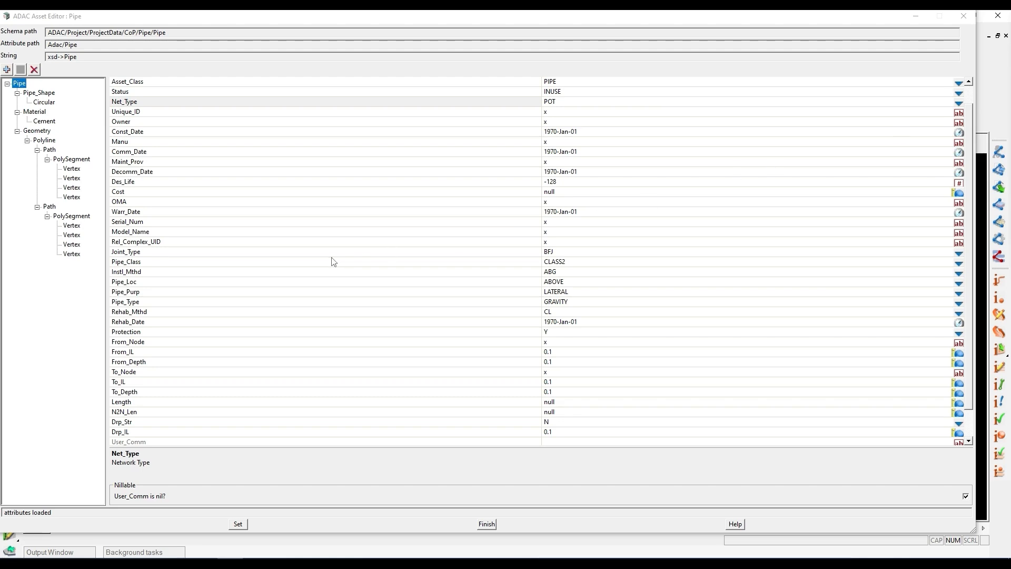
- Read the descriptions of the pipe's From_IL and To_Depth attributes and review the rest of the list
click(134, 352)
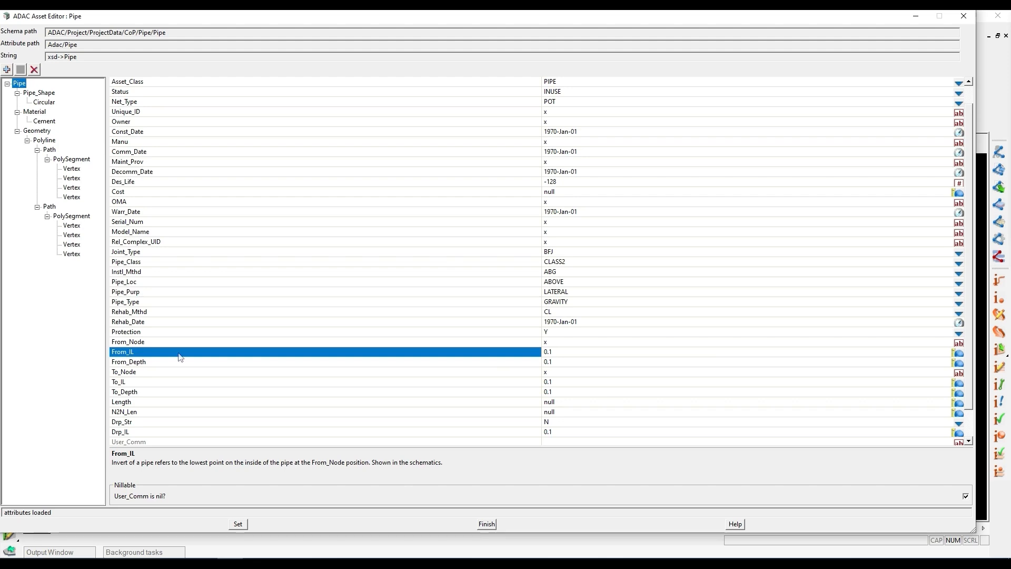
click(565, 350)
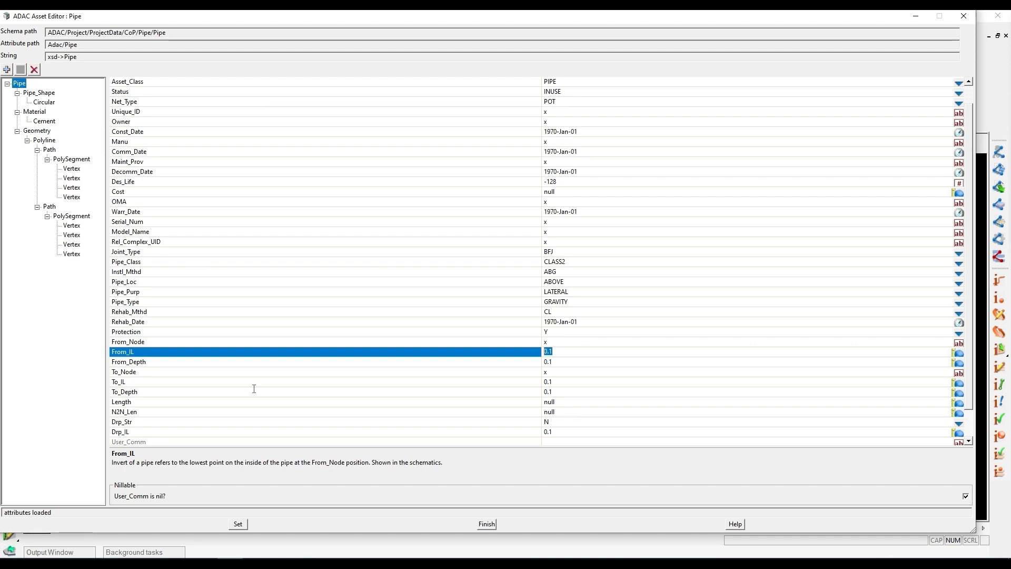
click(546, 392)
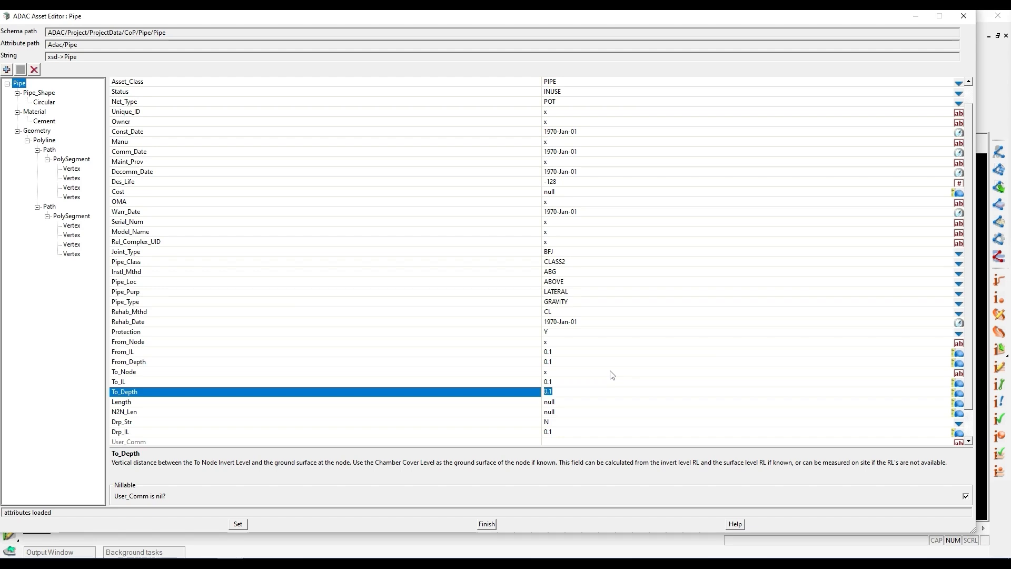
scroll(587, 281, down, 3)
scroll(587, 280, up, 2)
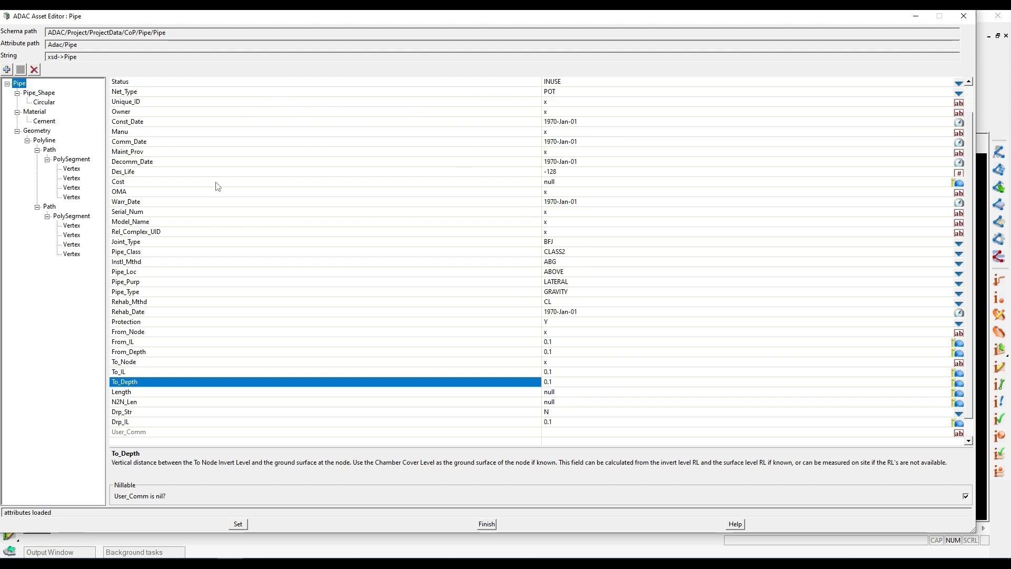
scroll(215, 196, up, 1)
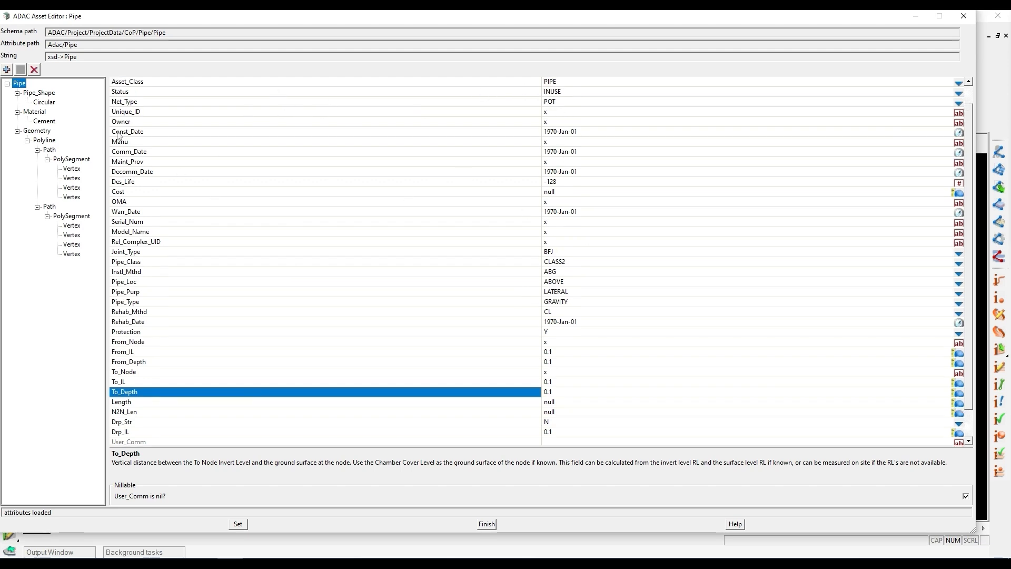
- Inspect the Int_Dia, Nom_Dia and Ext_Dia attributes of the Circular pipe shape
click(44, 101)
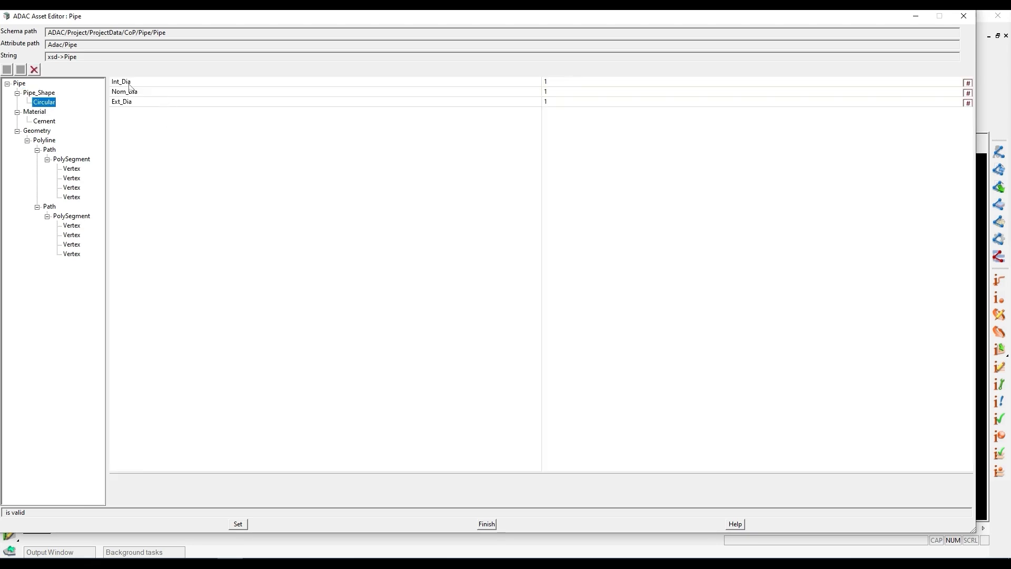
click(132, 84)
click(135, 93)
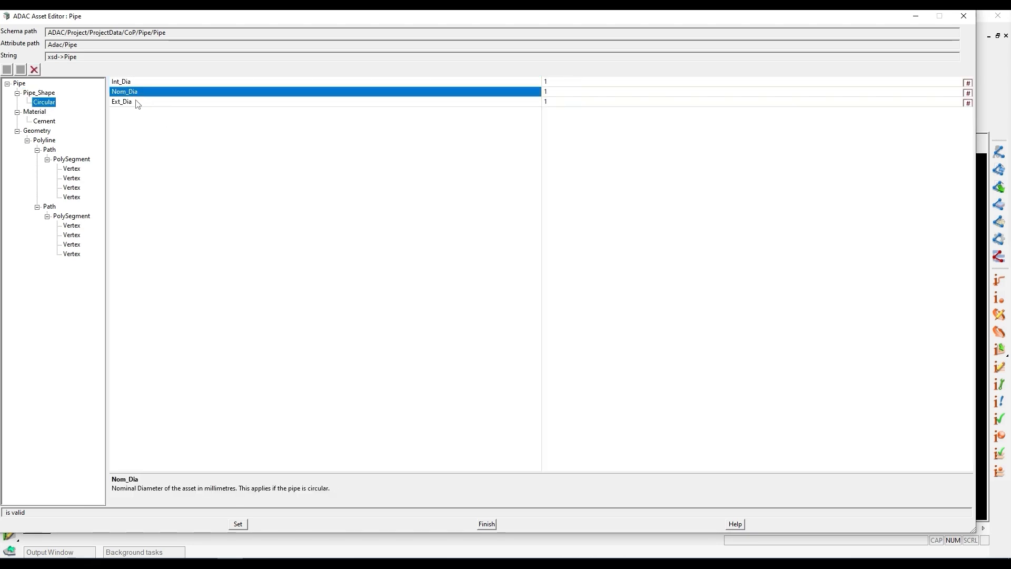
click(137, 103)
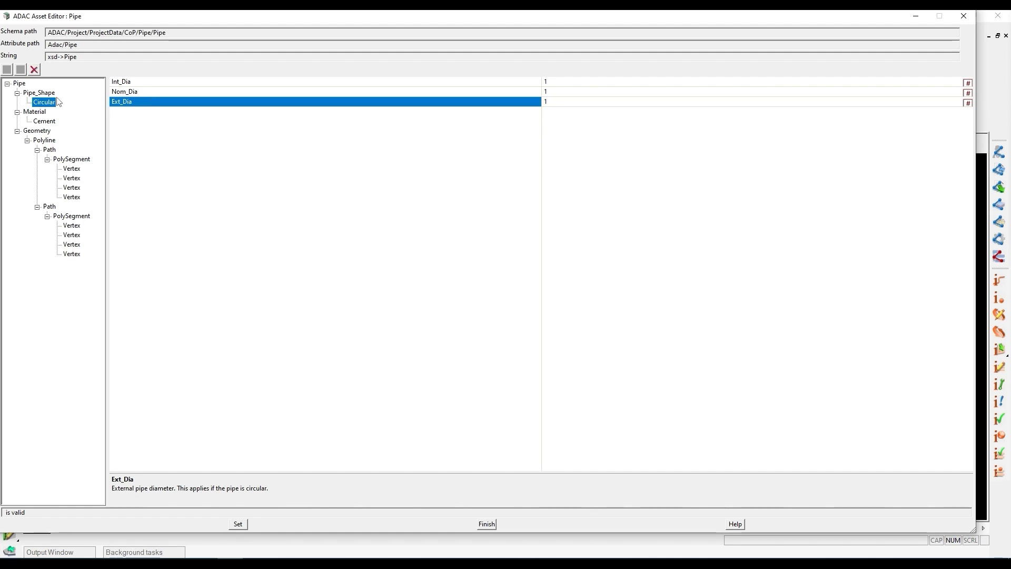
- Replace the Circular node under Pipe_Shape with a Rectangular one and check its P_Height and P_Width attributes
click(34, 69)
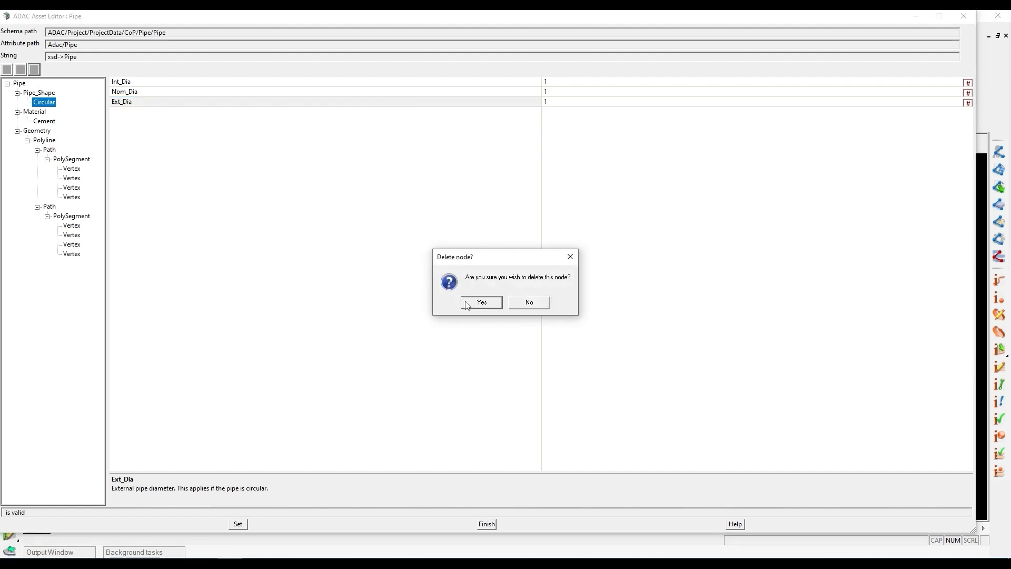
click(467, 302)
click(21, 70)
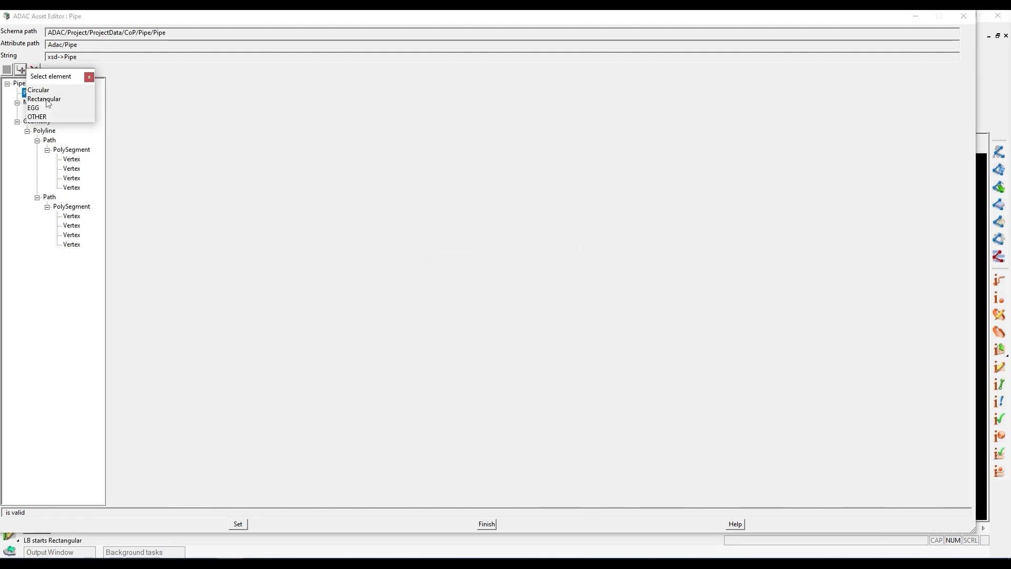
click(46, 100)
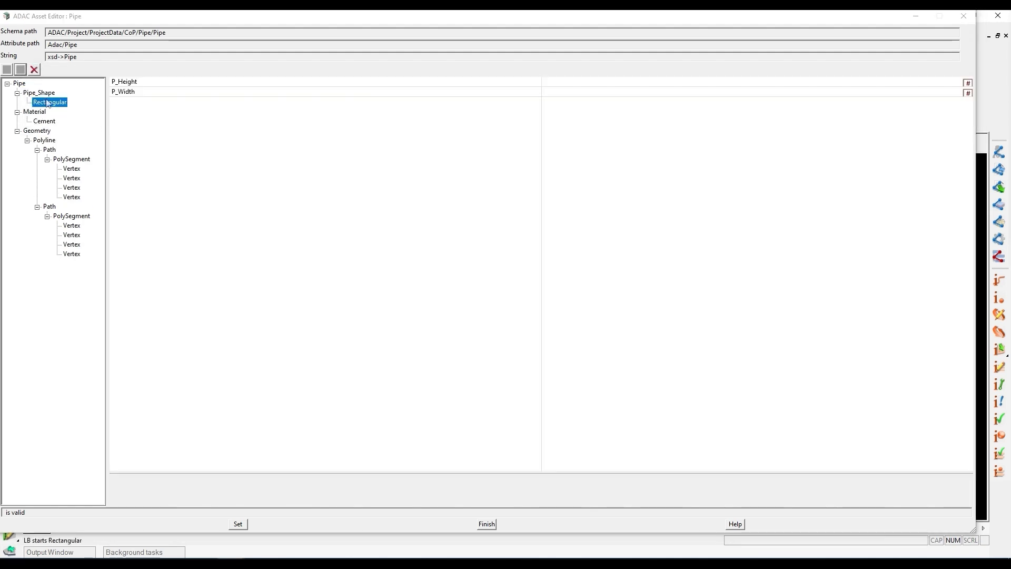
click(145, 82)
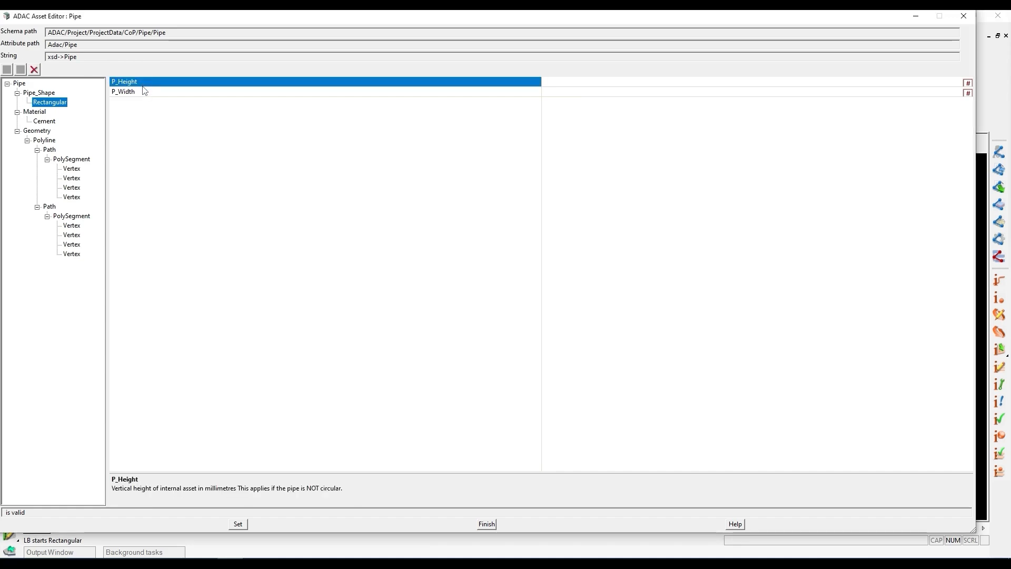
click(144, 94)
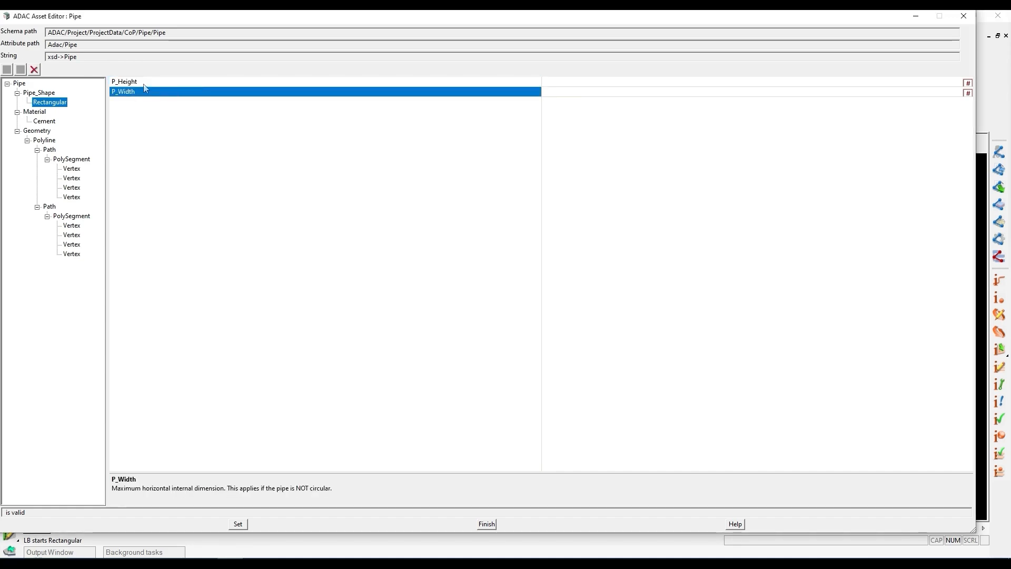
- Delete the Cement node from Material and view the available material elements without choosing one
click(49, 122)
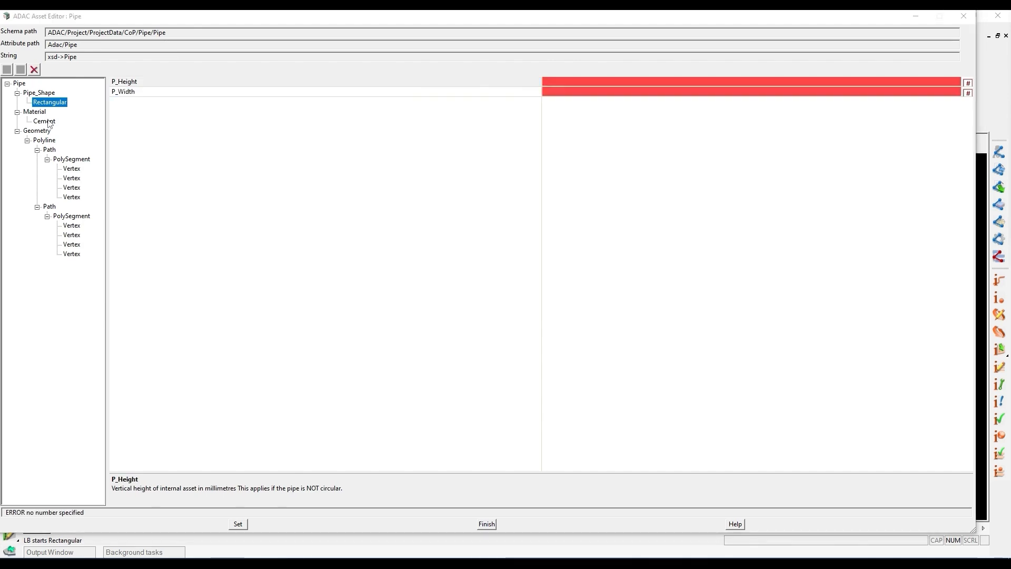
click(475, 304)
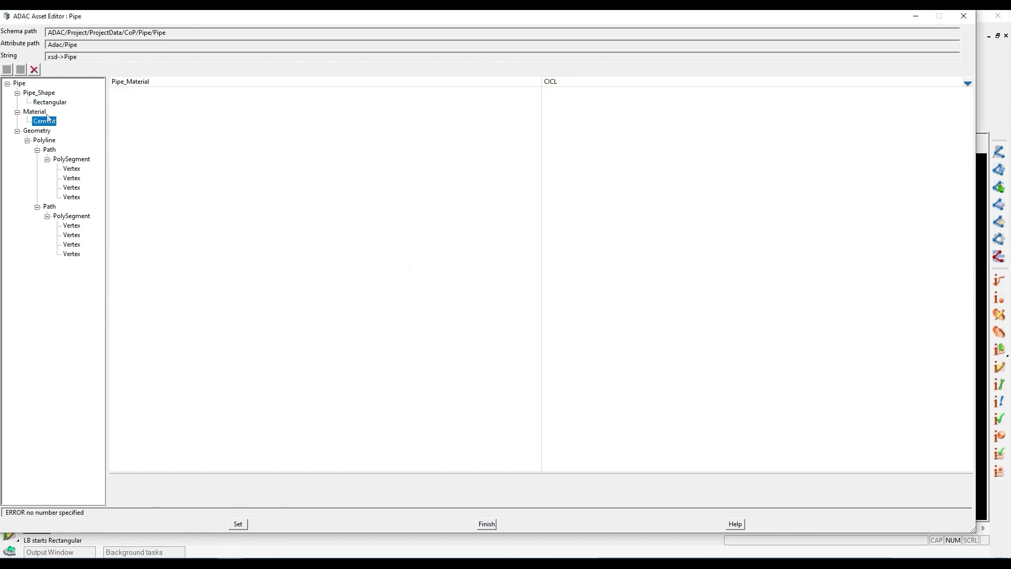
click(35, 70)
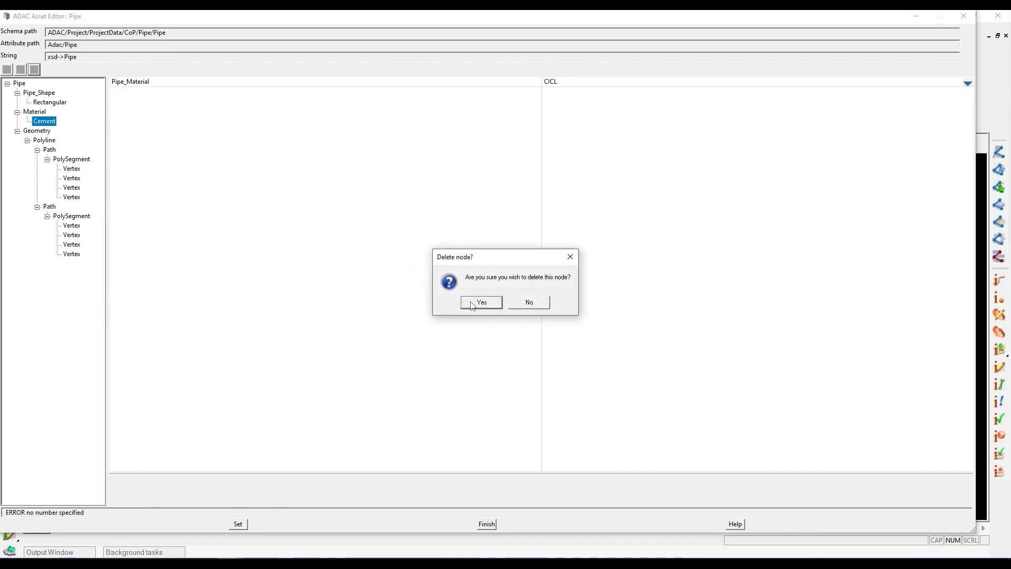
click(472, 303)
click(21, 70)
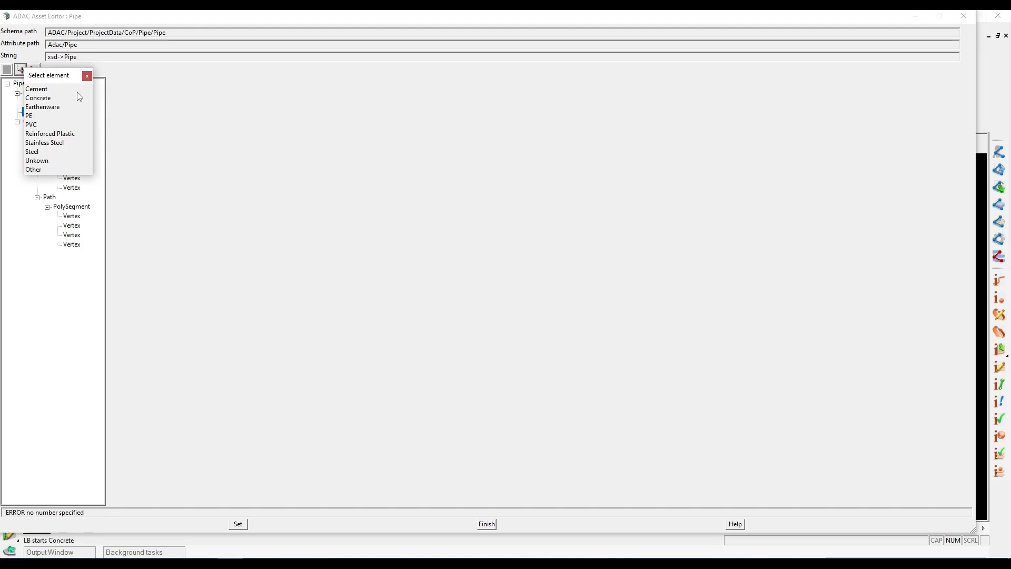
click(87, 76)
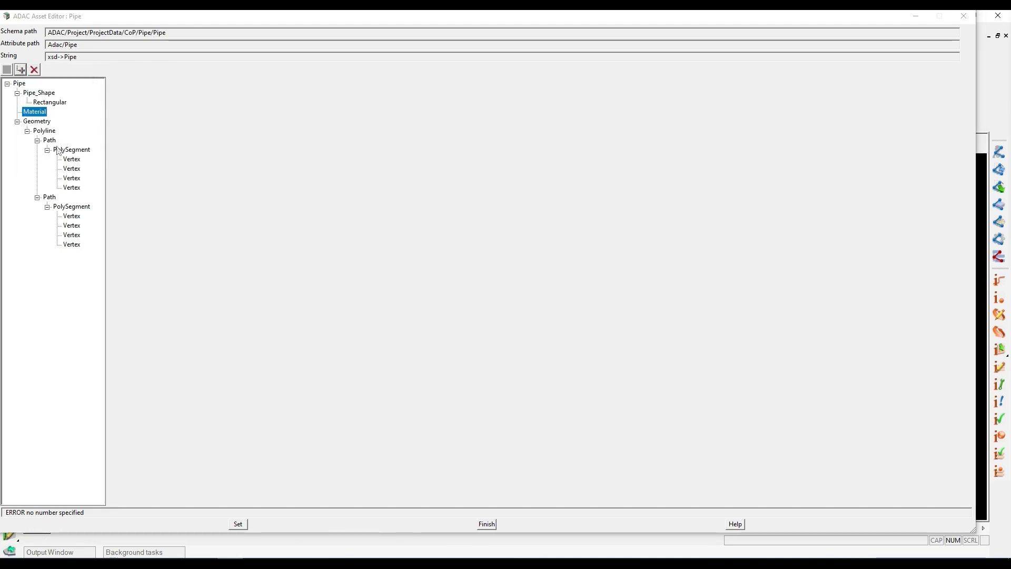
- Inspect the X, Y and Z coordinates of the first vertex in the pipe geometry's first path
click(71, 159)
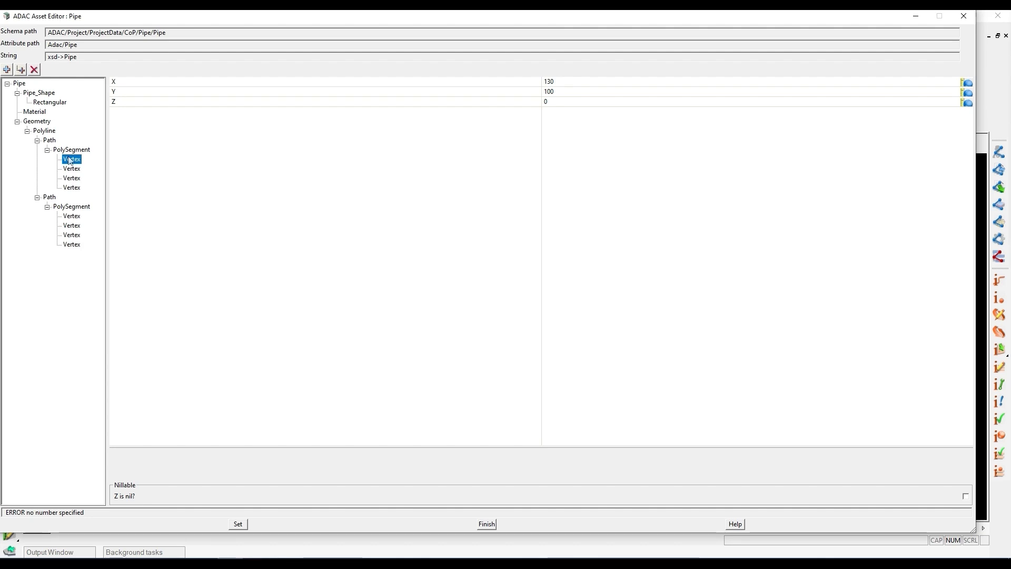
click(548, 82)
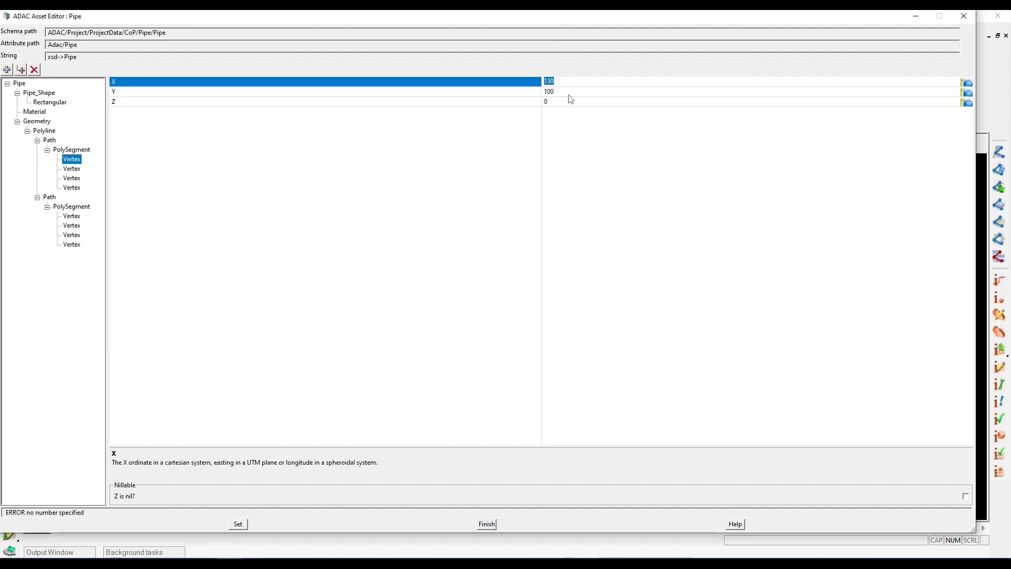
click(567, 93)
click(554, 101)
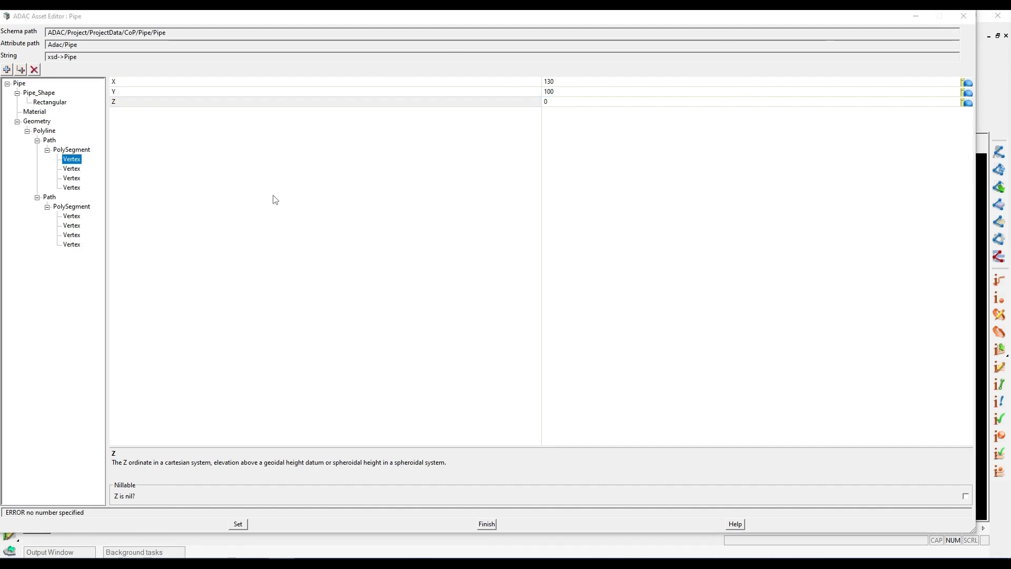
- Close the asset editor and examine the imported survey pipes in the DATA IMPORT plan view
click(964, 16)
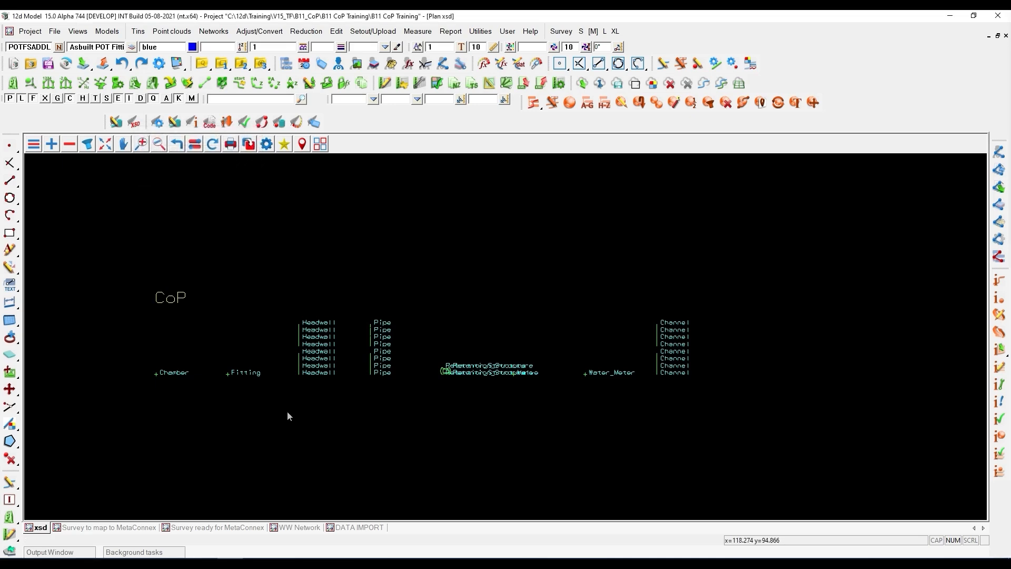
click(364, 527)
scroll(410, 289, down, 2)
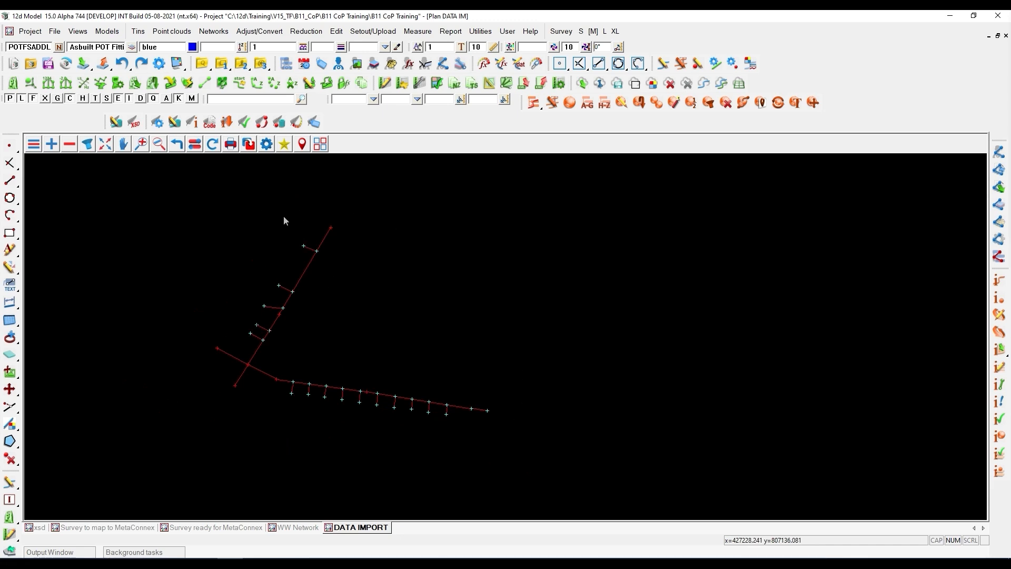
scroll(296, 396, up, 3)
scroll(251, 418, down, 2)
scroll(278, 283, up, 1)
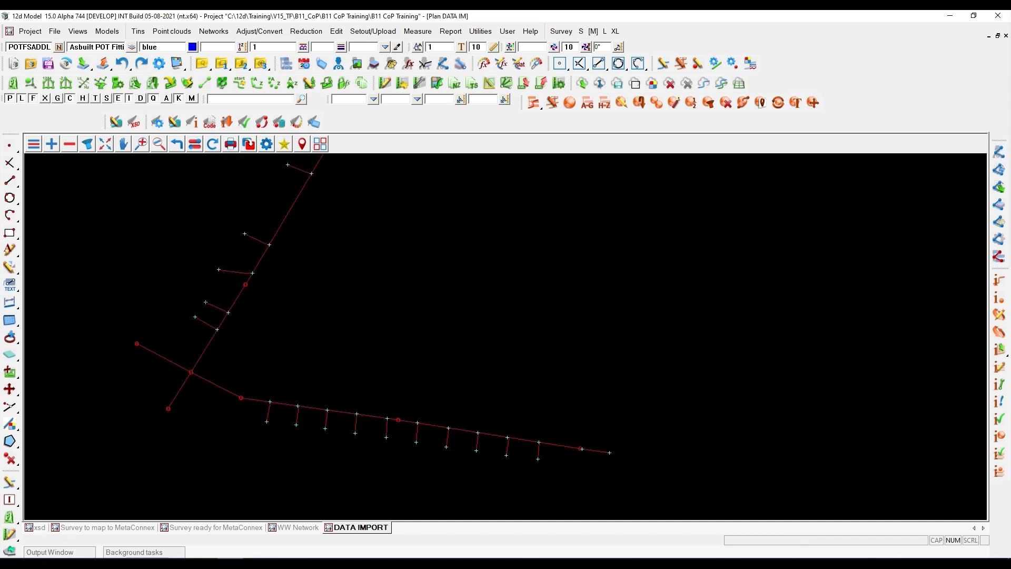
- Inspect the string-level attributes of the upper FSP pipe in the raw survey data, including NOM_DIA
drag(1010, 12, 544, 111)
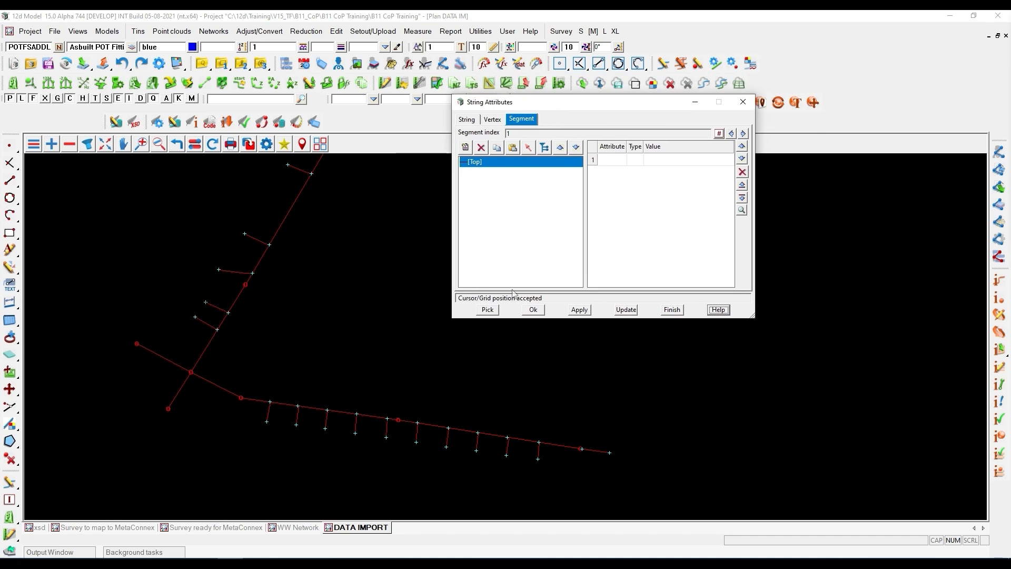
click(488, 309)
click(301, 196)
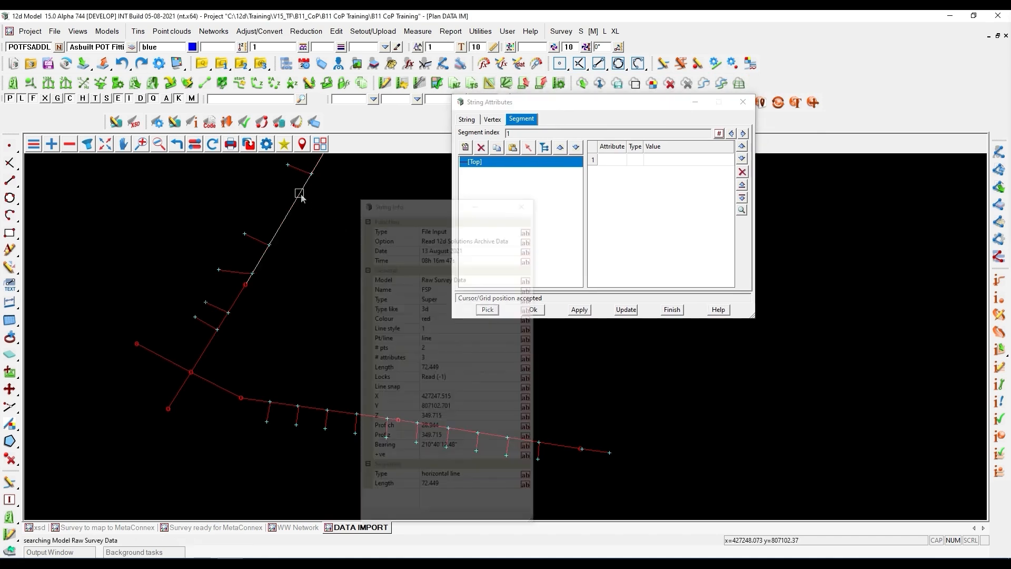
click(471, 121)
click(593, 147)
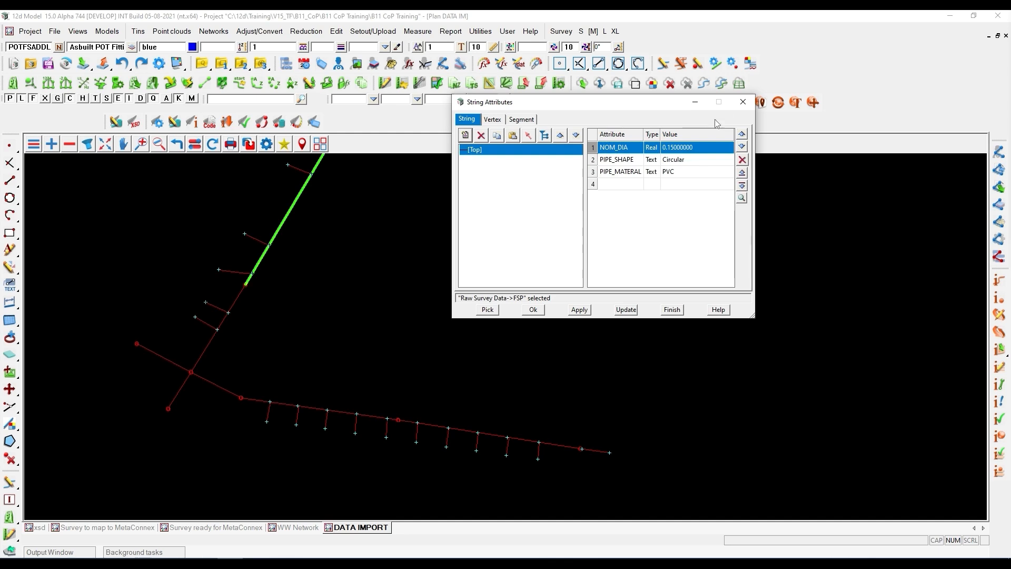
click(671, 310)
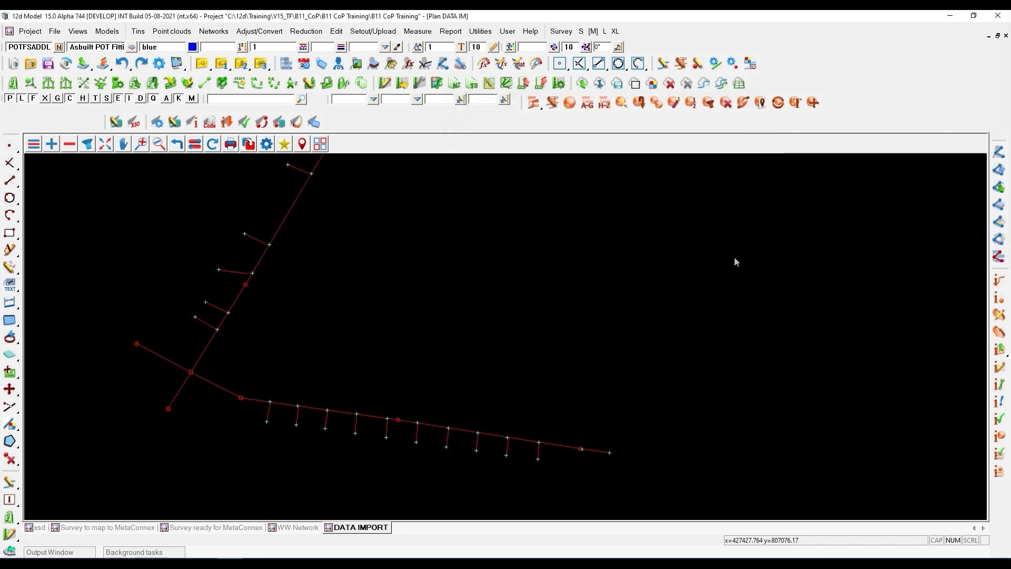
- Enlarge the Map File Create/Edit dialog and review the Basic key, name and model mappings of the MCX Codes map file
scroll(575, 320, down, 2)
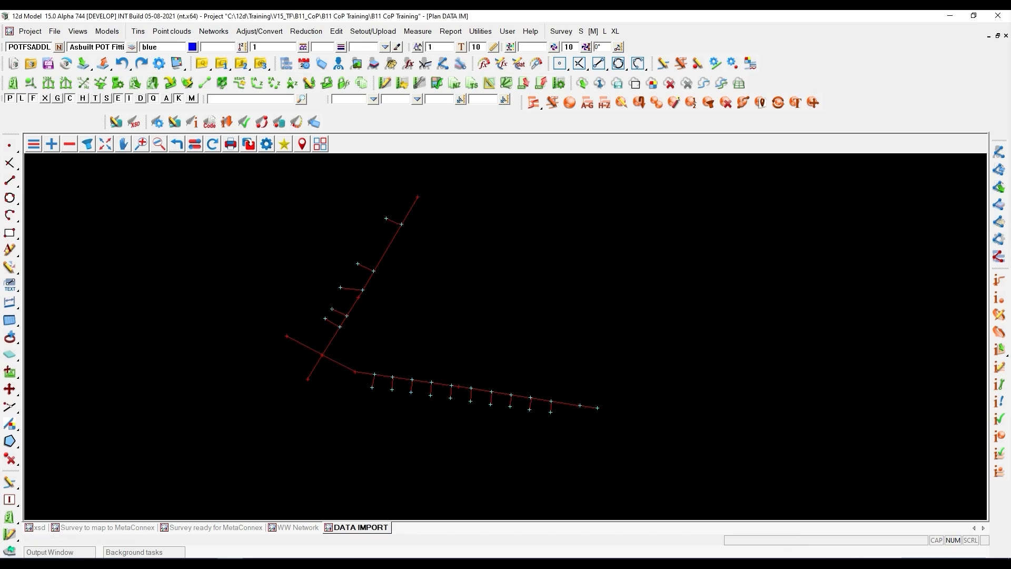
drag(1010, 28, 646, 147)
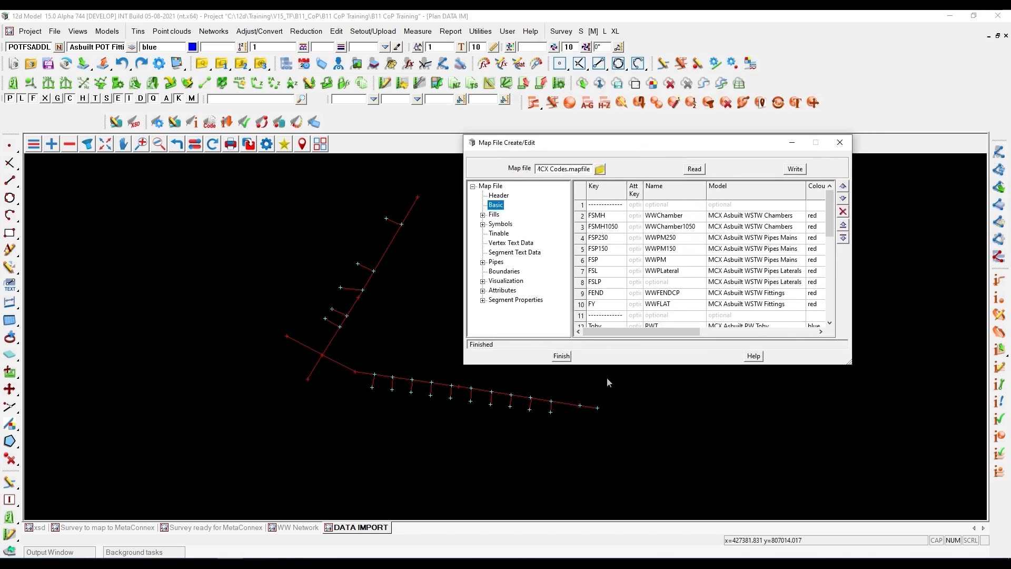
drag(609, 366, 610, 517)
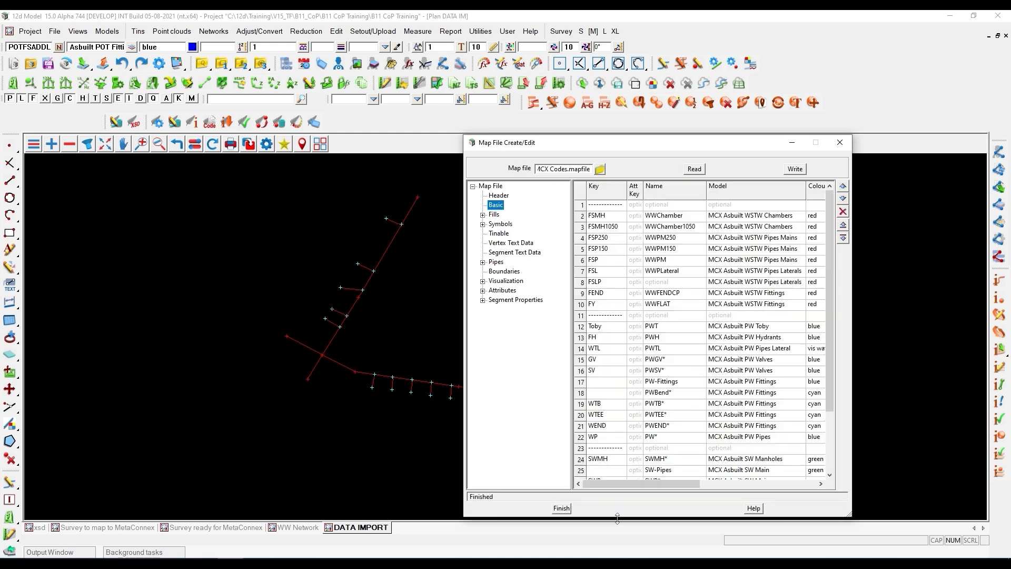
drag(851, 350, 959, 346)
- Inquire on the mapped wastewater pipe main at A/4 to check its string info, and close the inquiry and Map File Apply dialogs
scroll(405, 252, up, 2)
scroll(403, 243, up, 2)
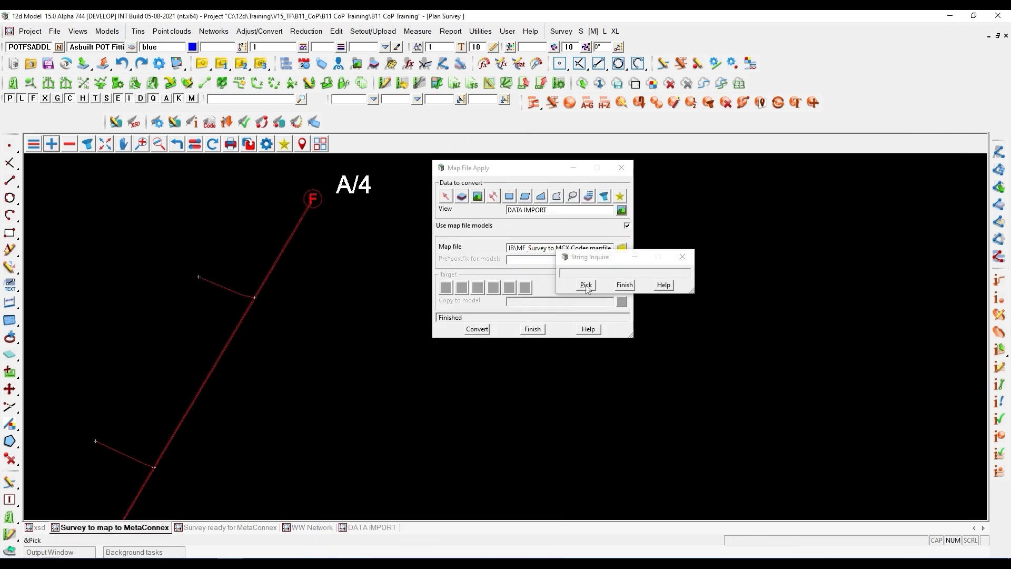
click(340, 248)
click(285, 242)
middle_click(284, 241)
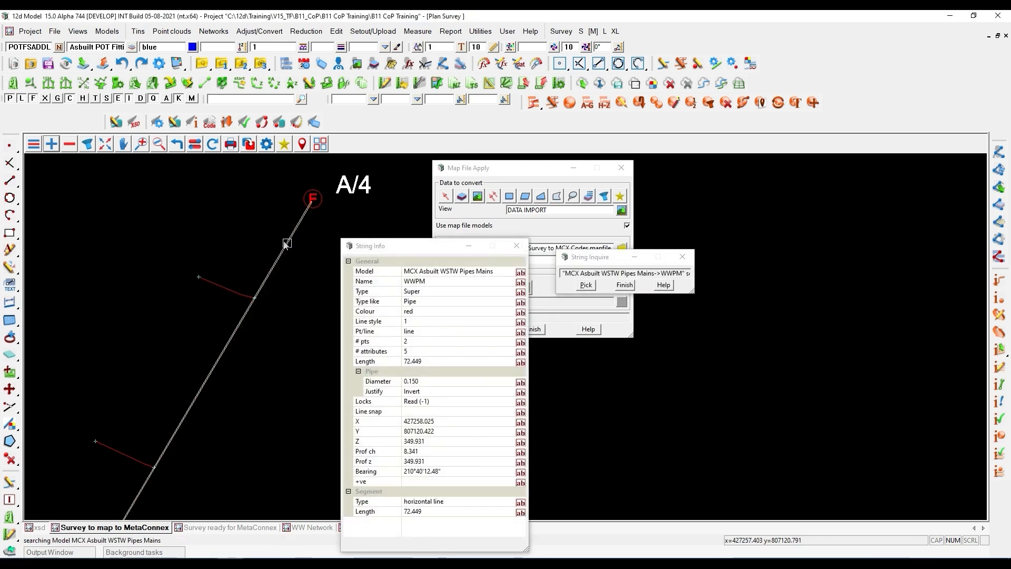
key(space)
click(429, 283)
click(343, 230)
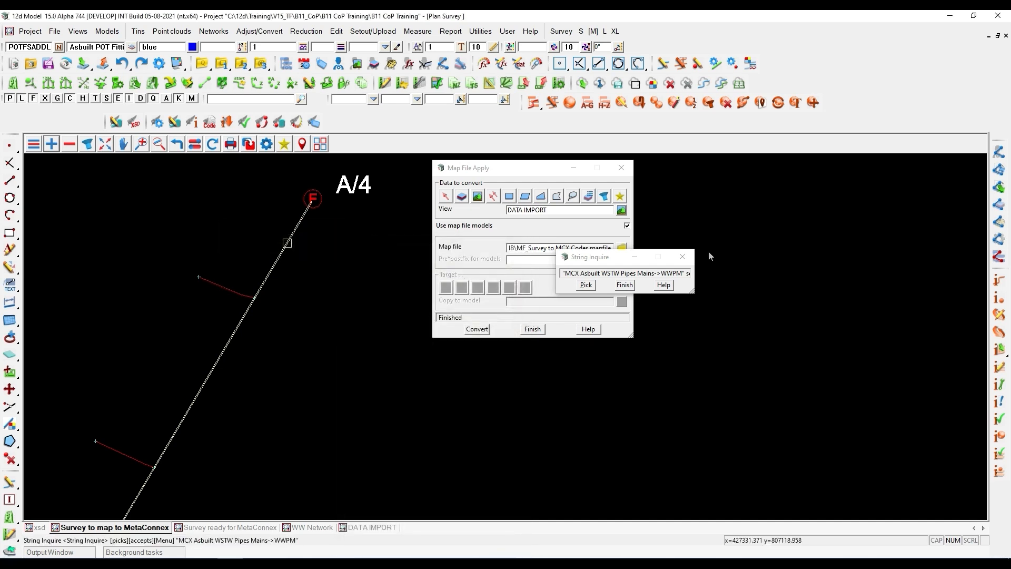
click(682, 256)
click(621, 168)
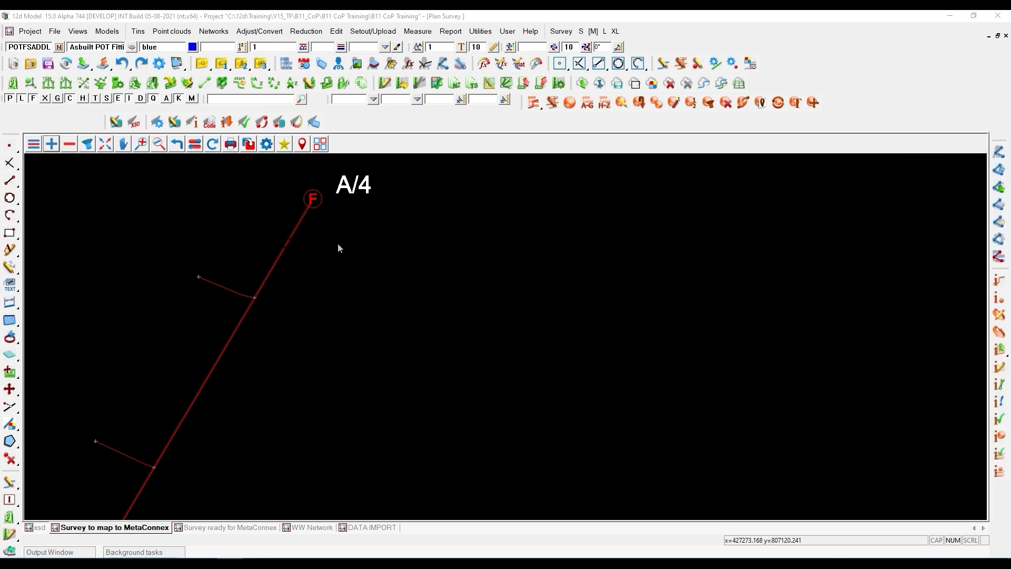
- Look up the string attributes of the pipe main at A/4 and inspect its INT_DIA and EXT_DIA entries
text(att)
key(Return)
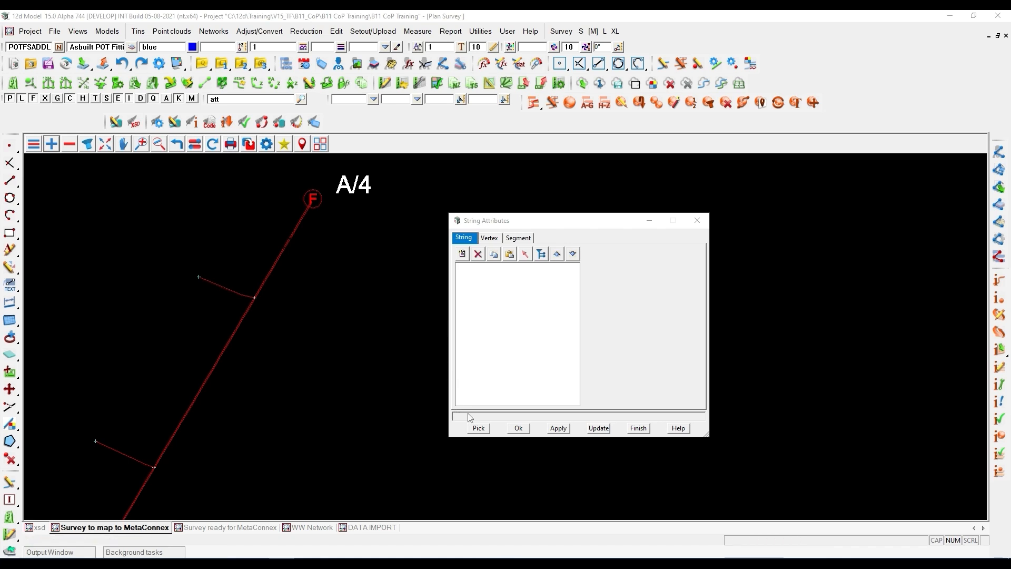
click(312, 202)
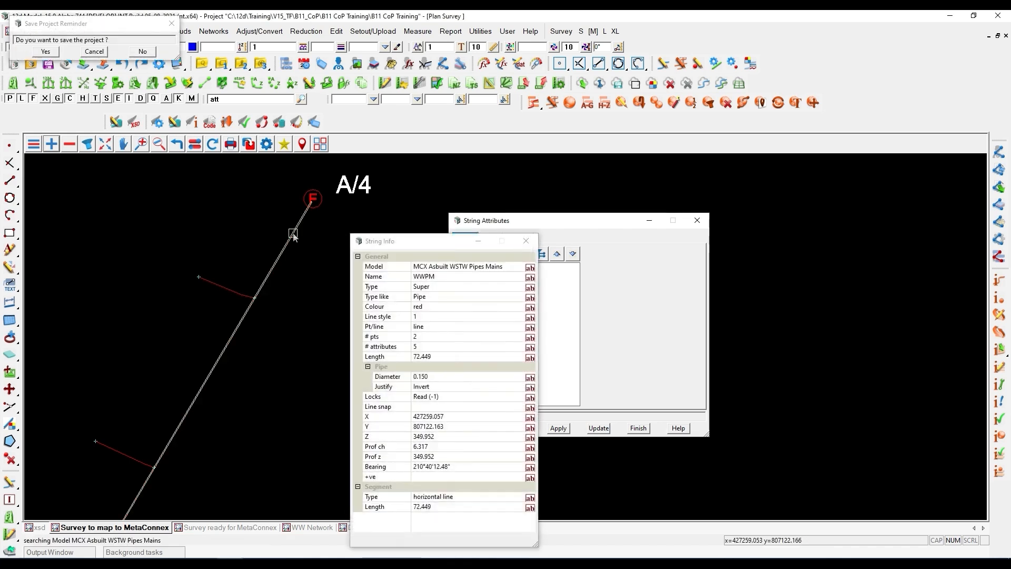
drag(708, 295, 885, 275)
click(589, 302)
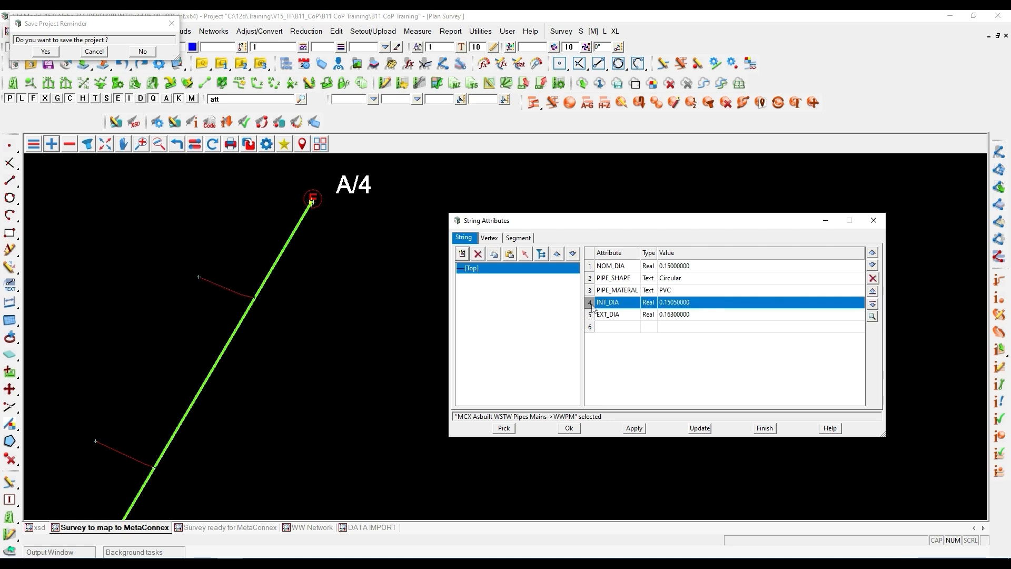
click(589, 316)
click(589, 307)
click(590, 316)
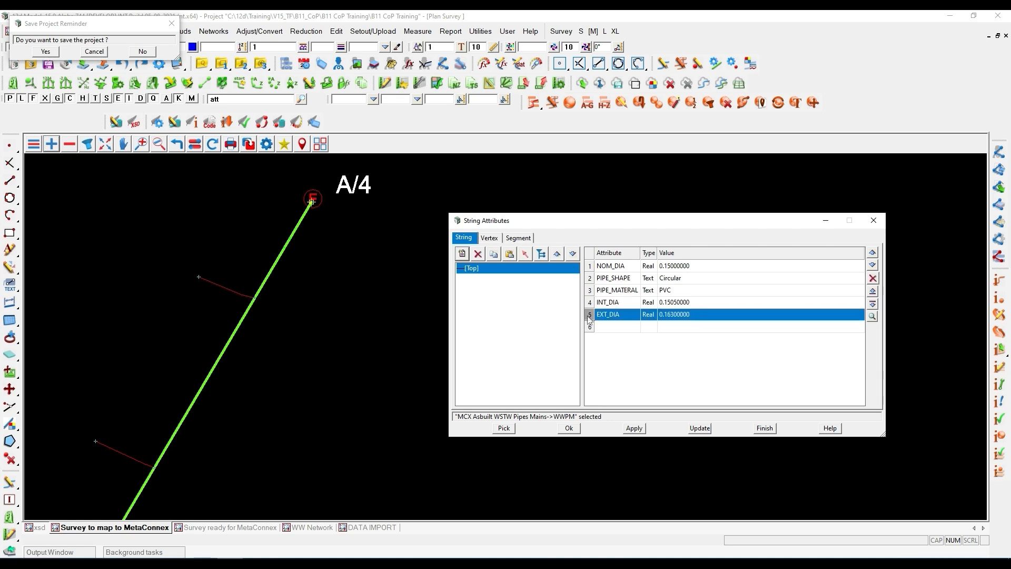
click(764, 427)
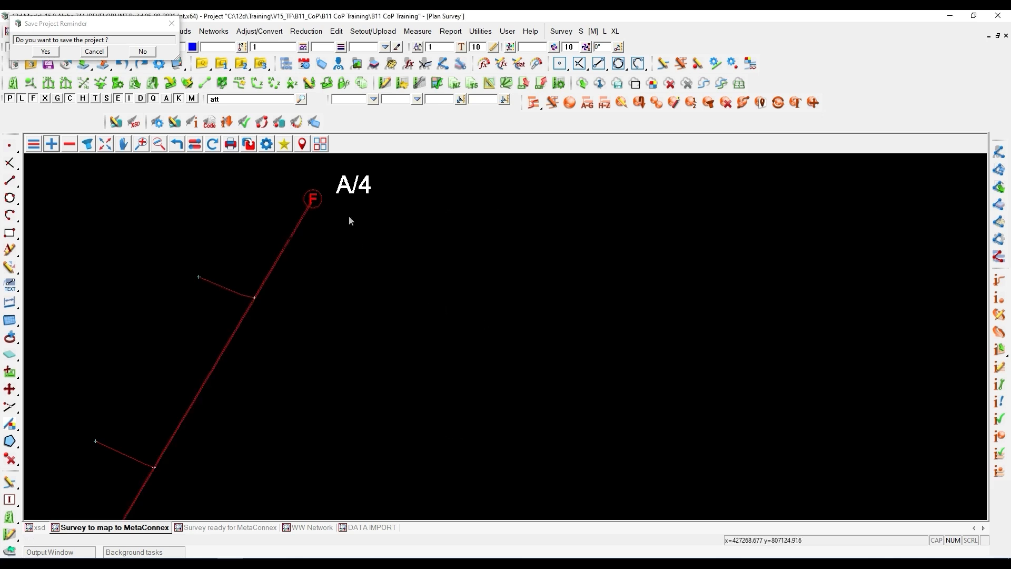
- Examine the mapped wastewater network from chamber A/4 down to A/1, C/1 and the B line
click(348, 196)
scroll(329, 188, down, 3)
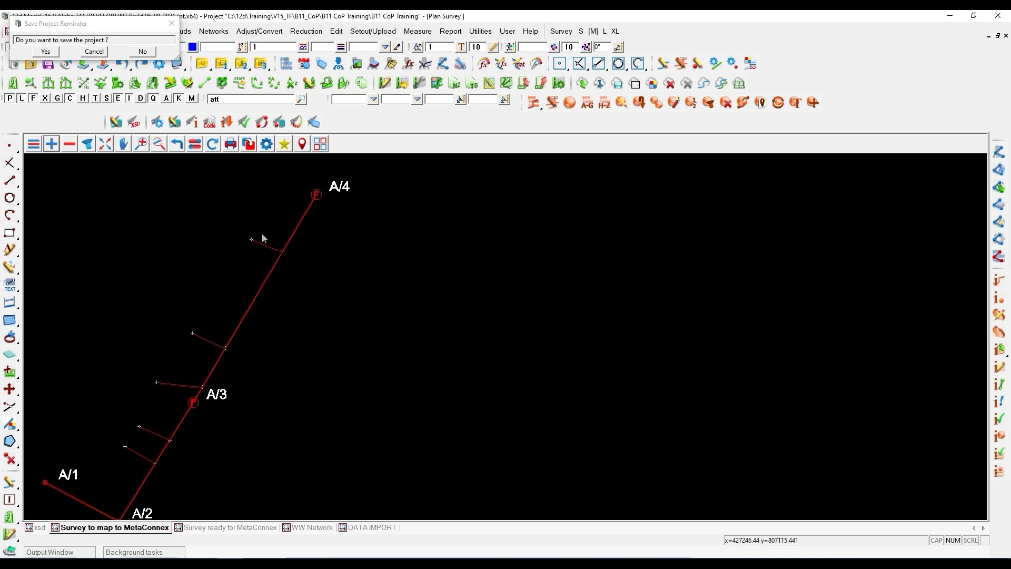
scroll(229, 352, down, 2)
scroll(229, 351, up, 1)
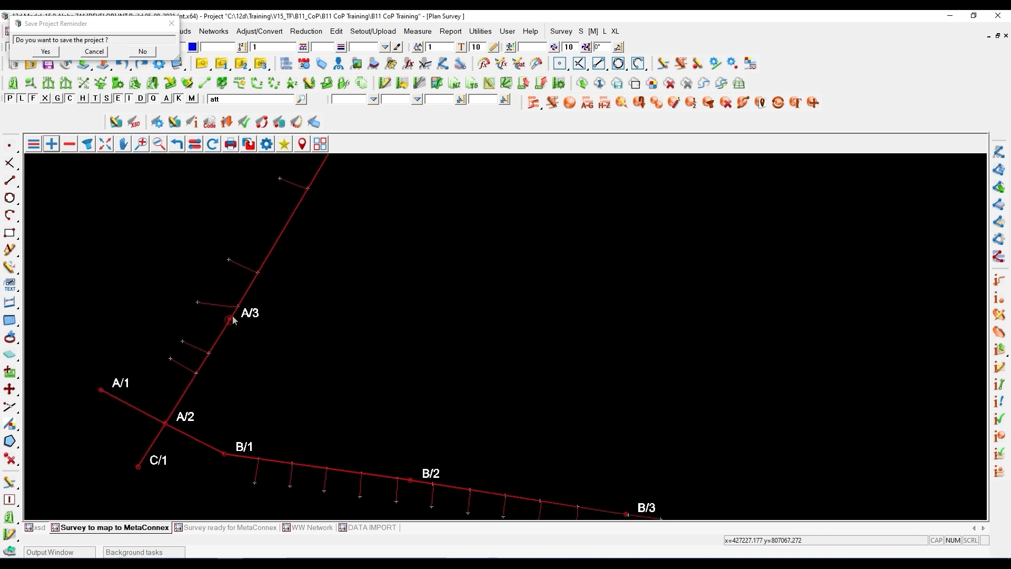
scroll(244, 332, down, 1)
scroll(243, 325, up, 1)
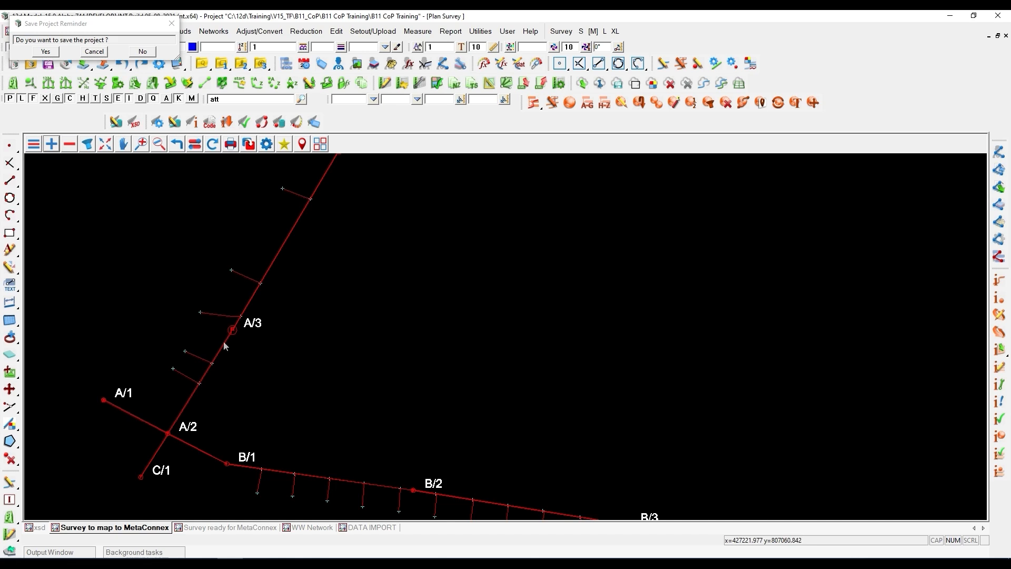
scroll(224, 343, up, 1)
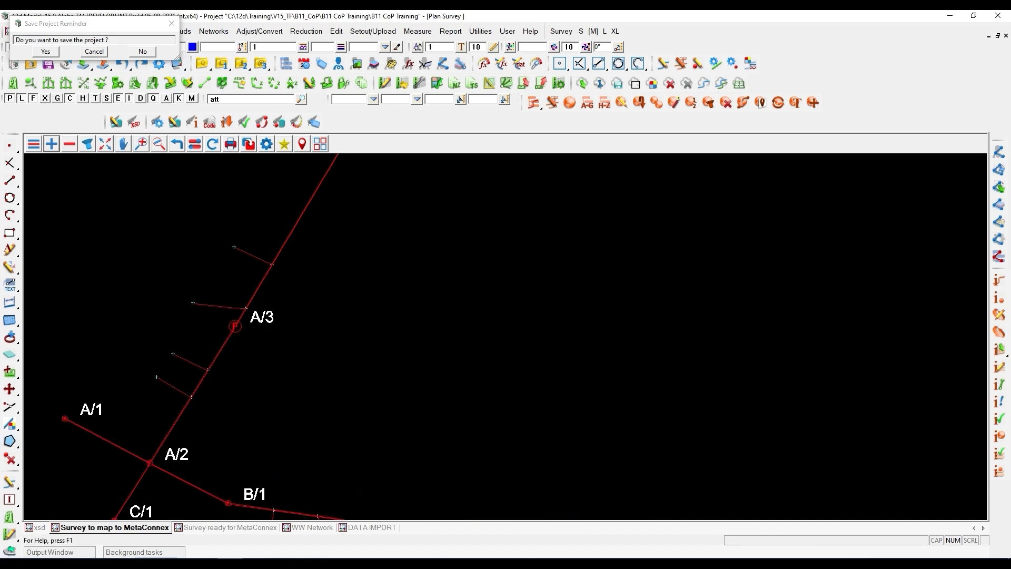
- Open the global project attributes form for the Local CoP/CoP group with the Project attribute type
click(193, 123)
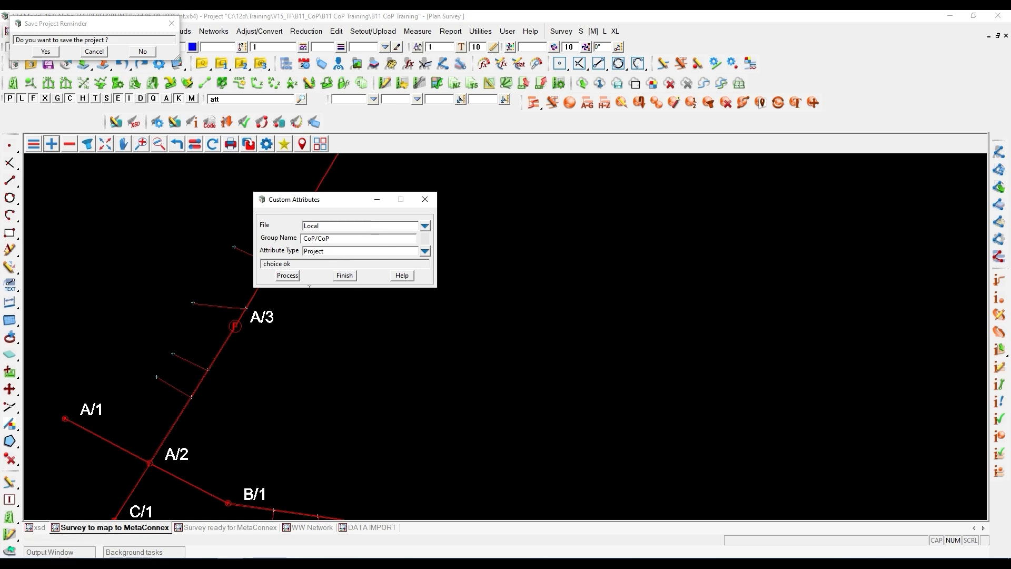
click(288, 276)
drag(407, 136, 305, 14)
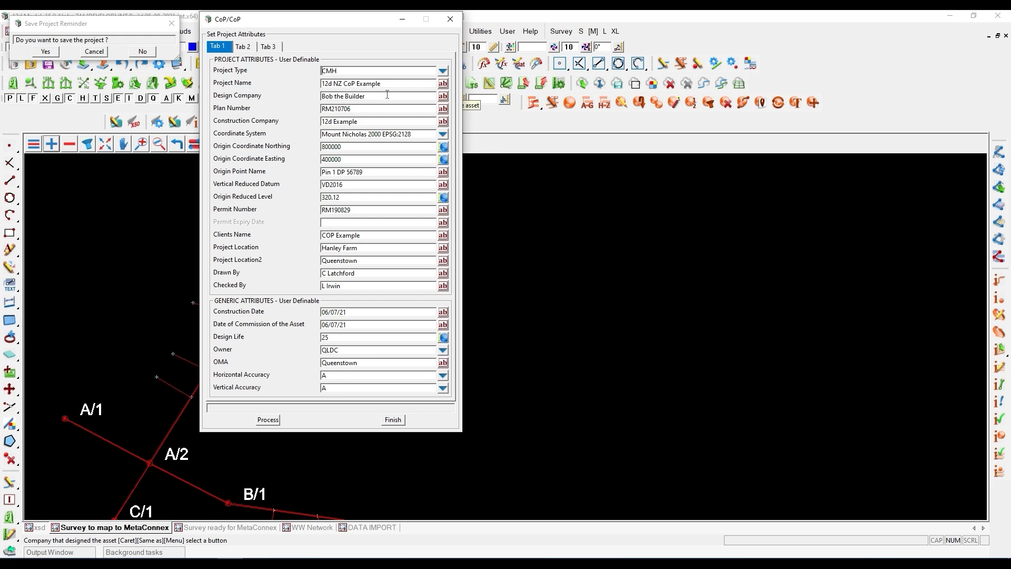
- Review the project's Coordinate System, origin coordinates, Origin Point Name, Vertical Reduced Datum, Origin Reduced Level and Permit Number attributes
drag(419, 134, 316, 134)
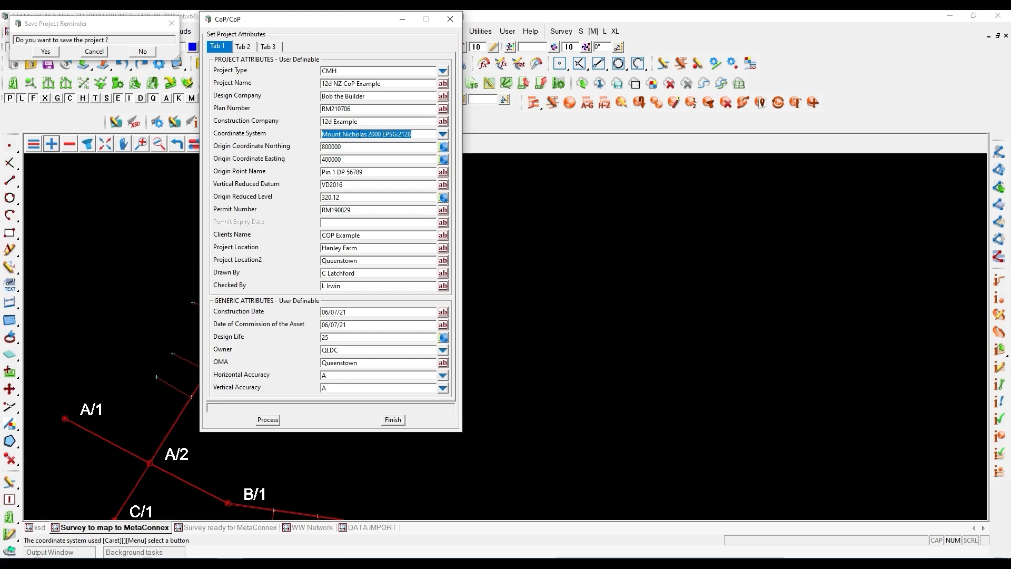
key(Tab)
key(Tab)
key(Tab)
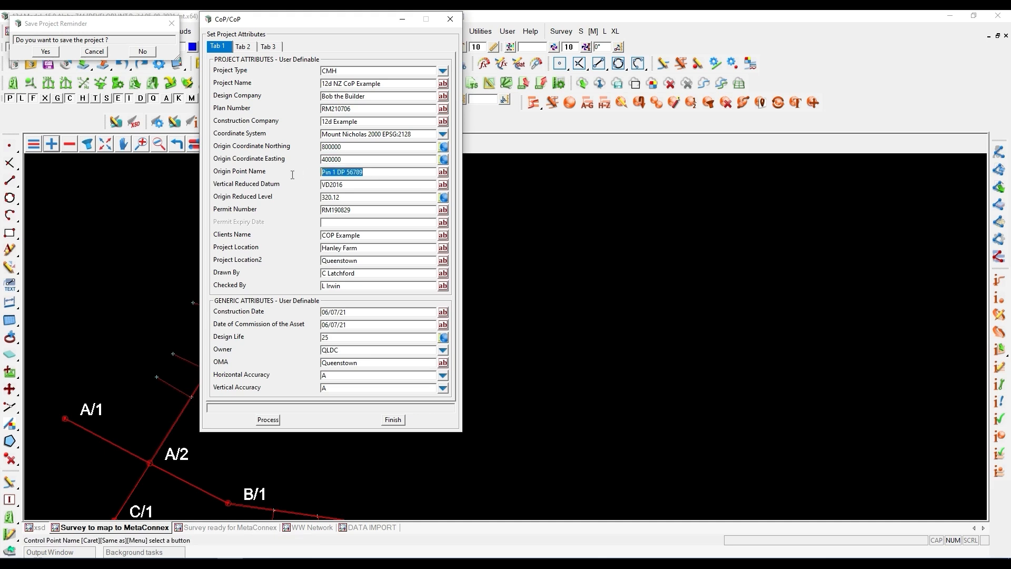
key(Tab)
key(Tab)
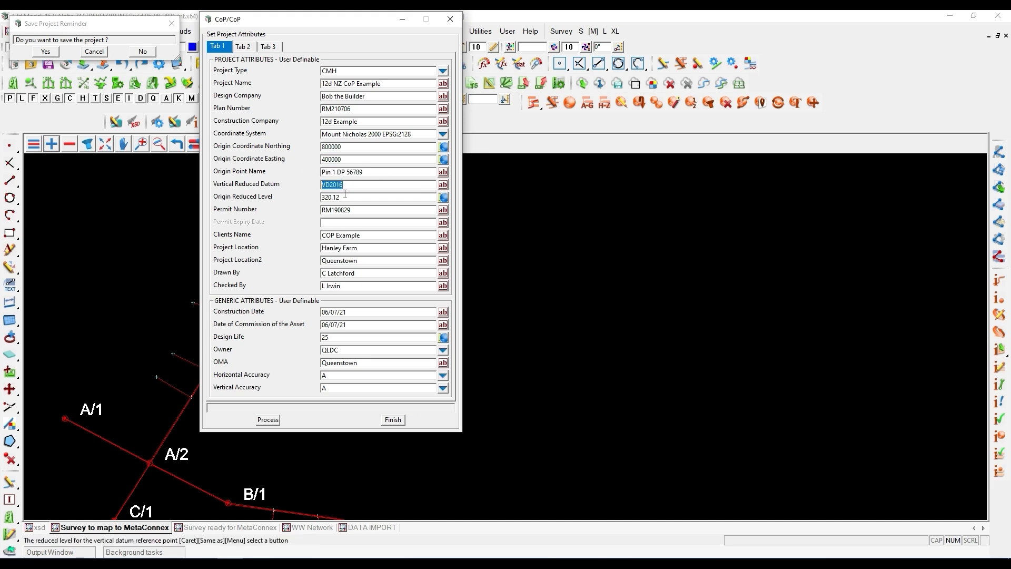
key(Tab)
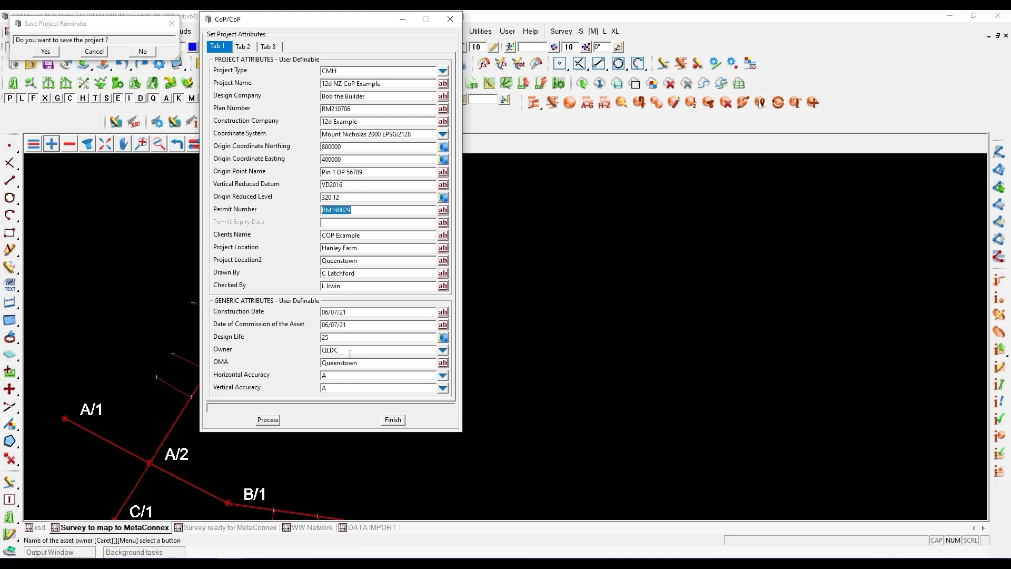
- Show the project's wastewater, stormwater and potable water model settings and turn on the level labels at chamber A/2
click(242, 47)
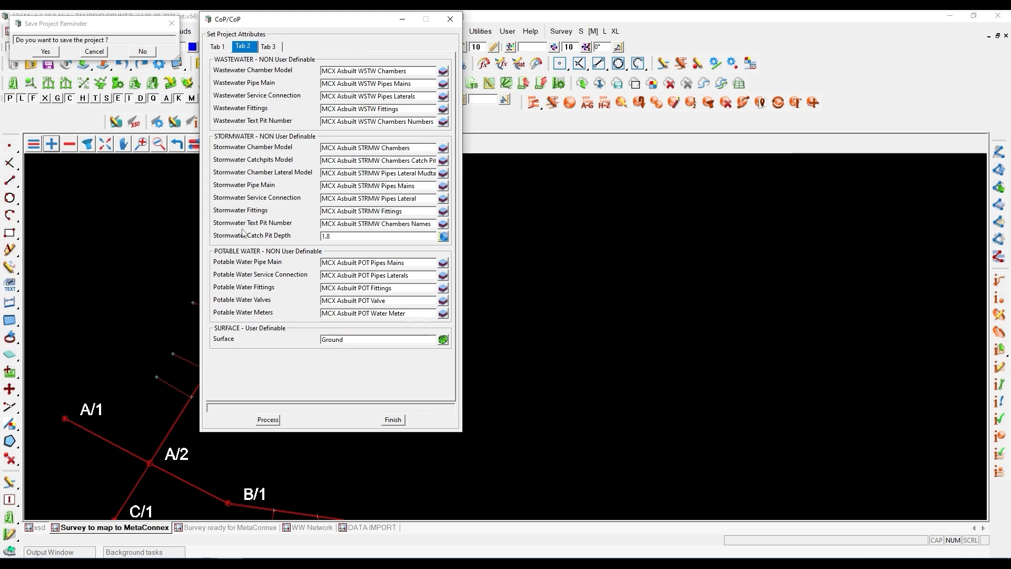
drag(297, 20, 561, 52)
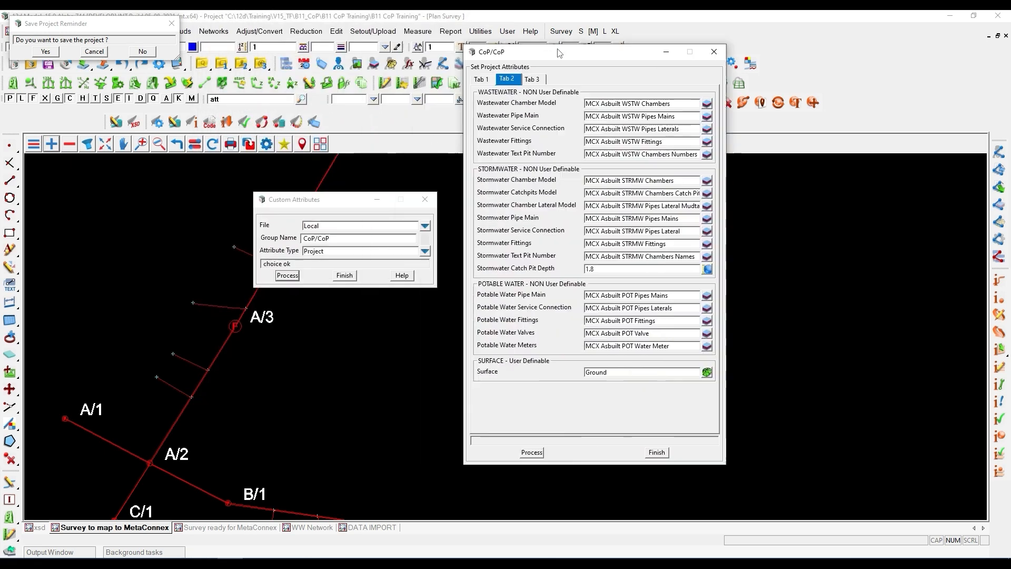
scroll(143, 482, up, 3)
scroll(150, 462, up, 5)
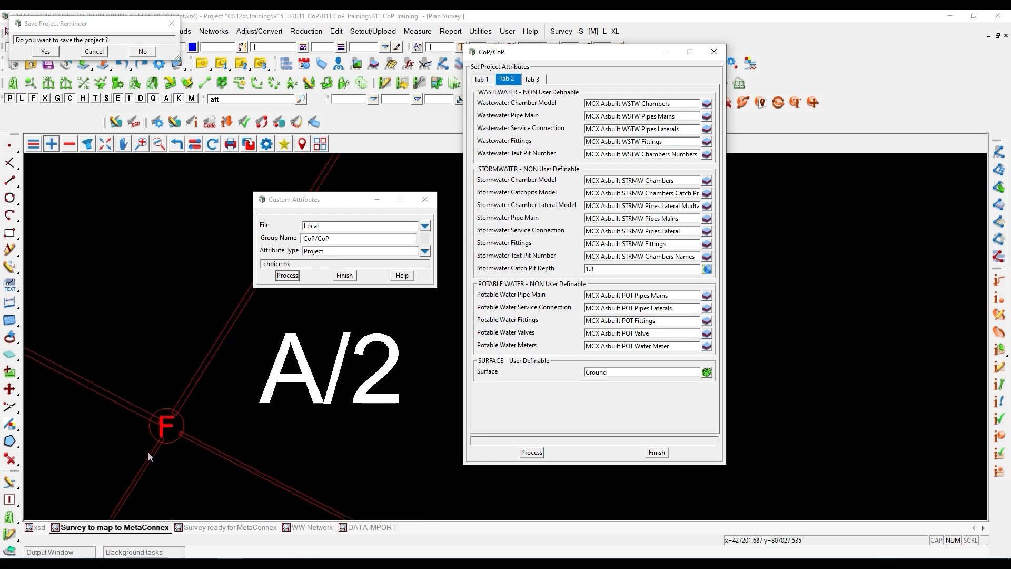
click(195, 144)
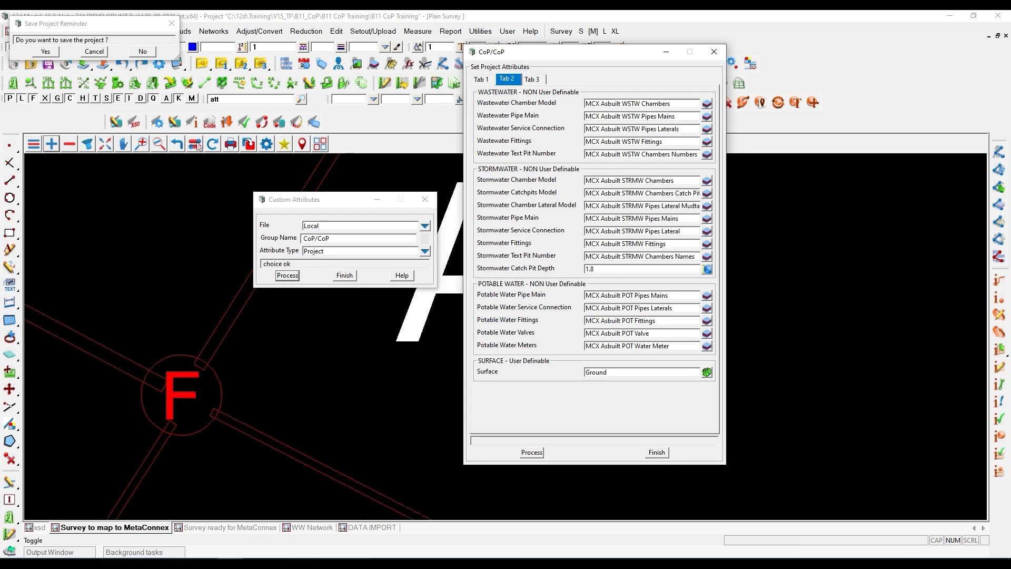
click(189, 298)
scroll(150, 427, up, 2)
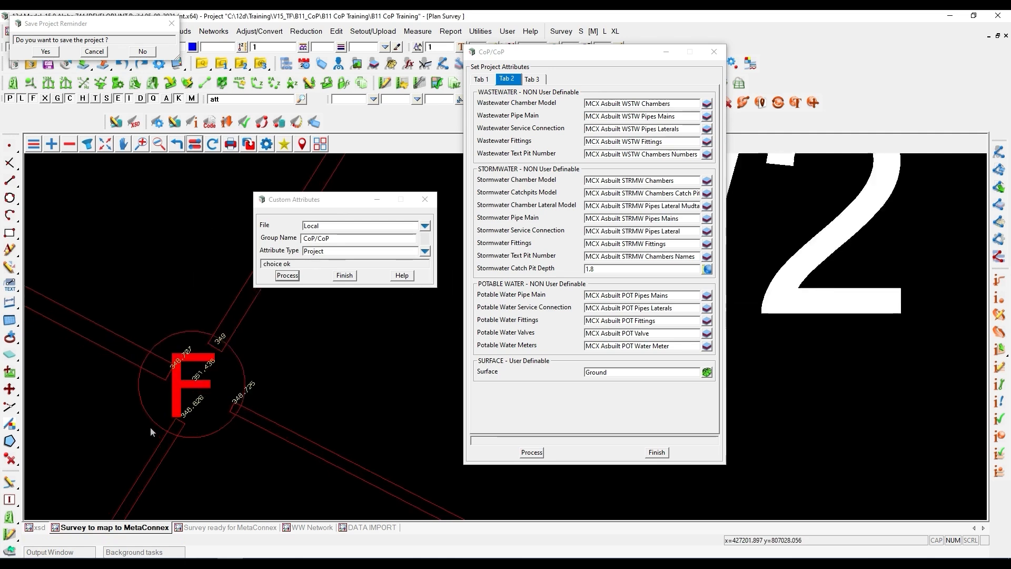
- Move the Custom Attributes dialog clear of the chamber and review the Wastewater Chamber Model and Wastewater Pipe Main settings
drag(310, 199, 118, 167)
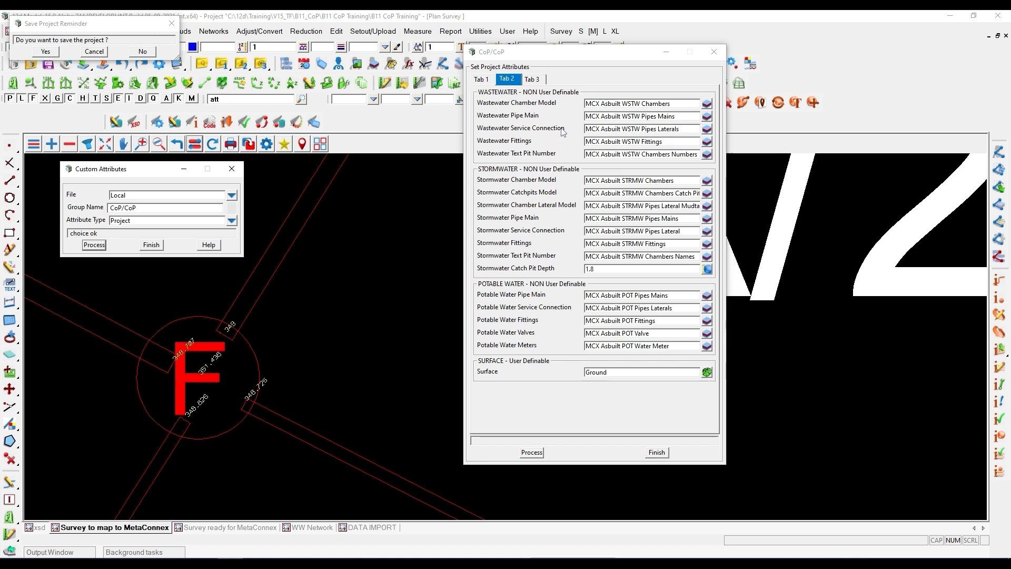
drag(676, 104, 582, 107)
drag(679, 117, 584, 117)
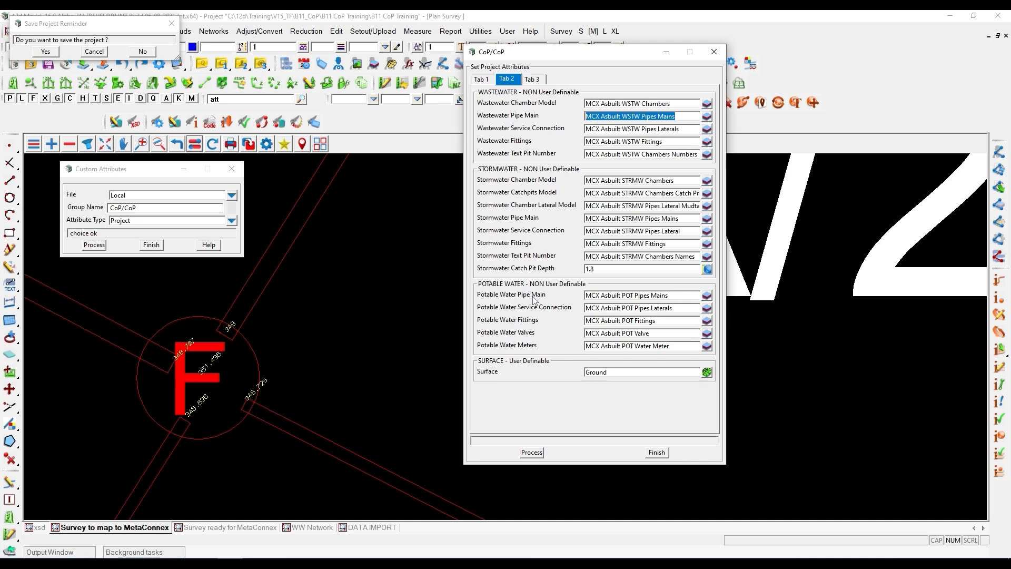
- Review the project's Surface, TSS Boundary Model, Sewer Nodes and Sewer Links attributes alongside the surveyed pipes near chamber A/3
click(587, 372)
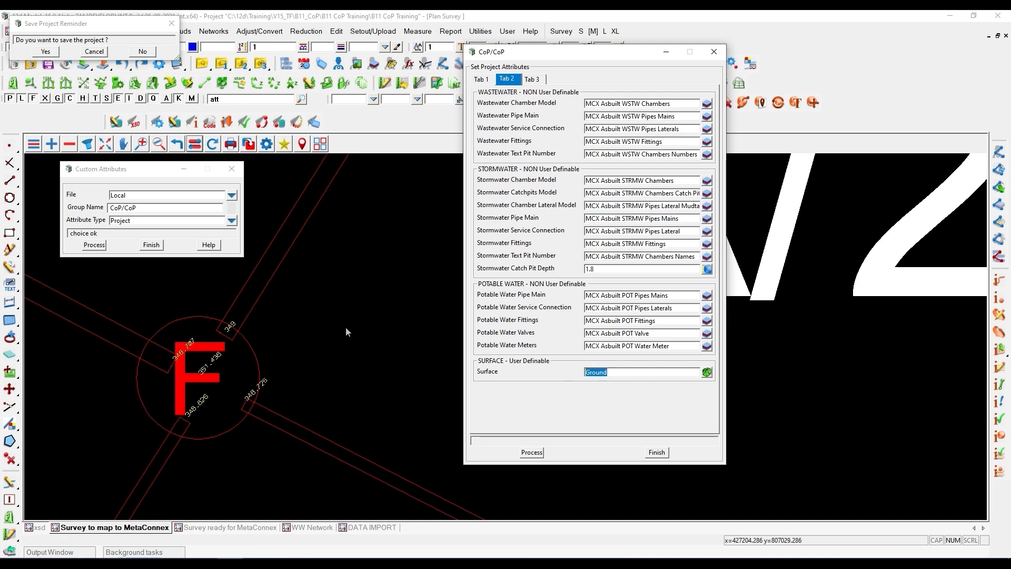
click(532, 80)
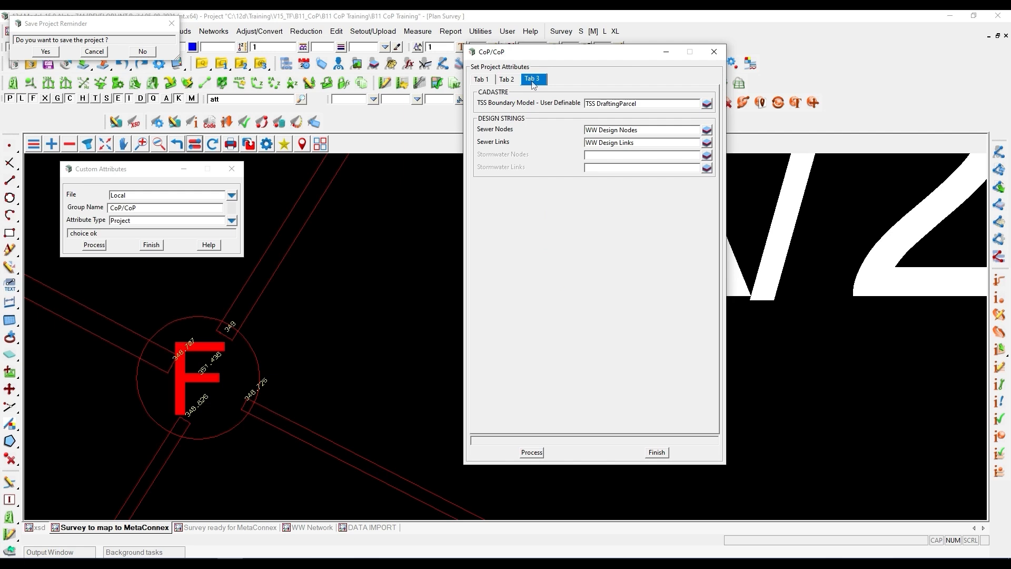
drag(643, 105, 579, 106)
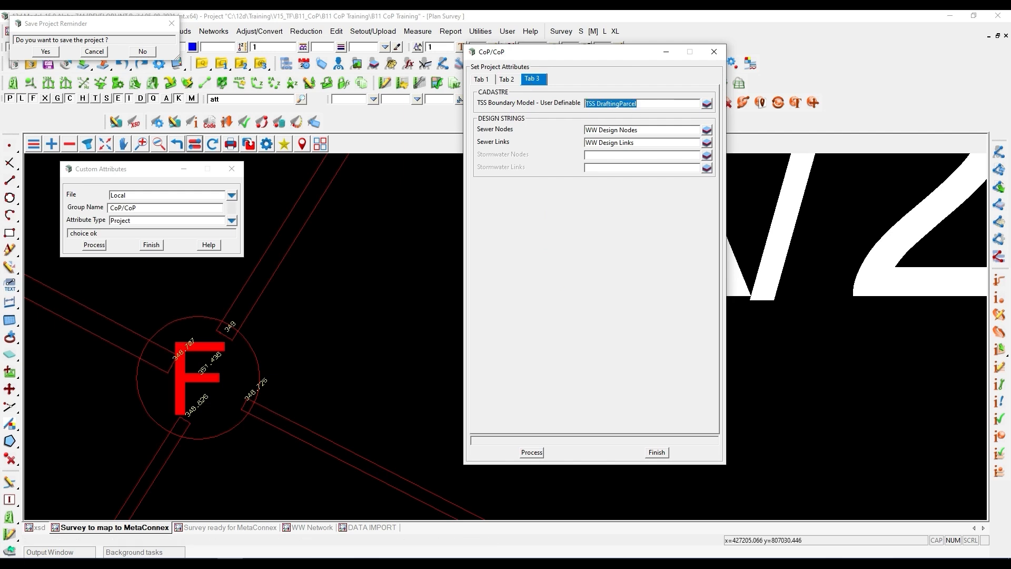
scroll(251, 365, down, 1)
scroll(181, 421, down, 2)
scroll(206, 351, up, 3)
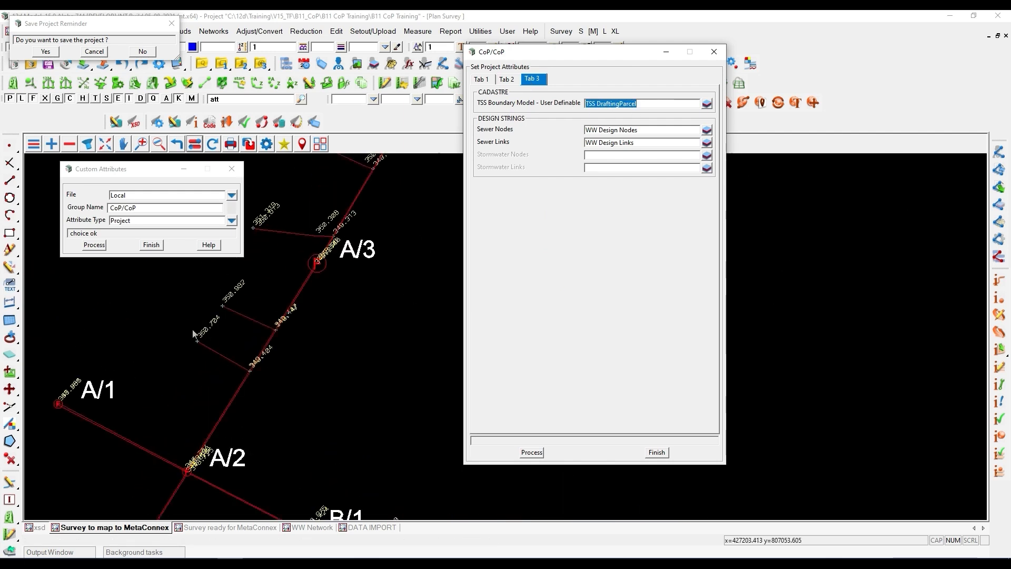
key(ctrl)
key(ctrl)
key(ctrl)
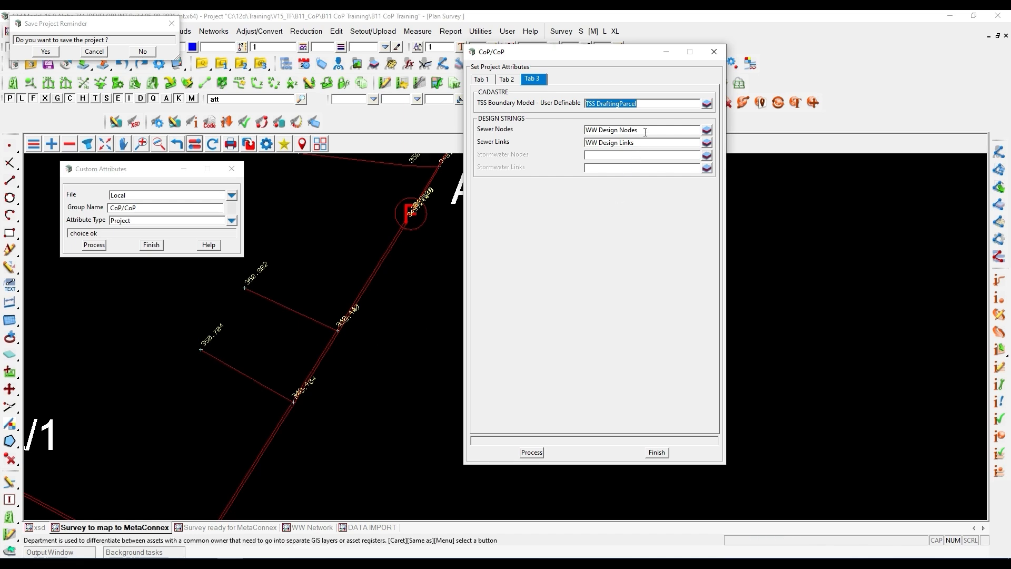
key(Tab)
drag(636, 143, 570, 147)
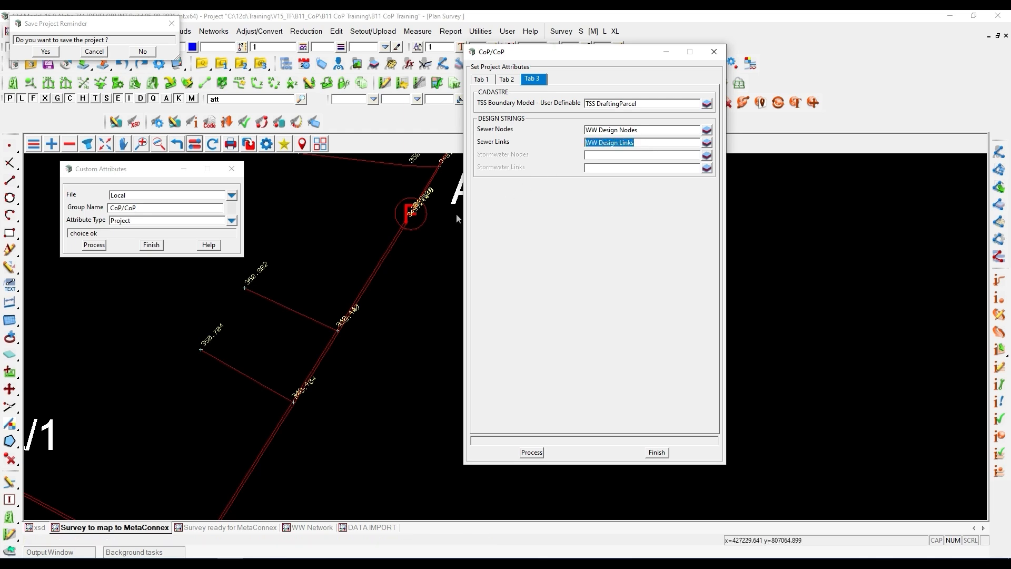
- Apply the CoP project attributes and dismiss the Save Project Reminder without saving
click(537, 453)
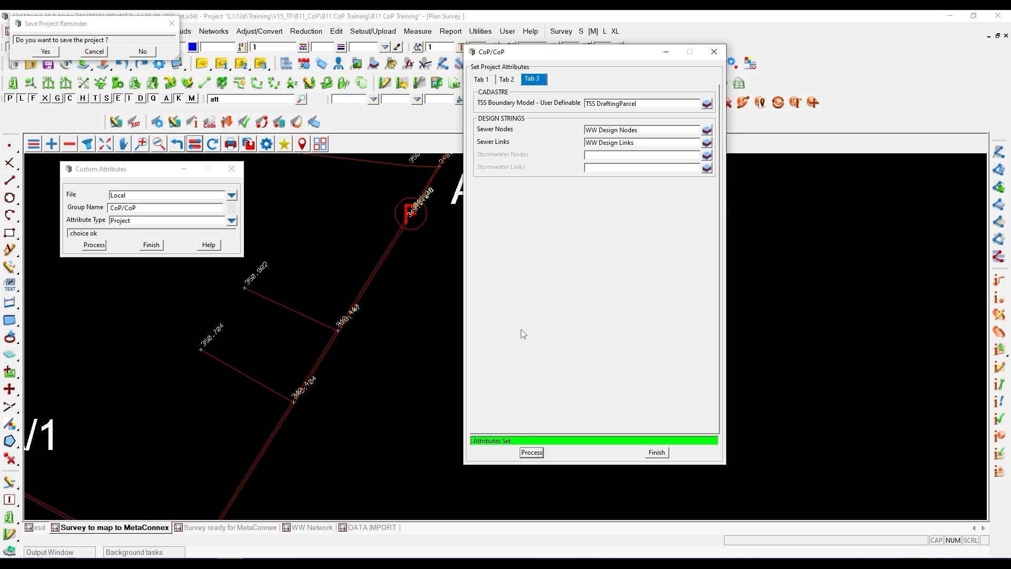
drag(513, 441, 470, 442)
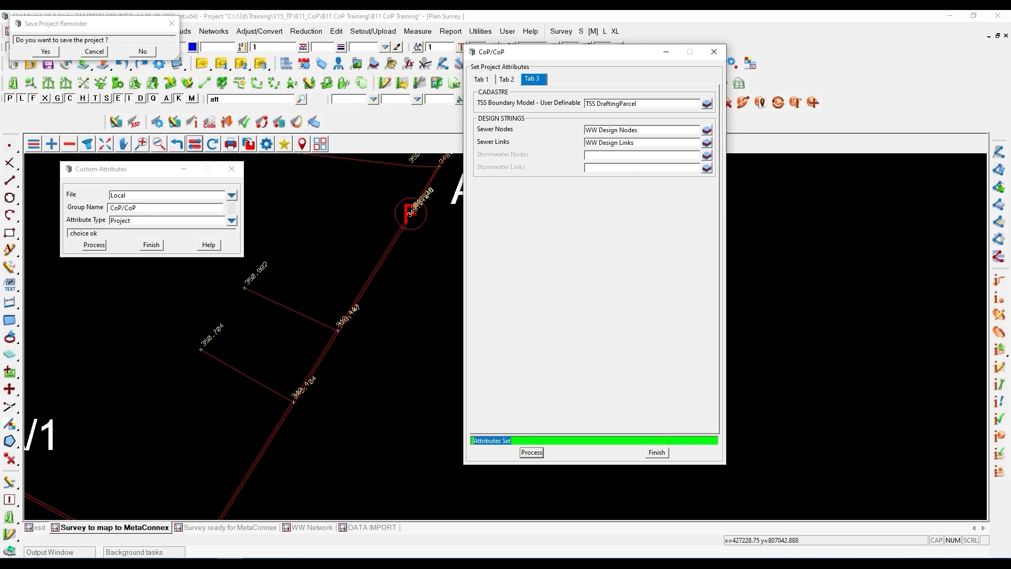
click(171, 24)
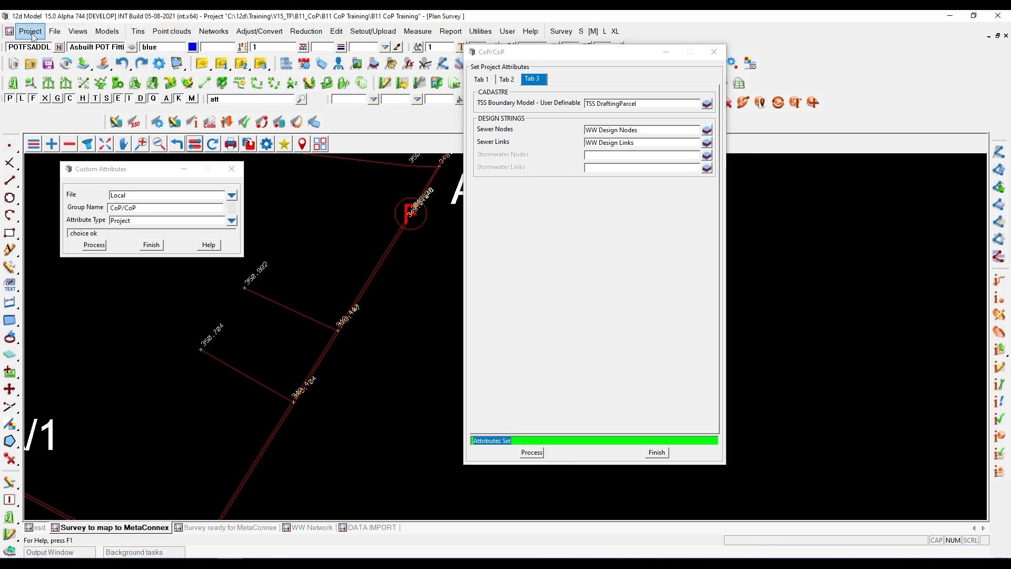
- Open the stored project attributes and show the 12d_models group under CoP
click(30, 31)
mouse_move(63, 246)
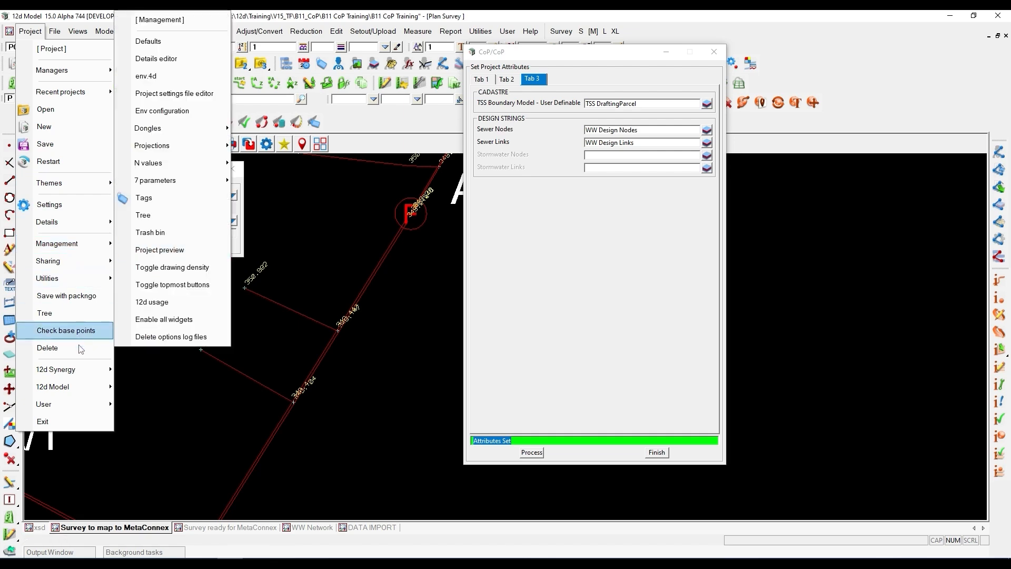
mouse_move(76, 262)
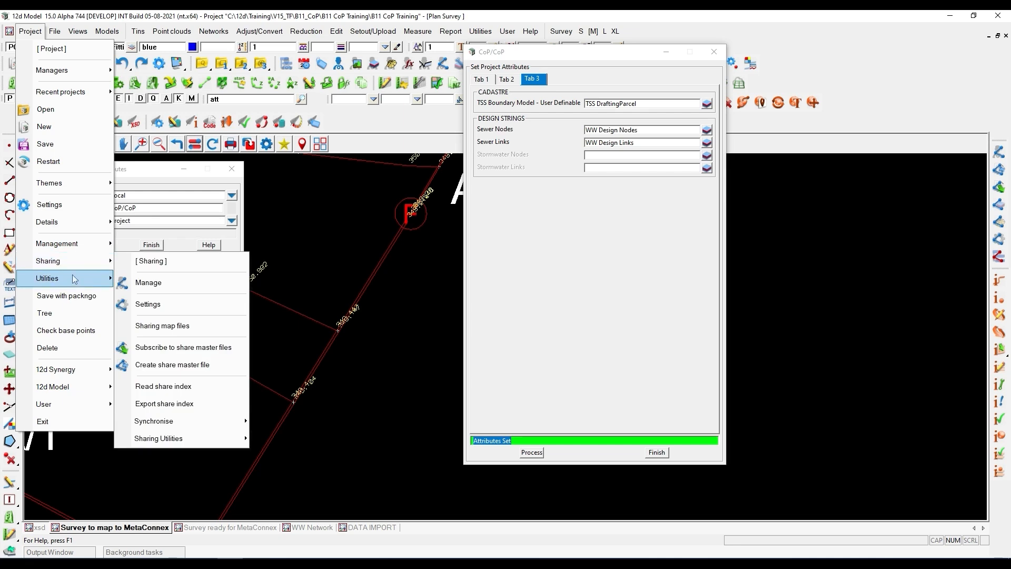
click(328, 309)
click(29, 35)
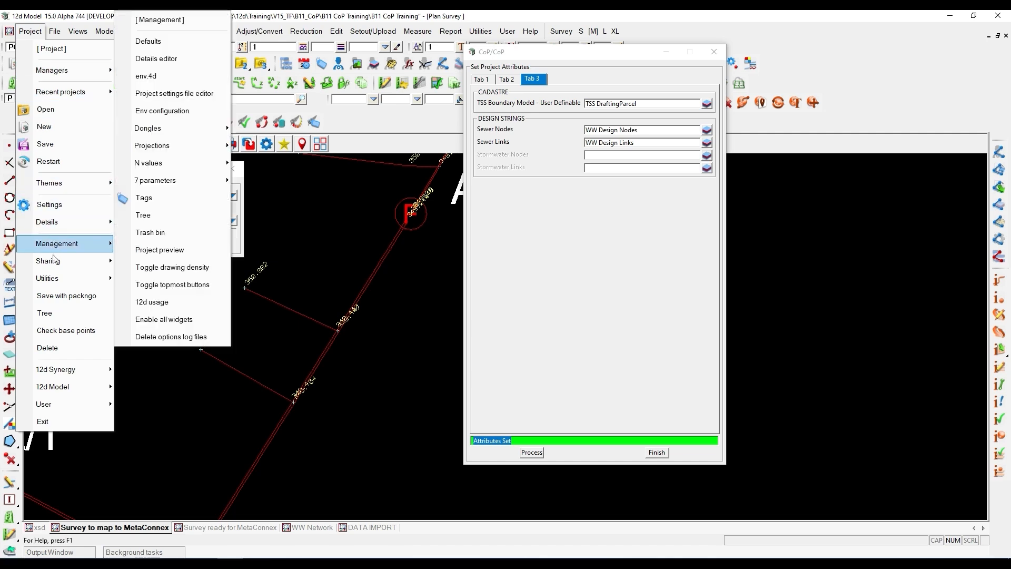
mouse_move(53, 278)
click(157, 300)
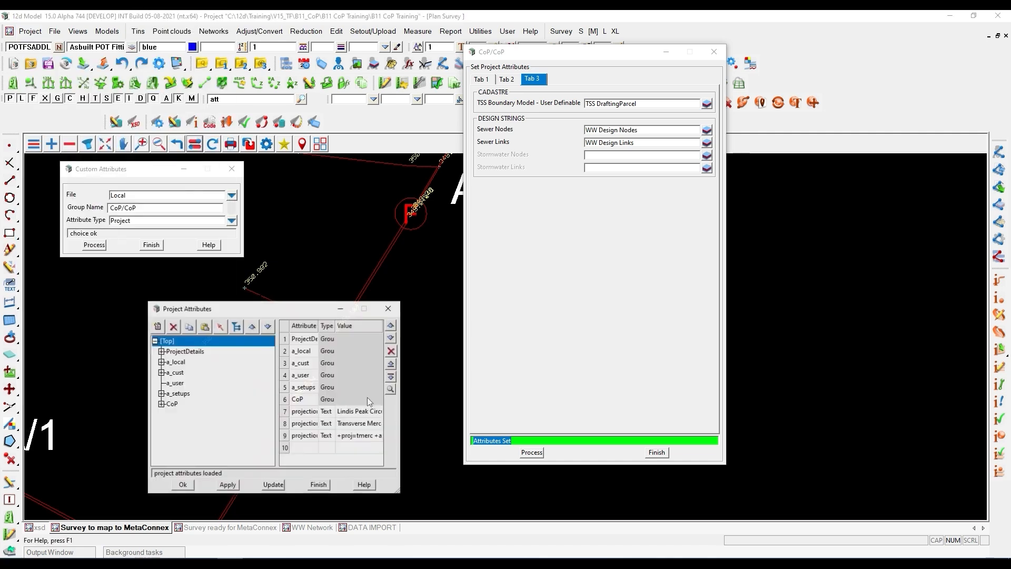
click(173, 404)
click(161, 404)
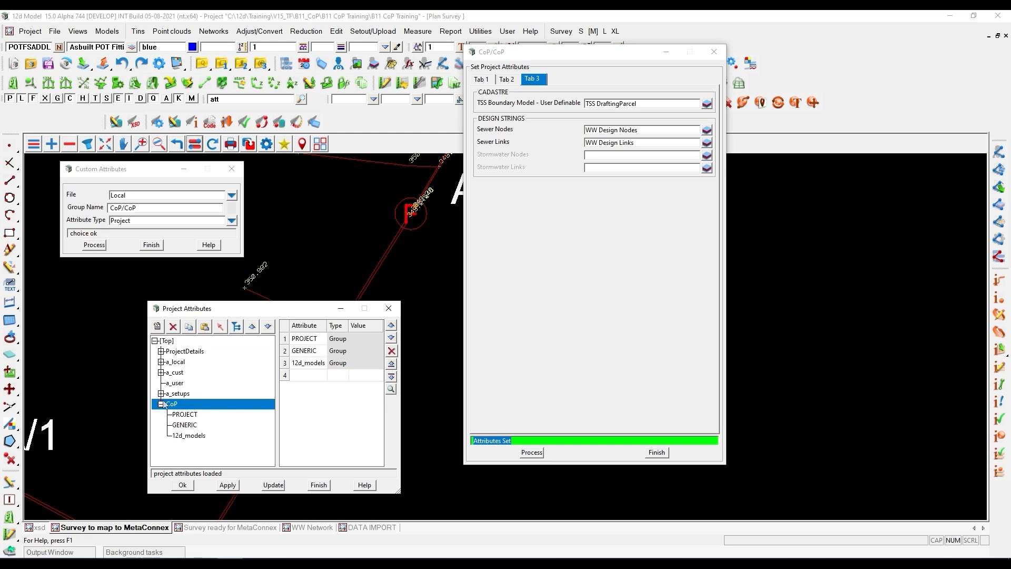
click(185, 436)
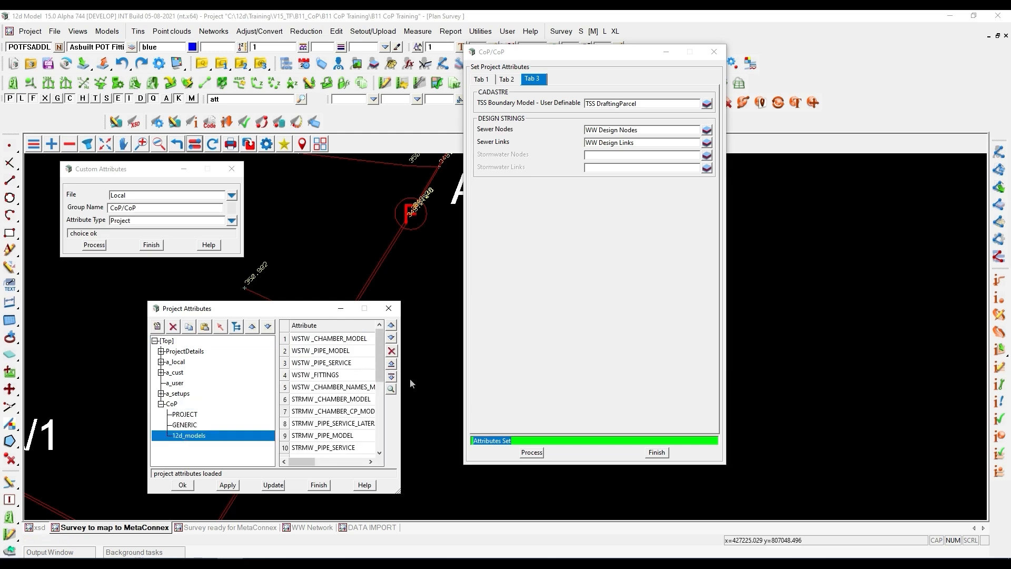
- Enlarge the Project Attributes window and review the wastewater chamber model and pipe model entries
drag(401, 378, 601, 358)
drag(417, 302, 411, 142)
click(284, 178)
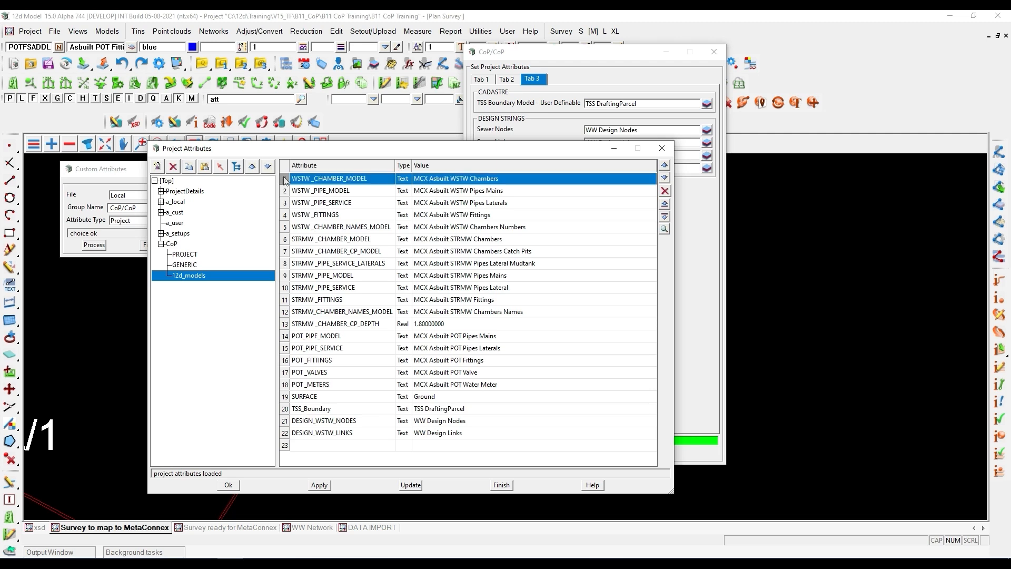
click(285, 192)
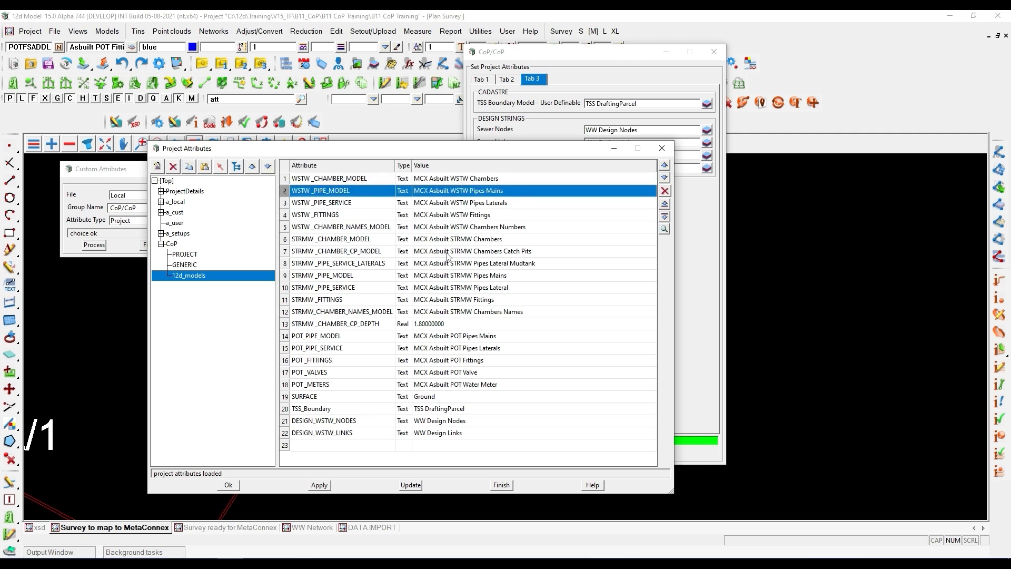
- Close the Project Attributes window, the CoP/CoP form and the Custom Attributes dialog
click(662, 148)
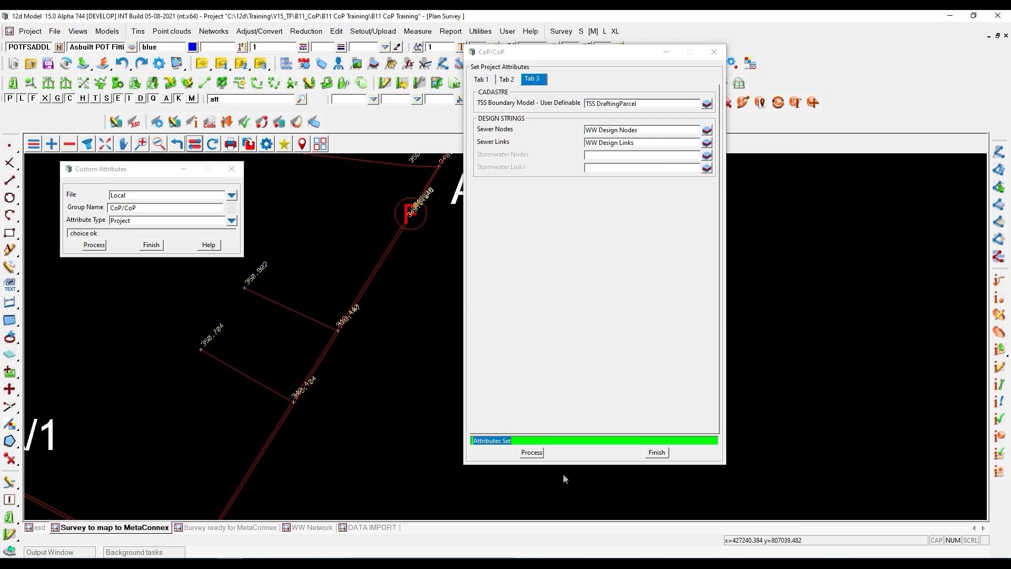
click(657, 452)
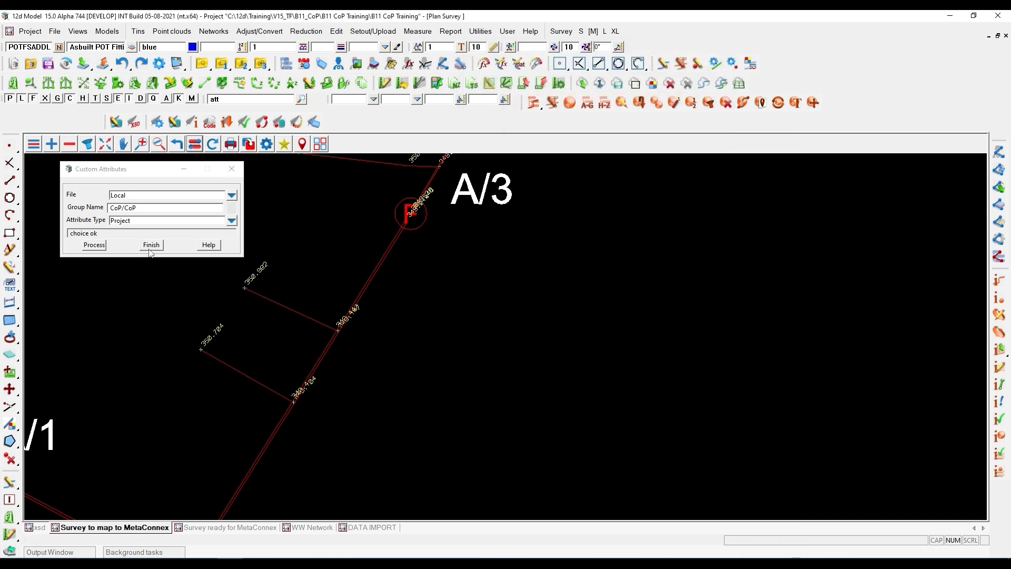
click(149, 245)
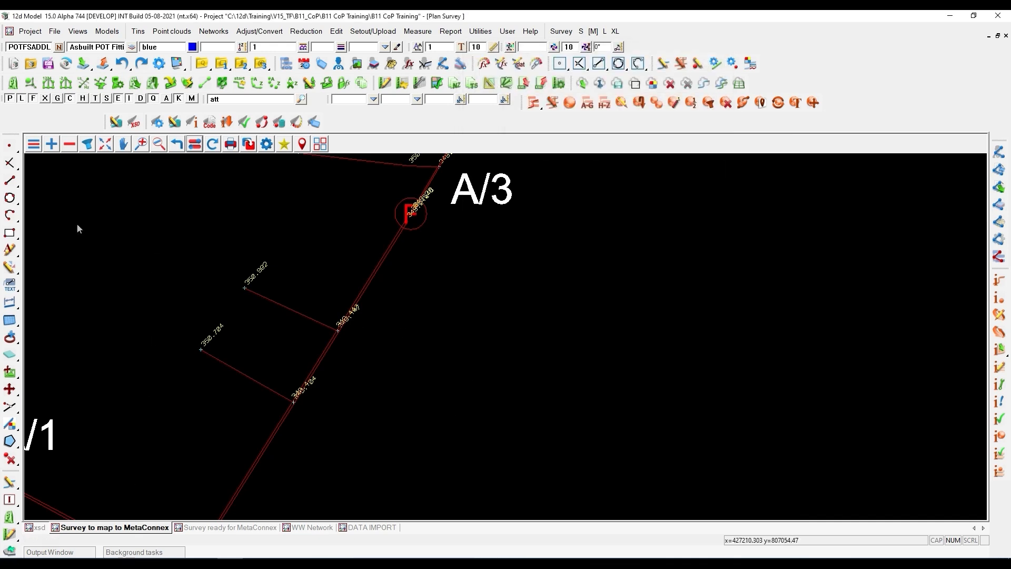
- Turn off the Z value labels in the Survey to map to MetaConnex view
click(194, 144)
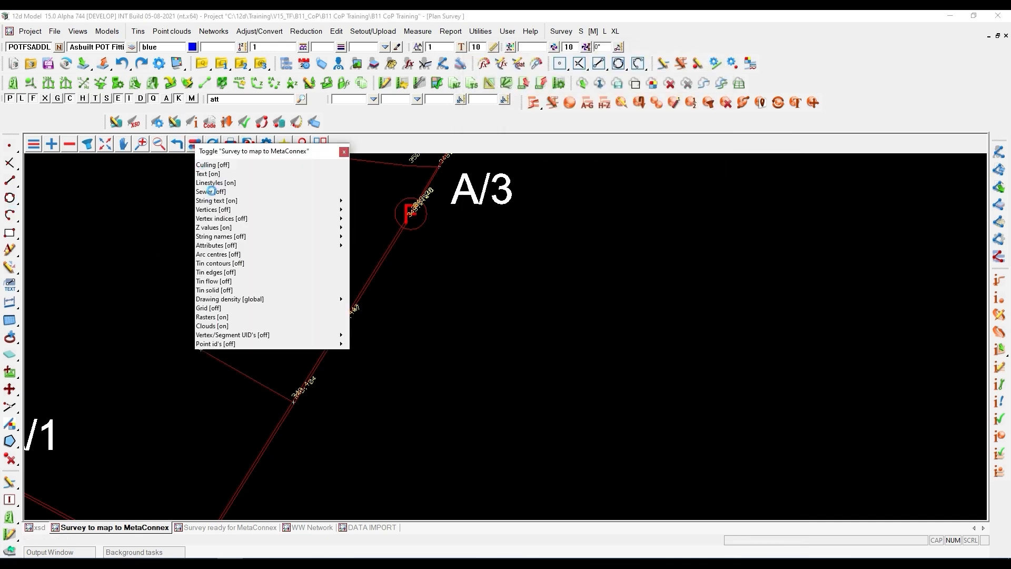
click(214, 227)
scroll(419, 245, down, 1)
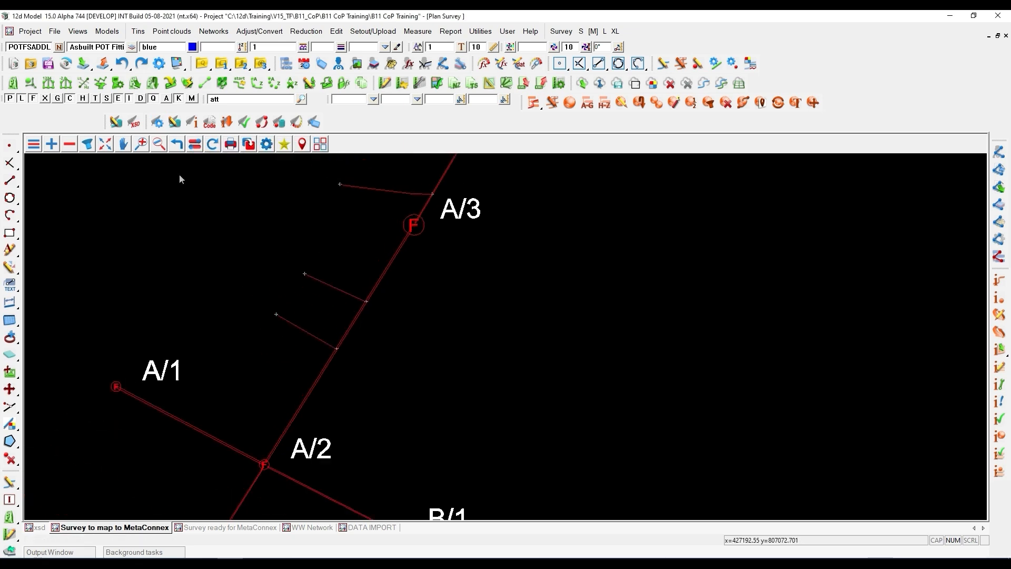
- Remove the MCX Asbuilt WSTW Chambers Numbers model from the Survey to map to MetaConnex view
click(68, 148)
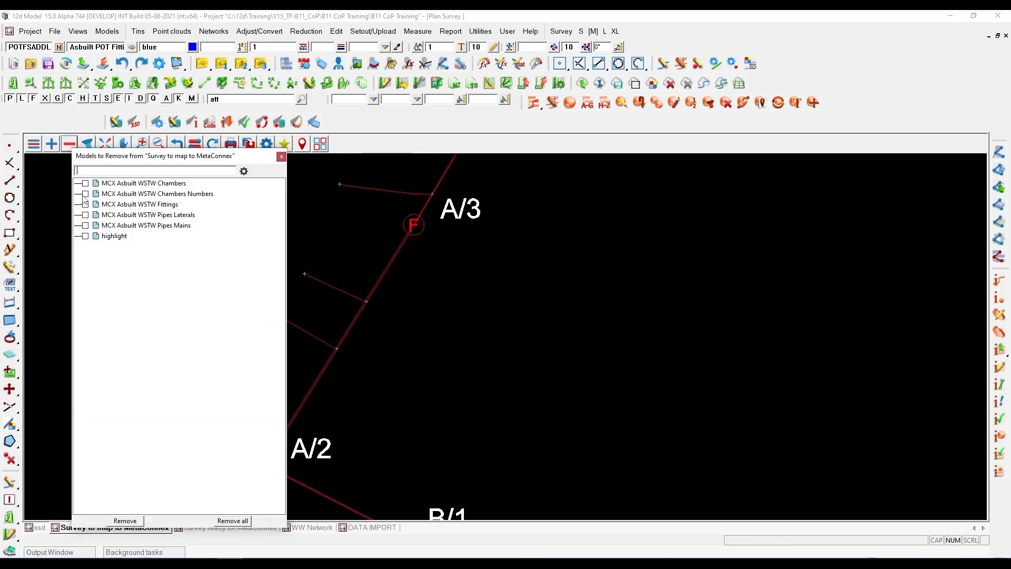
click(86, 194)
click(125, 520)
scroll(250, 288, down, 2)
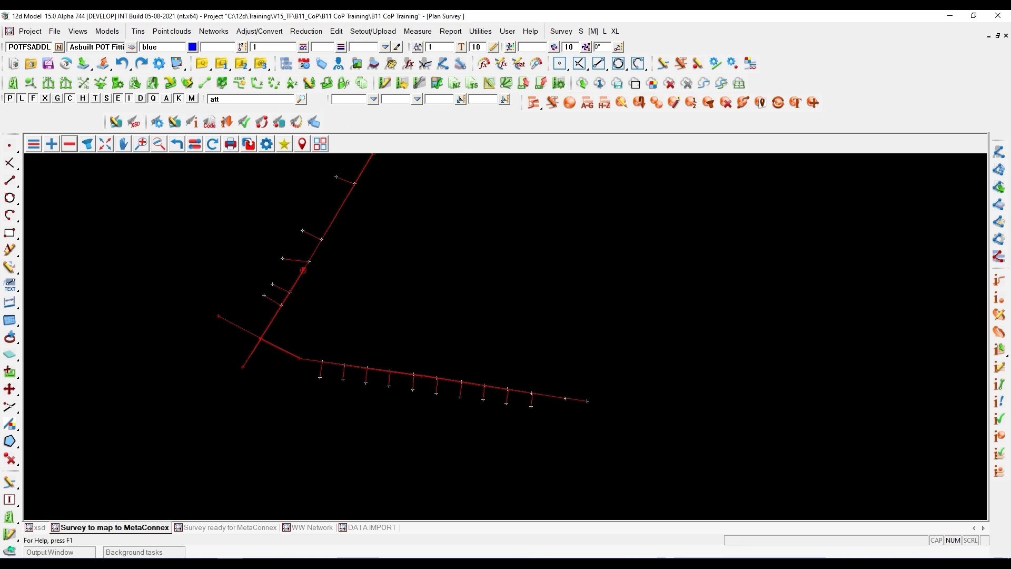
- Bring the 12d MetaConnex Editor over the plan view and review WWPM's circular Int_Dia, Nom_Dia and Ext_Dia settings
drag(1010, 135, 634, 152)
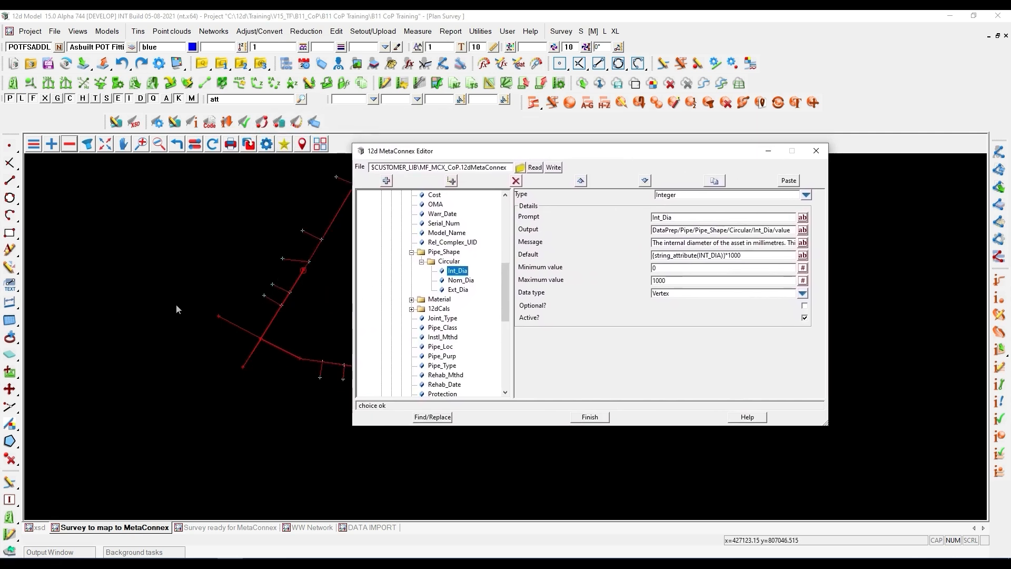
drag(503, 279, 500, 228)
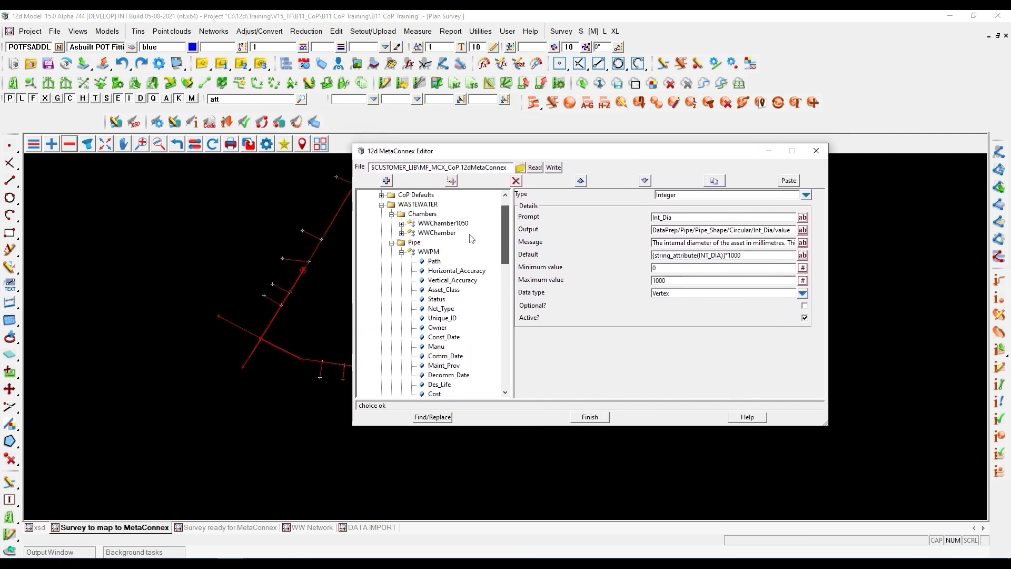
scroll(507, 245, down, 2)
scroll(506, 245, down, 4)
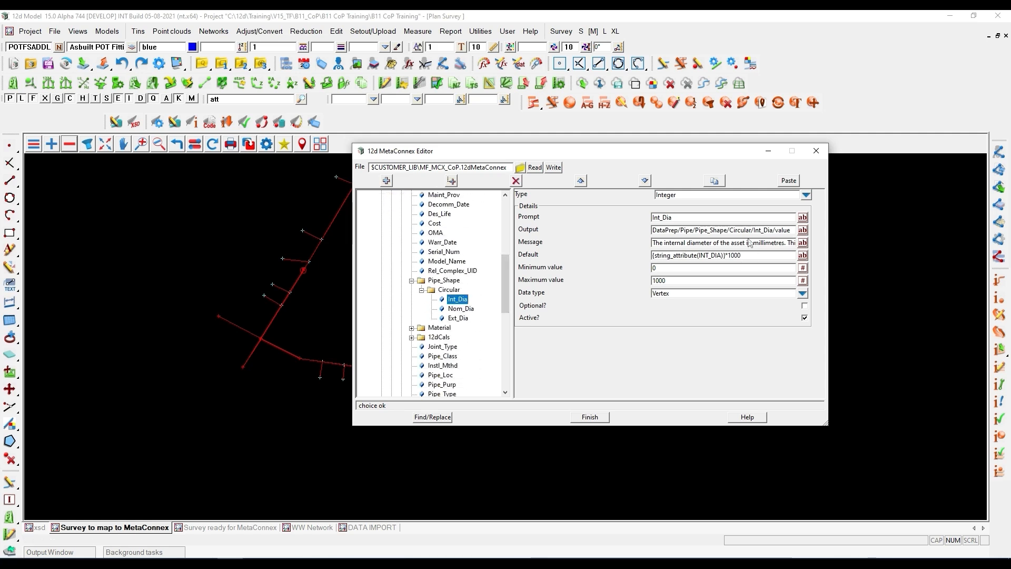
drag(741, 256, 646, 263)
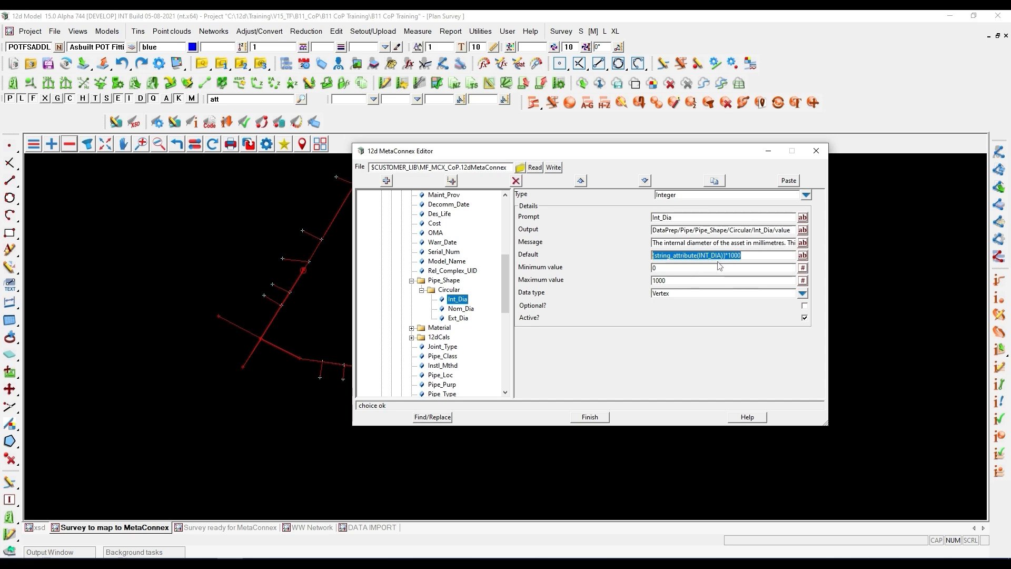
click(462, 308)
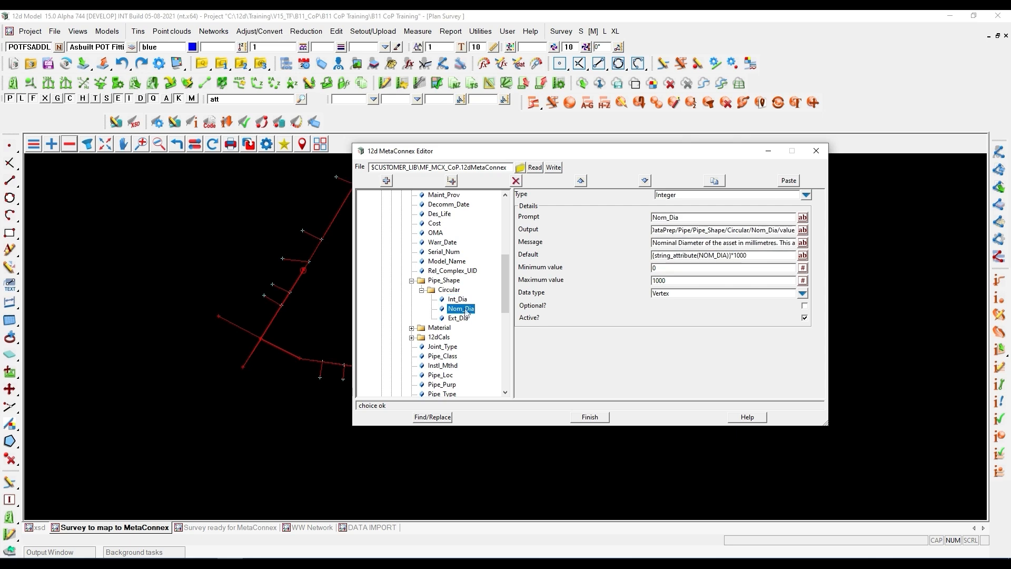
click(463, 319)
- Expand WWPM150's Circular pipe shape group and review the default values of Int_Dia and Nom_Dia
drag(507, 294, 512, 318)
scroll(509, 331, down, 5)
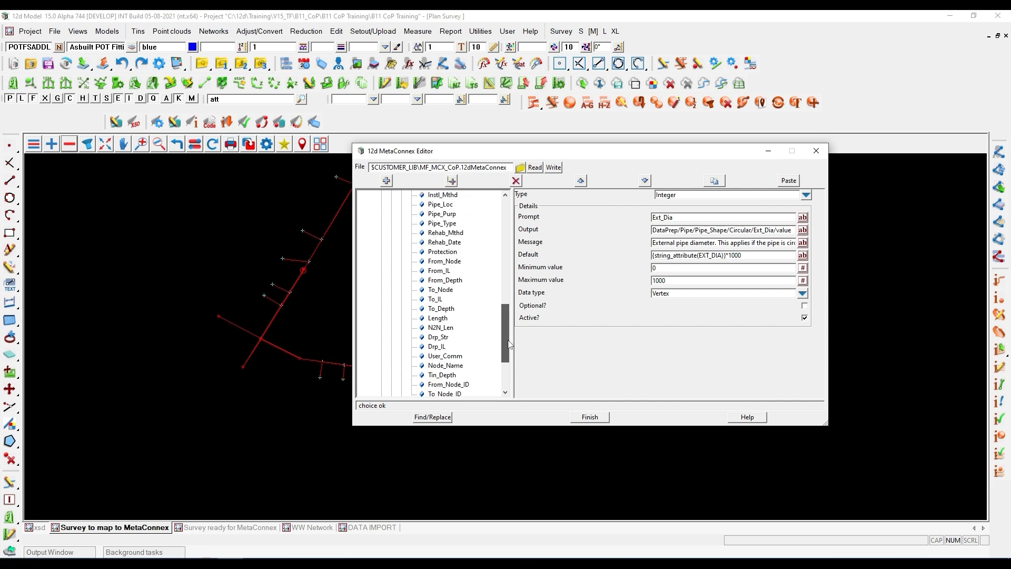
click(401, 336)
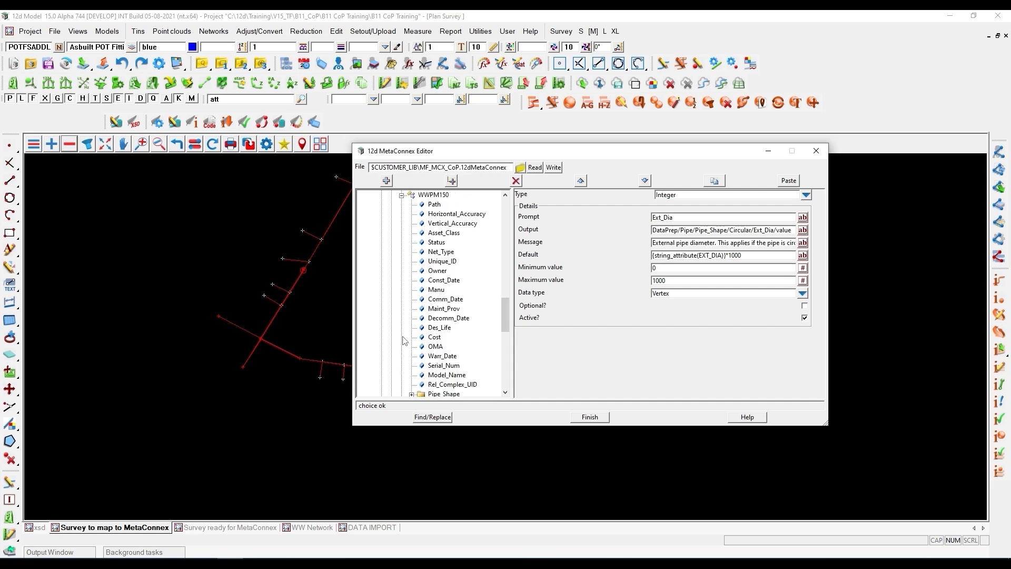
mouse_move(505, 304)
mouse_down()
mouse_move(506, 329)
mouse_move(506, 295)
mouse_up()
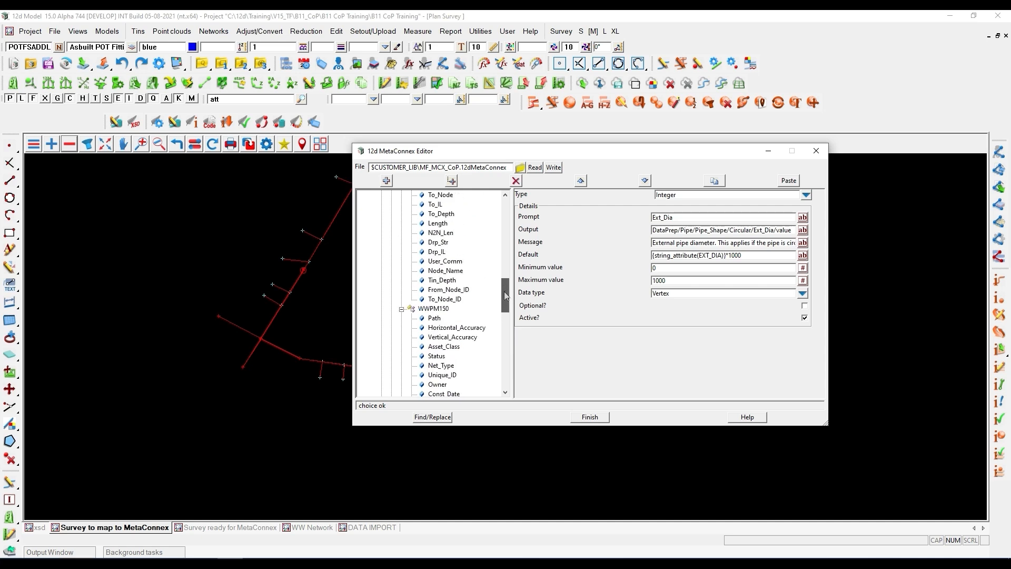
drag(504, 295, 506, 332)
click(412, 299)
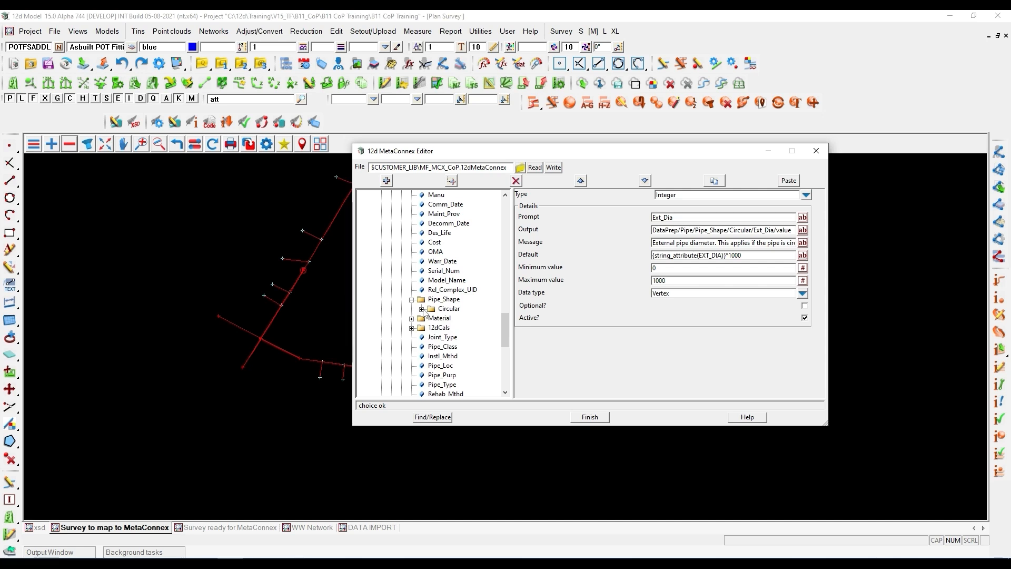
click(422, 309)
click(457, 318)
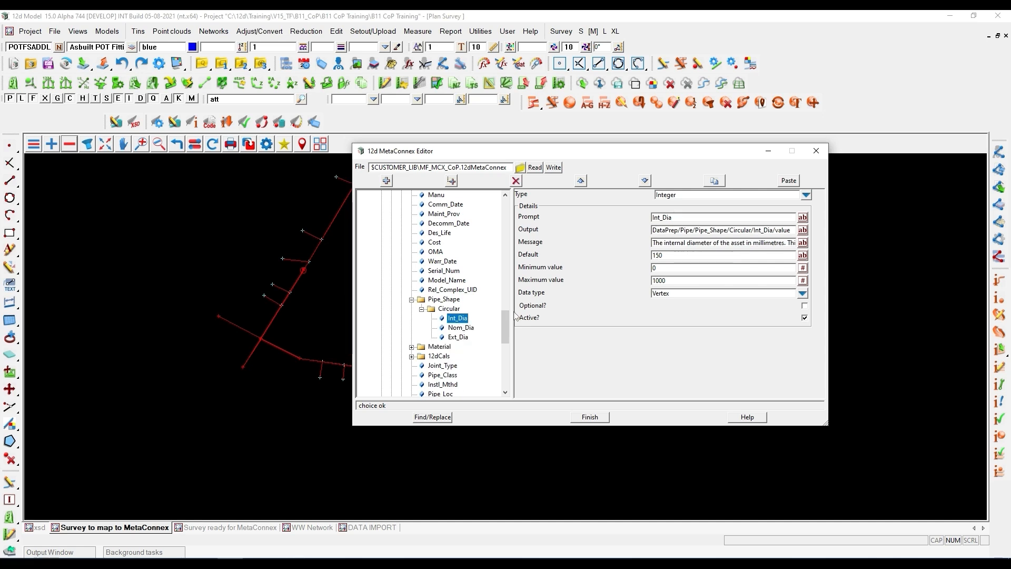
click(466, 328)
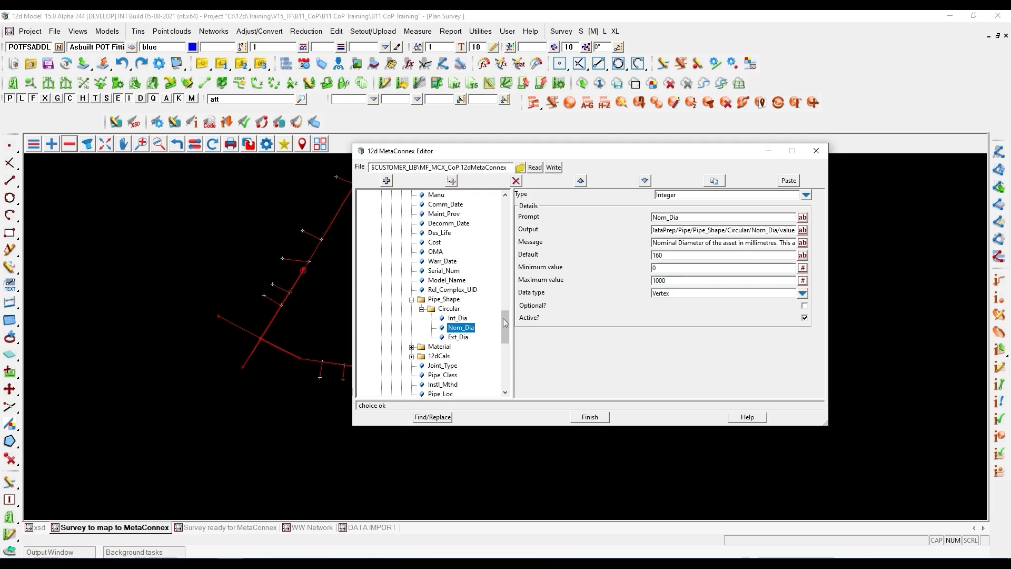
- Review the project-attribute default of WWPM150's Owner attribute in the MetaConnex Editor, then move the editor off the plan view
scroll(504, 315, up, 6)
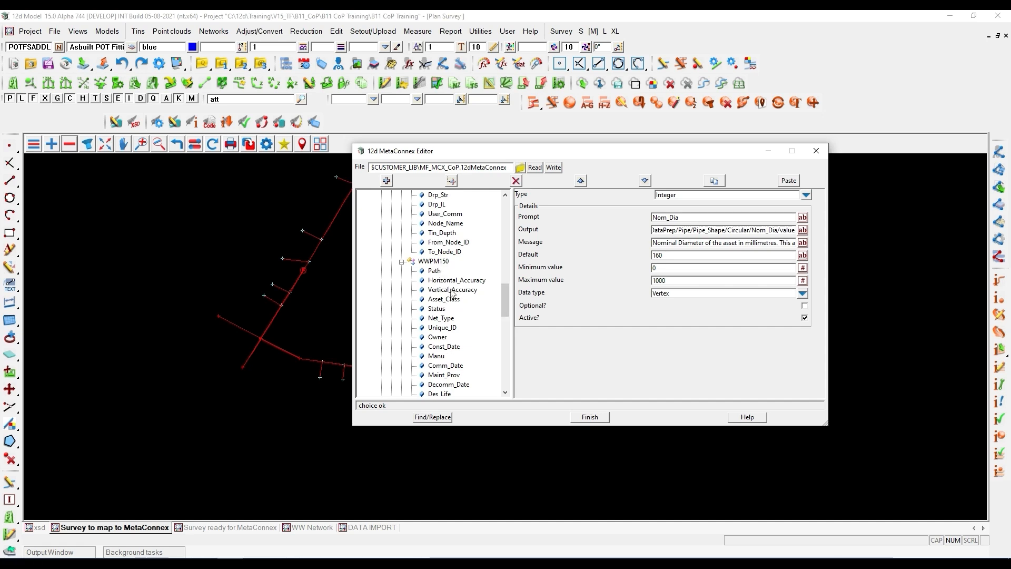
scroll(451, 315, down, 3)
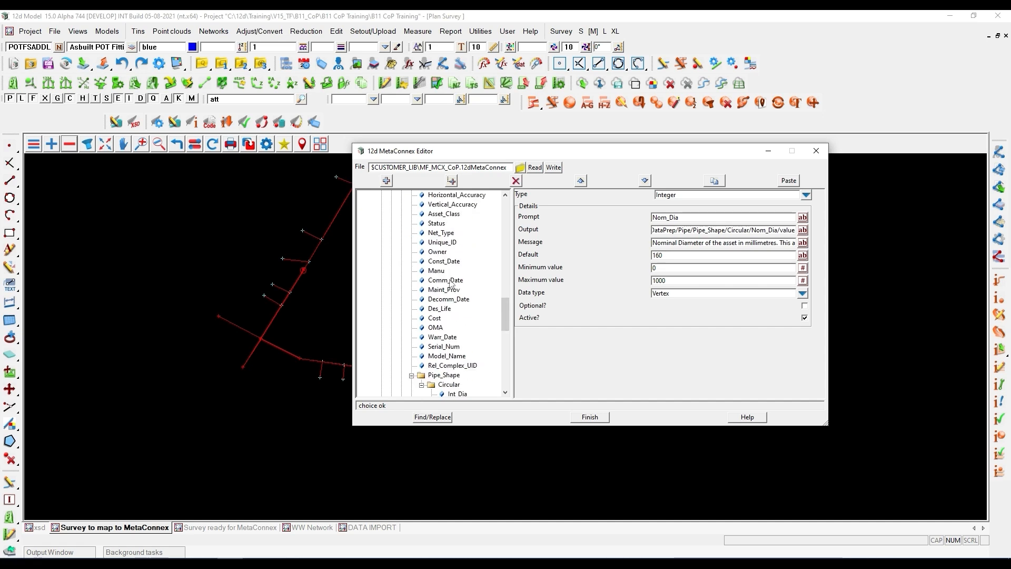
click(437, 252)
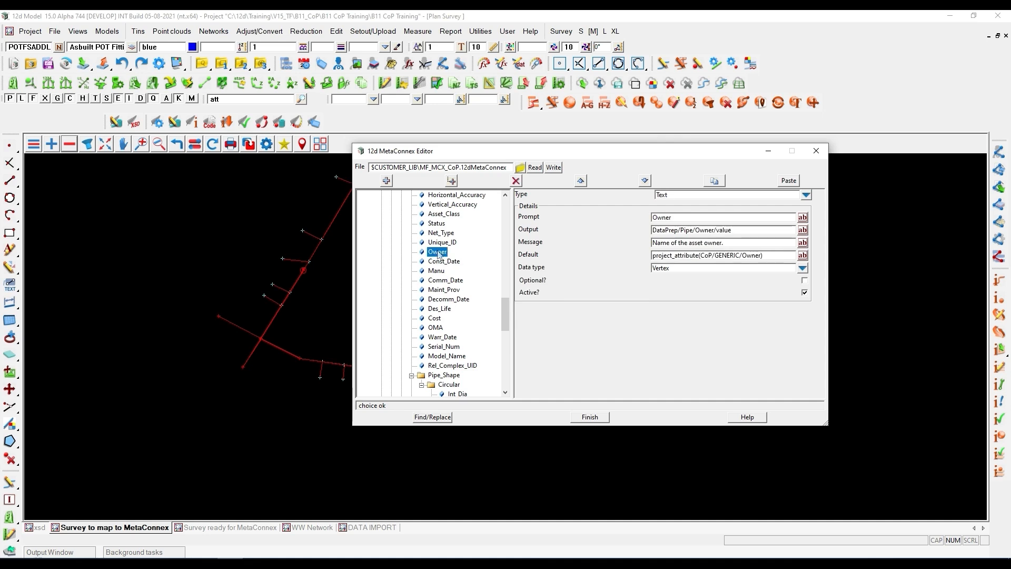
drag(653, 257, 696, 256)
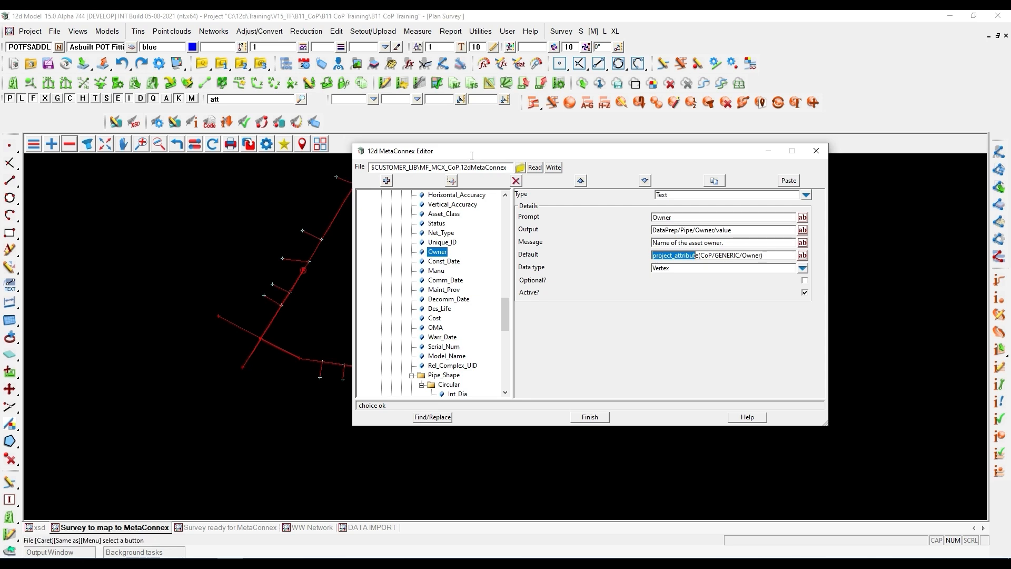
drag(452, 155, 552, 135)
drag(552, 138, 502, 188)
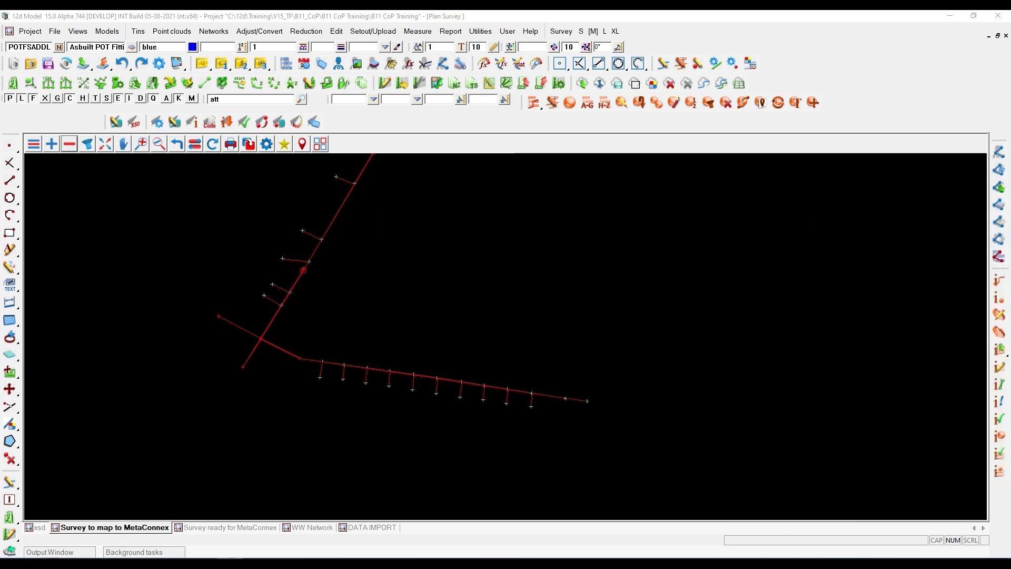
- Open MetaConnex Apply and set the Survey to map to MetaConnex view as the data to use
click(229, 126)
drag(260, 130, 526, 164)
scroll(192, 401, down, 3)
scroll(307, 289, up, 1)
click(548, 196)
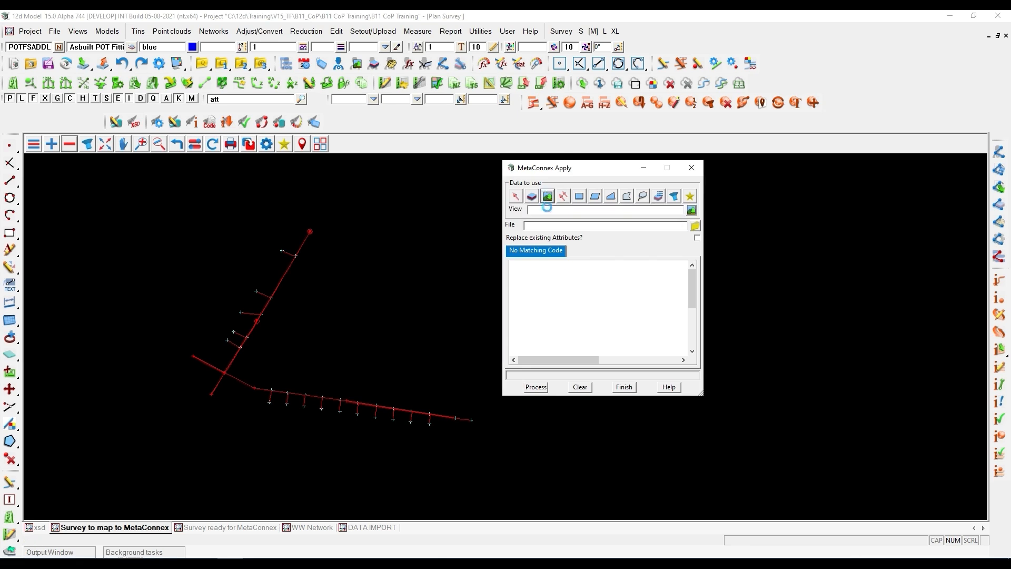
middle_click(548, 208)
click(345, 286)
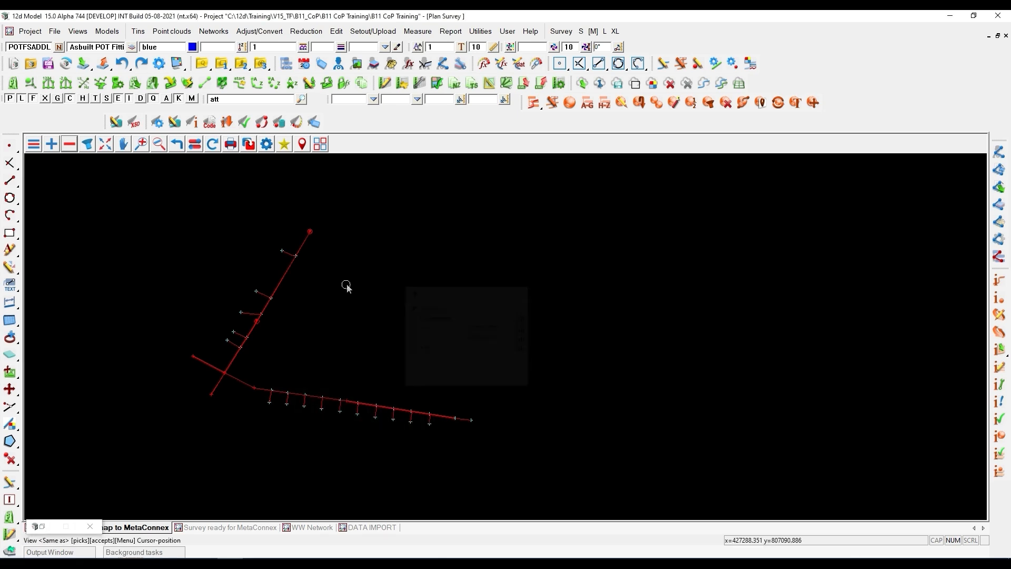
- Apply the customer library's MF_MCX_CoP.12dfieldcodes file to the view's data, replacing existing attributes
click(694, 225)
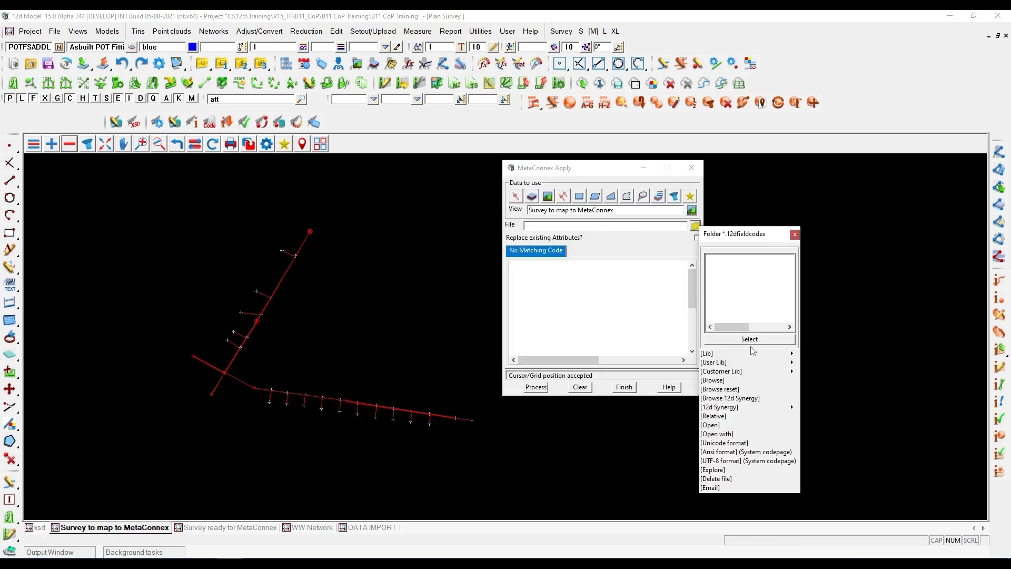
click(794, 371)
double_click(832, 399)
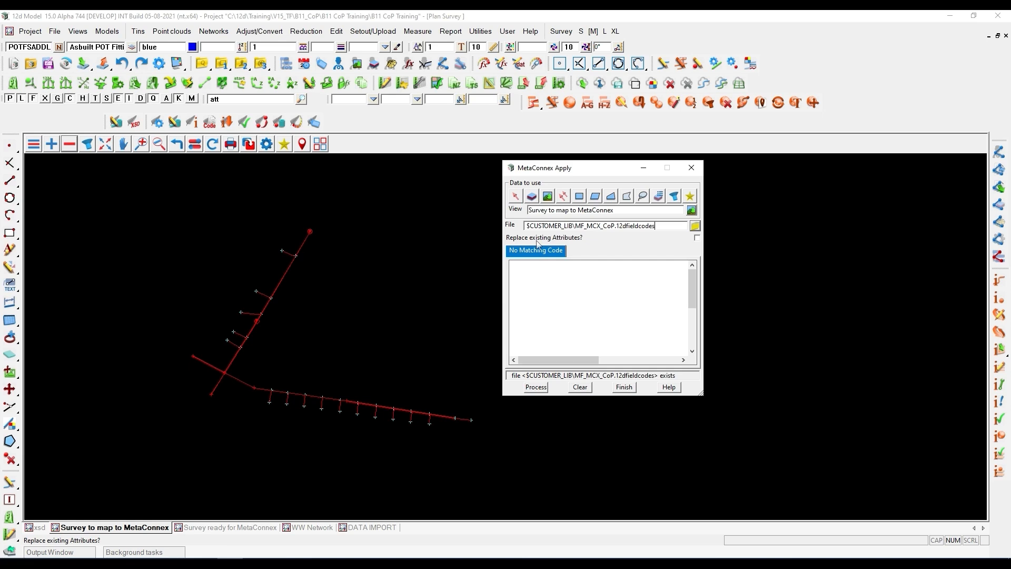
click(539, 242)
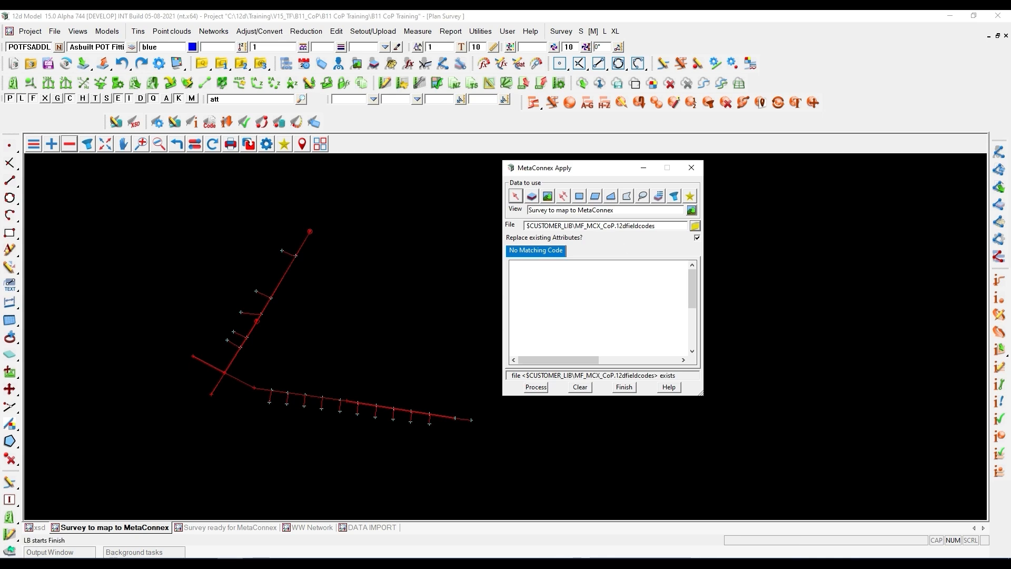
click(532, 388)
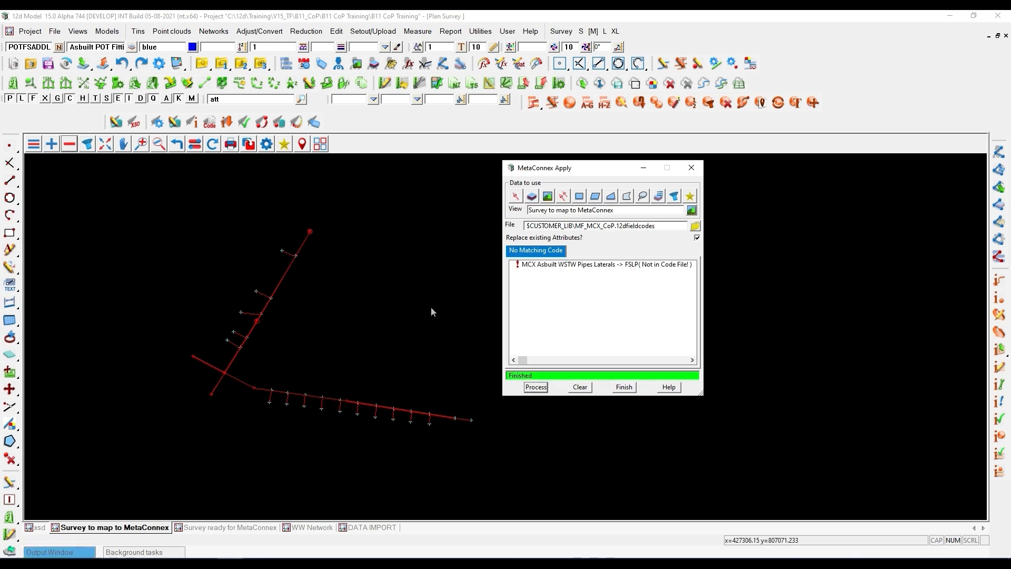
- Locate the unmatched FSLP lateral string in the plan view from the No Matching Code results
click(539, 264)
scroll(292, 388, up, 3)
scroll(282, 386, up, 4)
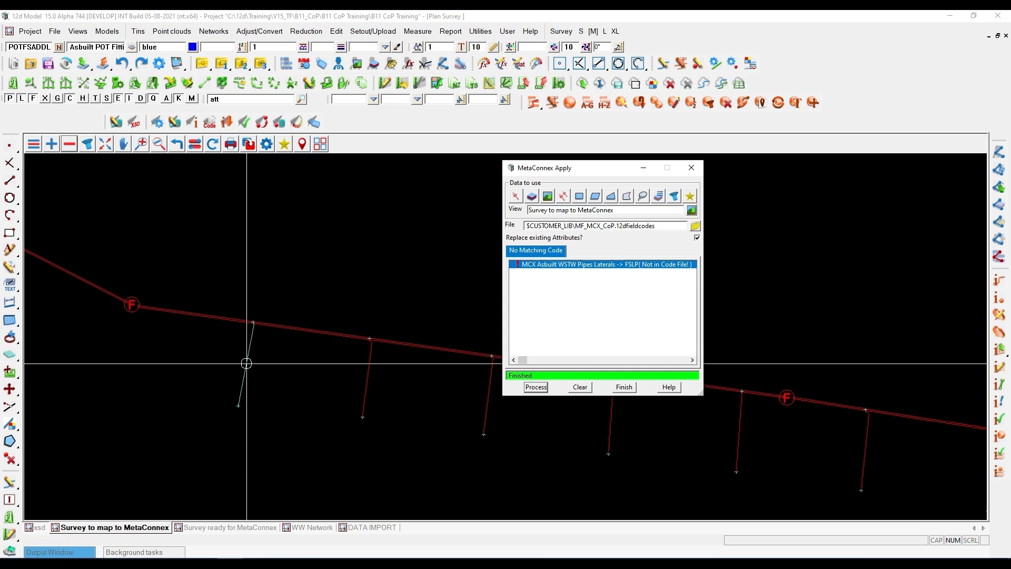
drag(1010, 195, 289, 222)
drag(430, 242, 1010, 296)
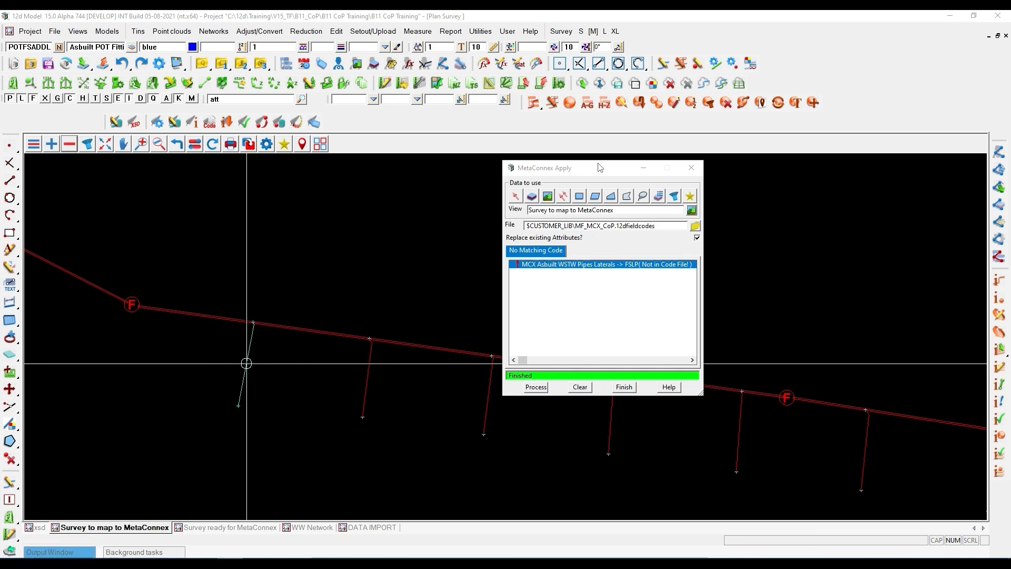
- Use Global Change to give the FSLP lateral the neighbouring lateral's properties, including the name WWPLateral, replacing the existing data
click(623, 104)
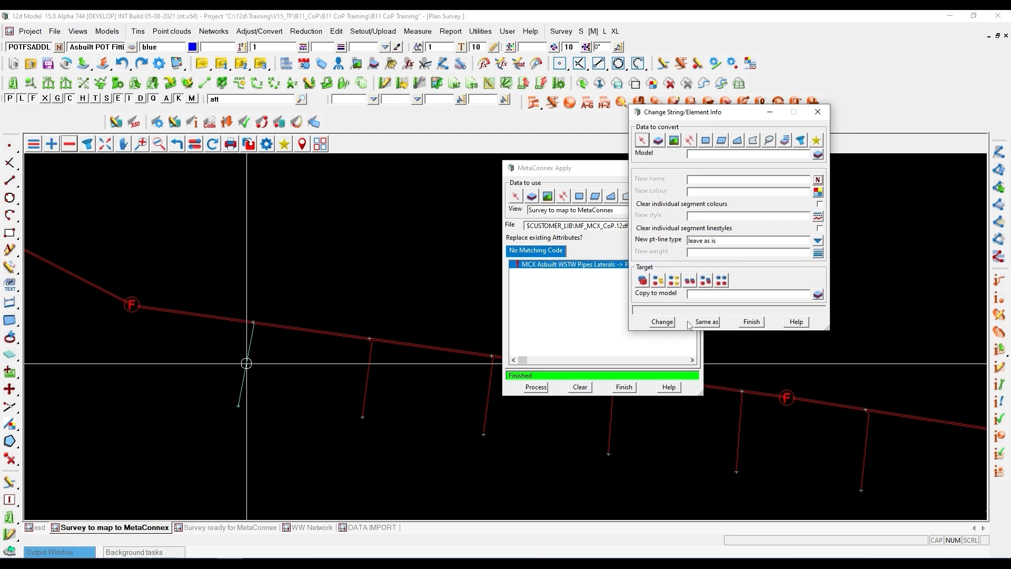
click(368, 379)
middle_click(412, 377)
click(640, 141)
click(251, 341)
middle_click(251, 341)
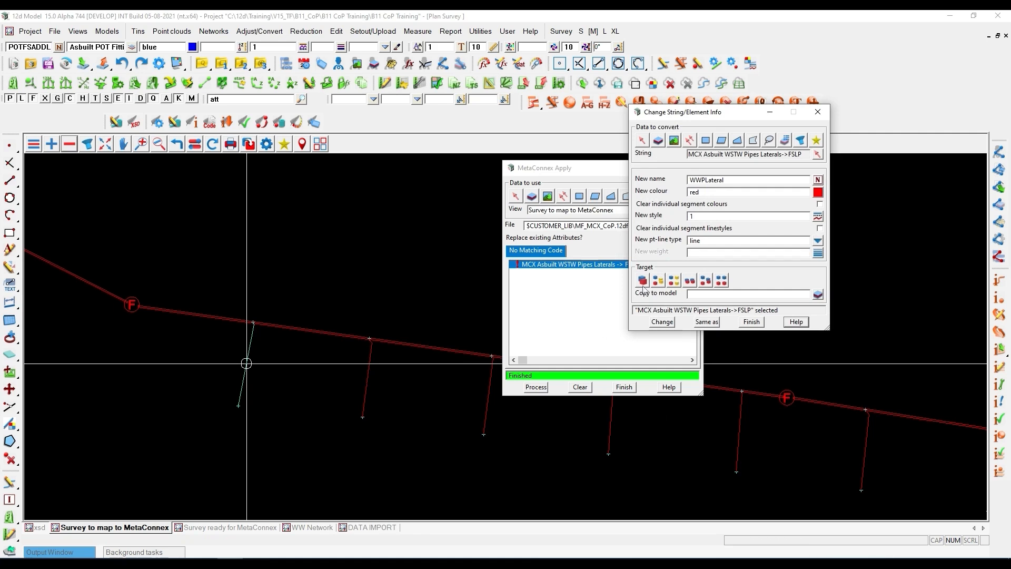
click(663, 323)
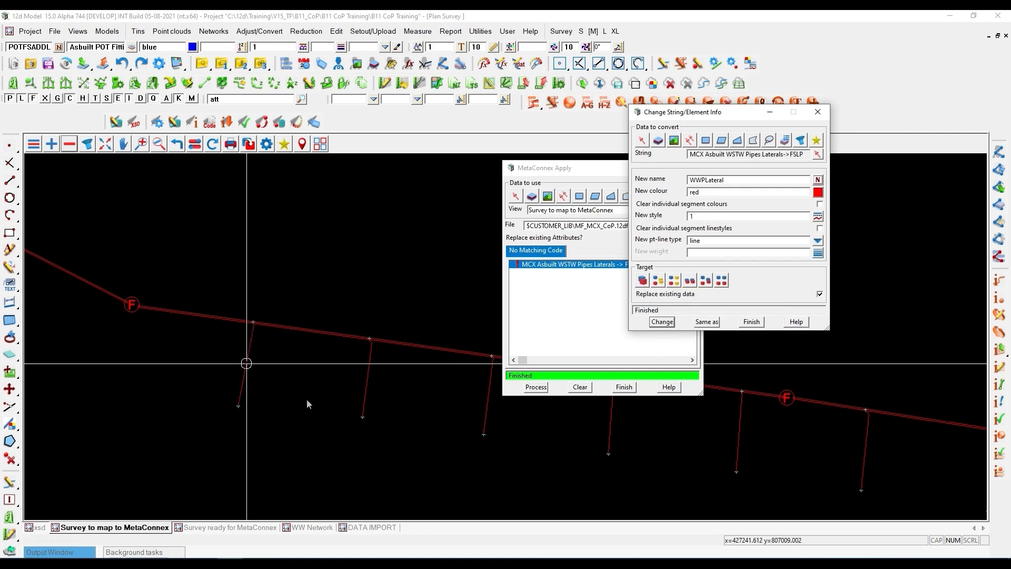
- Process MetaConnex Apply again and check the whole pipe network in the plan view
click(538, 390)
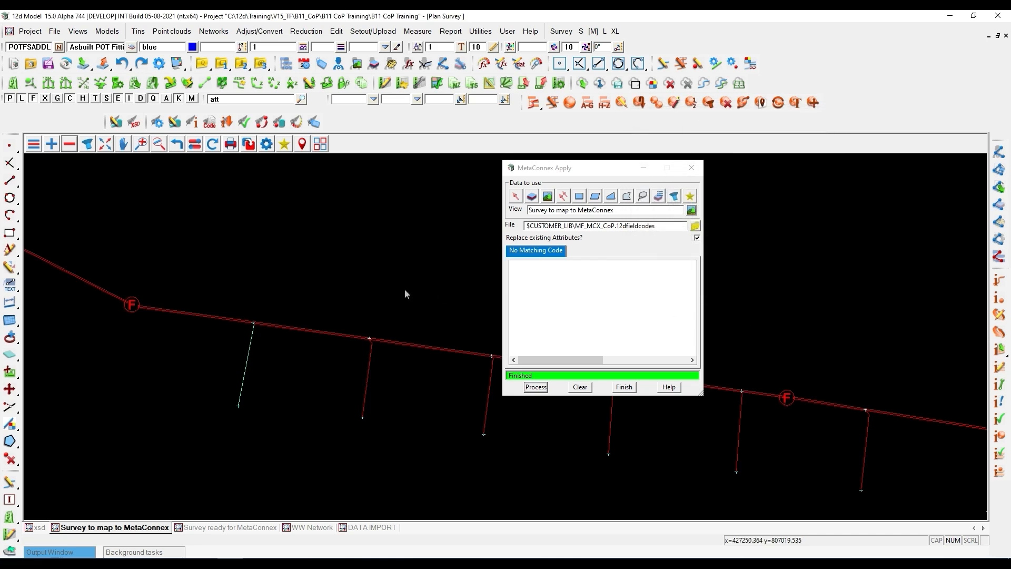
scroll(369, 303, down, 1)
scroll(139, 408, down, 2)
scroll(148, 380, down, 4)
scroll(169, 309, up, 3)
scroll(230, 407, down, 4)
scroll(205, 264, up, 1)
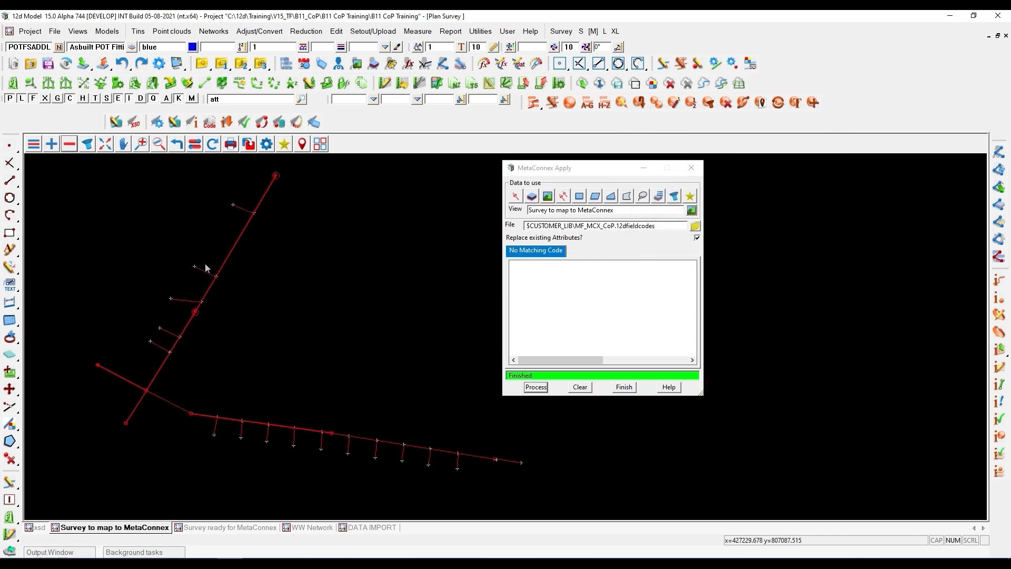
- Run MetaConnex Validate on the Survey to map to MetaConnex view using the customer library's MF_MCX_CoP.12dfieldcodes file
click(245, 124)
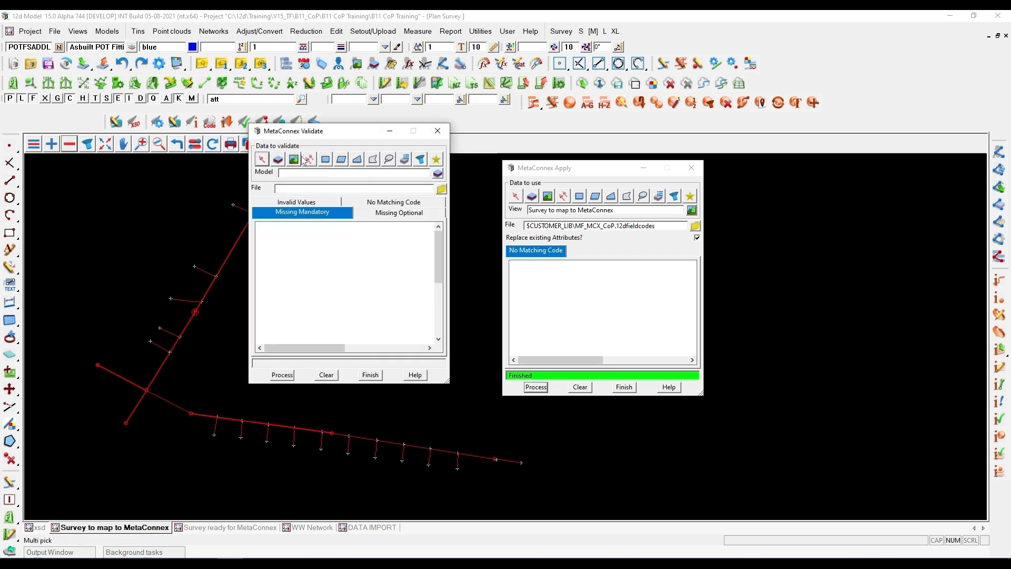
click(293, 161)
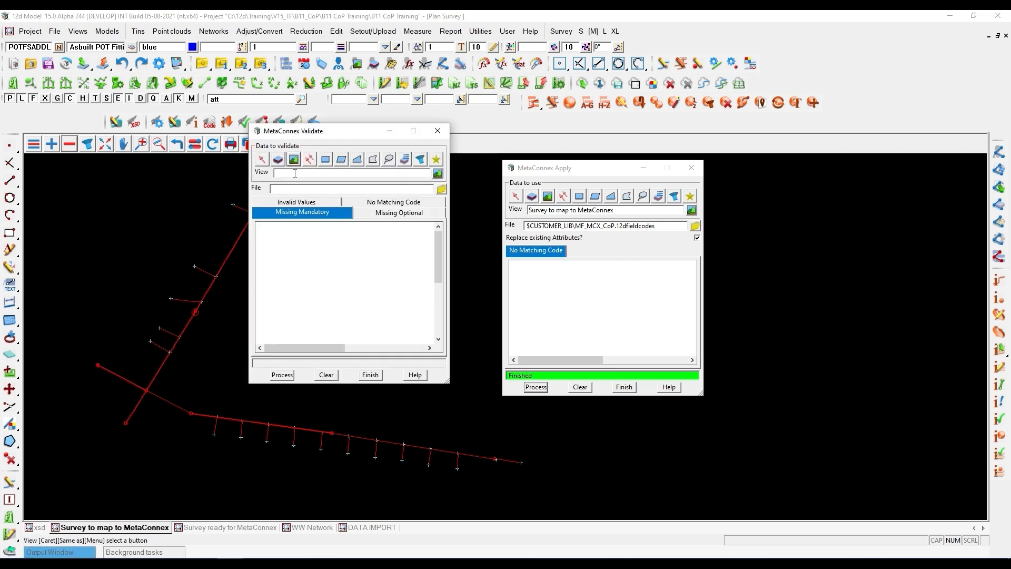
middle_click(295, 173)
click(299, 227)
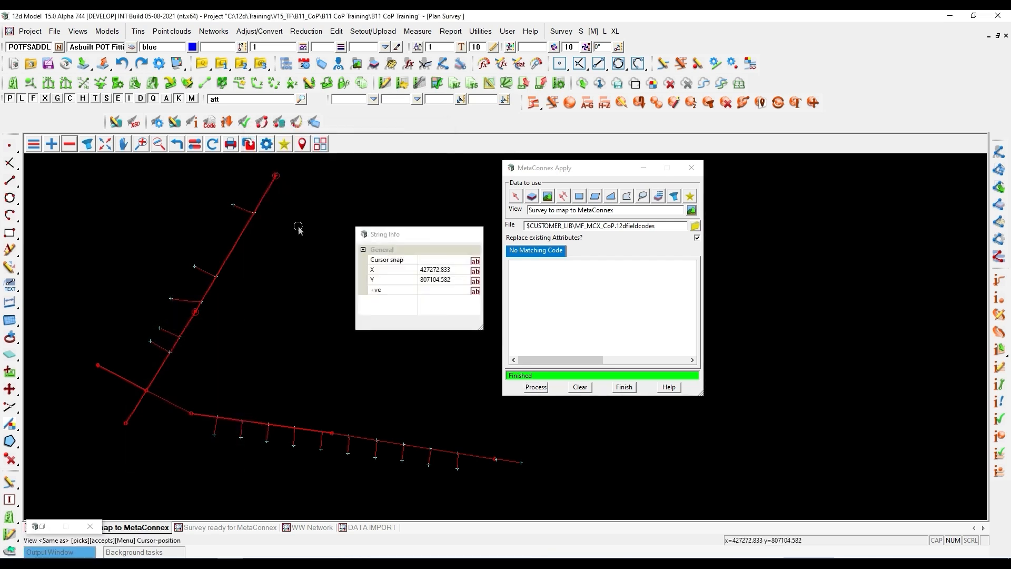
middle_click(299, 227)
click(441, 188)
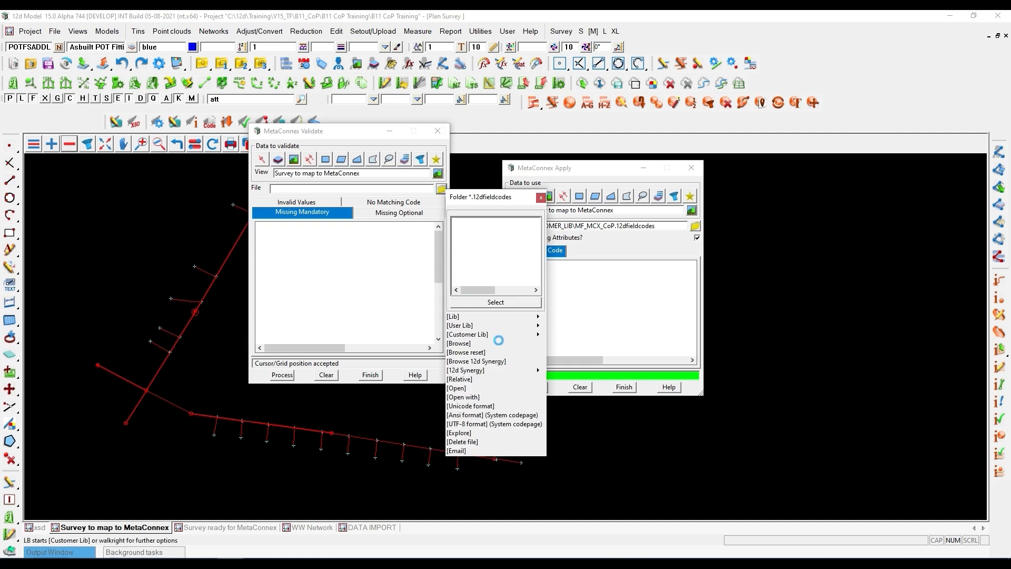
mouse_move(521, 334)
double_click(584, 364)
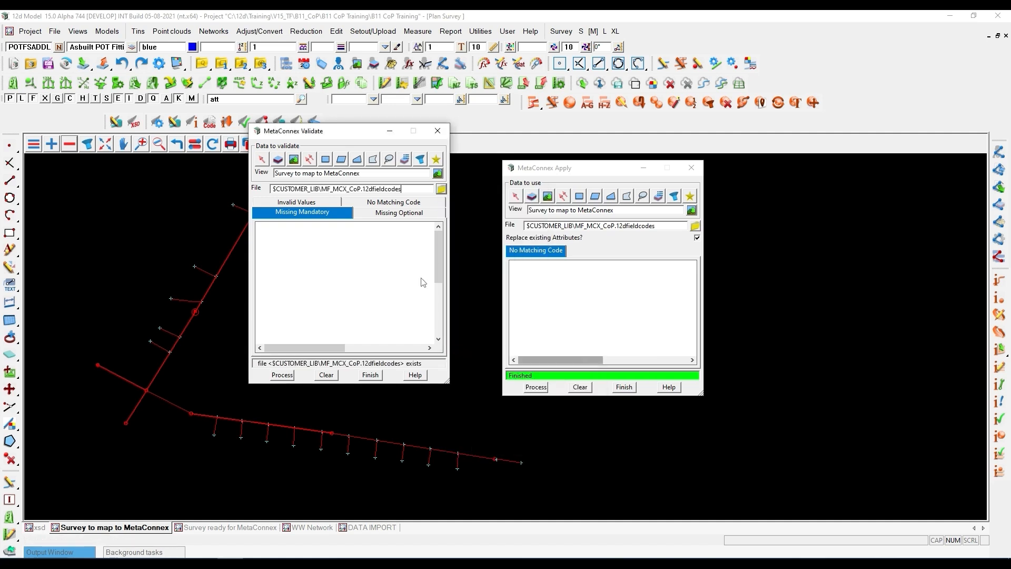
click(282, 375)
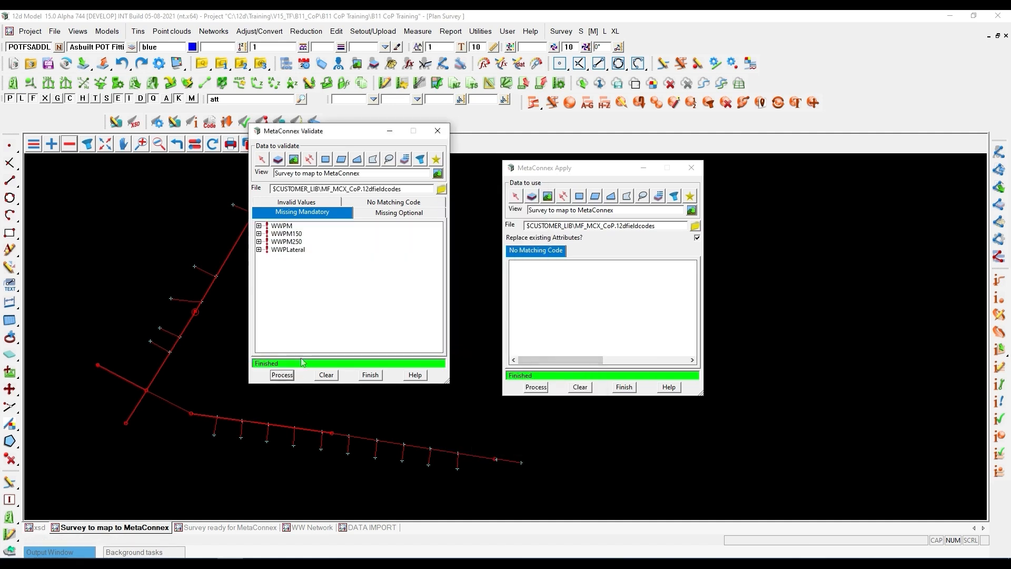
- Widen the validation results, review the No Matching Code and Invalid Values lists, and locate the WWPLateral string with the invalid From_Depth
drag(449, 242, 575, 220)
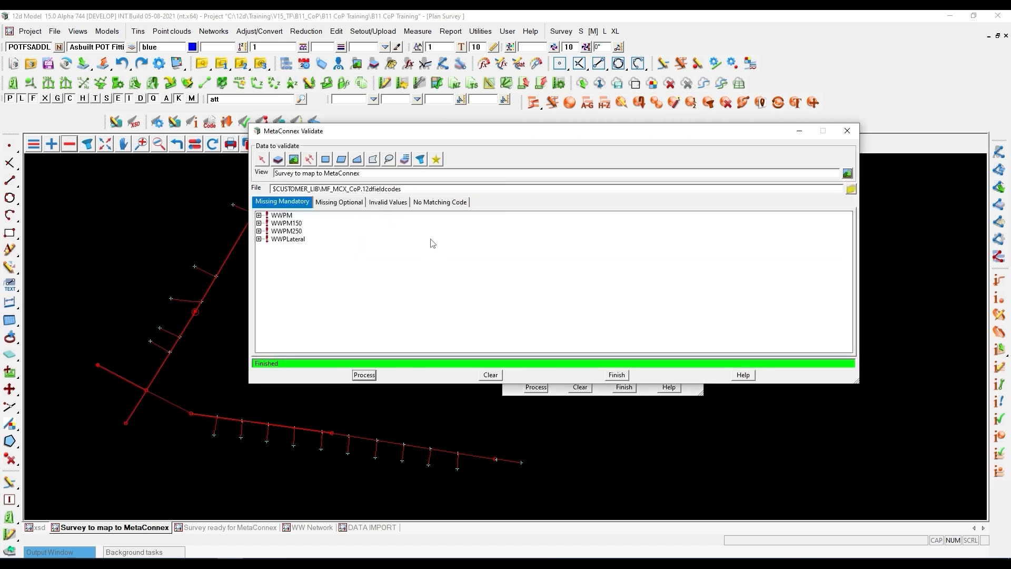
click(437, 202)
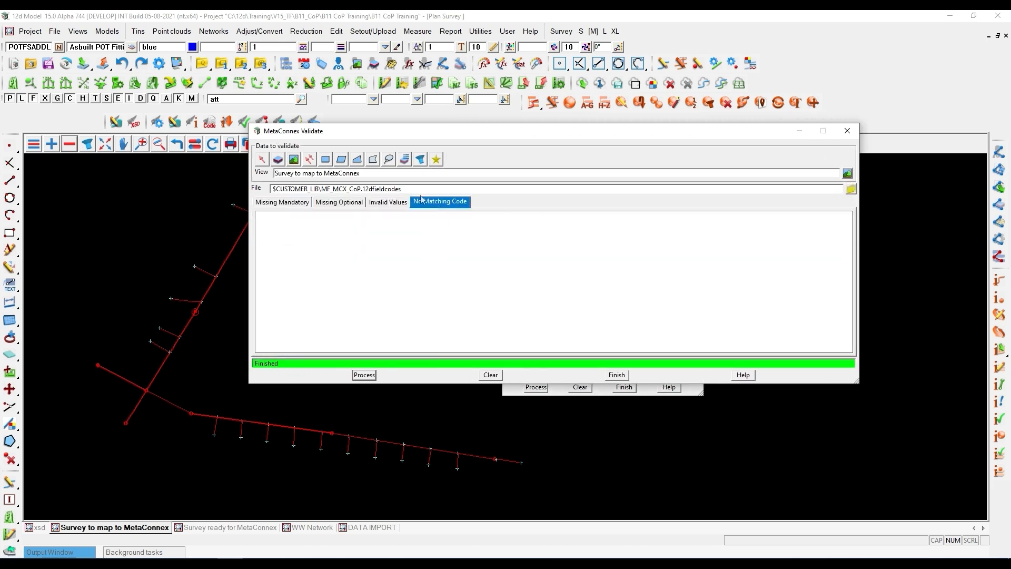
click(390, 206)
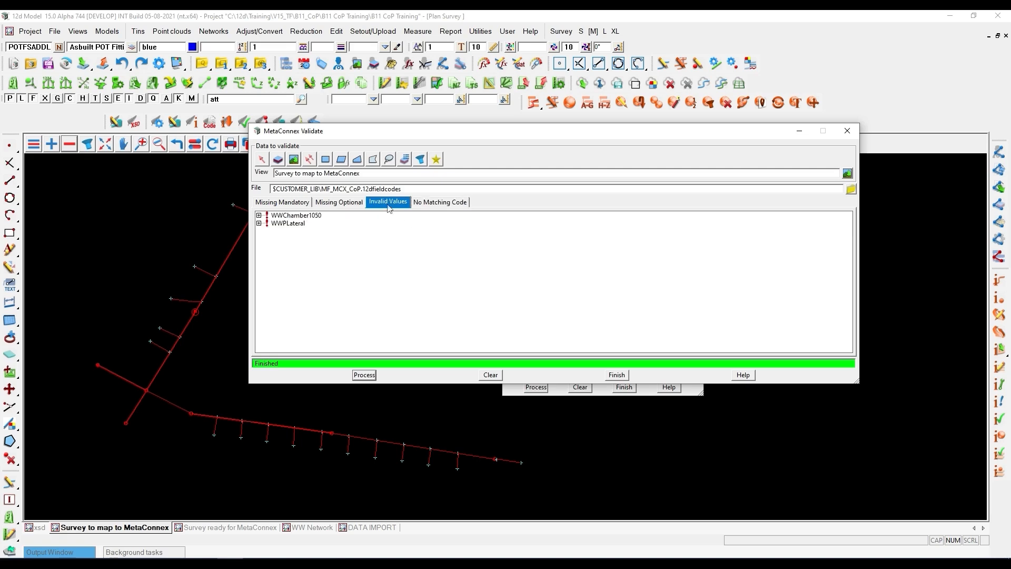
click(259, 224)
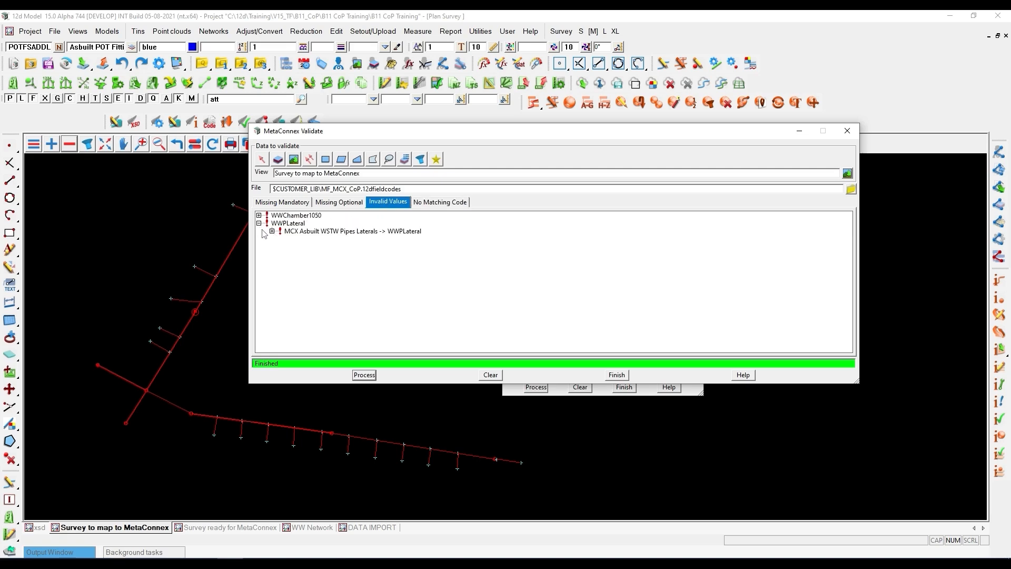
click(290, 234)
click(272, 232)
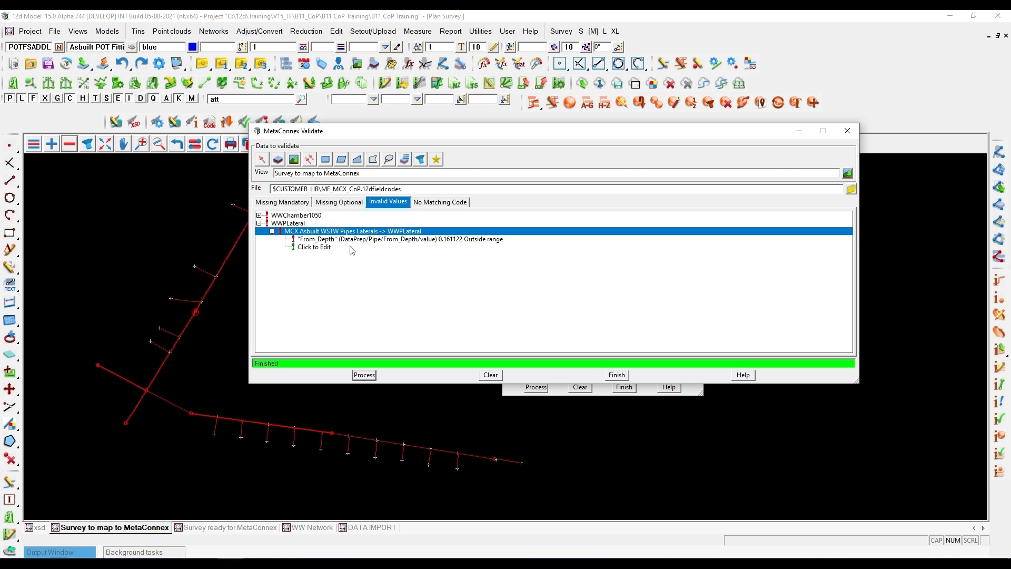
click(396, 240)
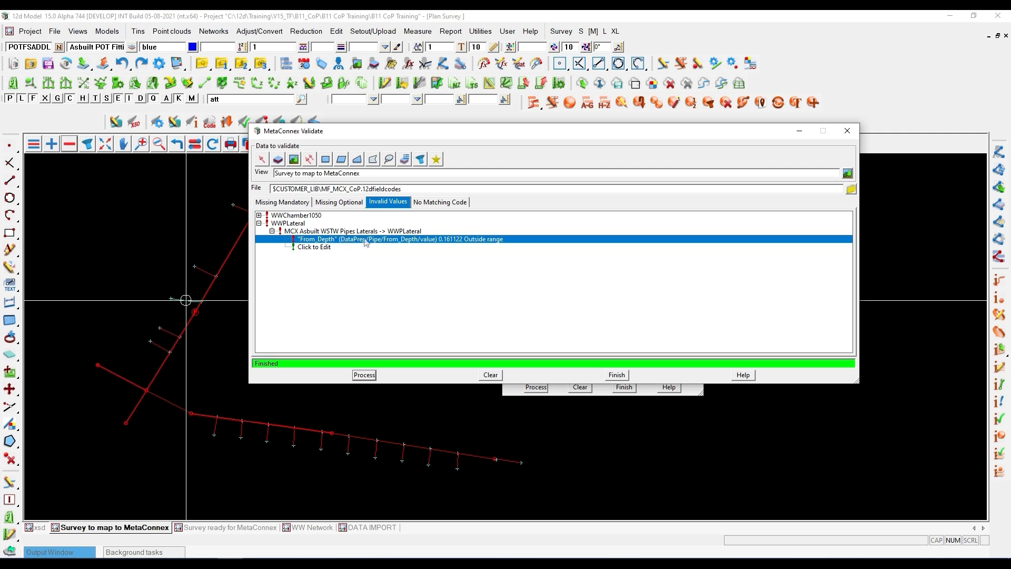
- Review the missing optional attributes listed for the first WWPM main
click(330, 203)
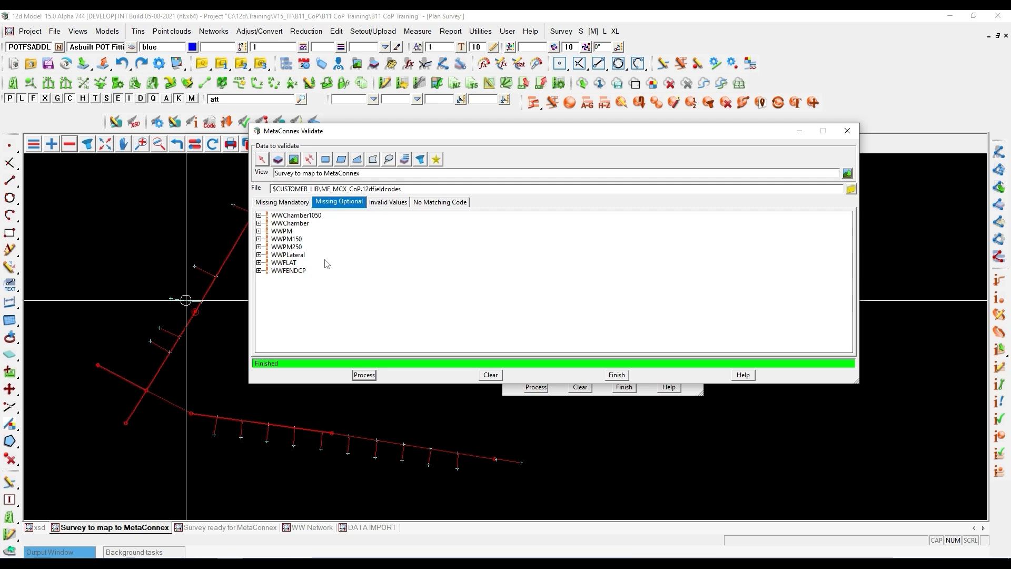
click(259, 231)
click(271, 239)
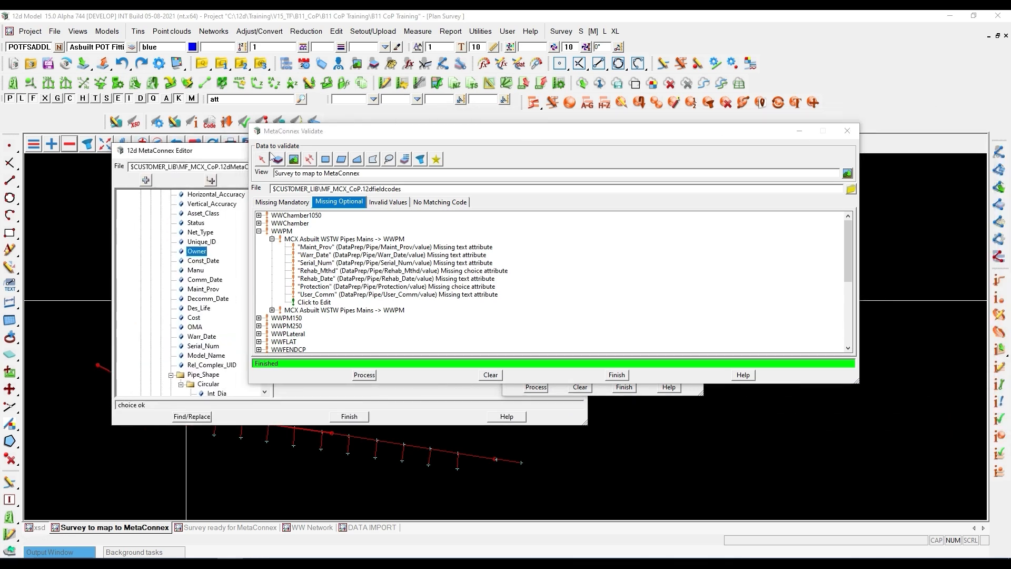
- Move the validation results aside, check the Optional? setting of Owner in the MetaConnex Editor, and move the editor away again
drag(361, 141, 620, 66)
click(331, 150)
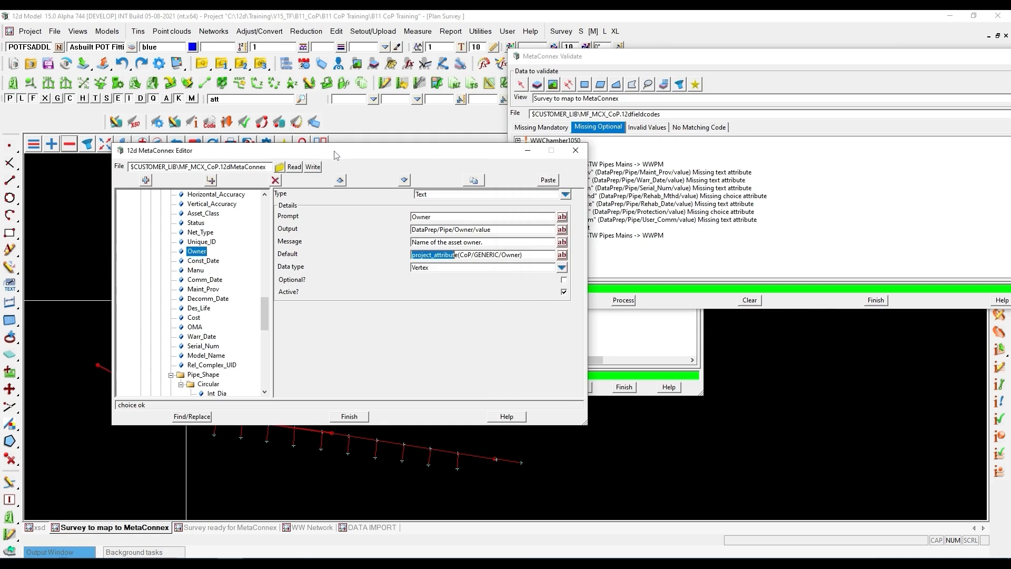
click(300, 282)
drag(311, 157, 1008, 247)
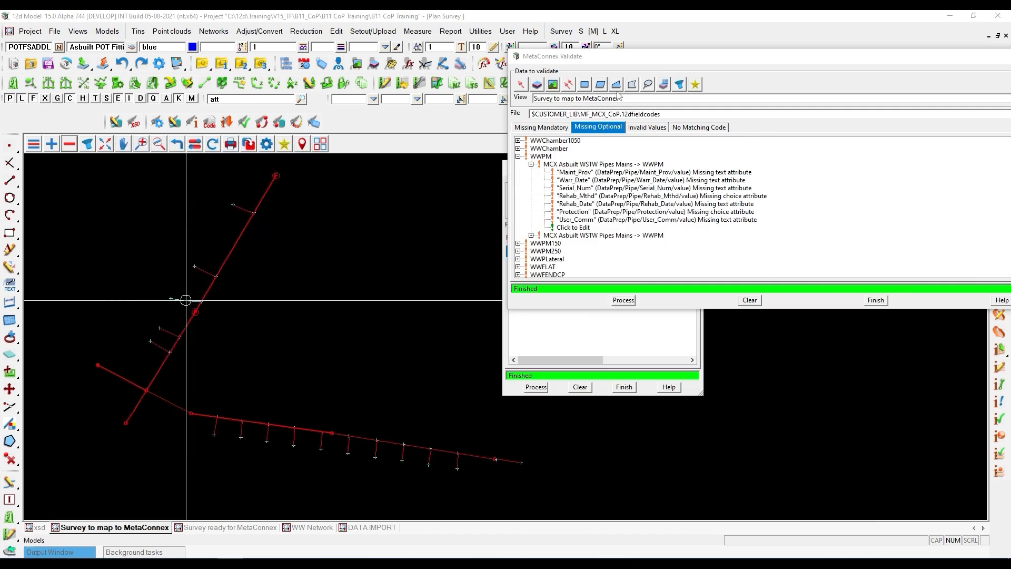
- Review the missing mandatory attributes of the first WWPM main and locate the string lacking N2N_Len in the plan view
click(547, 129)
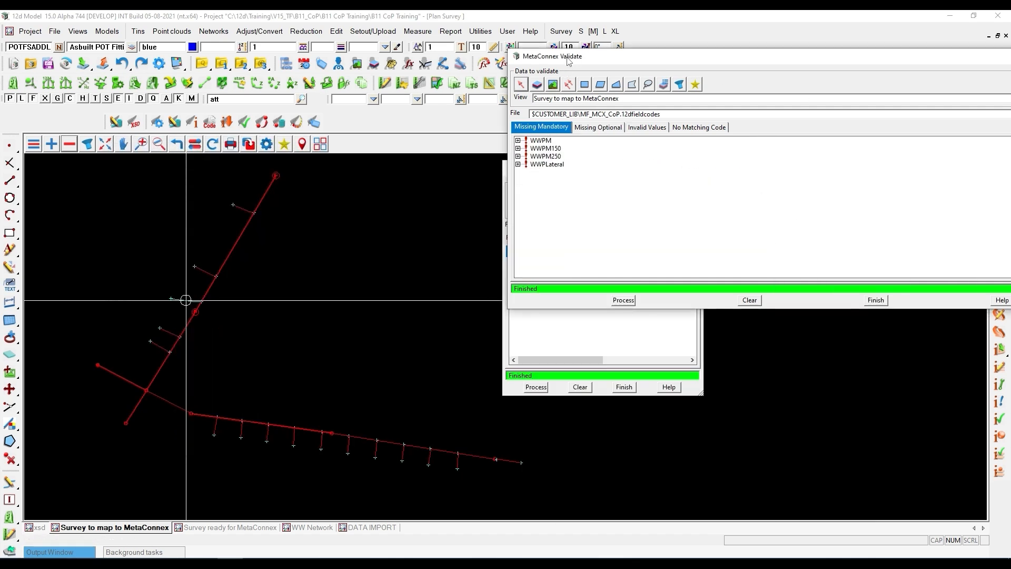
drag(571, 60, 340, 90)
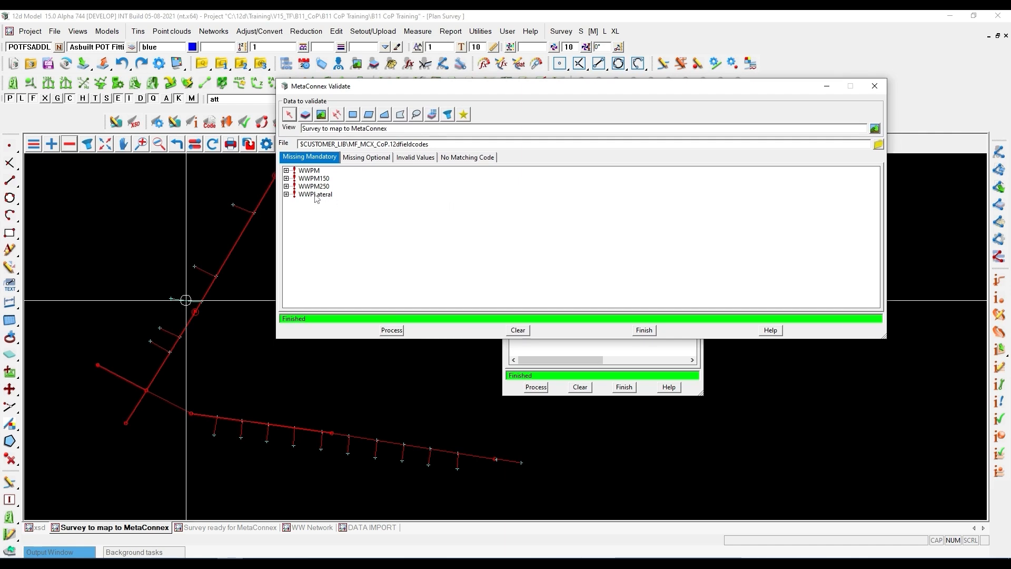
click(286, 171)
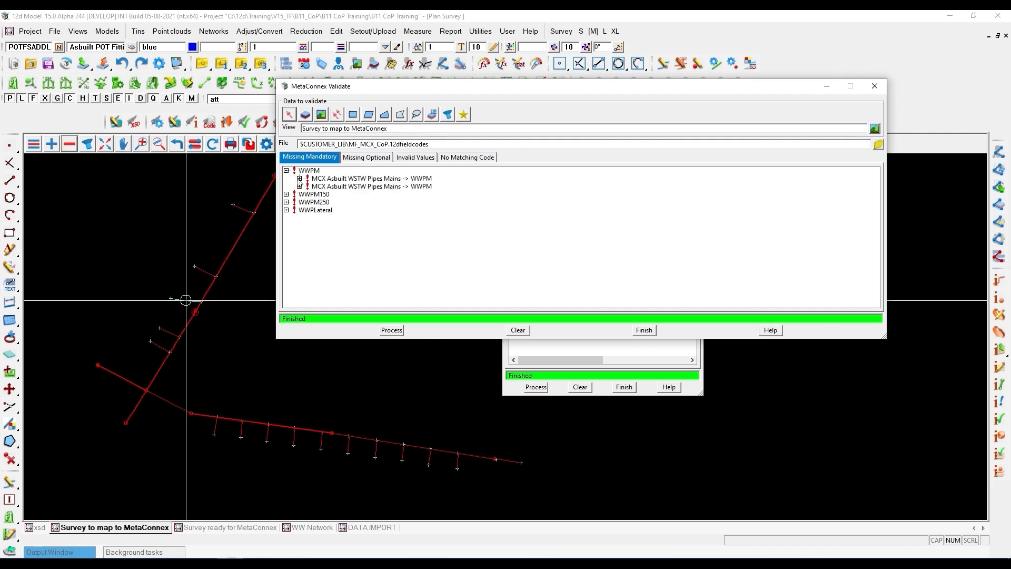
click(299, 179)
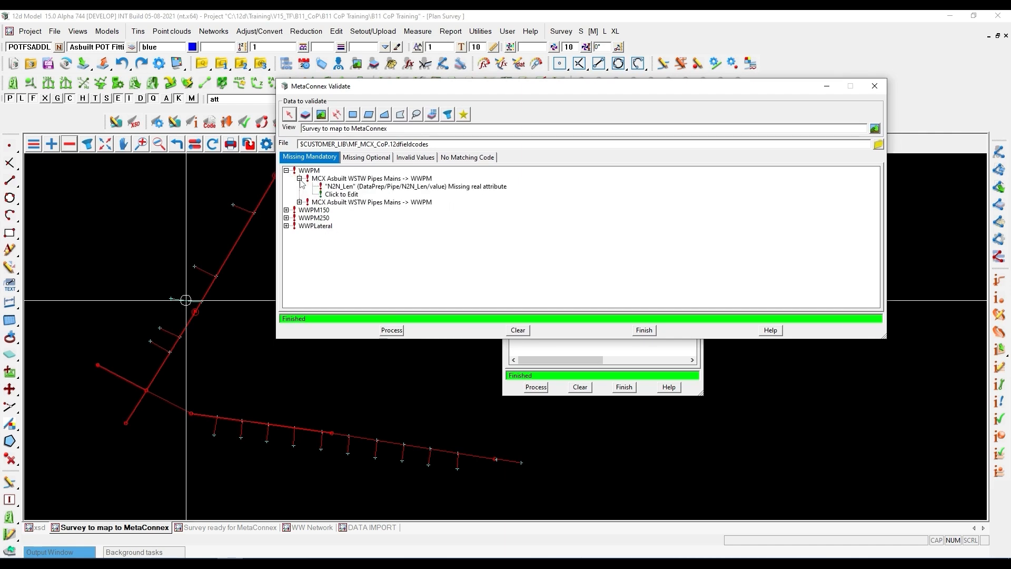
click(370, 187)
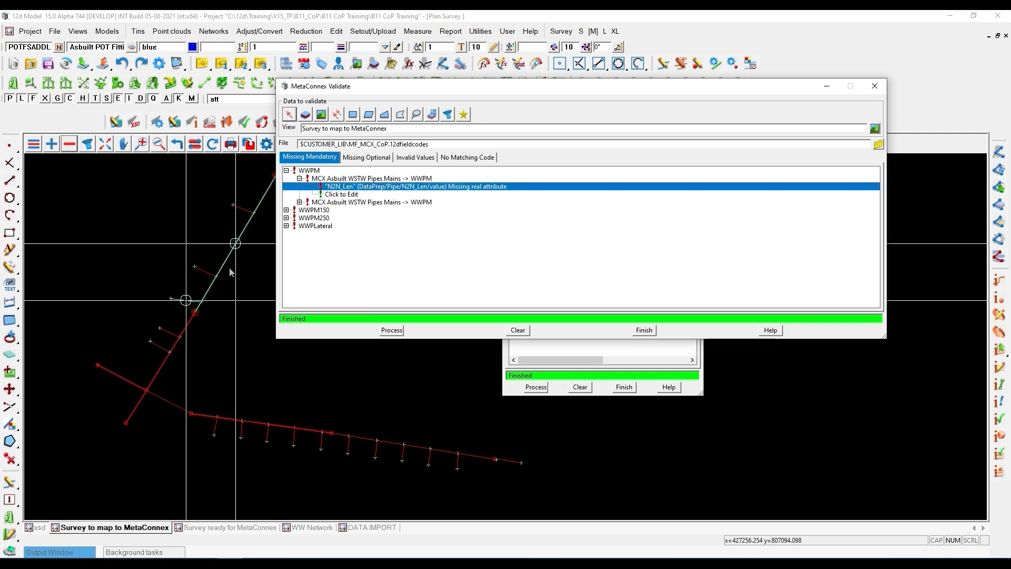
scroll(178, 284, up, 1)
scroll(178, 284, down, 1)
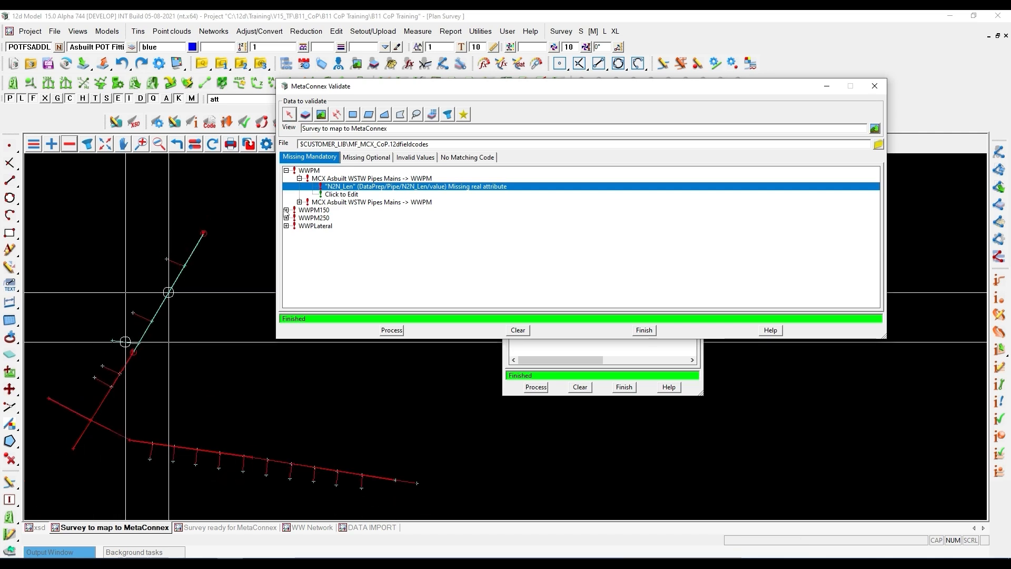
- Review the missing mandatory attributes of the first two WWPM150 mains
click(286, 210)
click(300, 218)
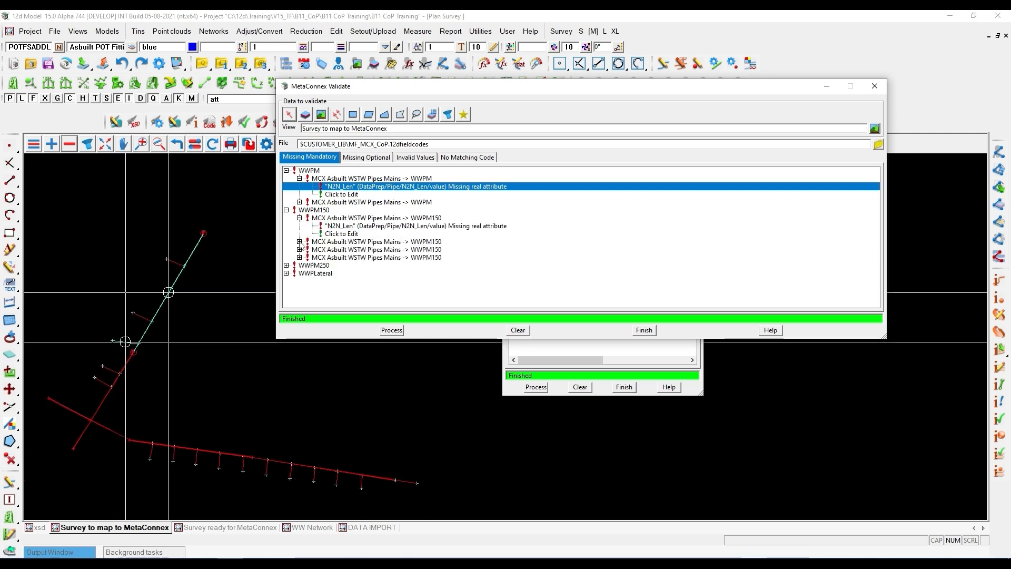
click(300, 241)
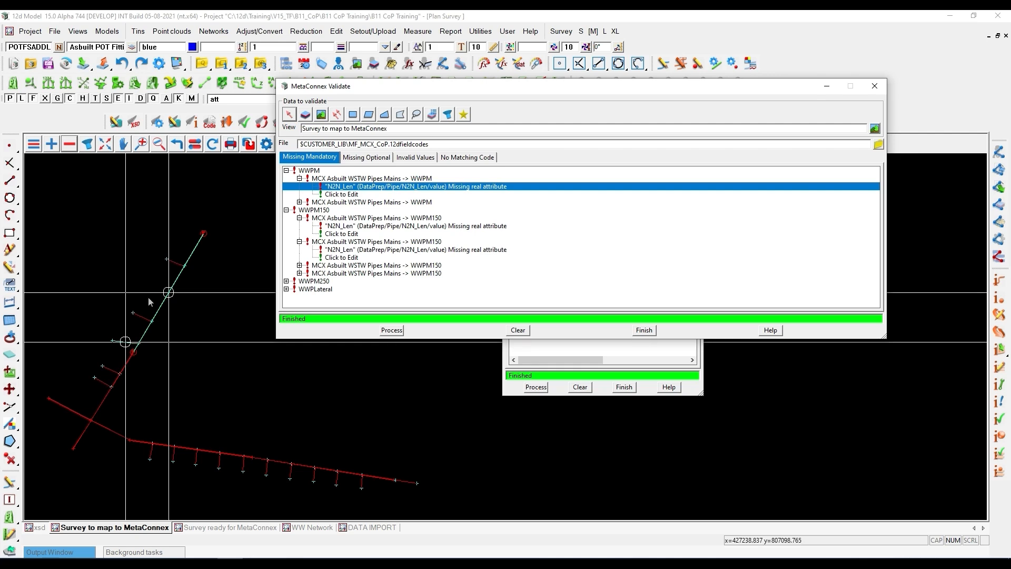
- Move the validation results aside and examine the node at the F fitting where the highlighted WWPM main ends
drag(389, 85, 509, 79)
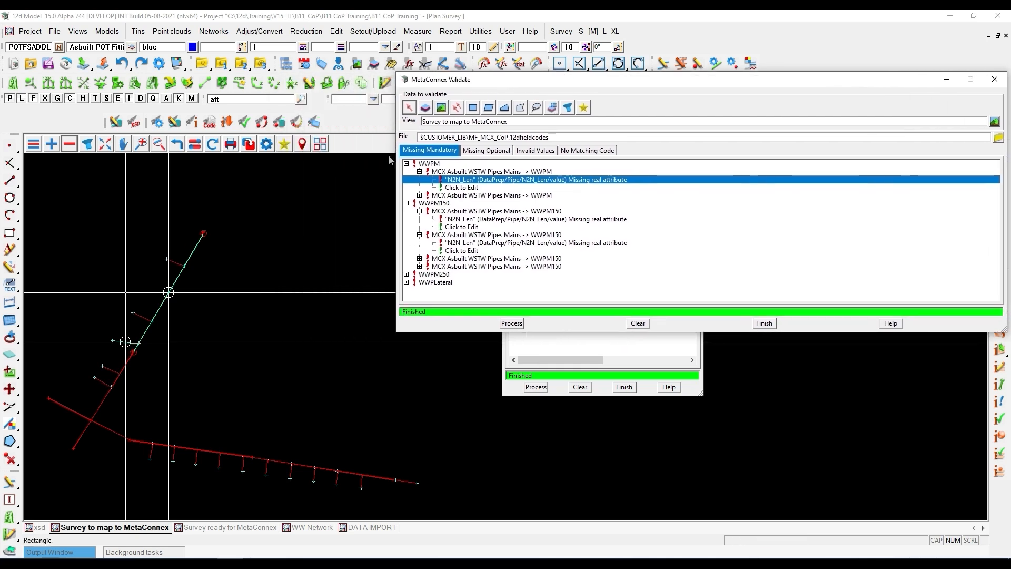
scroll(151, 347, up, 2)
scroll(151, 346, up, 5)
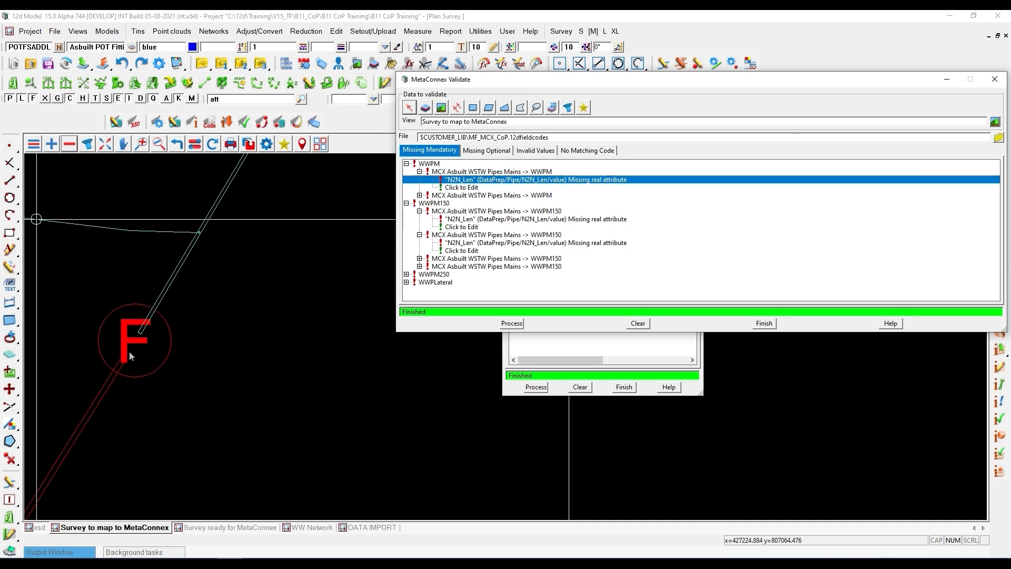
scroll(179, 347, down, 2)
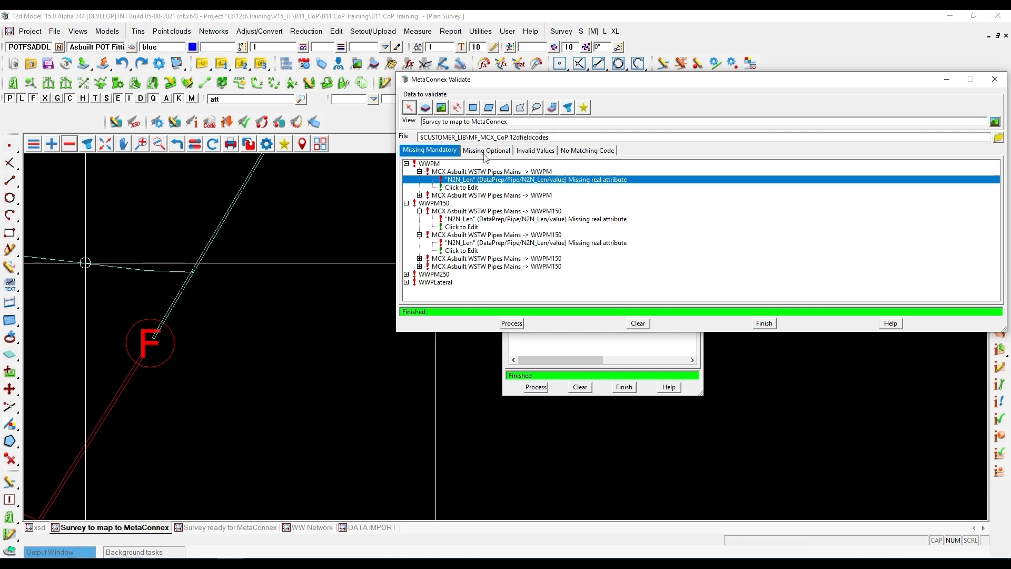
drag(519, 81, 455, 270)
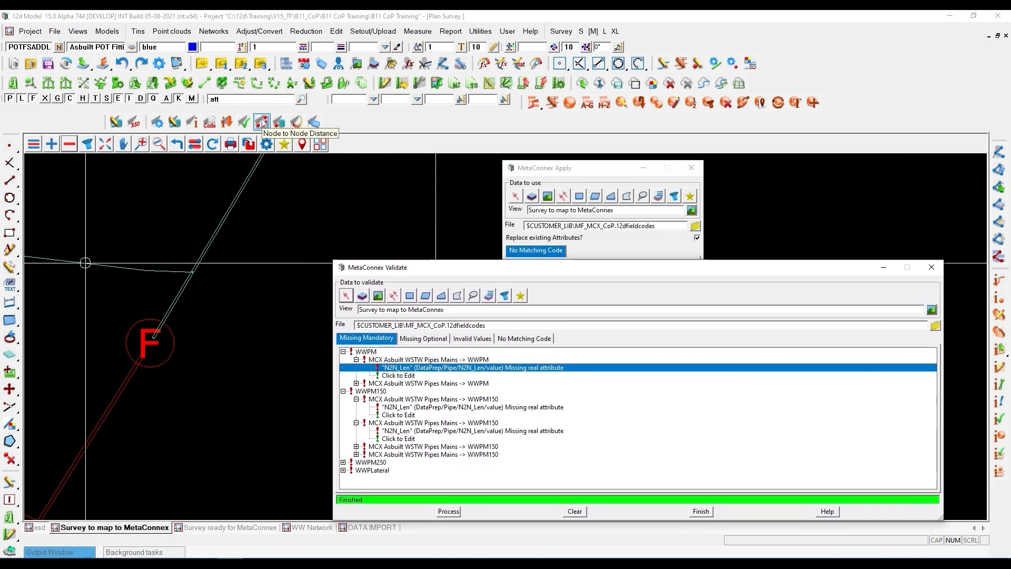
scroll(153, 341, up, 1)
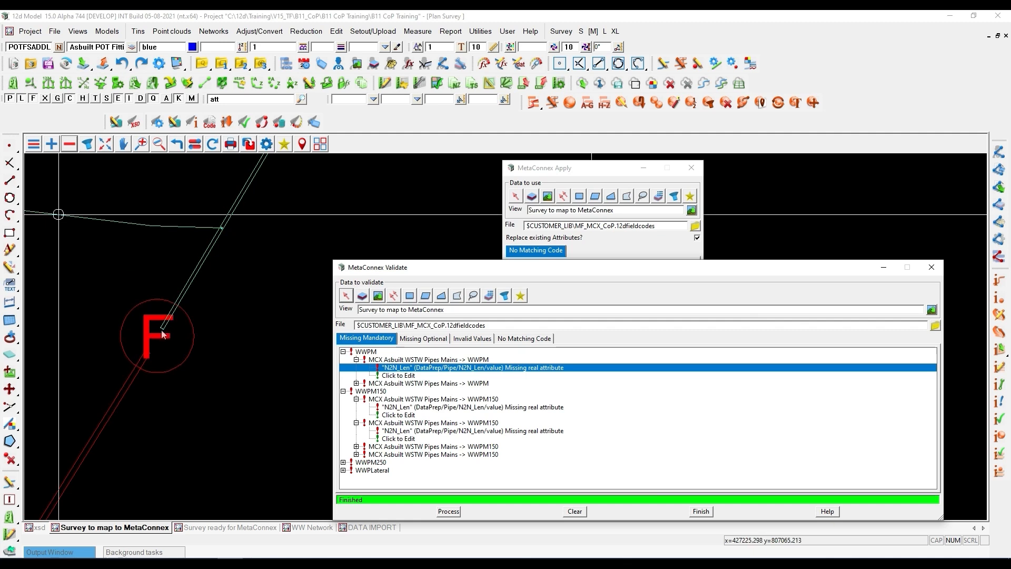
click(163, 331)
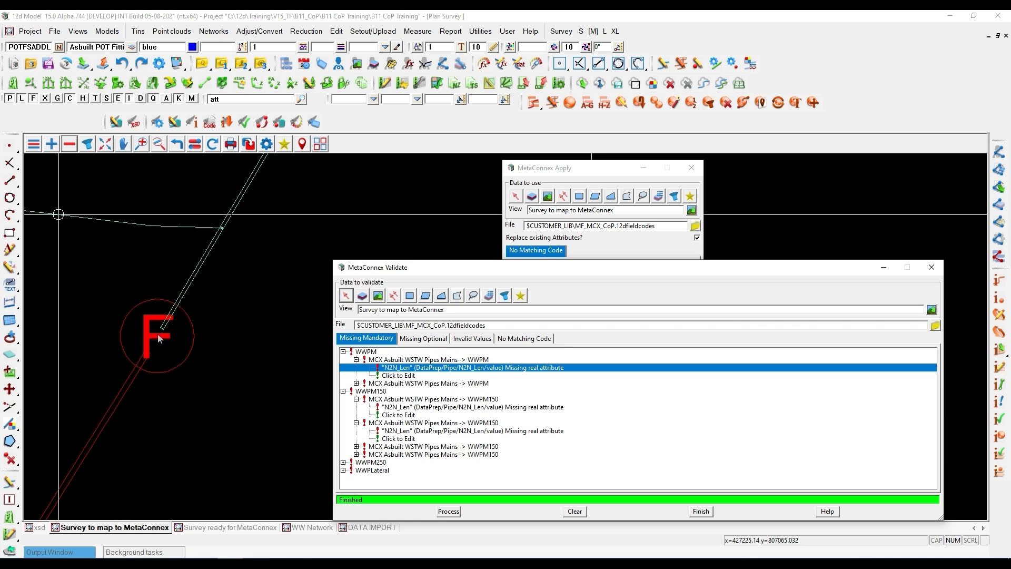
- Run Node to Node Distance and reapply the MetaConnex attributes to the Survey to map to MetaConnex view
click(262, 121)
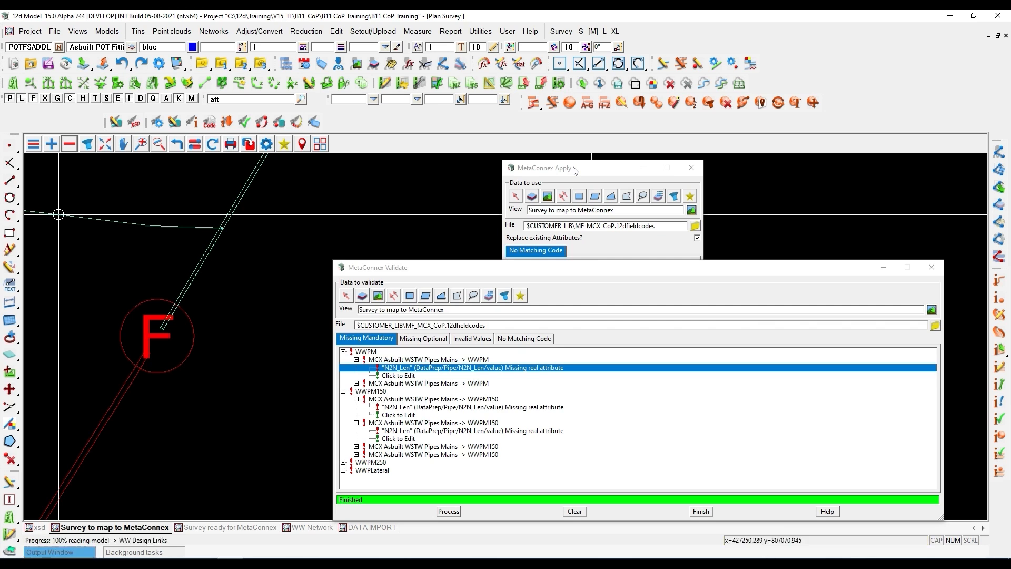
click(574, 170)
click(535, 387)
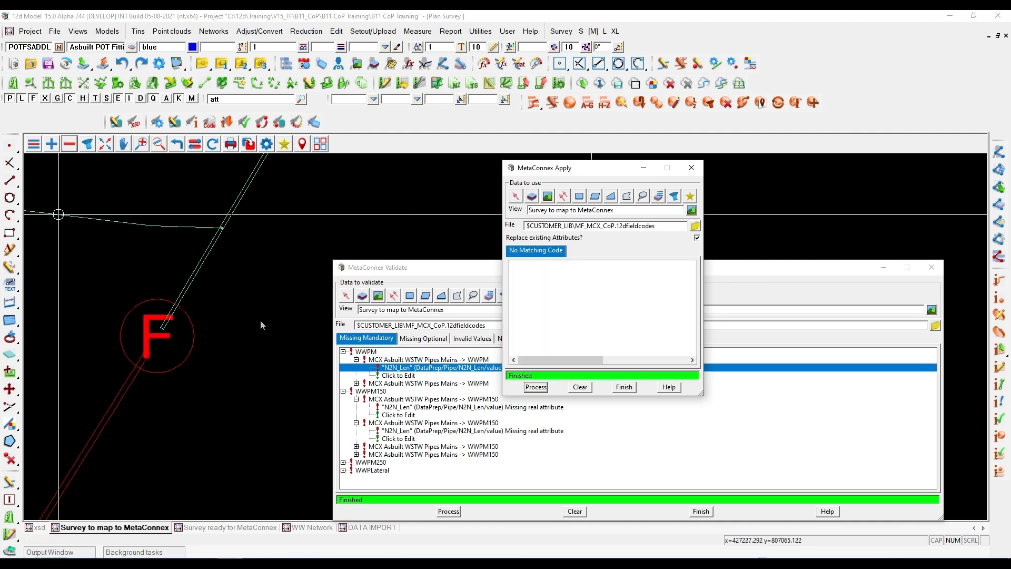
- Rerun MetaConnex Validate on the Survey to map to MetaConnex view and shift the results window to check the missing mandatory attributes
scroll(249, 317, down, 2)
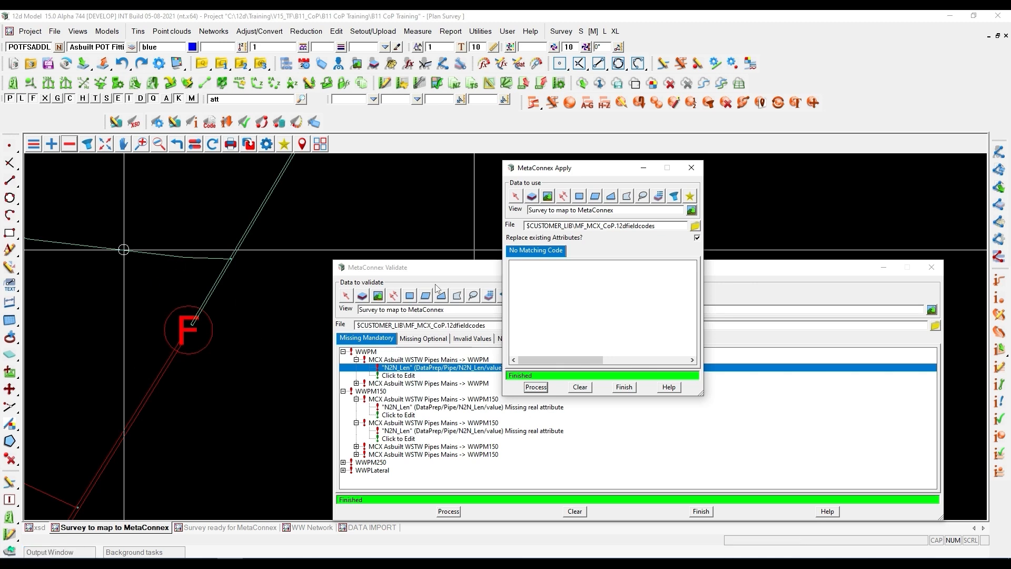
click(449, 512)
drag(416, 273, 289, 251)
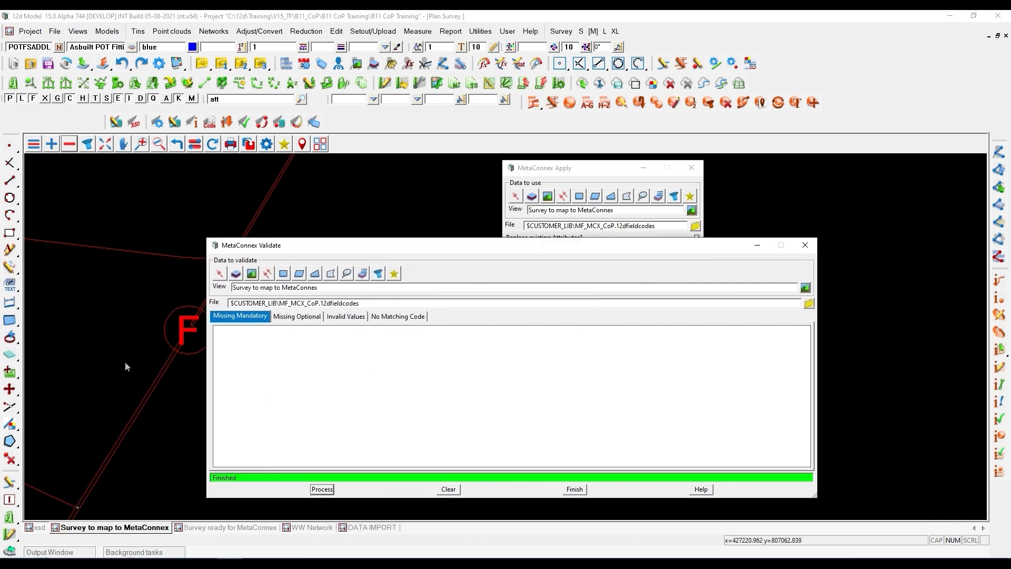
scroll(125, 361, down, 3)
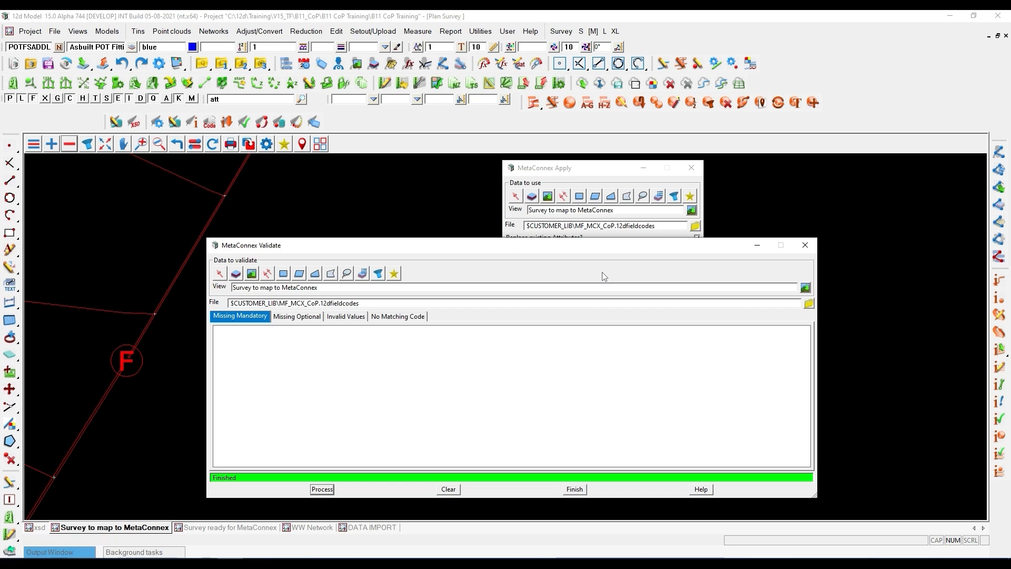
- Load the WWPM main above the F fitting into String Attributes and move the dialog beside it
click(469, 191)
key(a)
click(503, 408)
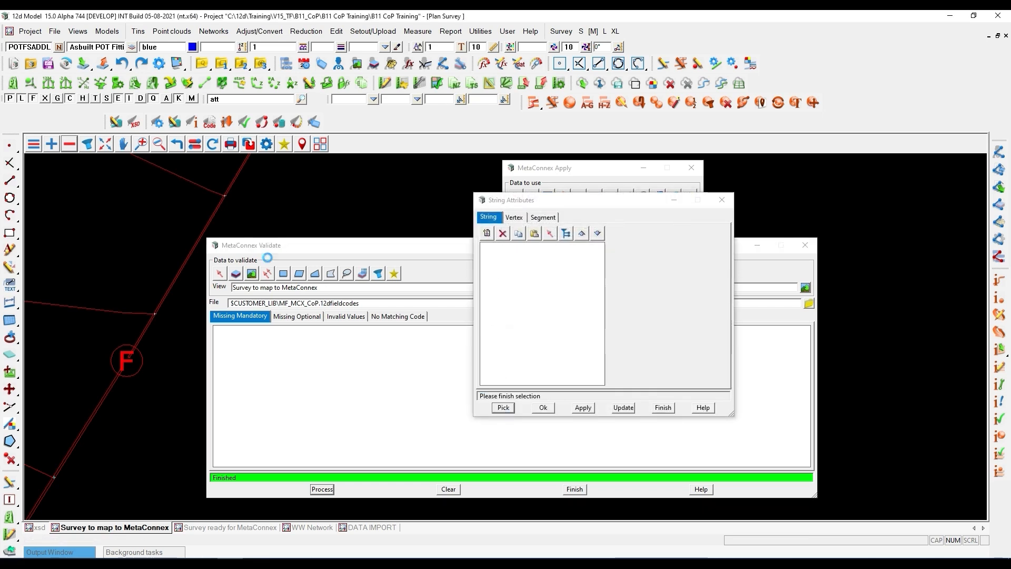
click(197, 243)
middle_click(202, 249)
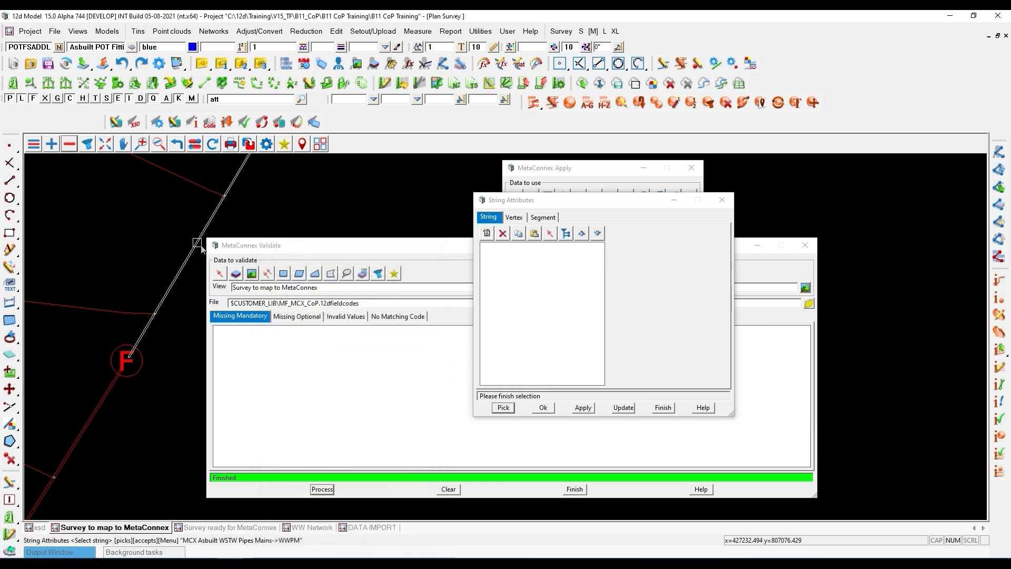
drag(541, 200, 268, 151)
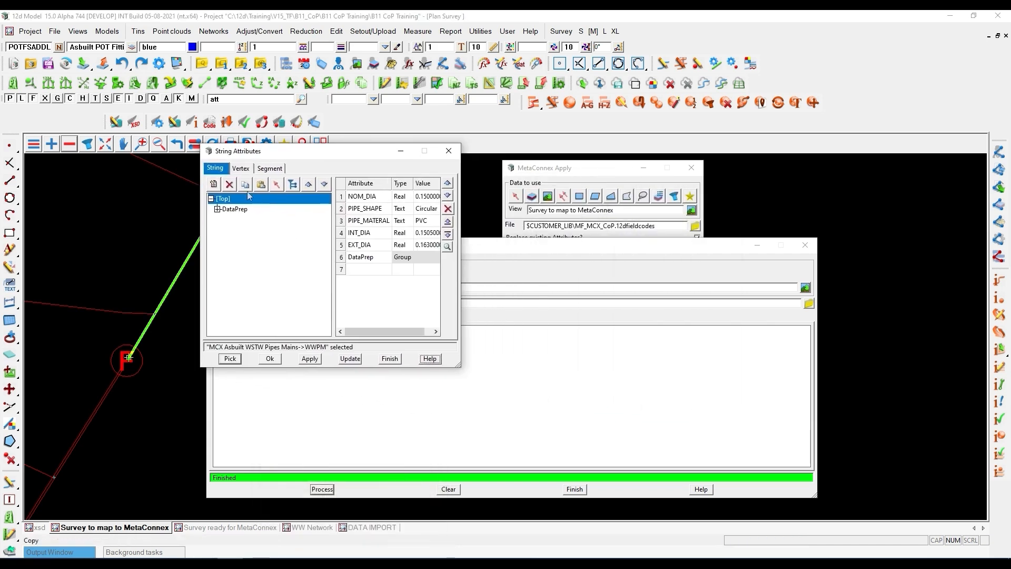
- Check the main's Int_Dia, Nom_Dia and Ext_Dia values in the DataPrep Pipe group under Pipe_Shape, Circular
click(220, 210)
click(217, 209)
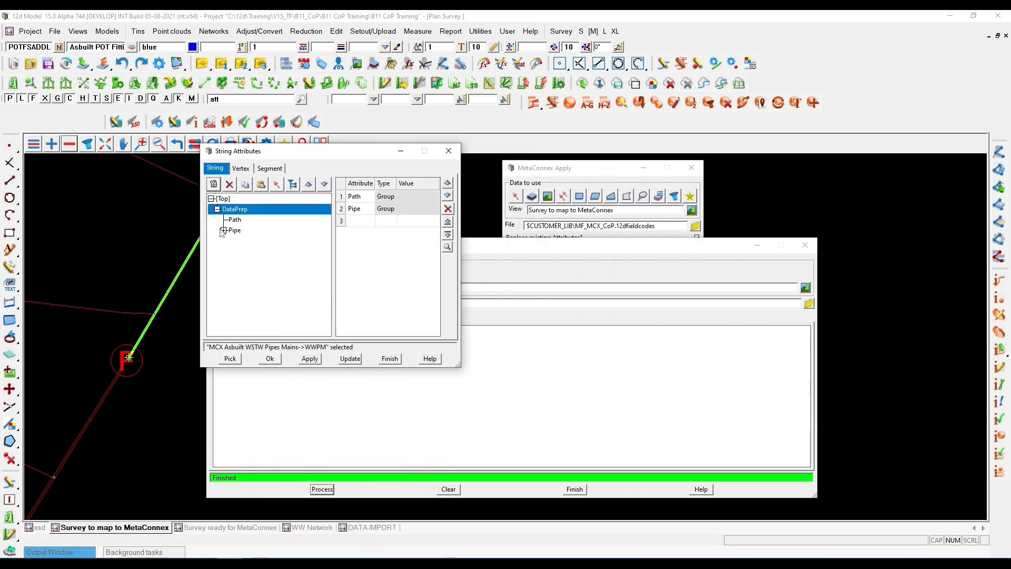
click(223, 230)
drag(326, 209, 329, 265)
click(229, 262)
click(252, 273)
click(236, 272)
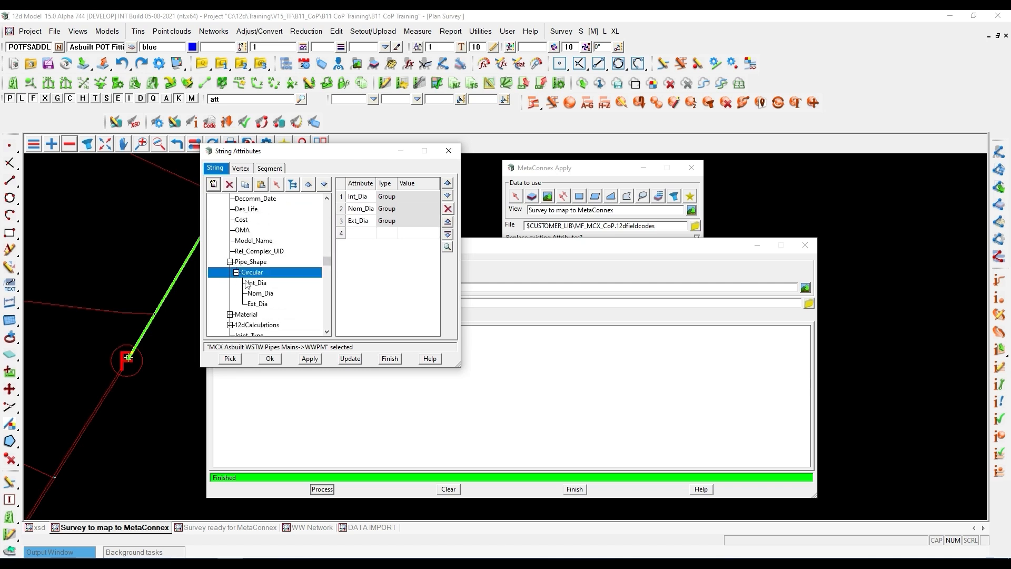
click(255, 283)
click(258, 293)
click(258, 304)
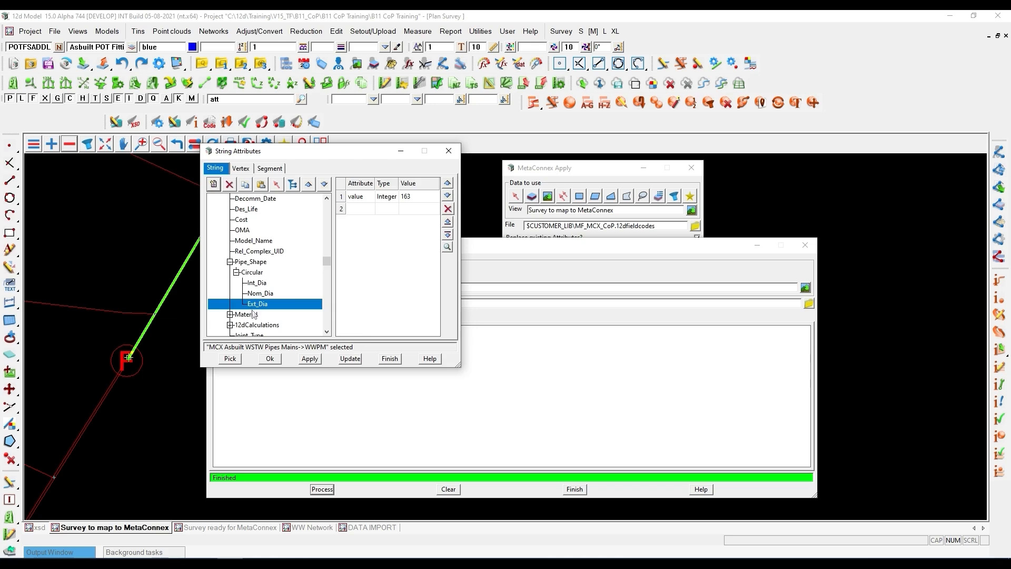
- Examine the 12dCalculations group and the remaining Pipe attributes of the WWPM main
scroll(229, 285, down, 5)
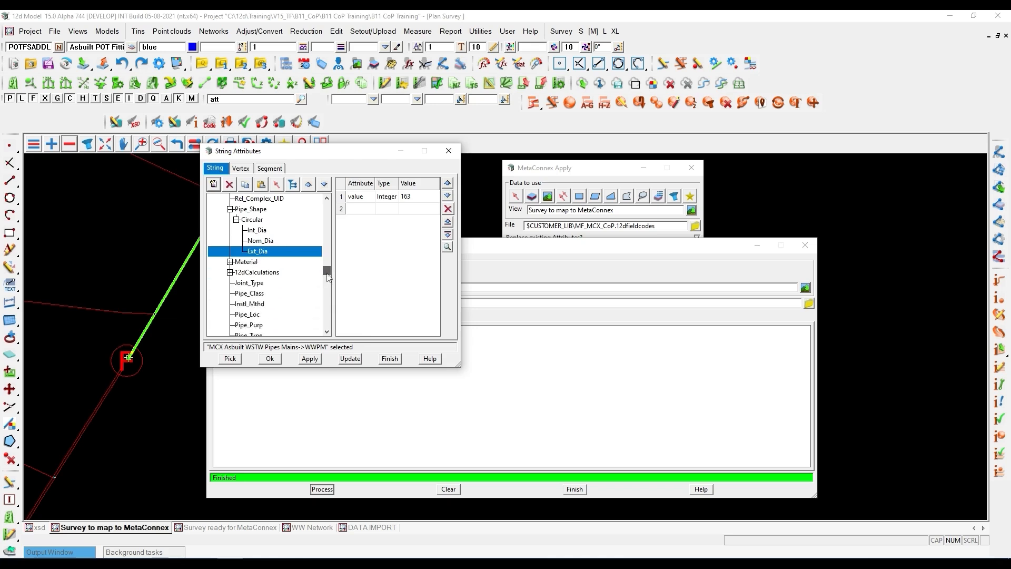
click(230, 272)
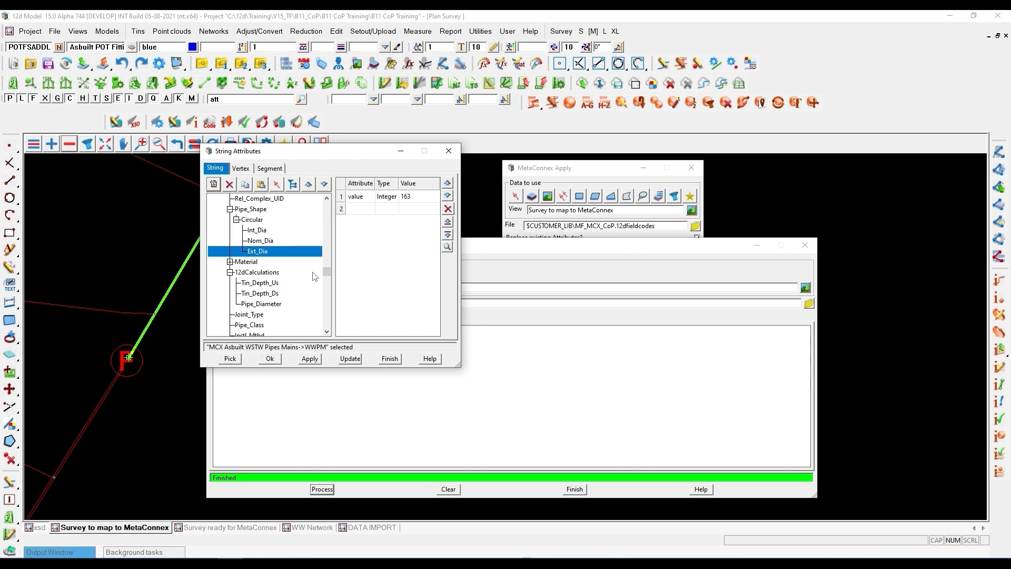
scroll(166, 327, down, 4)
scroll(119, 314, up, 2)
- Load the WWPLateral string near the F fitting into String Attributes and expand its ADAC_LABEL_DIM and DataPrep groups
click(230, 358)
click(124, 329)
middle_click(122, 338)
click(216, 219)
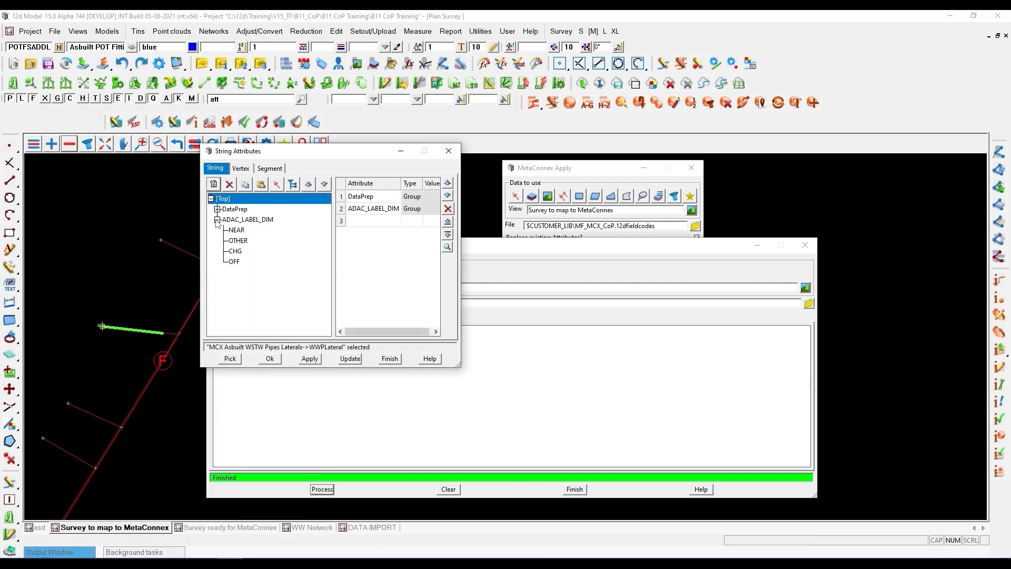
click(217, 209)
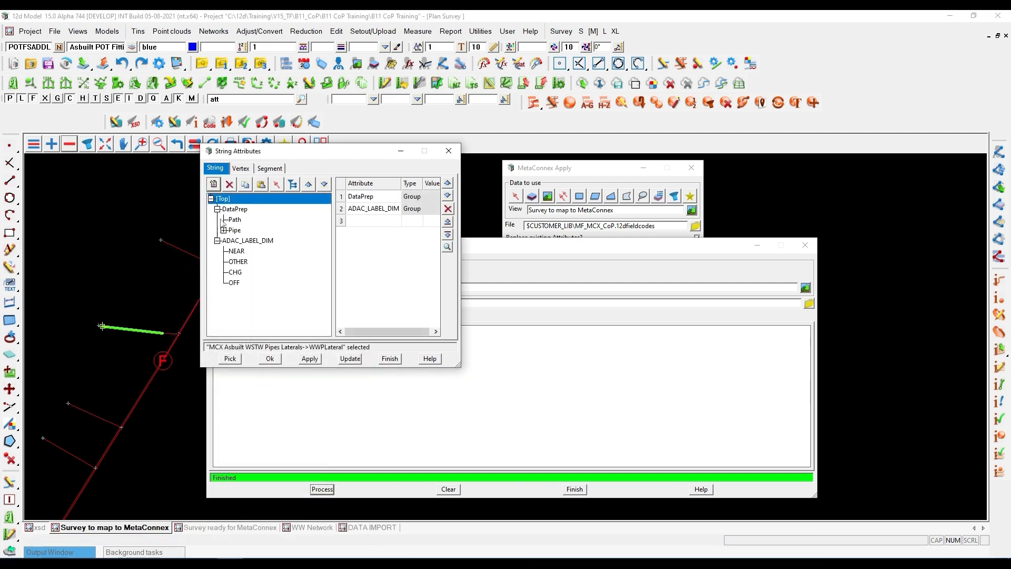
- Review the dimension groups under the lateral's ADAC_LABEL_DIM and close String Attributes
click(235, 252)
key(Down)
key(Down)
key(Down)
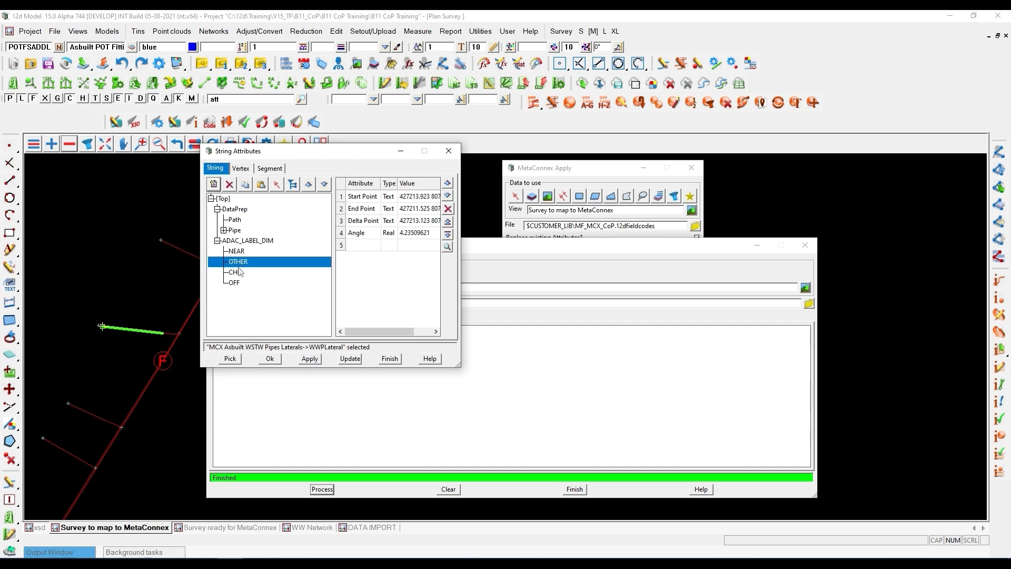
click(242, 273)
click(244, 262)
click(449, 150)
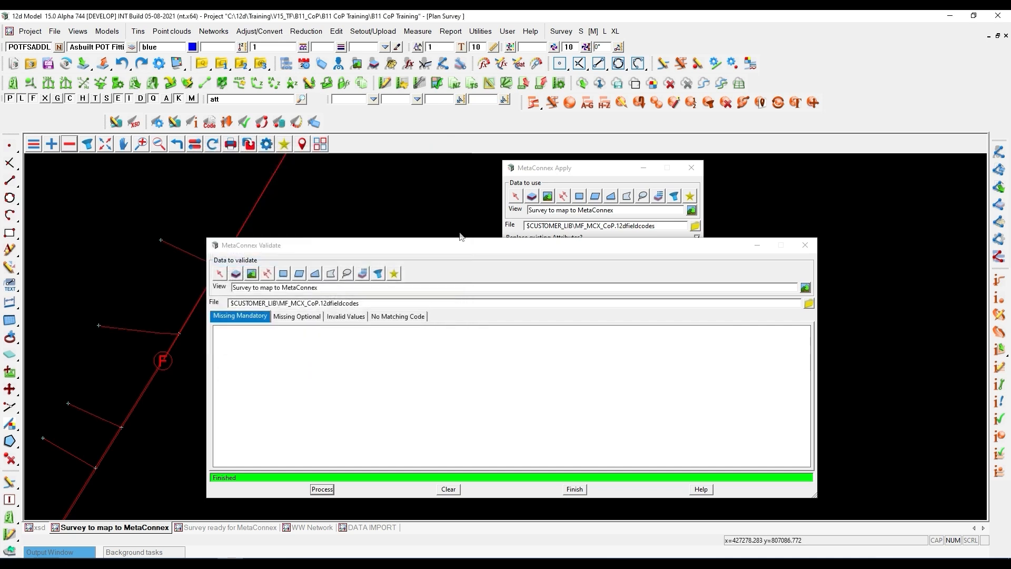
- Close MetaConnex Validate and set the project's inquire style to Metaconnex in the Project Settings
drag(536, 250, 660, 254)
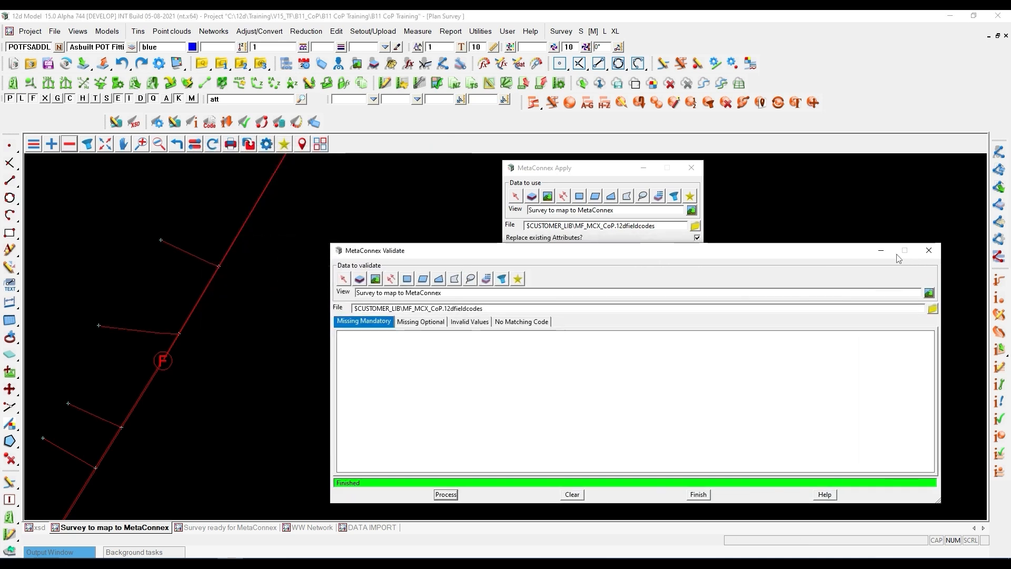
click(929, 250)
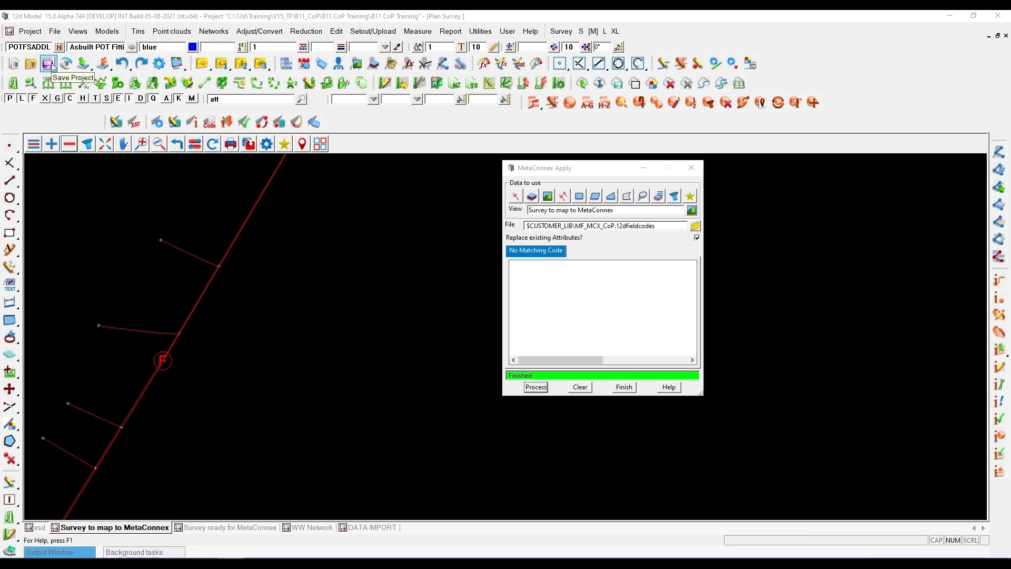
click(32, 32)
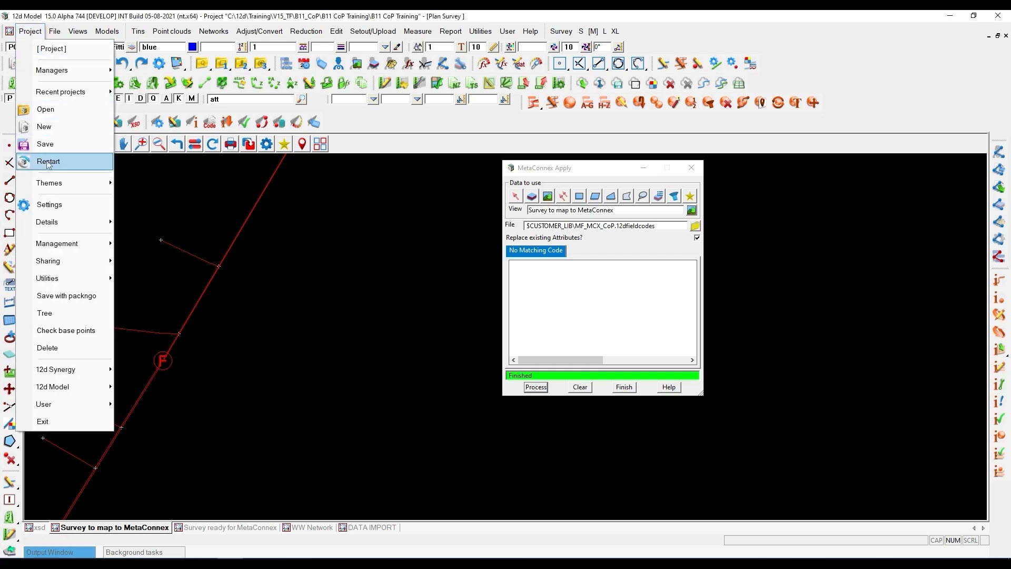
click(68, 204)
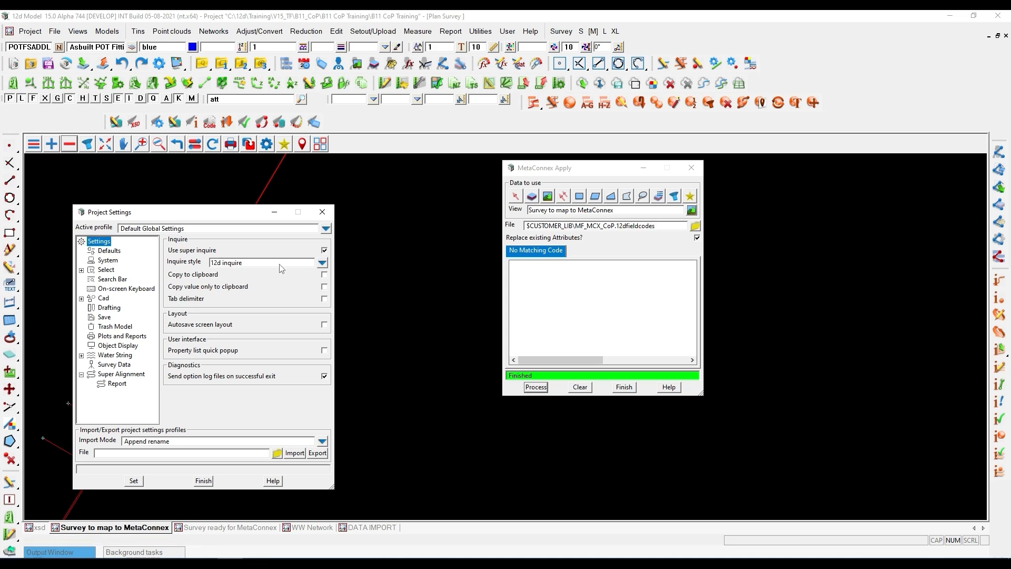
click(324, 250)
click(321, 262)
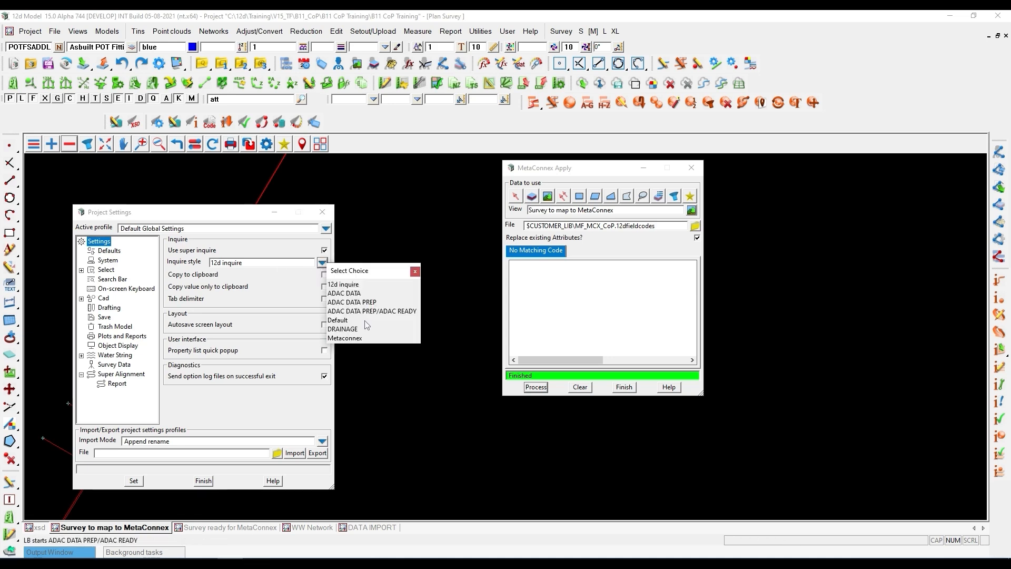
click(348, 338)
click(134, 480)
click(322, 212)
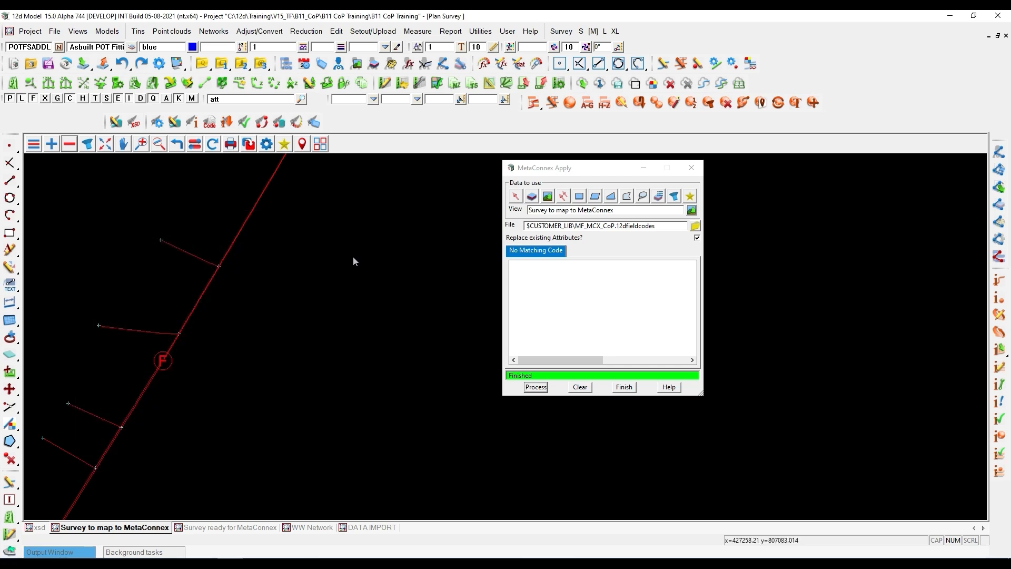
- Inquire on the WWPM main just above the F fitting with the Metaconnex style, and close the inquiry
click(492, 322)
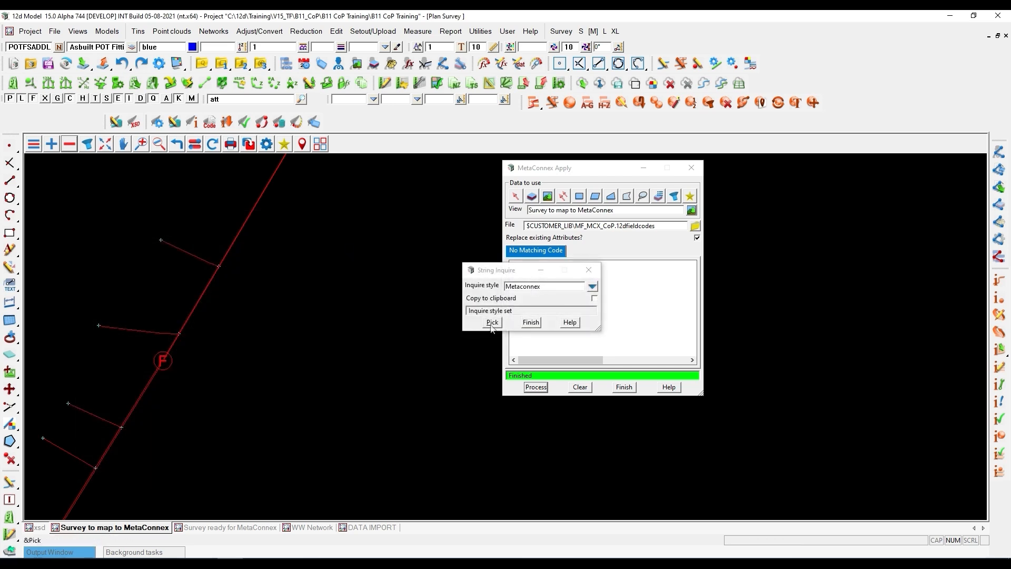
click(210, 293)
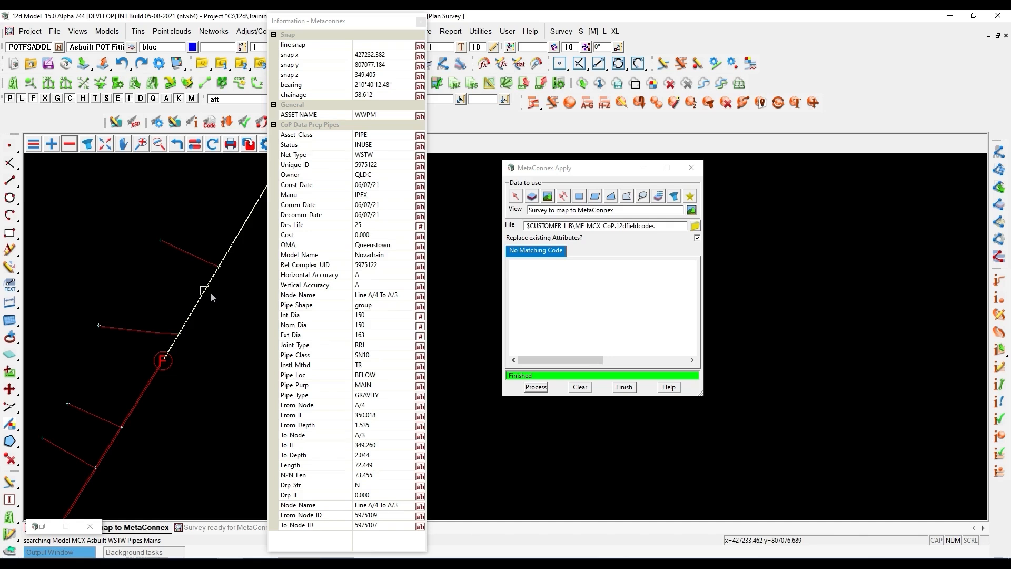
click(421, 22)
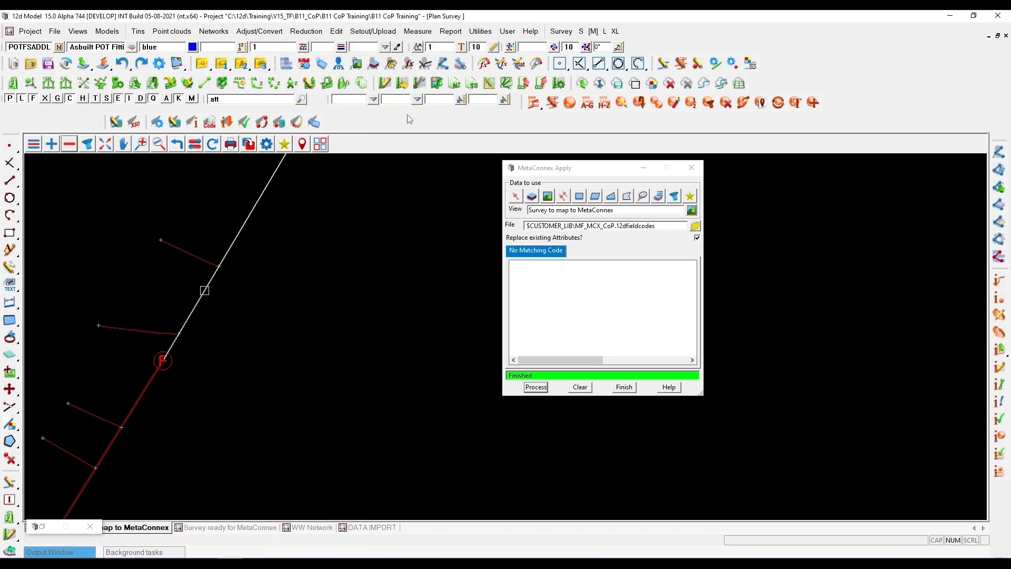
scroll(270, 276, down, 2)
key(Escape)
- Replace all models in the Survey to map to MetaConnex view with the MCX Asbuilt STRMW models, Chambers through Retention Pond
scroll(205, 315, down, 2)
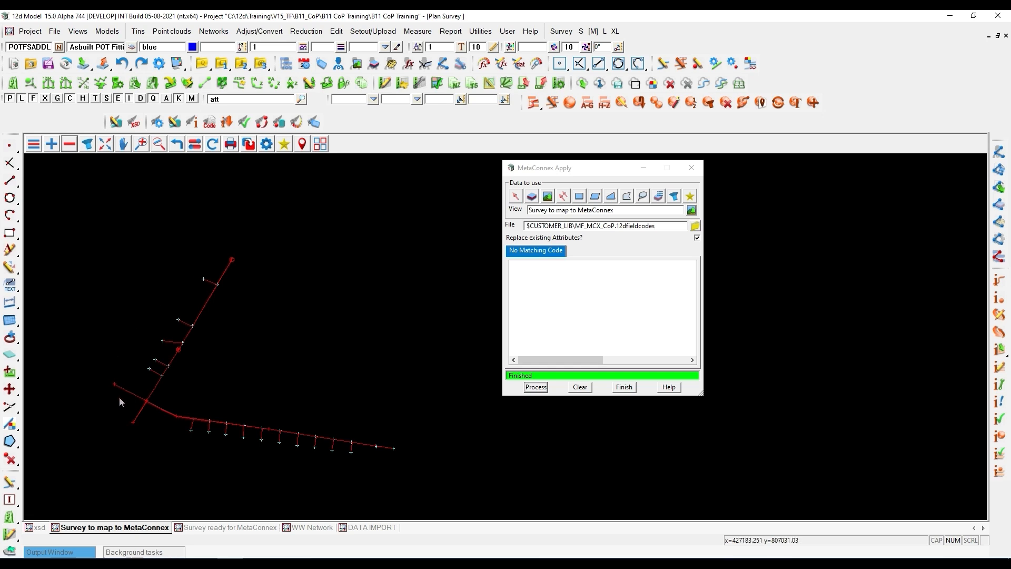
click(69, 144)
click(247, 515)
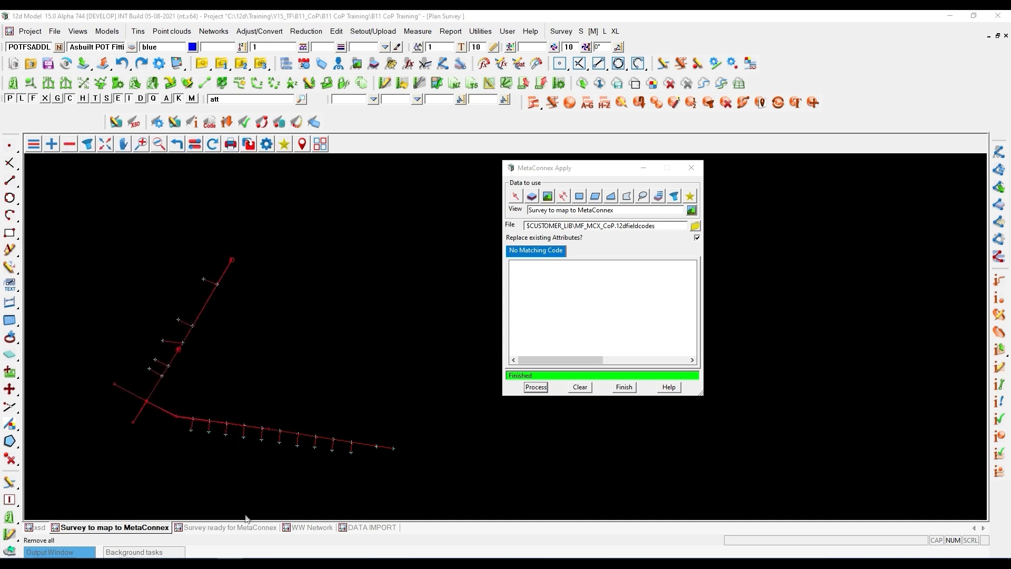
click(51, 147)
drag(75, 292, 117, 403)
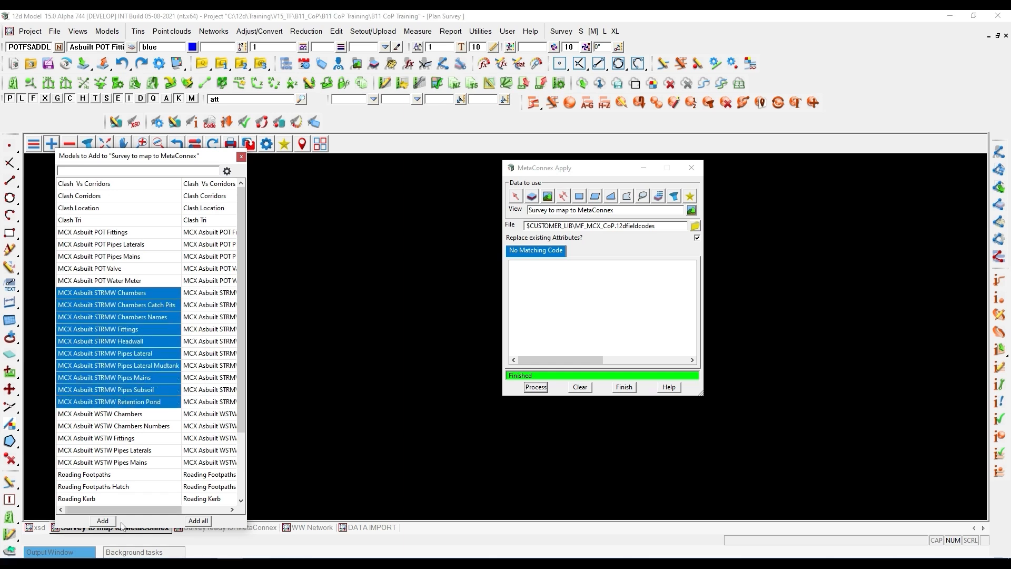
click(103, 520)
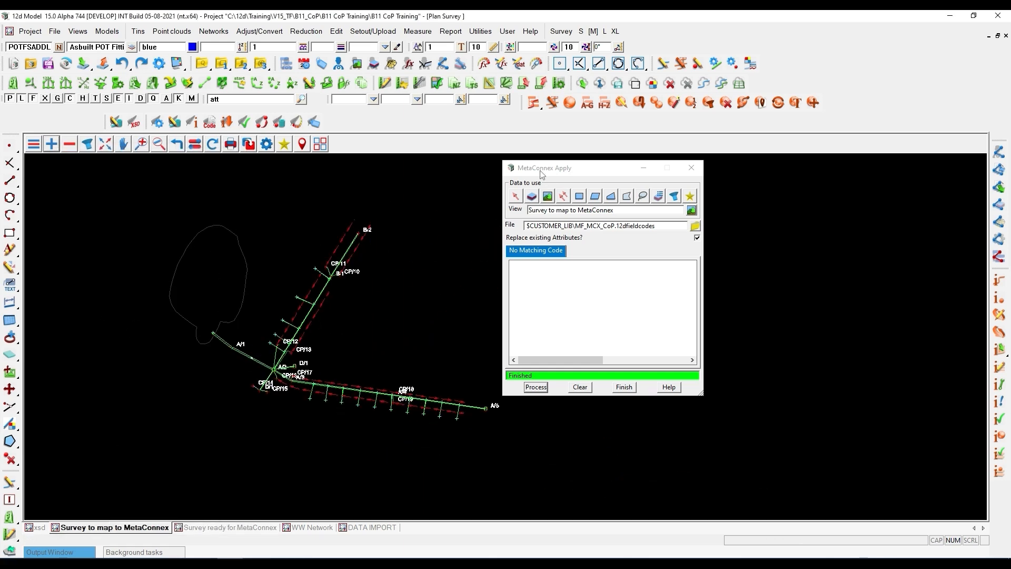
- Move MetaConnex Apply clear of the stormwater network and remove the MCX Asbuilt STRMW Chambers Names model from the view
drag(579, 168, 744, 176)
middle_drag(483, 262, 371, 274)
scroll(372, 275, up, 3)
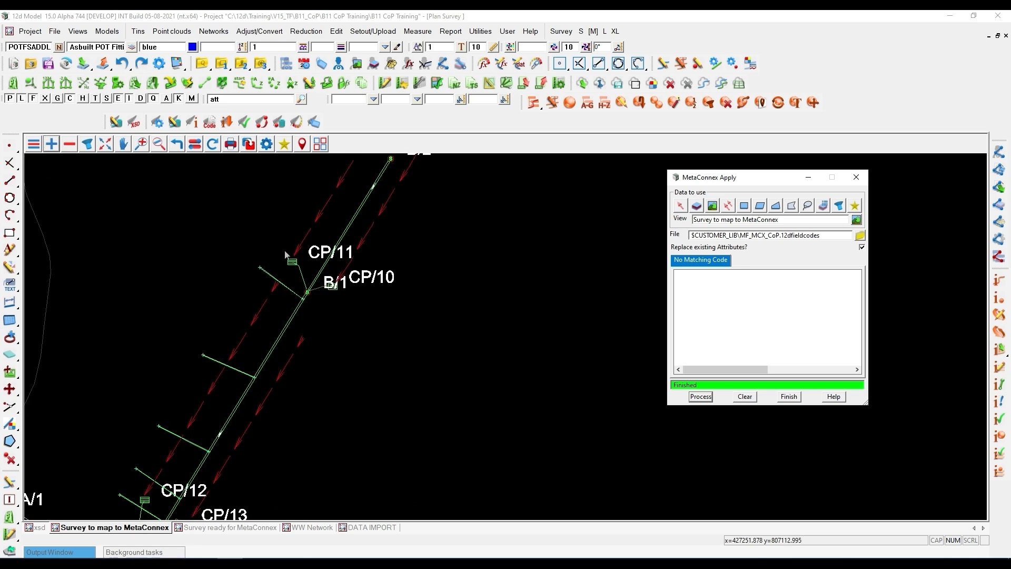
scroll(277, 332, down, 2)
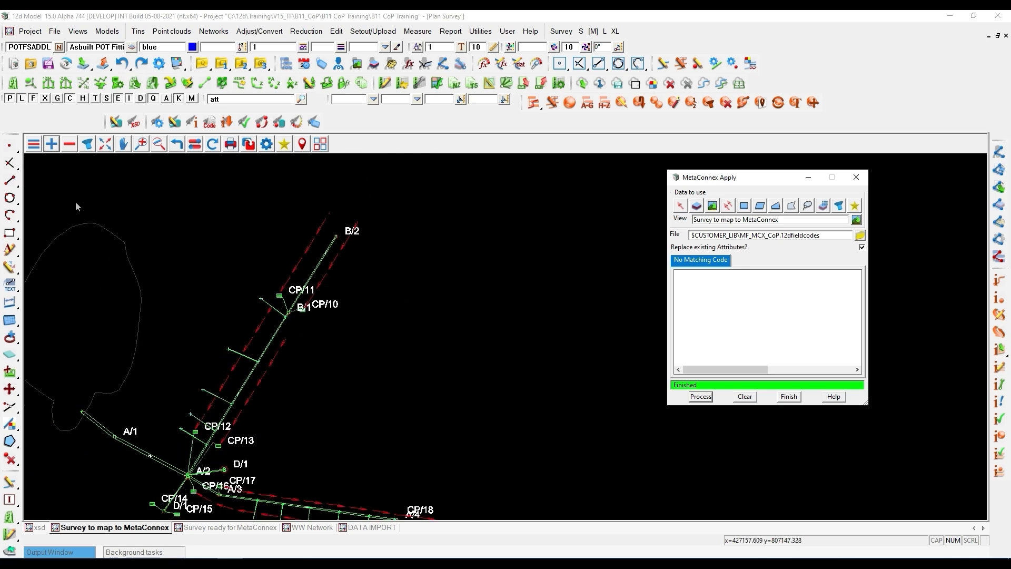
click(69, 147)
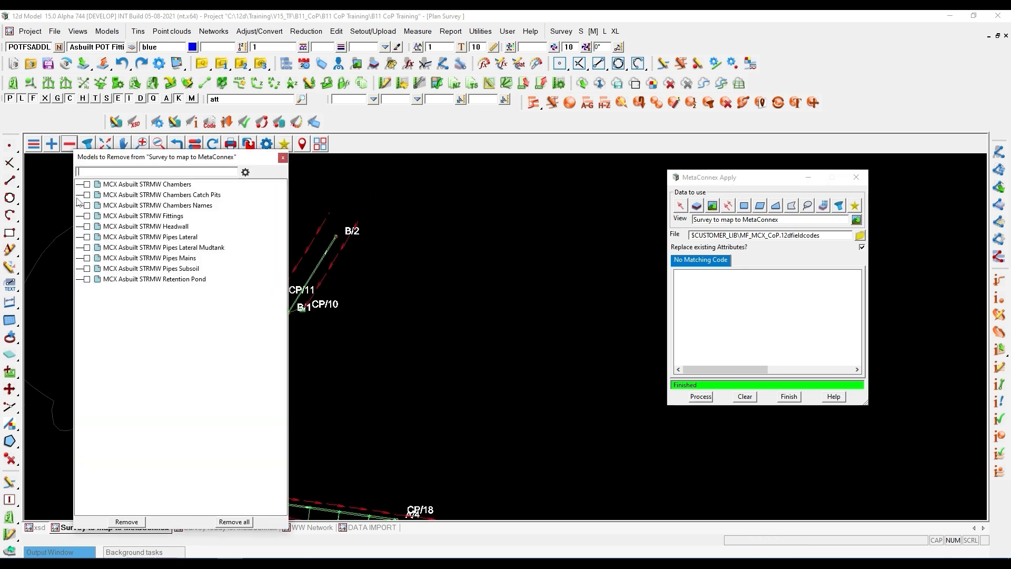
click(141, 525)
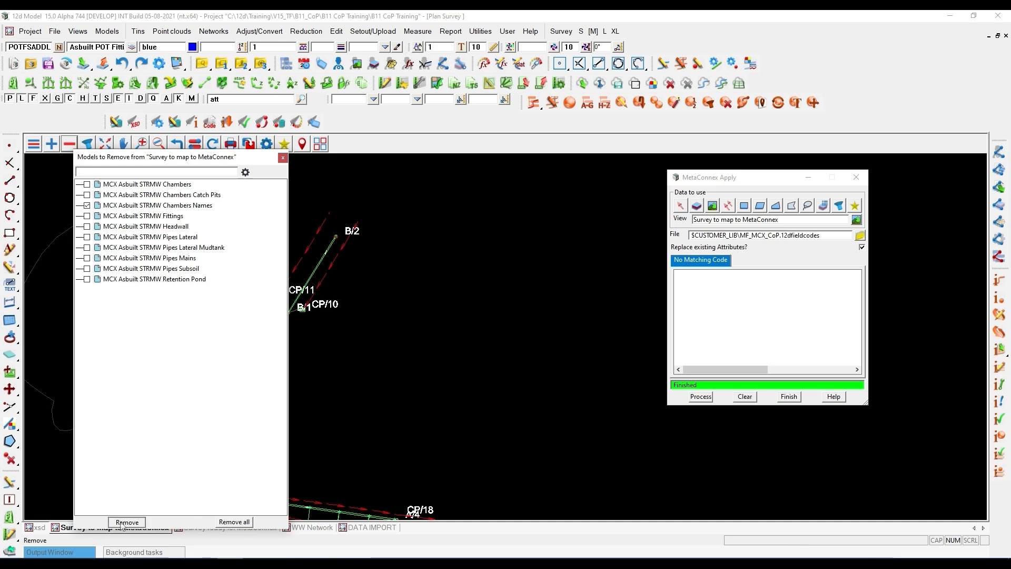
- Examine the stormwater chambers, catch pits and pipes around the junction chamber where the mains meet
scroll(248, 407, up, 3)
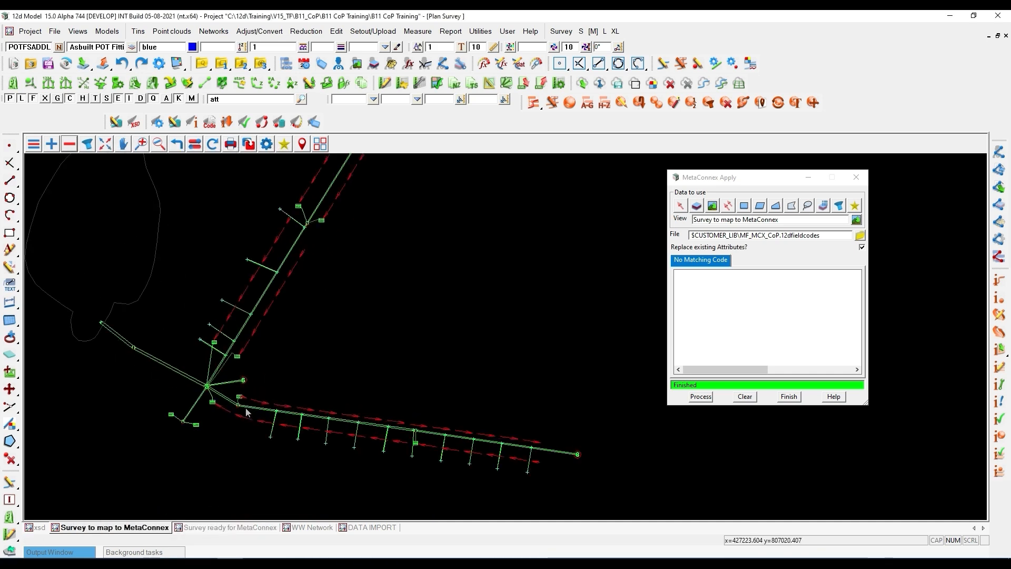
scroll(210, 339, up, 2)
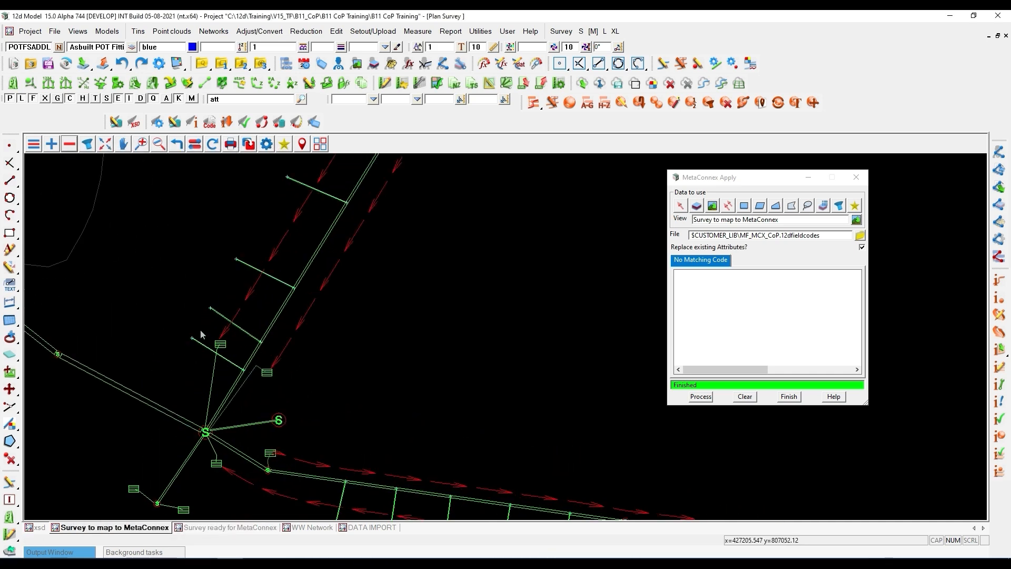
scroll(207, 420, up, 2)
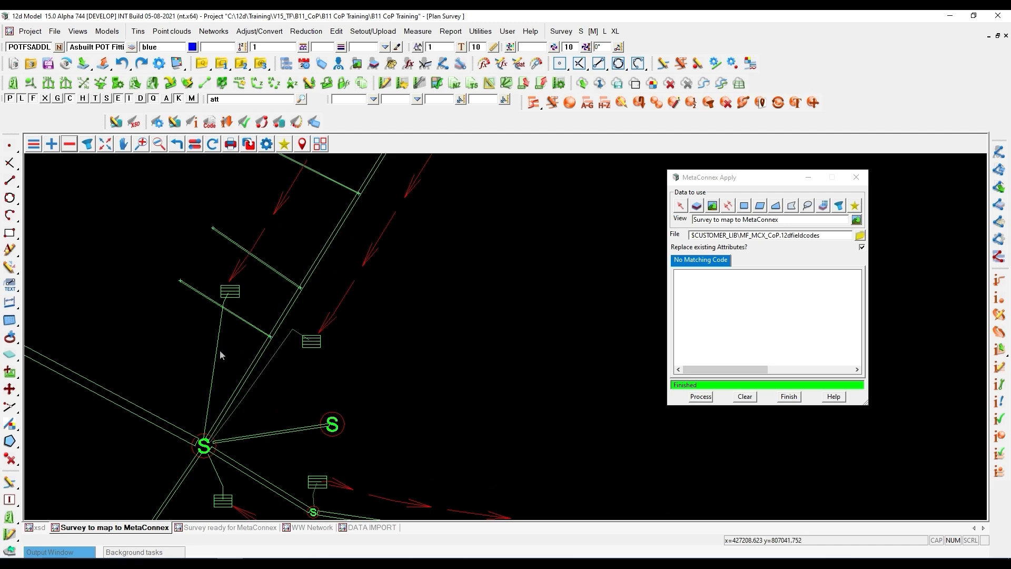
scroll(201, 457, up, 2)
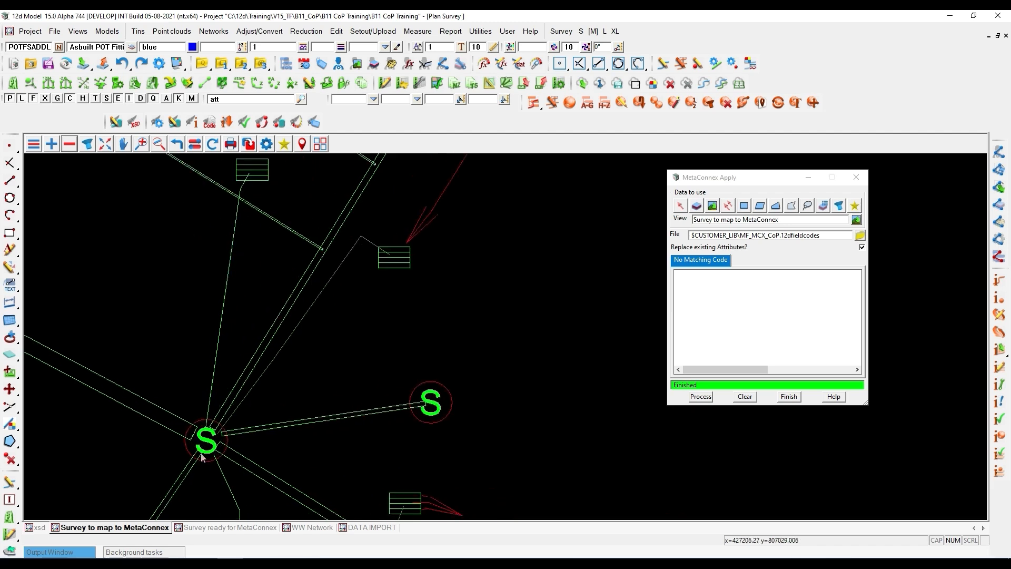
scroll(214, 299, down, 2)
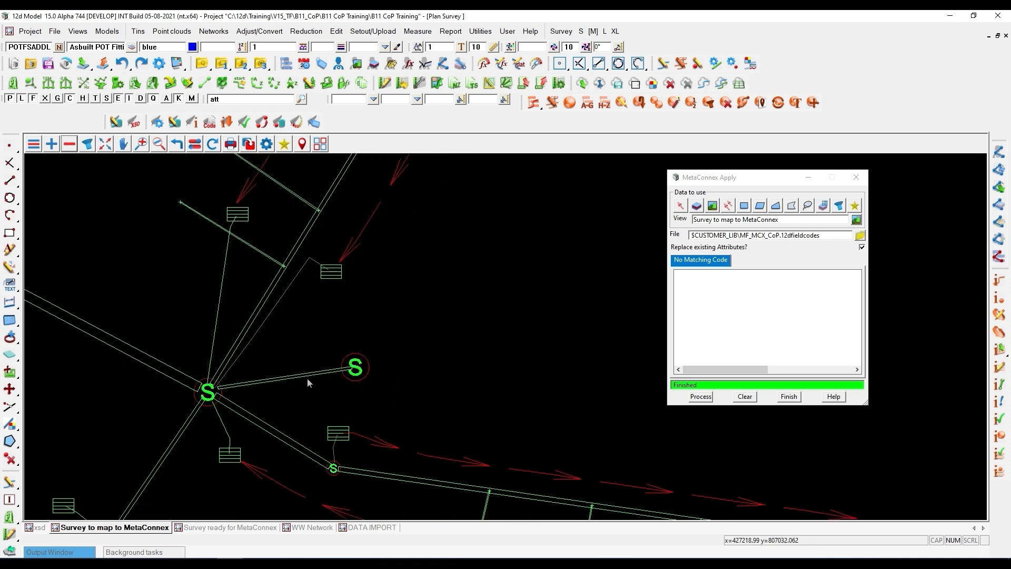
scroll(308, 378, down, 2)
scroll(294, 405, down, 3)
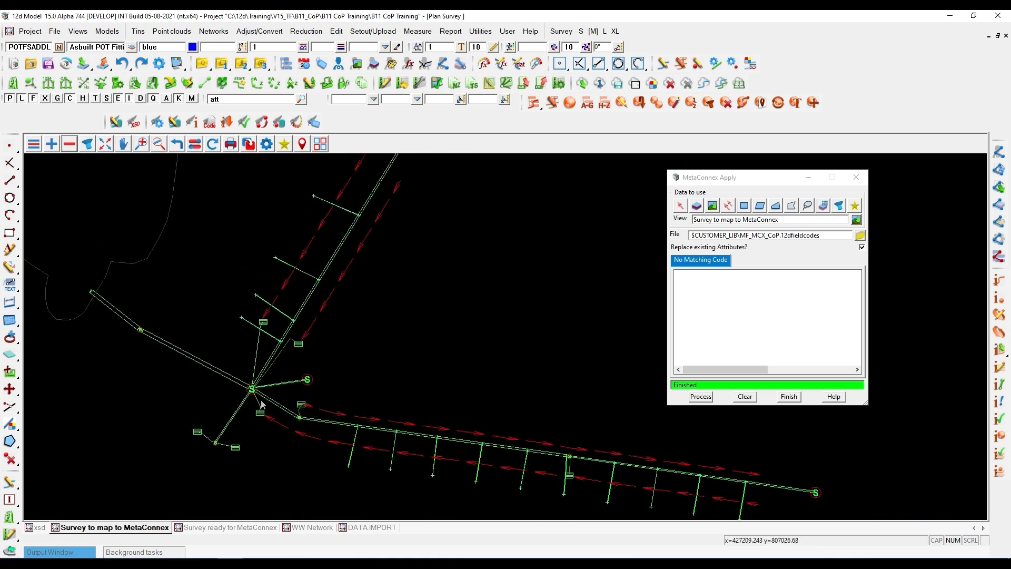
scroll(243, 414, down, 2)
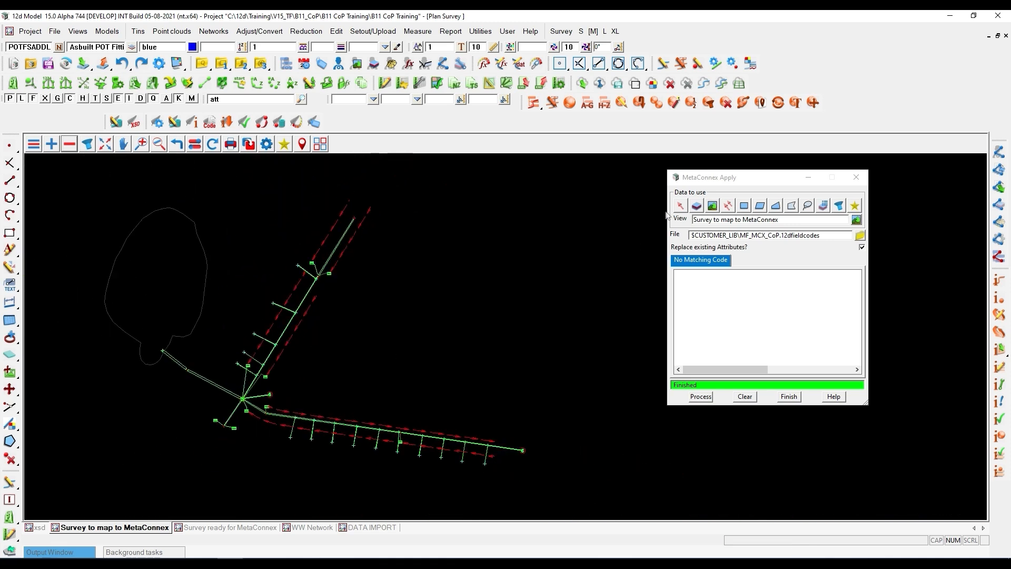
- Run MetaConnex Apply on the stormwater view using MF_MCX_CoP.12dfieldcodes, and run MetaConnex Validate on the same view
drag(708, 179, 461, 177)
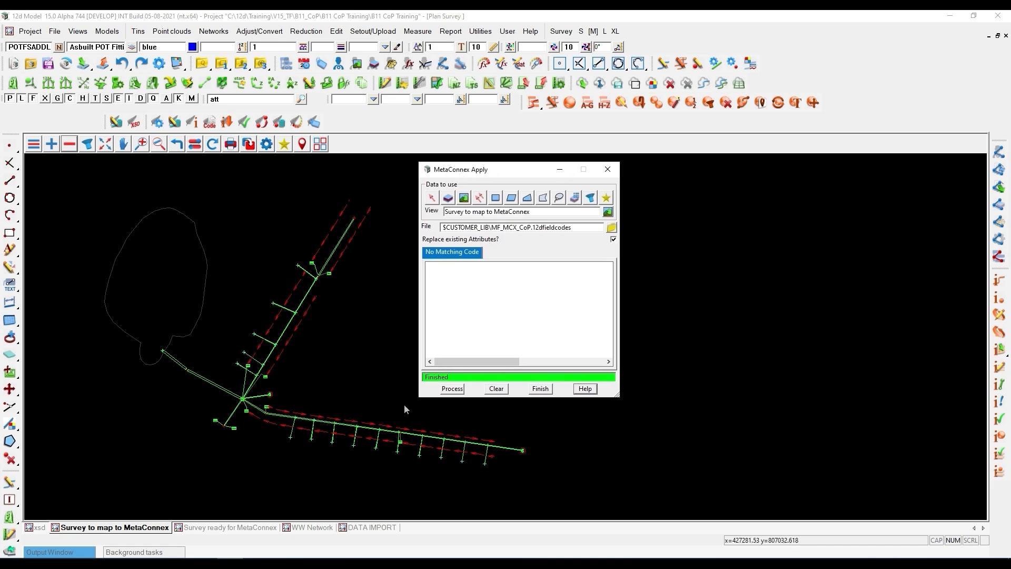
click(452, 389)
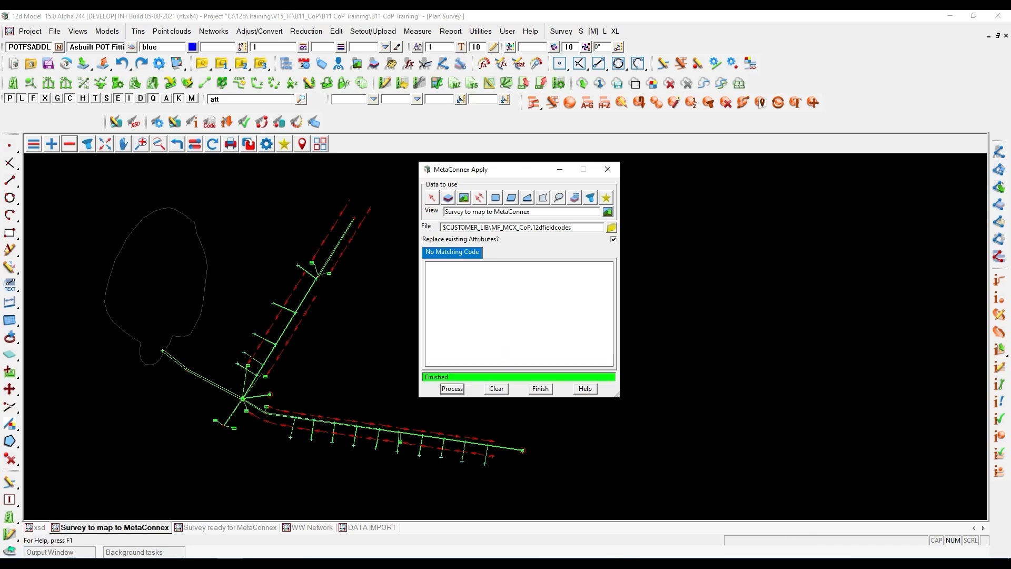
click(691, 103)
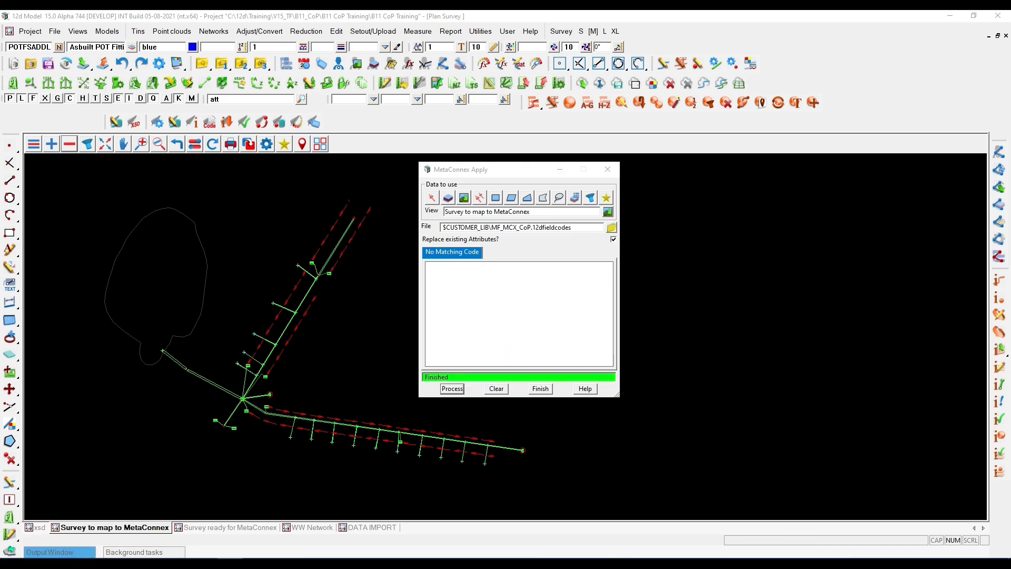
drag(691, 105, 631, 27)
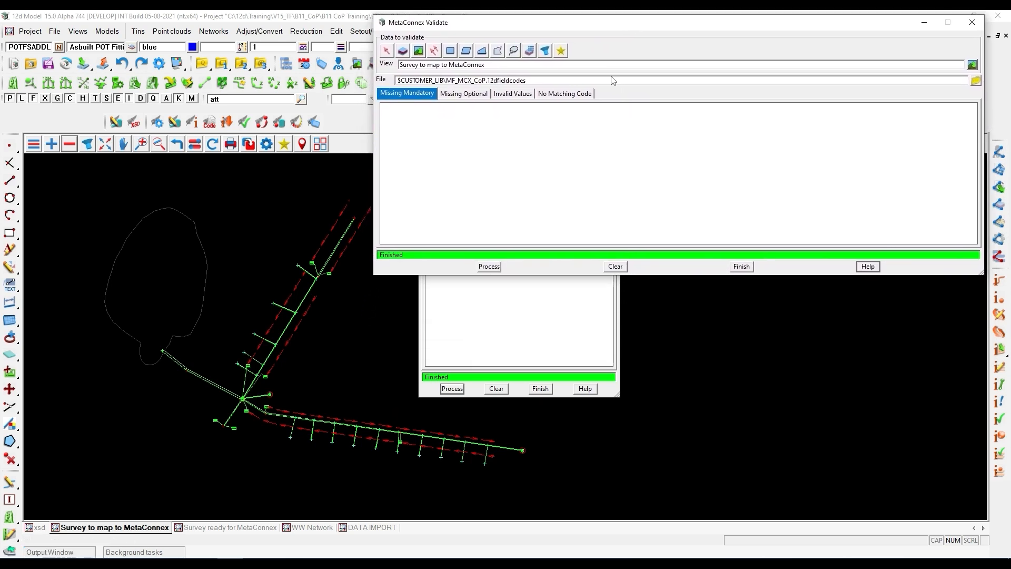
click(489, 266)
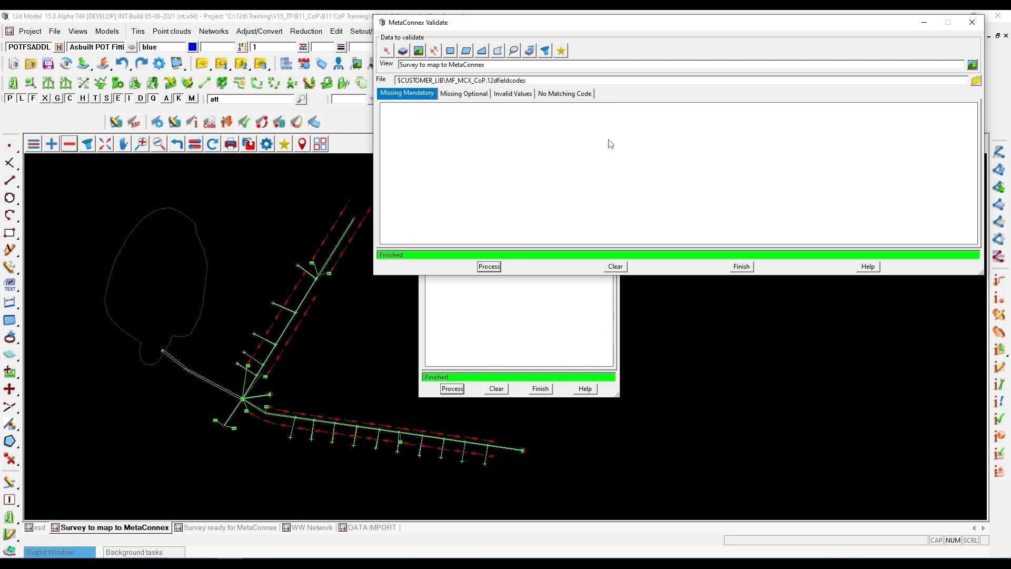
click(487, 267)
- Review the missing optional attributes of SWChamber1200, including Maint_Prov, Warr_Date and Serial_Num
click(458, 98)
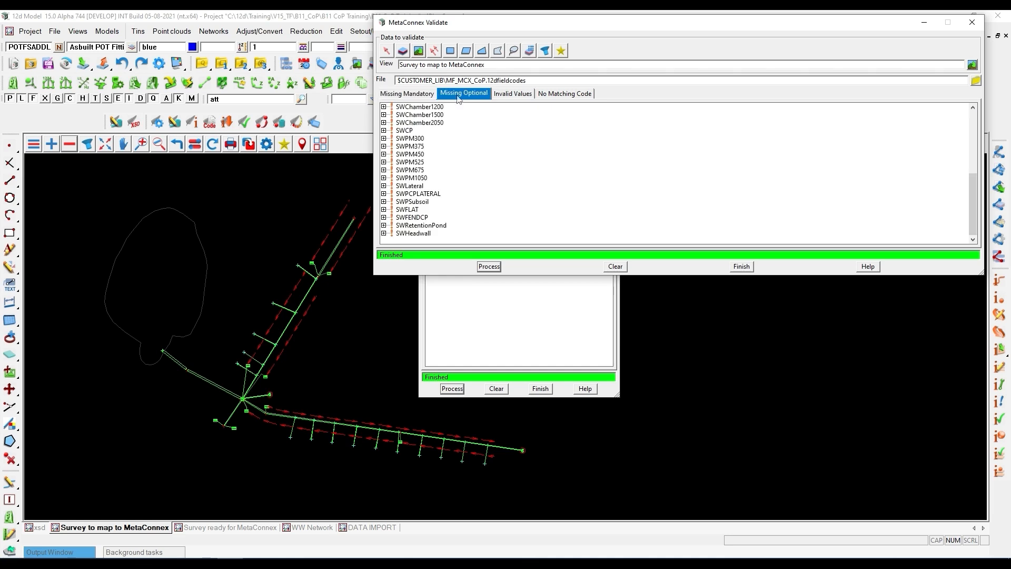
scroll(440, 162, up, 1)
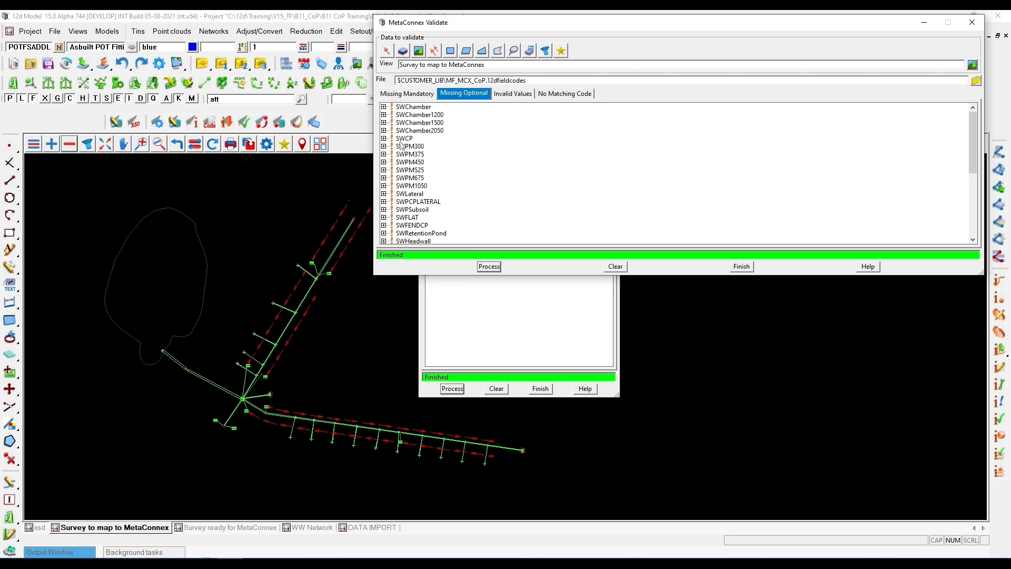
click(384, 115)
click(397, 123)
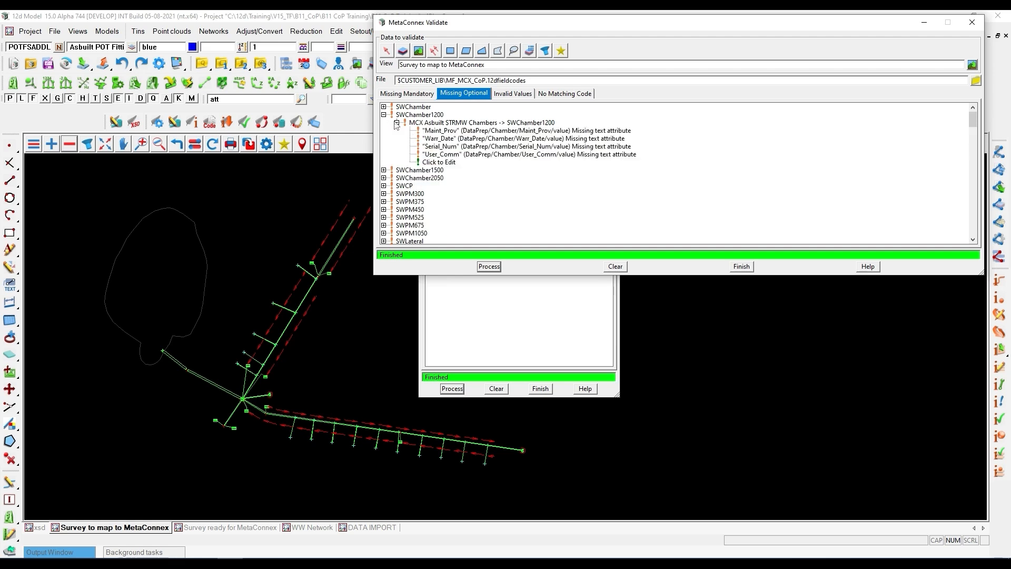
click(455, 131)
click(453, 138)
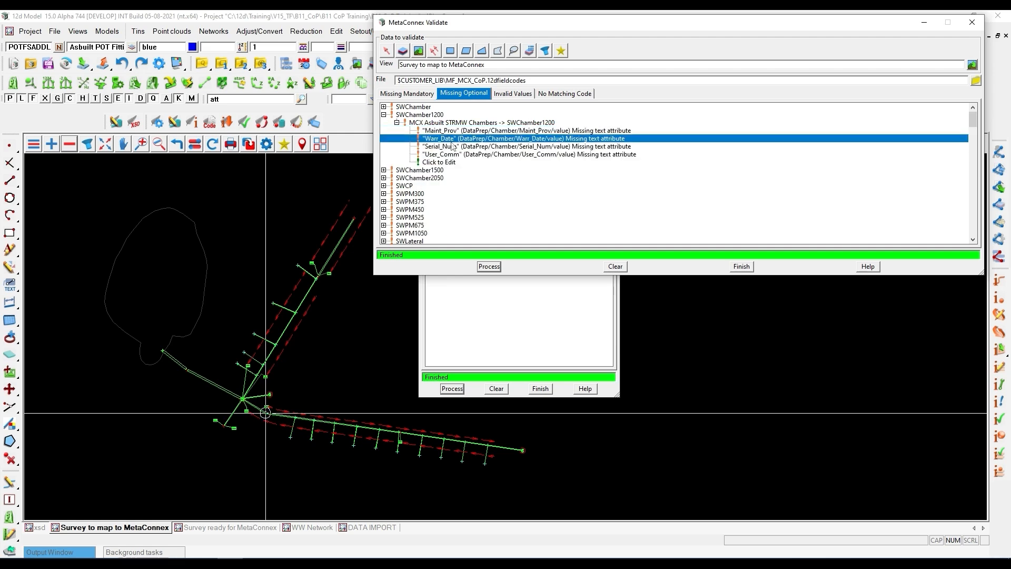
click(451, 147)
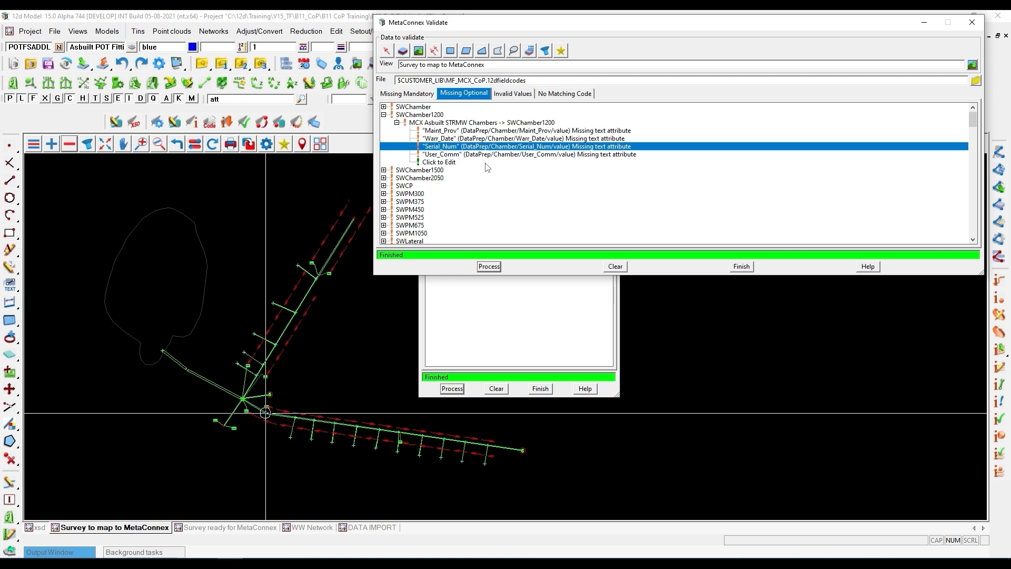
- Inspect the invalid From_Depth value of the first SWLateral entry, locate that lateral in the plan, and clear the validation results
click(510, 96)
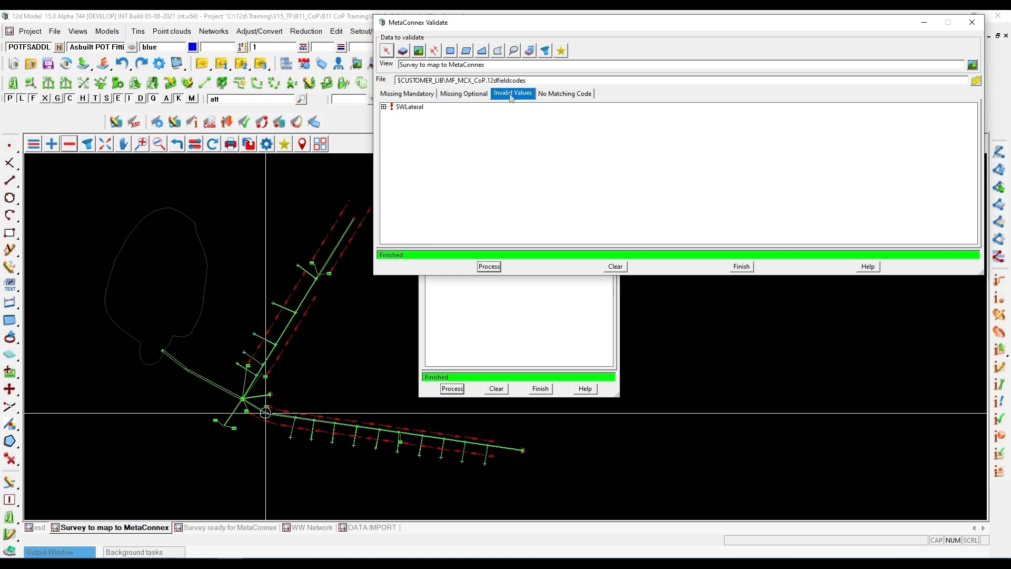
click(383, 107)
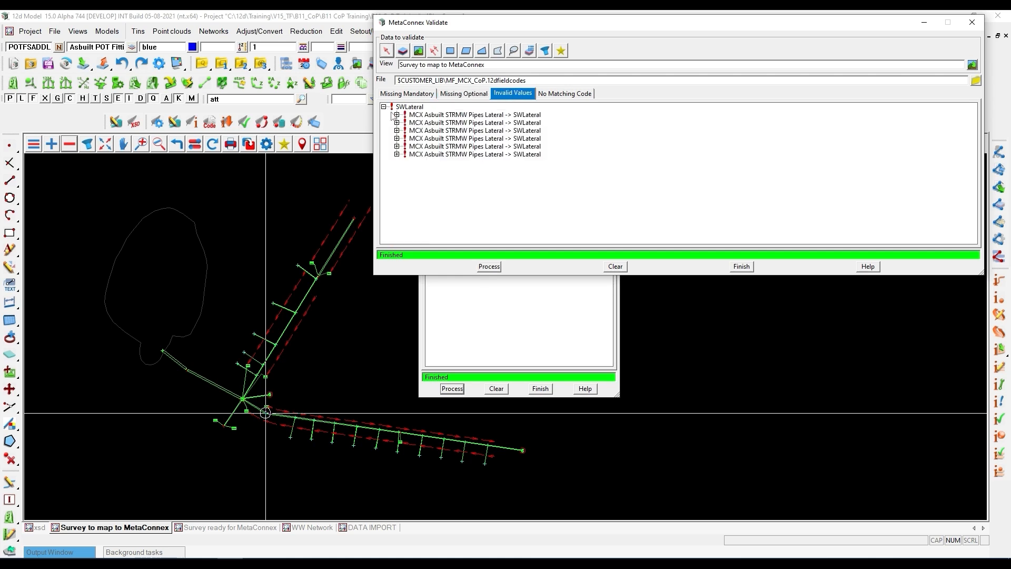
click(397, 115)
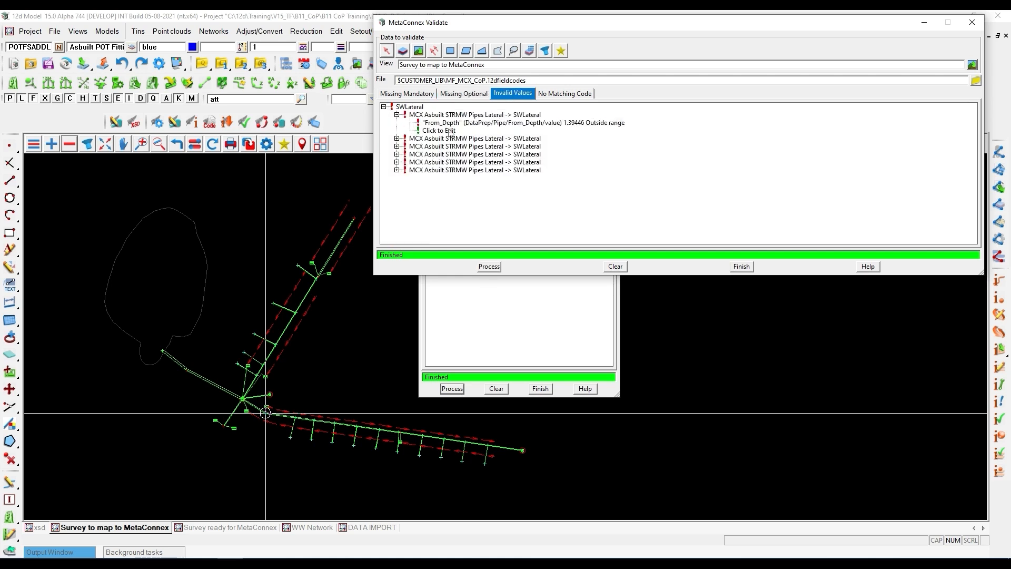
click(568, 123)
scroll(172, 373, down, 3)
scroll(347, 422, up, 7)
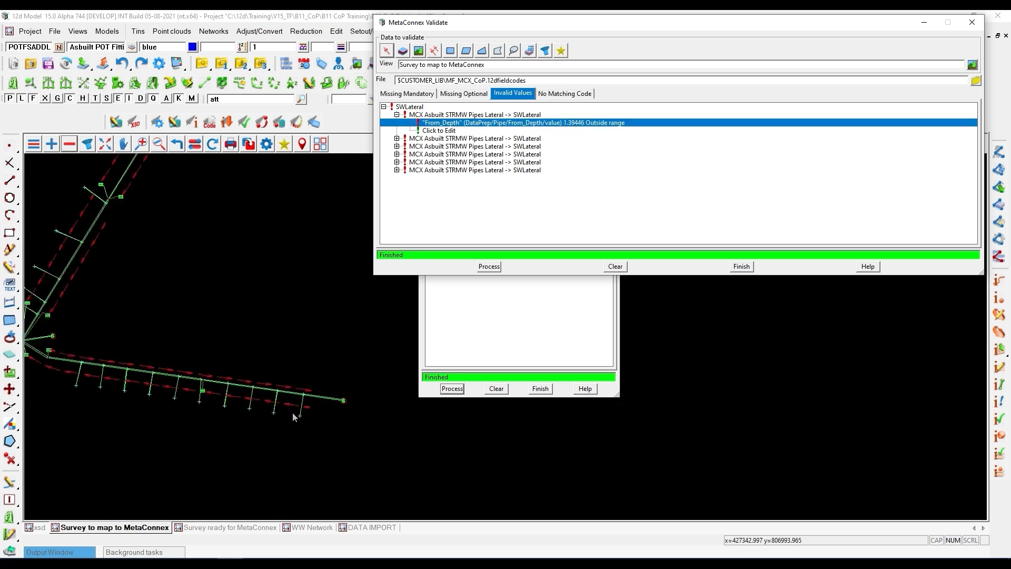
scroll(275, 408, up, 2)
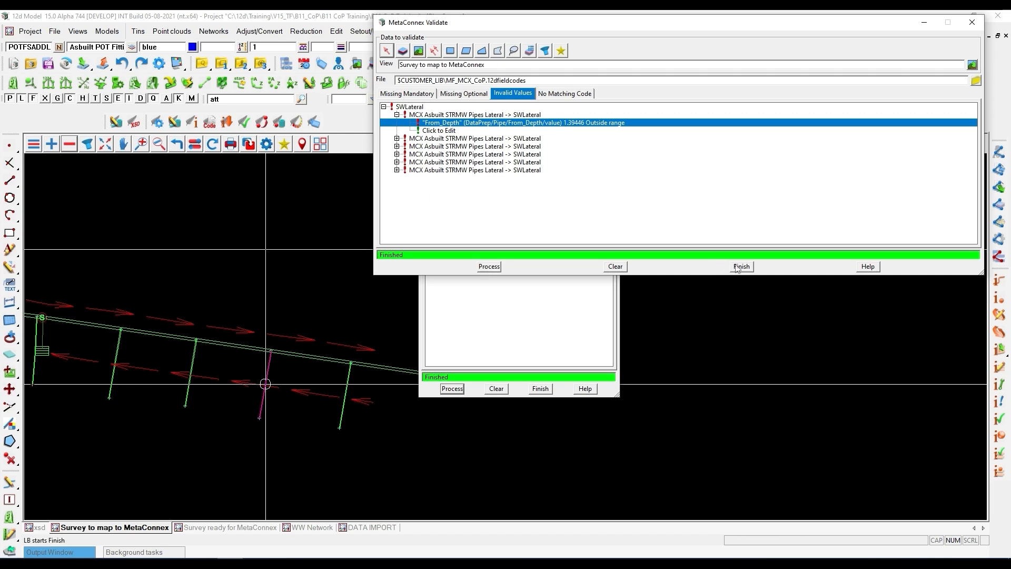
click(615, 266)
scroll(349, 289, down, 3)
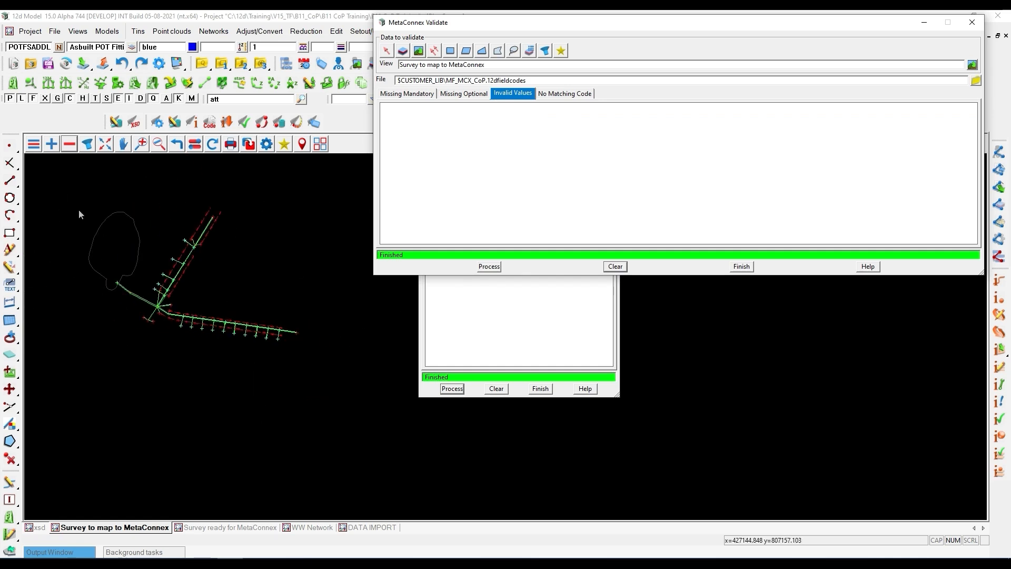
- Examine the surveyed potable water network, including the two branch fittings and the valves along the water main
scroll(222, 232, up, 1)
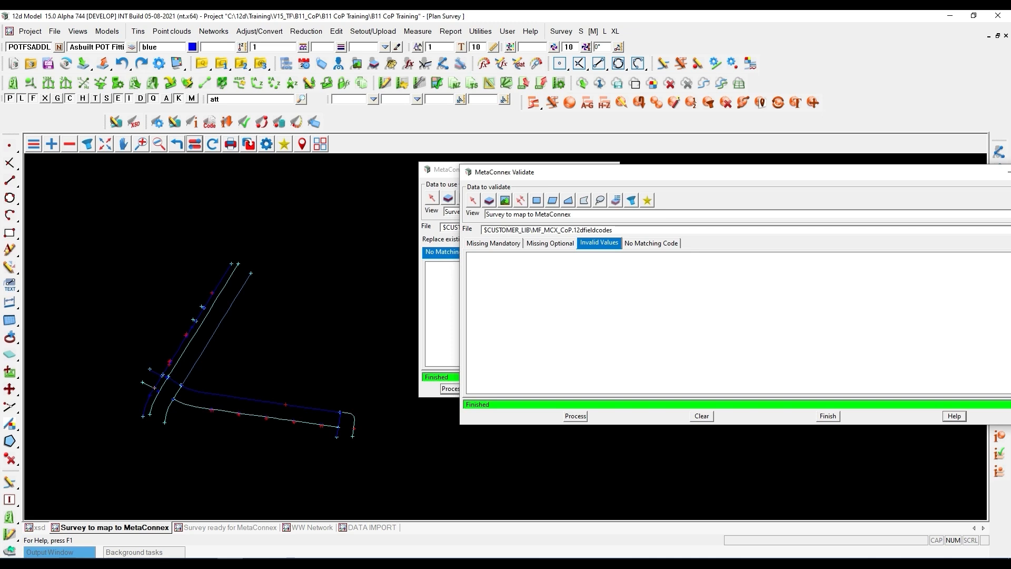
scroll(177, 352, up, 3)
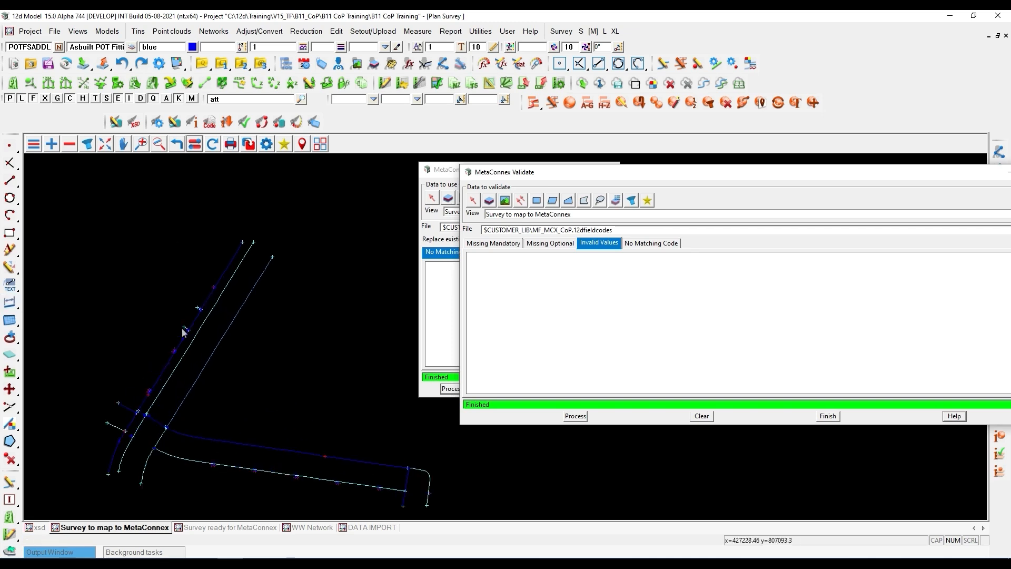
scroll(176, 352, up, 5)
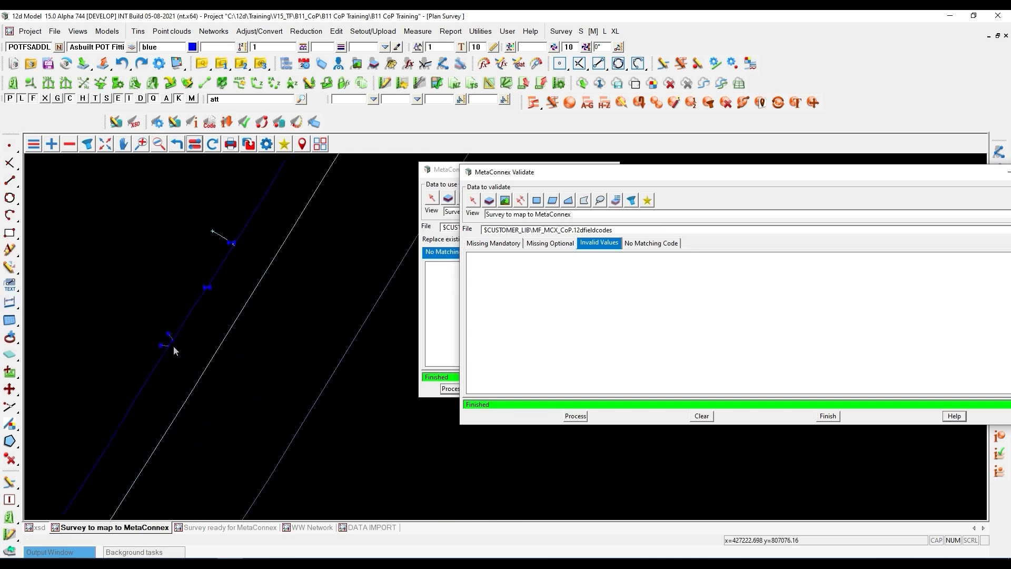
scroll(165, 339, up, 5)
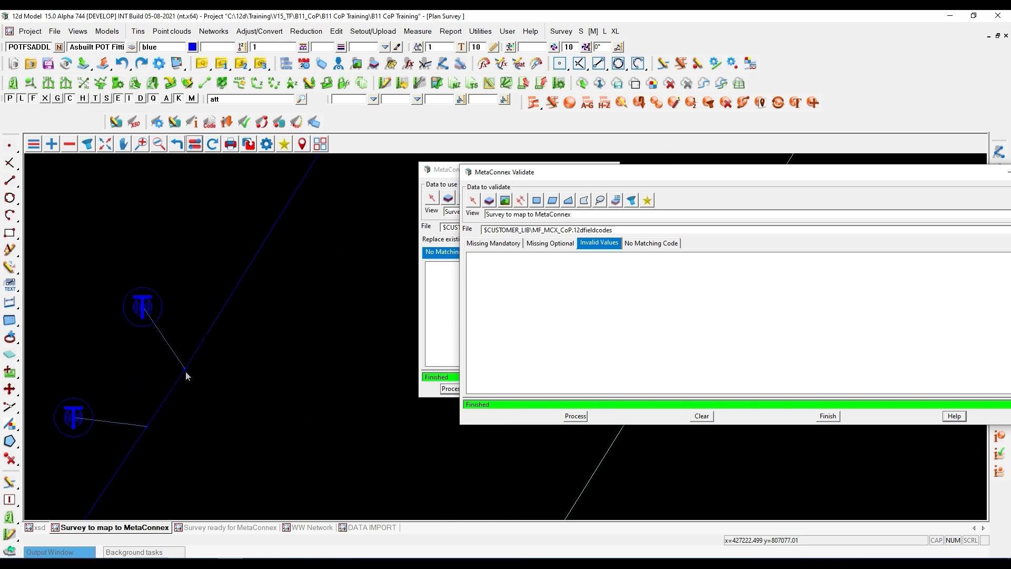
click(185, 370)
scroll(151, 314, down, 3)
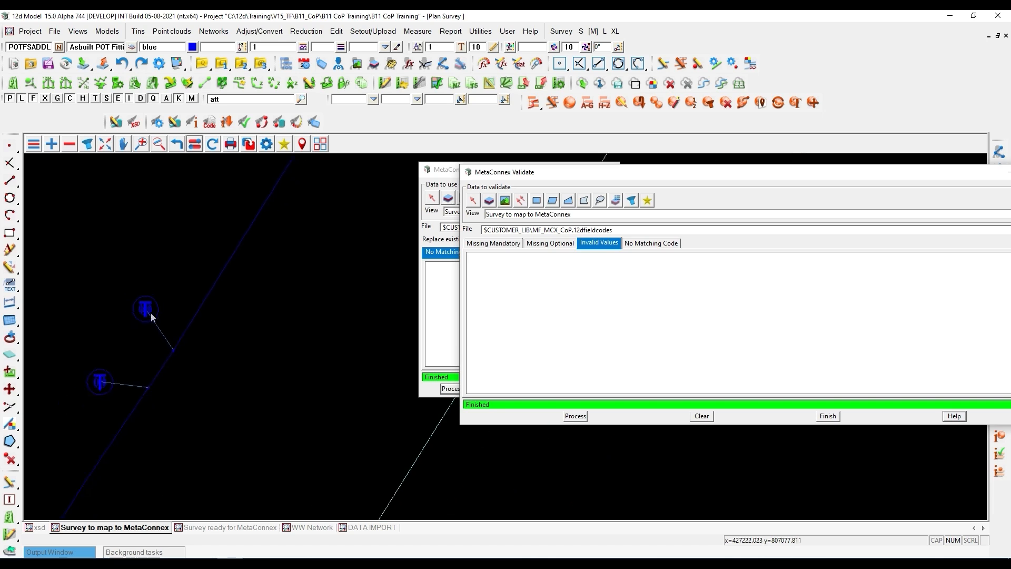
scroll(151, 314, down, 9)
scroll(203, 282, up, 4)
click(167, 271)
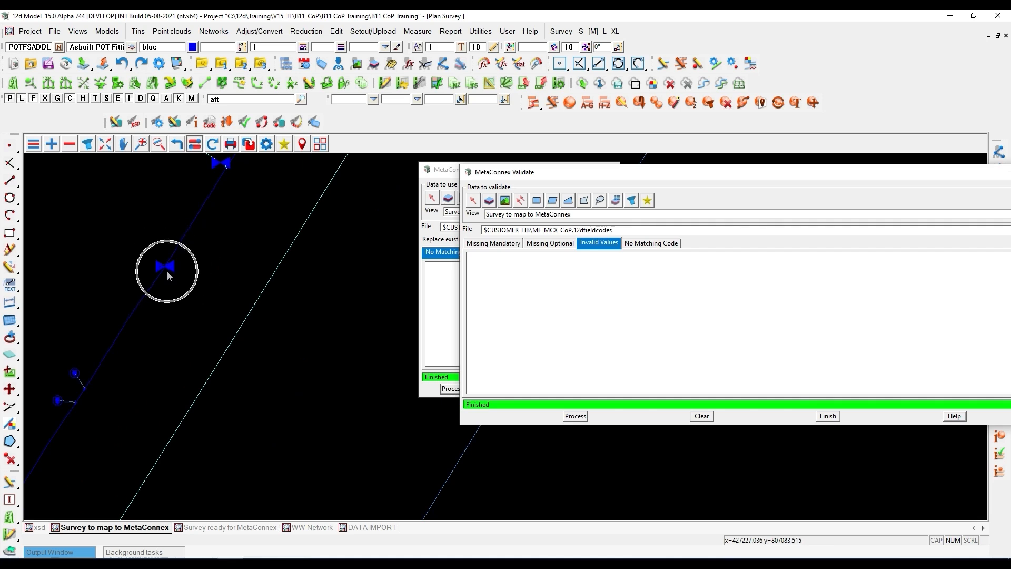
click(167, 270)
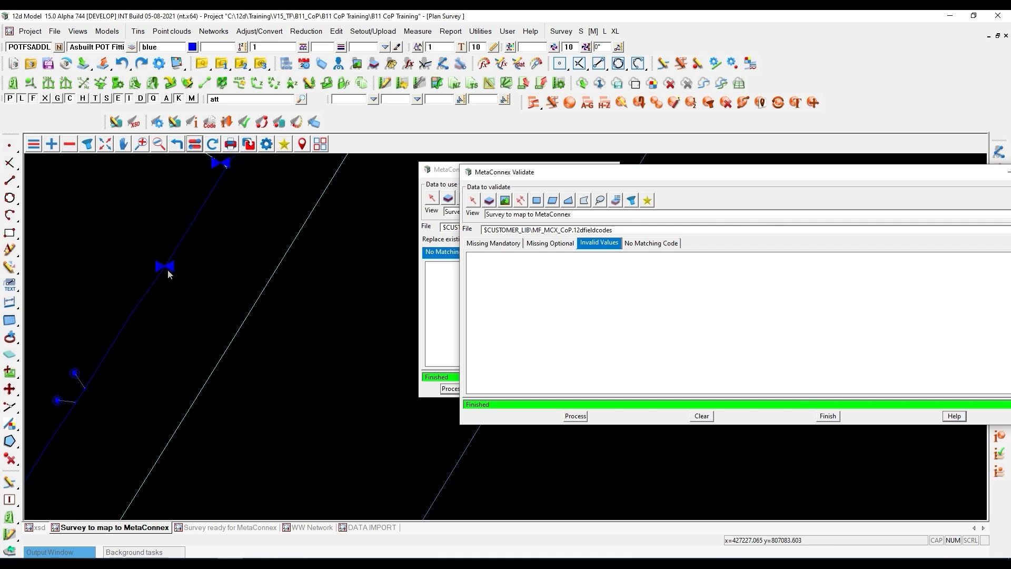
scroll(167, 270, down, 2)
scroll(167, 270, down, 3)
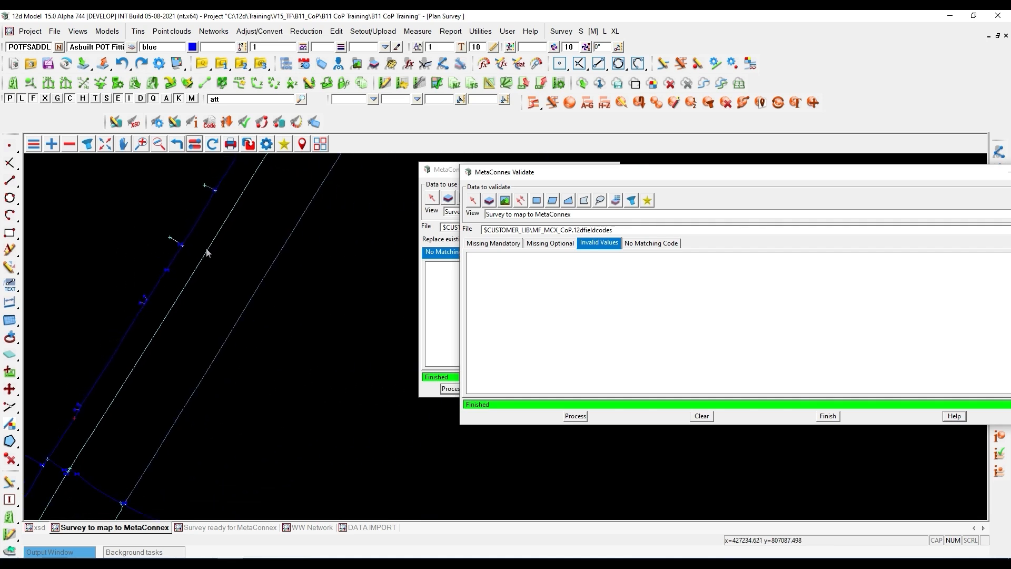
click(207, 252)
- Move MetaConnex Validate aside and number the water network's nodes with Water Nodes Asset Point No
drag(533, 176, 669, 165)
click(523, 176)
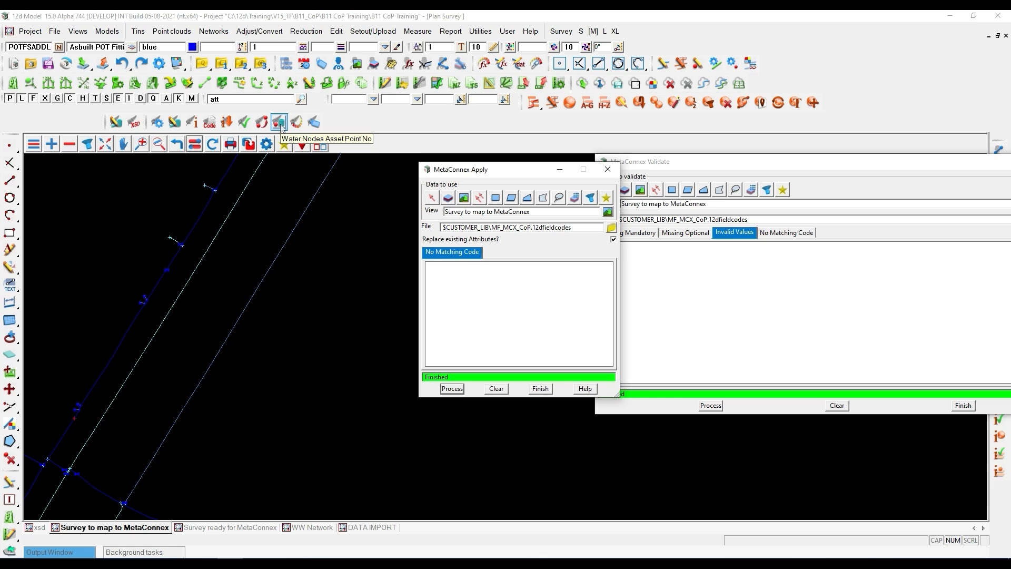
scroll(229, 329, down, 4)
scroll(135, 324, down, 1)
scroll(297, 323, up, 1)
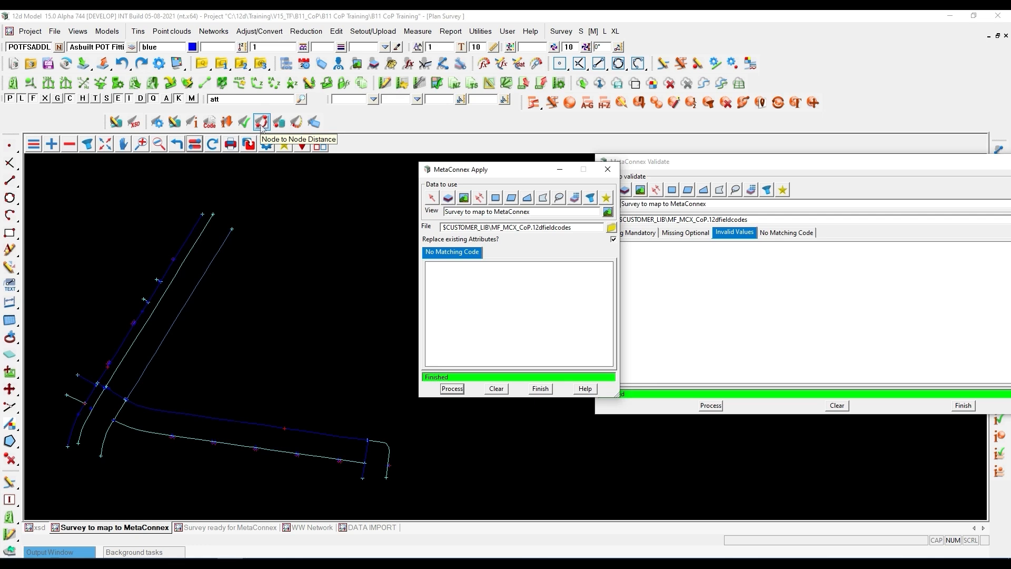
click(279, 123)
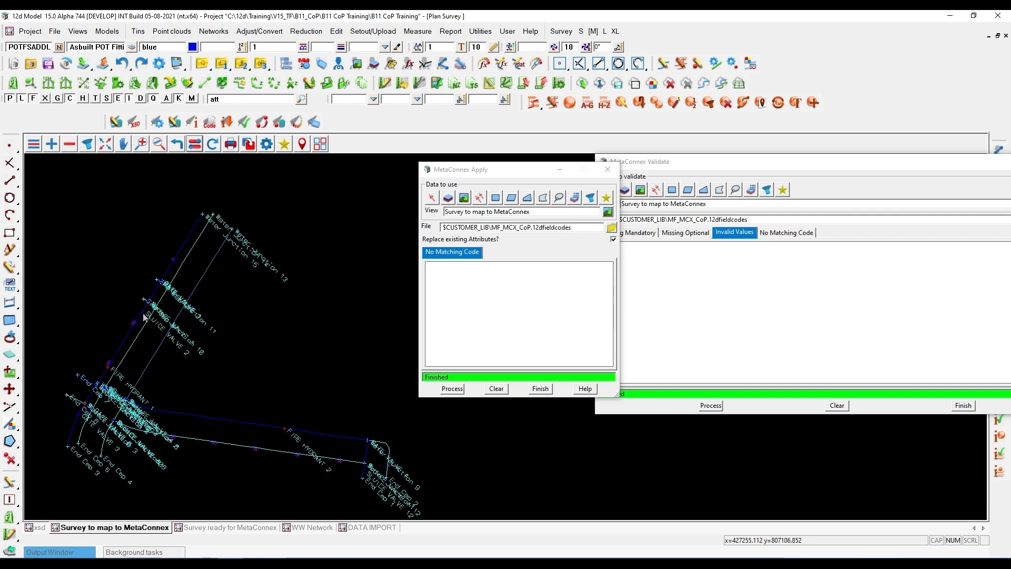
- Examine the node labels around SLUICE VALVE 2 and start a String Inquire with the Metaconnex style there
scroll(148, 321, up, 2)
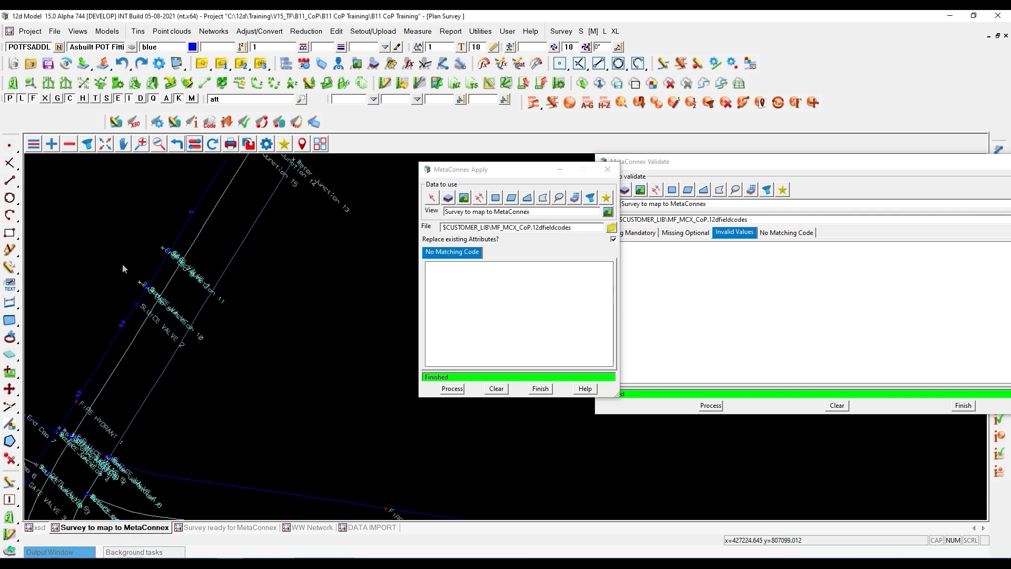
scroll(161, 331, up, 3)
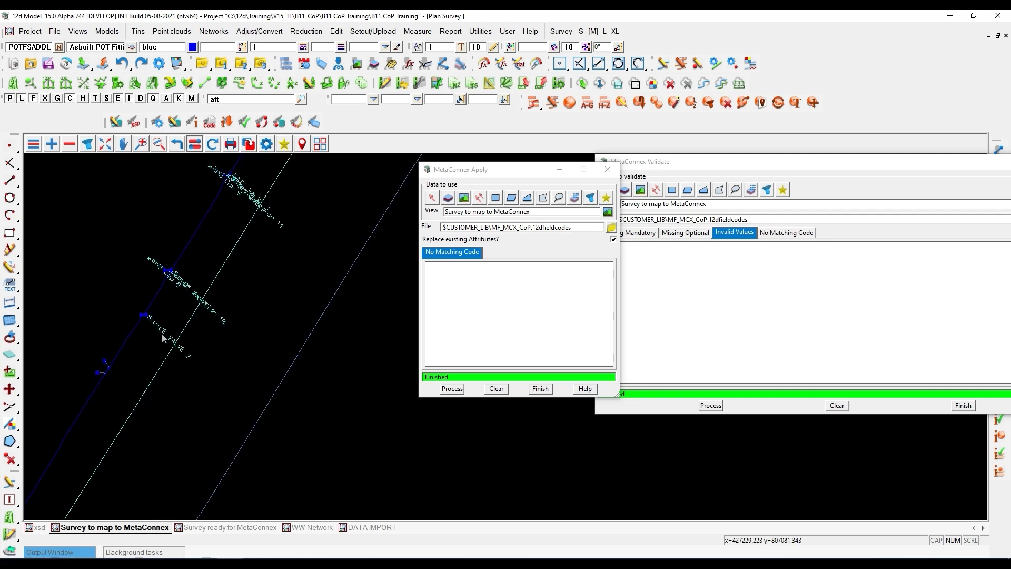
click(194, 143)
click(106, 245)
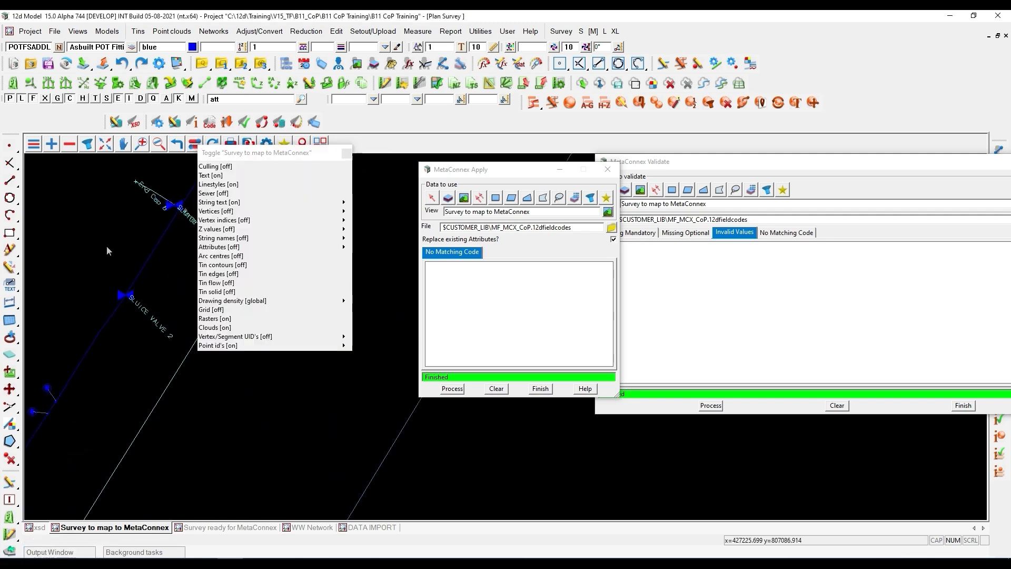
click(347, 153)
scroll(215, 303, down, 3)
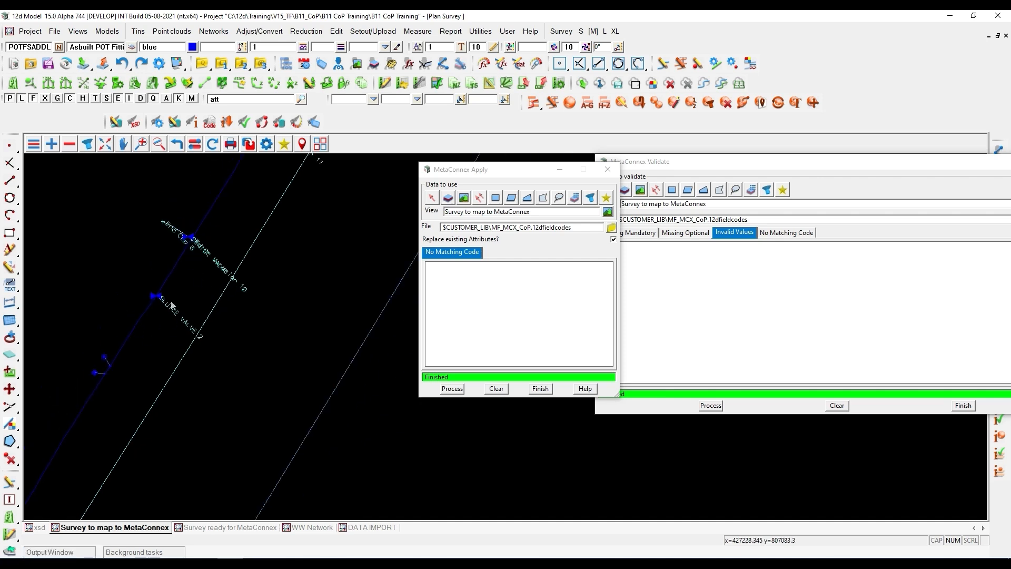
scroll(171, 304, down, 1)
key(F2)
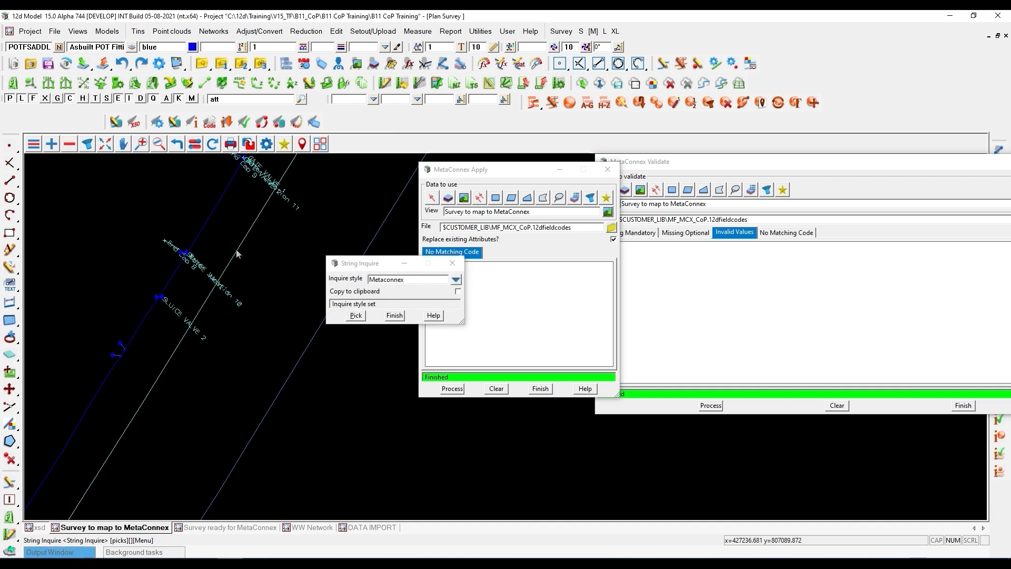
click(242, 250)
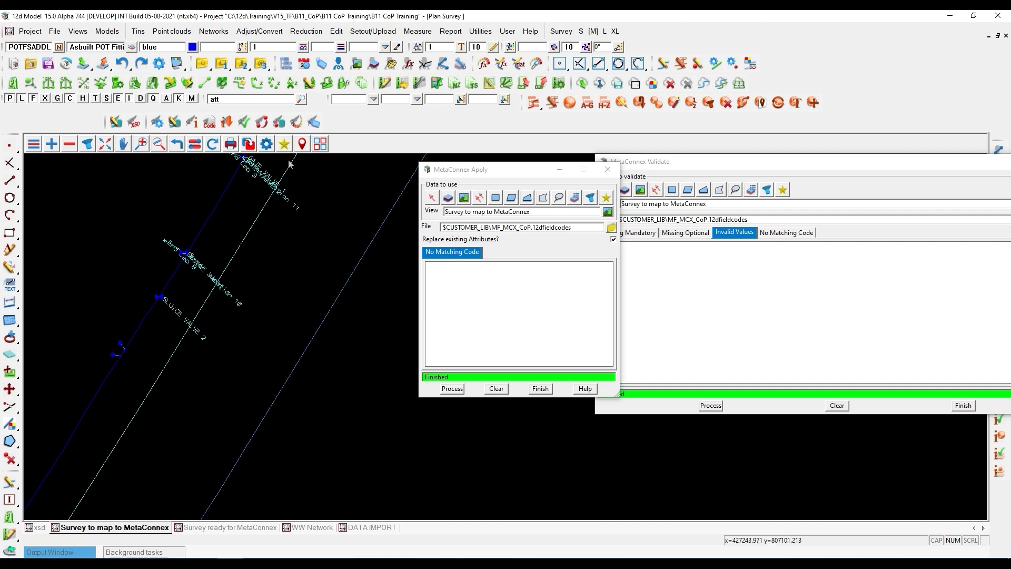
- Turn off the point ids in the view and run MetaConnex Apply on the water network with MF_MCX_CoP.12dfieldcodes
click(194, 144)
click(240, 346)
drag(474, 169, 347, 170)
click(326, 390)
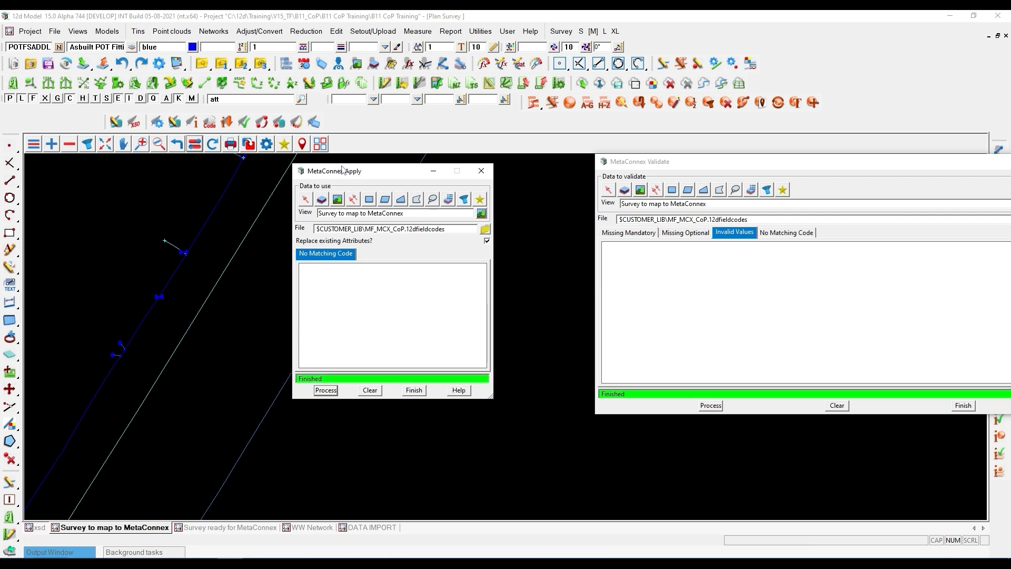
- Run MetaConnex Validate on the Survey to map to MetaConnex view using MF_MCX_CoP.12dfieldcodes
scroll(139, 277, down, 2)
drag(732, 170, 650, 165)
click(628, 401)
- Review the missing mandatory attributes of POTWaterMeter and locate the first water meter lacking Serial_Num in the plan
click(547, 232)
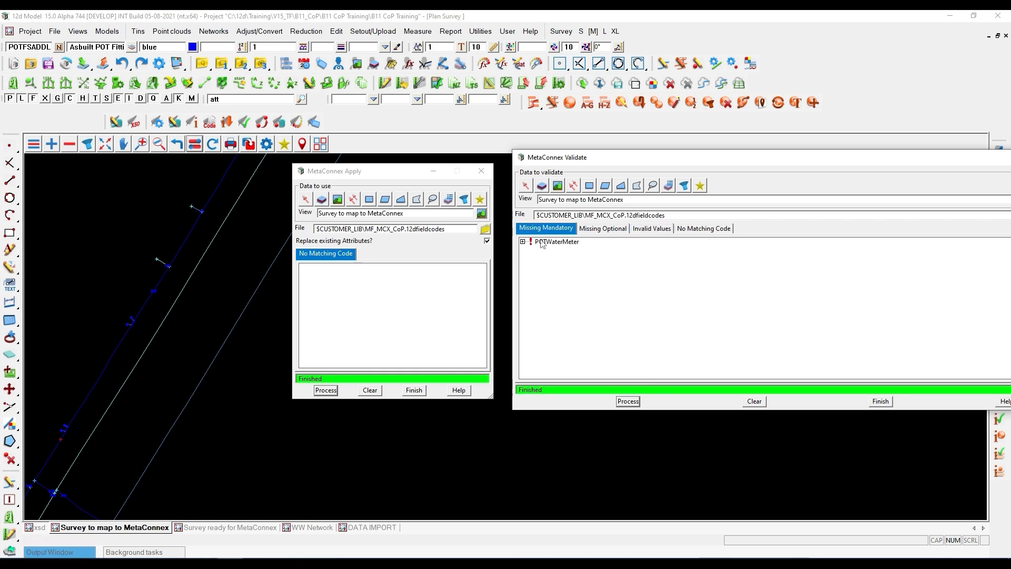
click(522, 242)
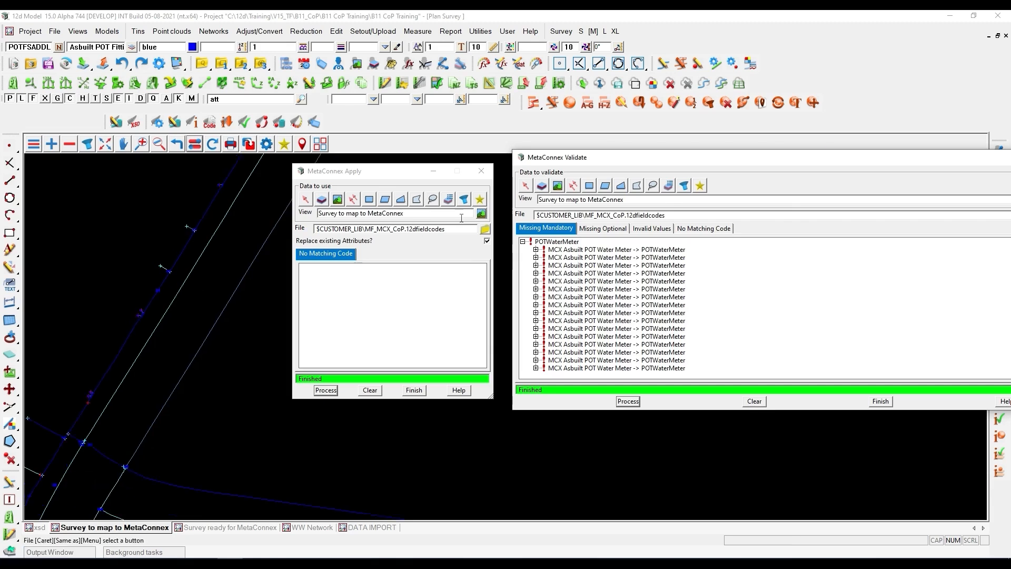
click(541, 250)
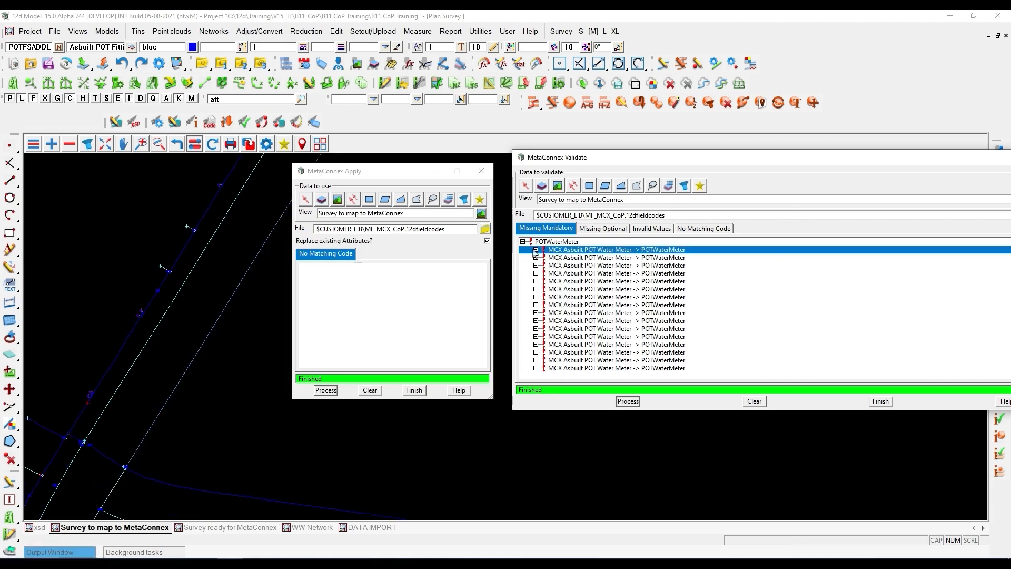
click(536, 250)
click(590, 258)
drag(380, 174, 791, 358)
scroll(169, 322, down, 3)
scroll(203, 323, down, 3)
scroll(291, 327, up, 6)
scroll(245, 337, up, 4)
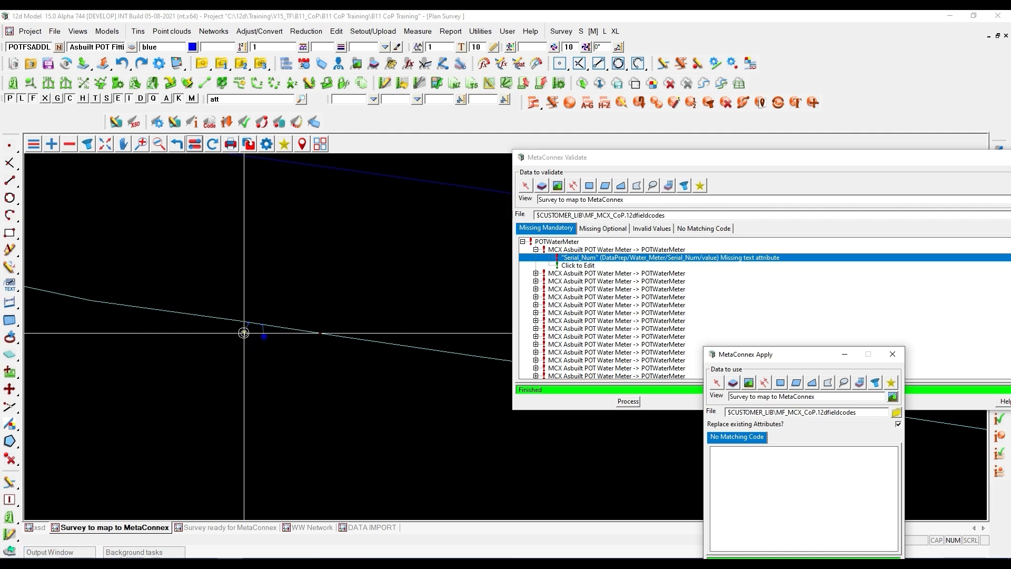
click(257, 561)
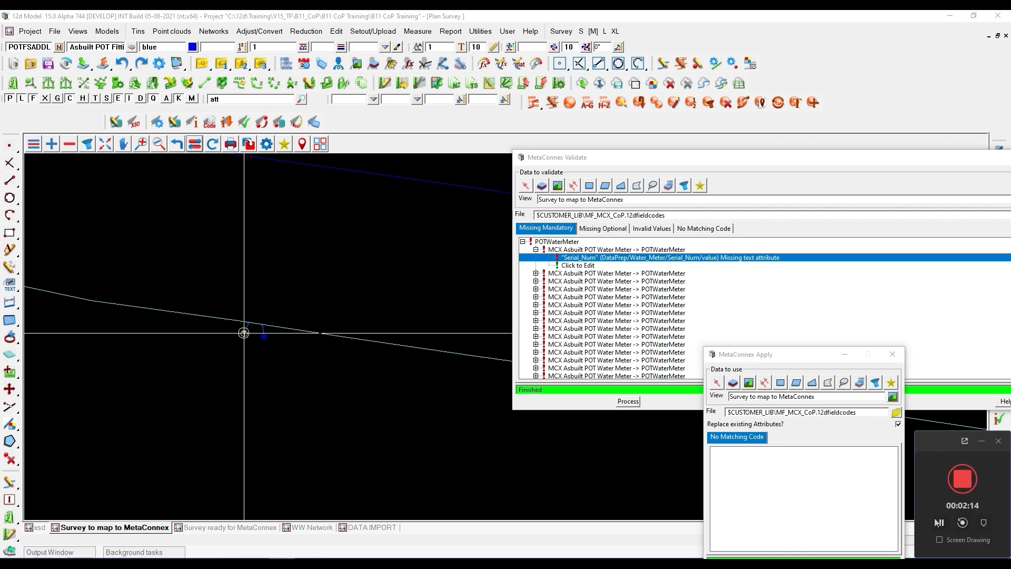
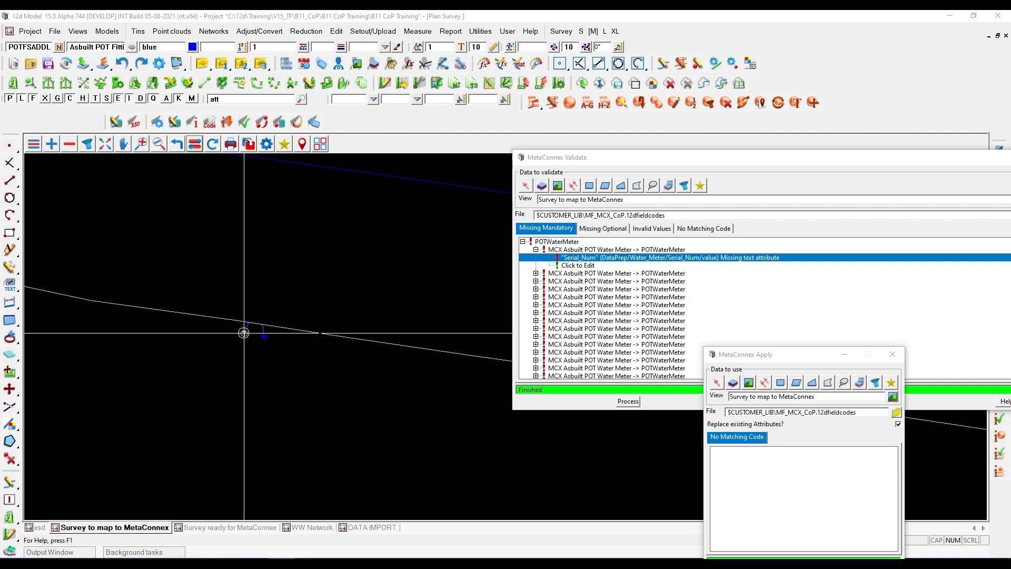
- Open Write CSV File of Attributes and choose the MCX Asbuilt POT Water Meter model by picking a water meter in the plan
click(488, 33)
mouse_move(518, 114)
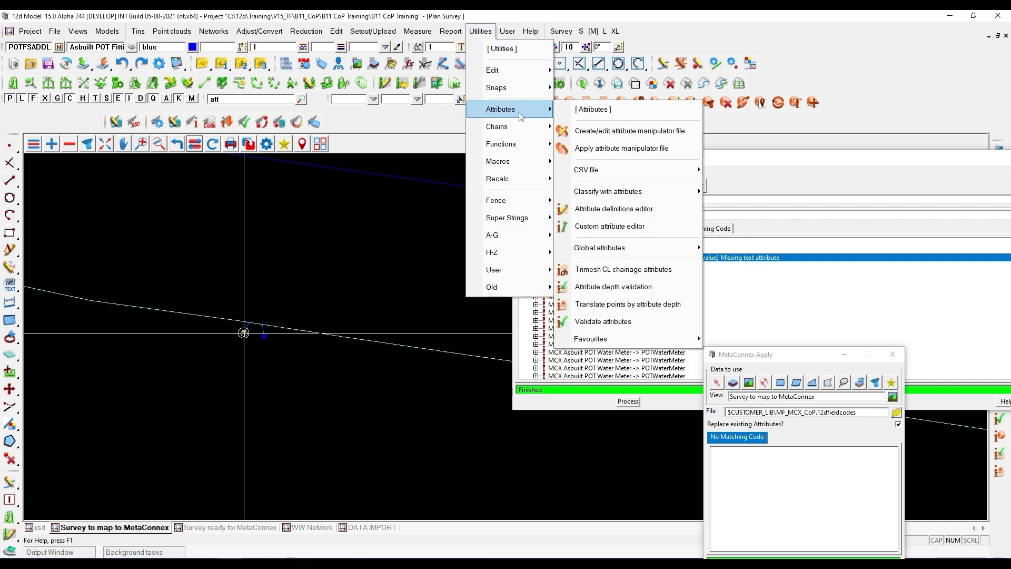
mouse_move(594, 170)
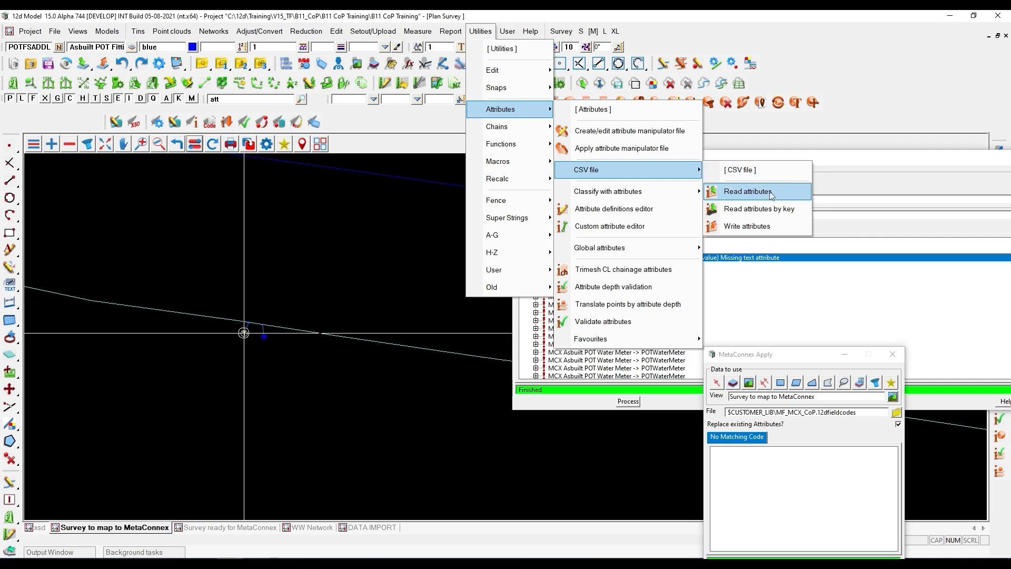
click(757, 227)
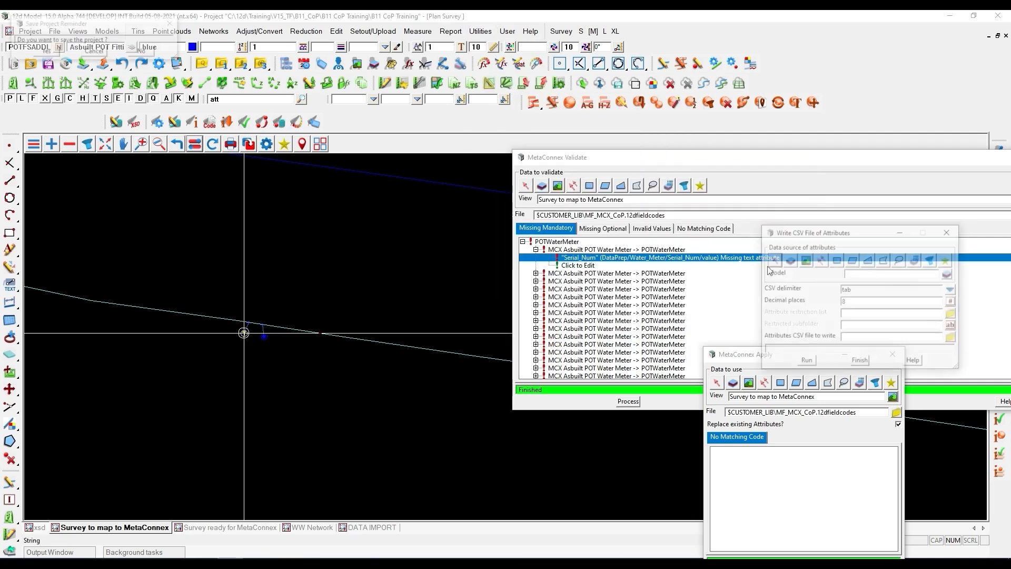
drag(871, 177, 288, 224)
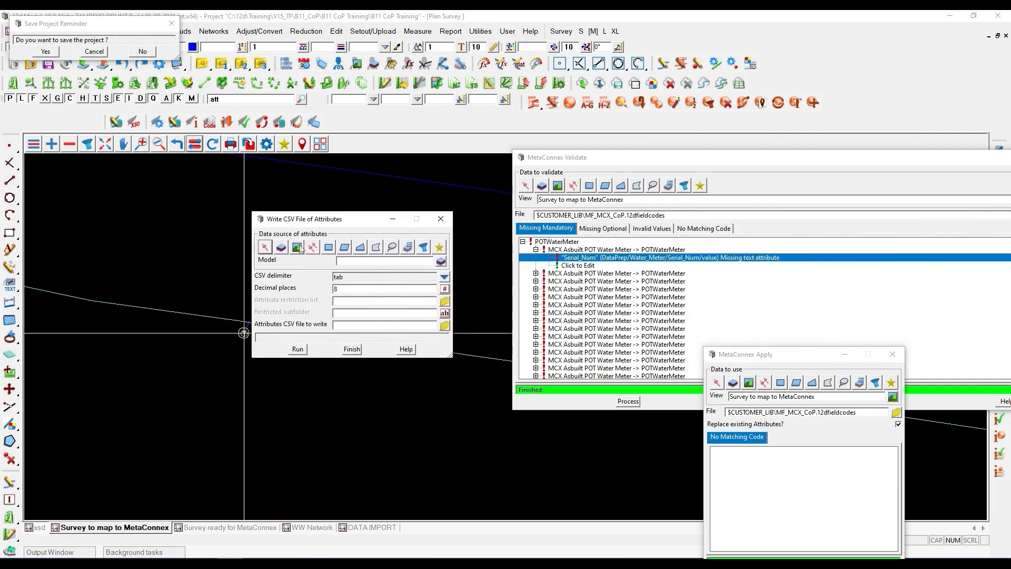
click(369, 262)
middle_click(369, 263)
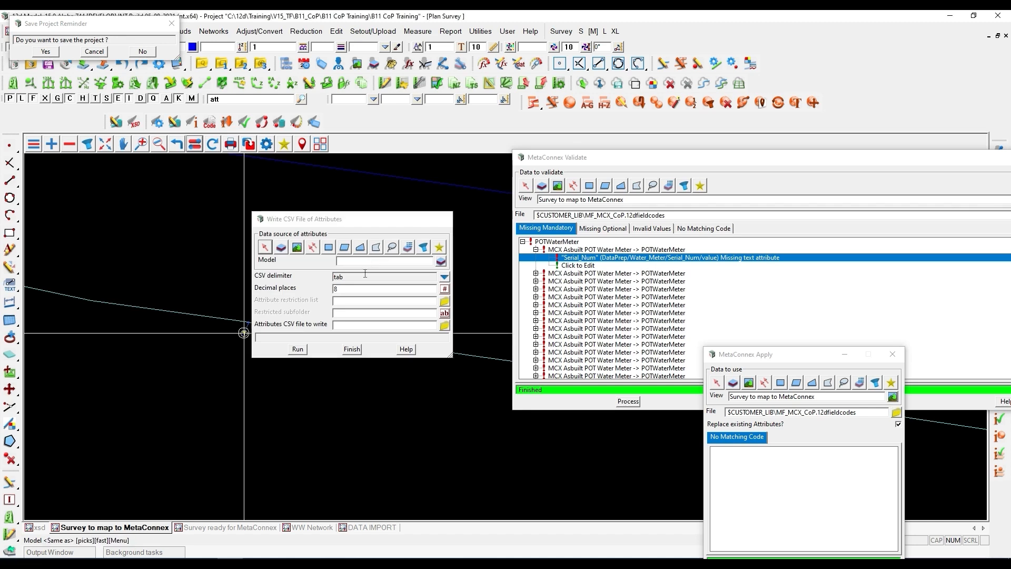
scroll(256, 341, up, 5)
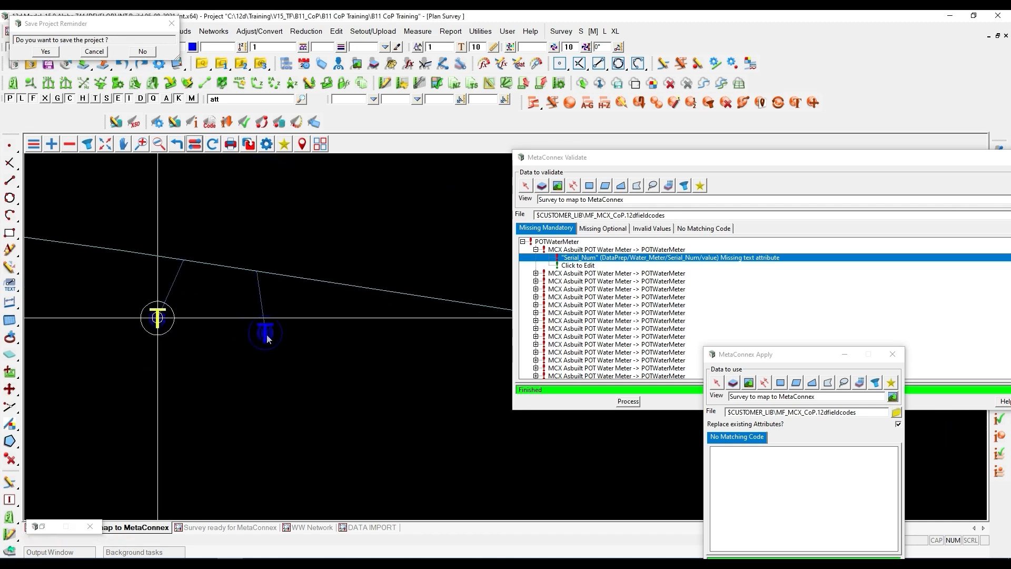
click(266, 333)
click(267, 337)
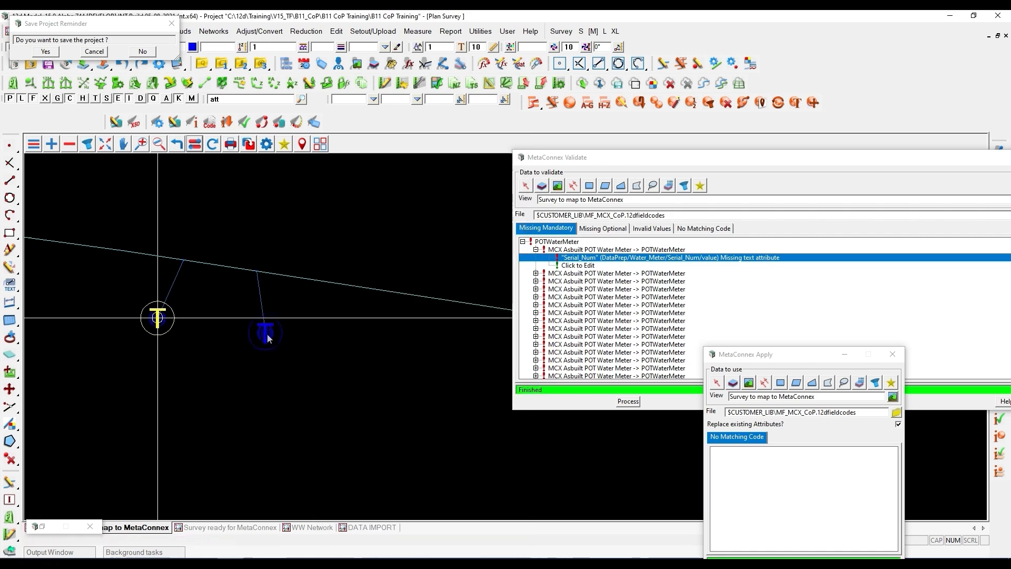
- Write the water meter attributes to the comma-delimited file WatermeterTF.csv in Ansi format
click(444, 277)
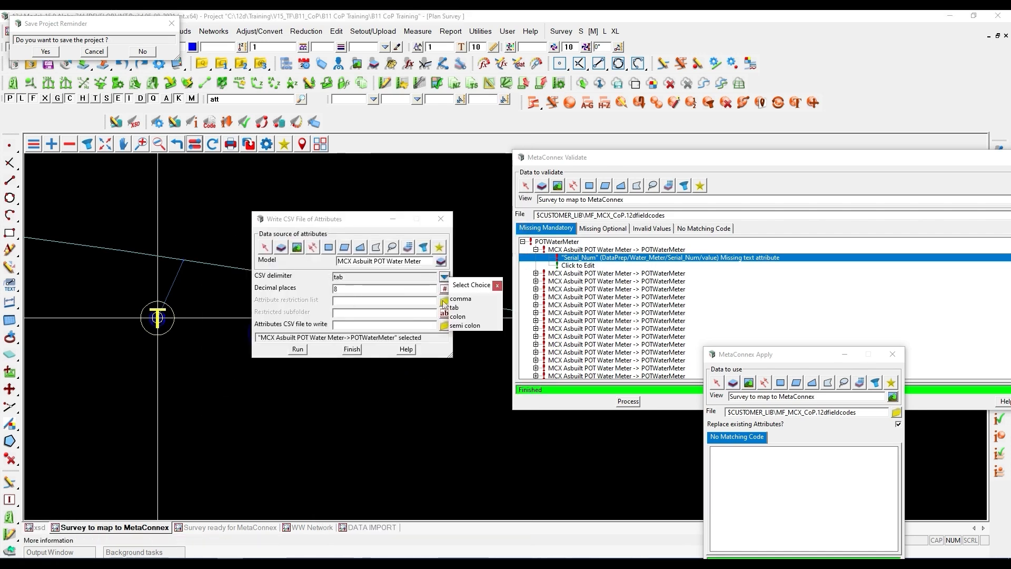
click(470, 299)
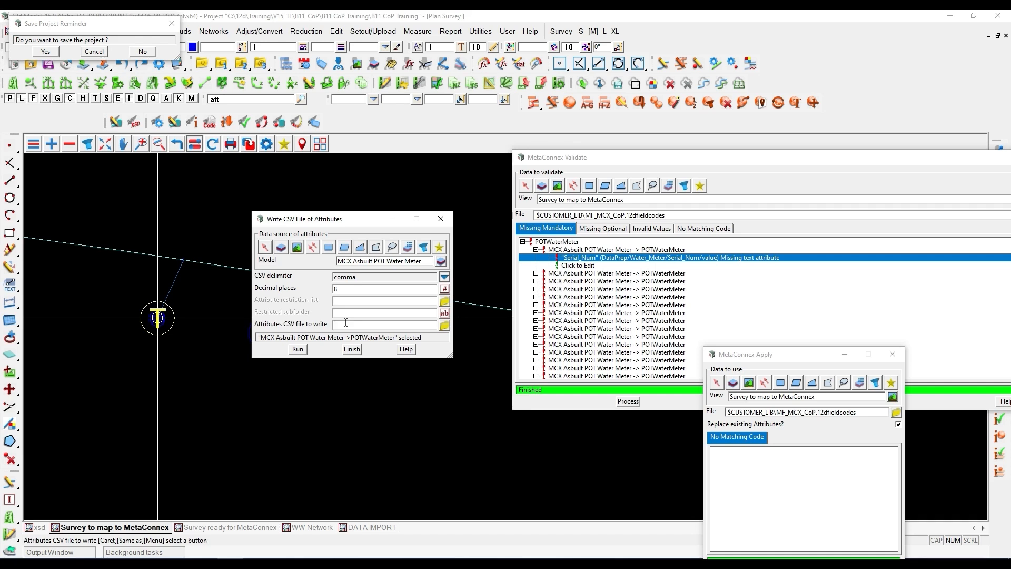
text(Watermeter)
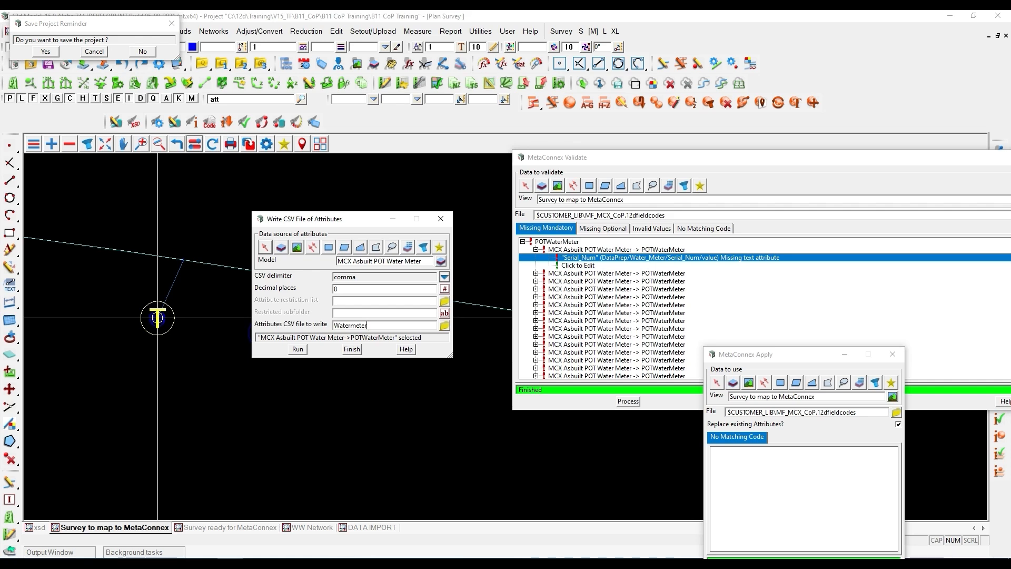
text(TF.csv)
click(445, 325)
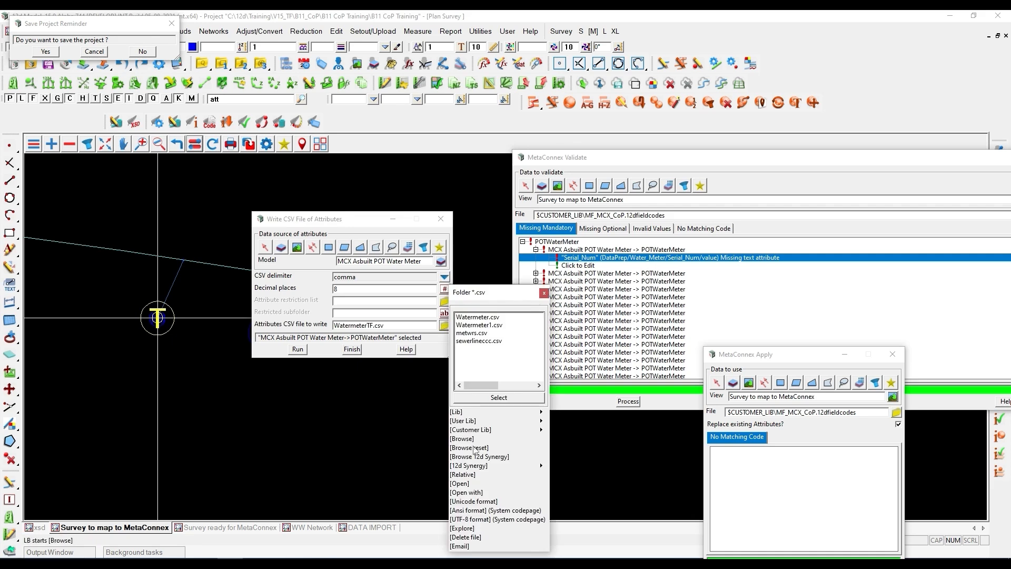
click(472, 510)
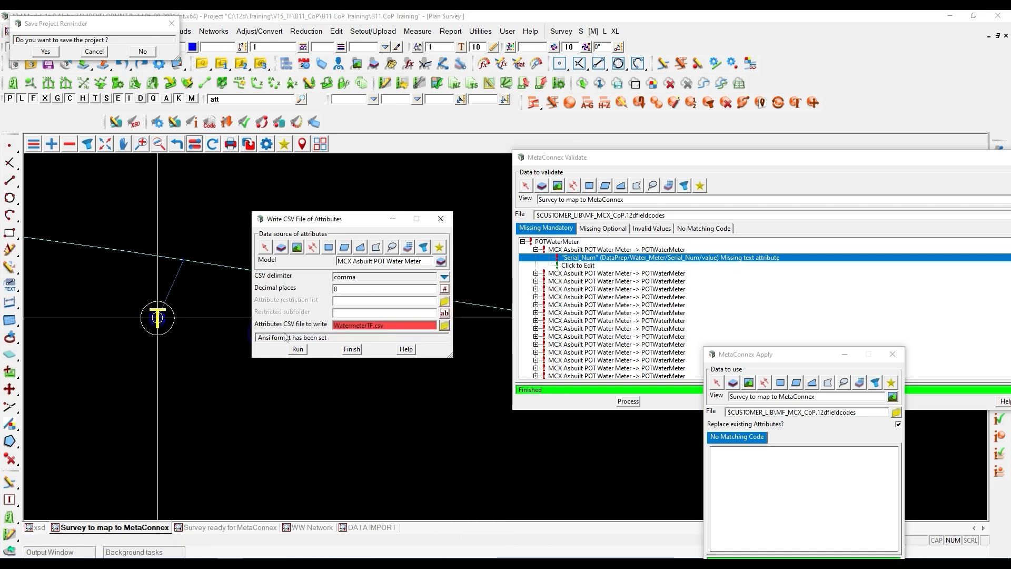
click(302, 349)
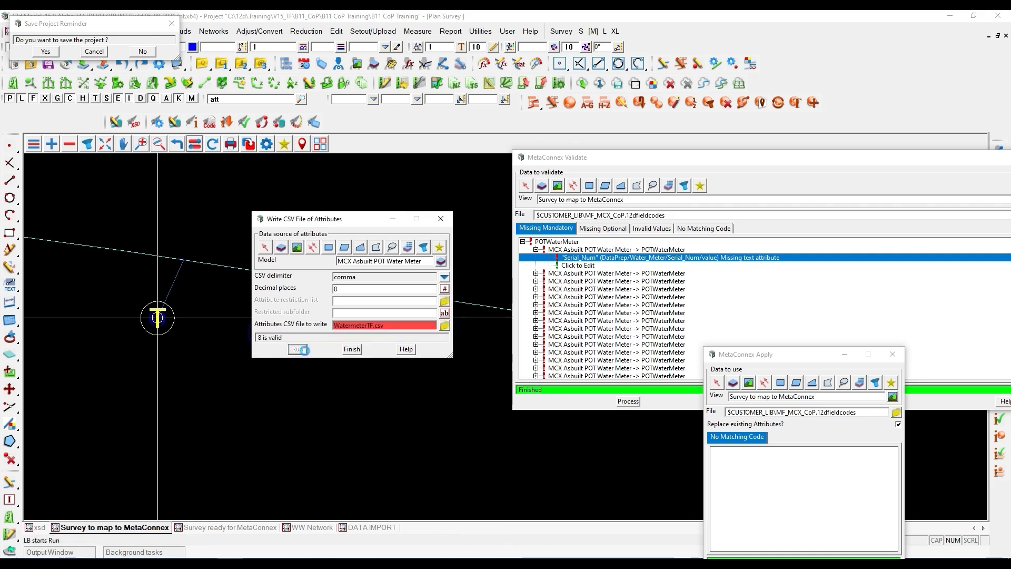
- Open WatermeterTF.csv in Excel and dismiss the Document Recovery list
click(445, 325)
click(459, 482)
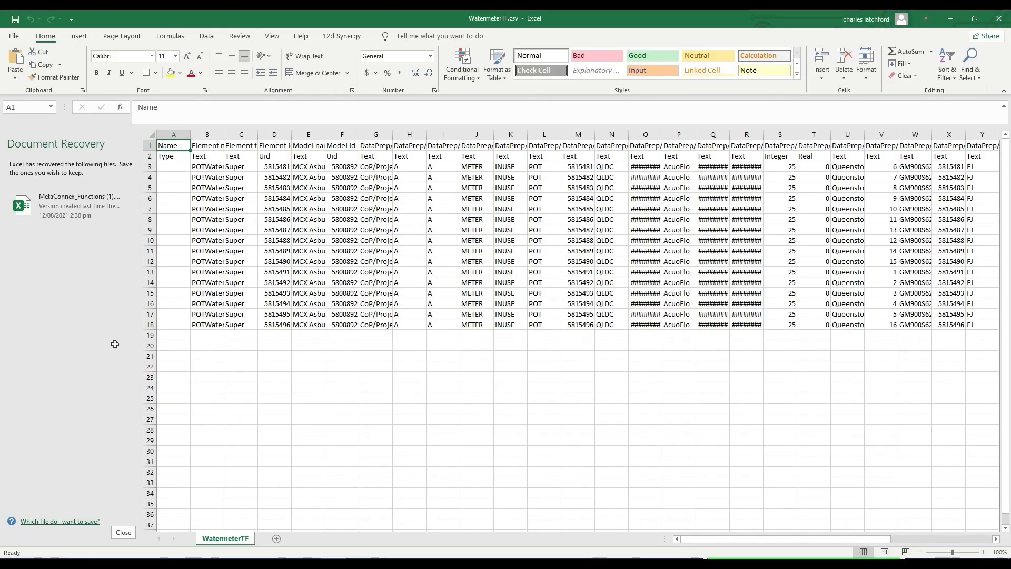
click(123, 532)
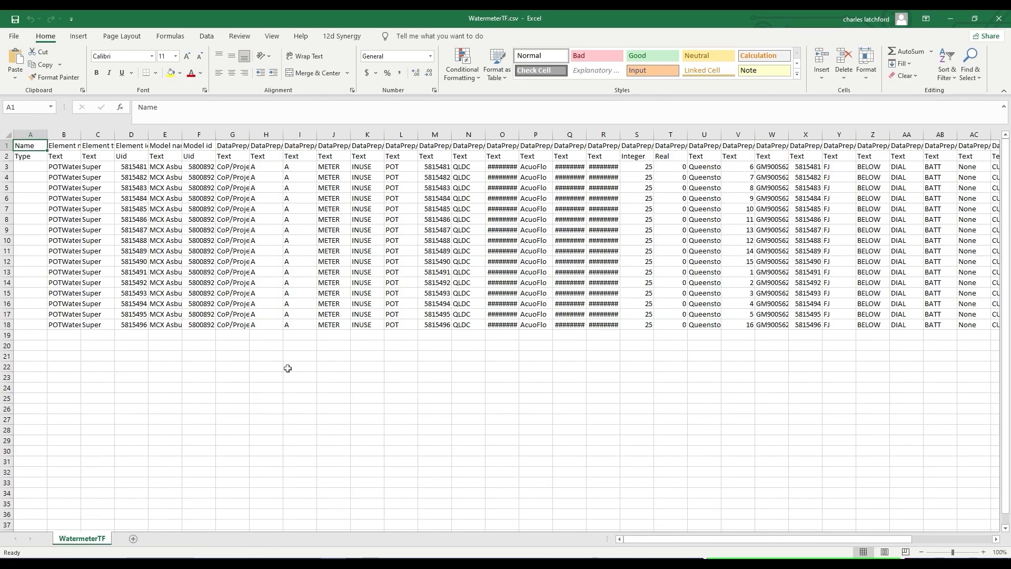
- Widen the Element name and Element id columns, then examine the Element id and Model id columns
drag(81, 134, 98, 134)
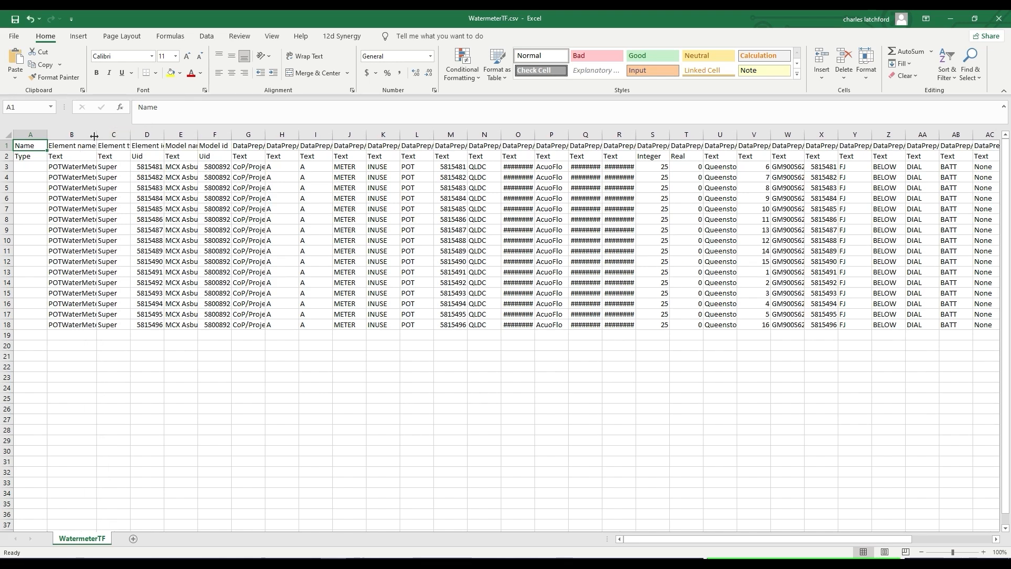
double_click(98, 134)
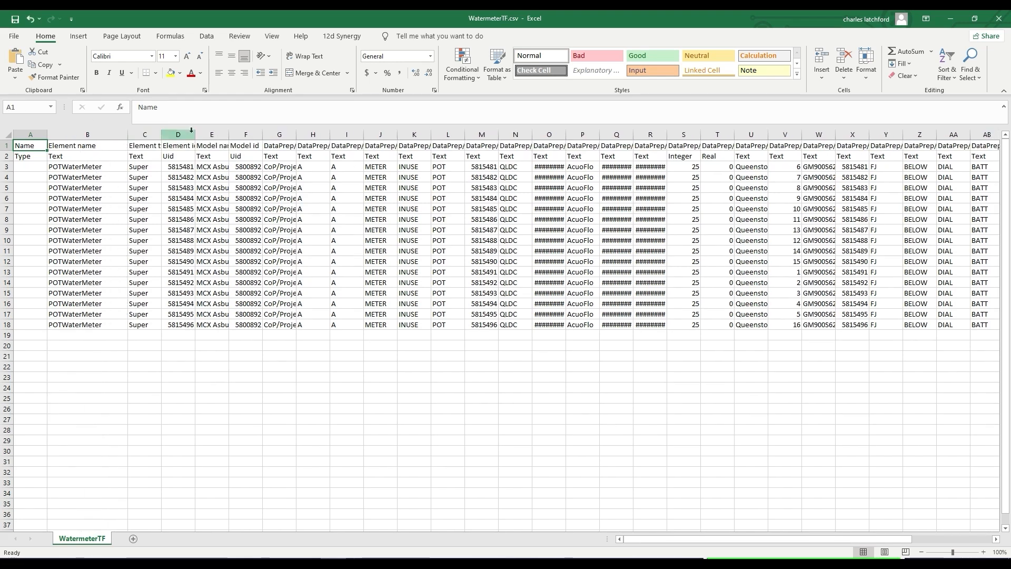
drag(195, 135, 220, 135)
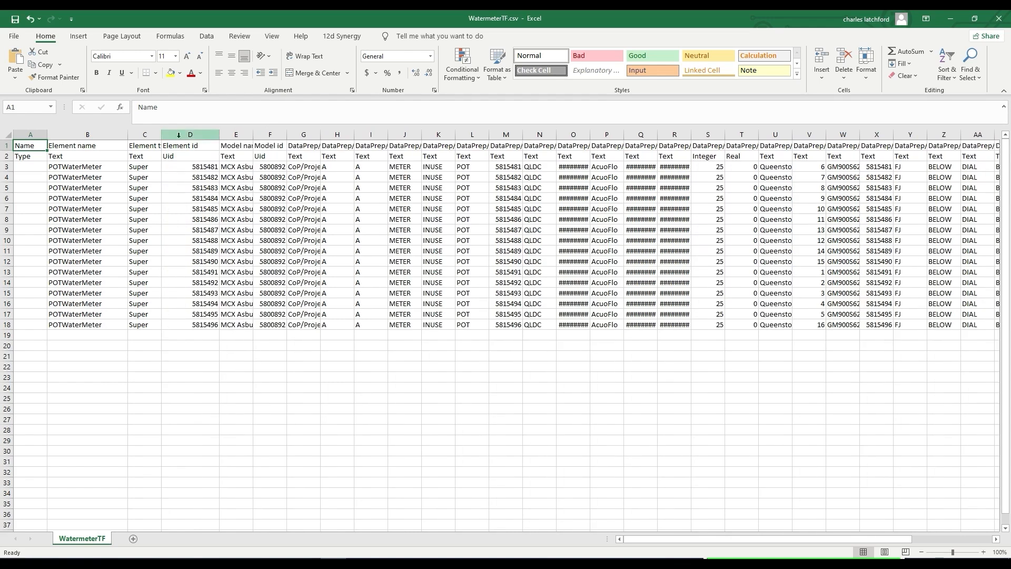
click(189, 135)
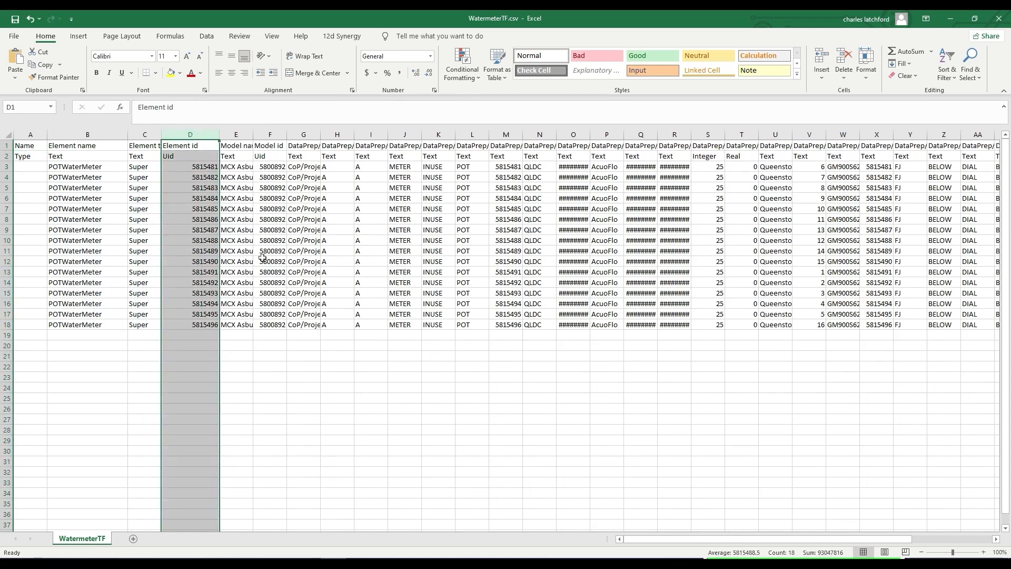
click(270, 136)
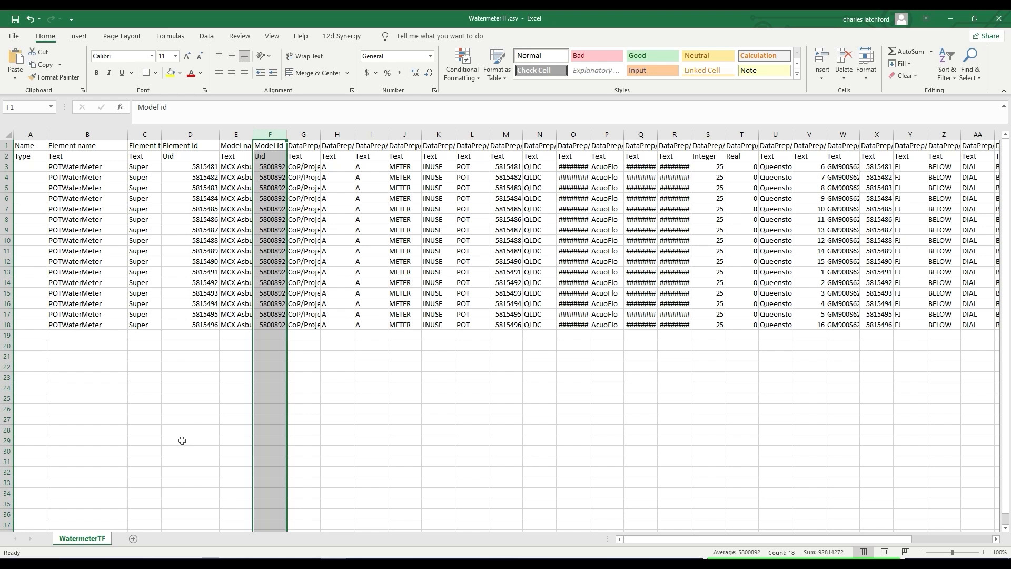
- Insert a blank column at AK, directly before the Water_Meter Node_Name column
drag(646, 543, 900, 543)
click(970, 134)
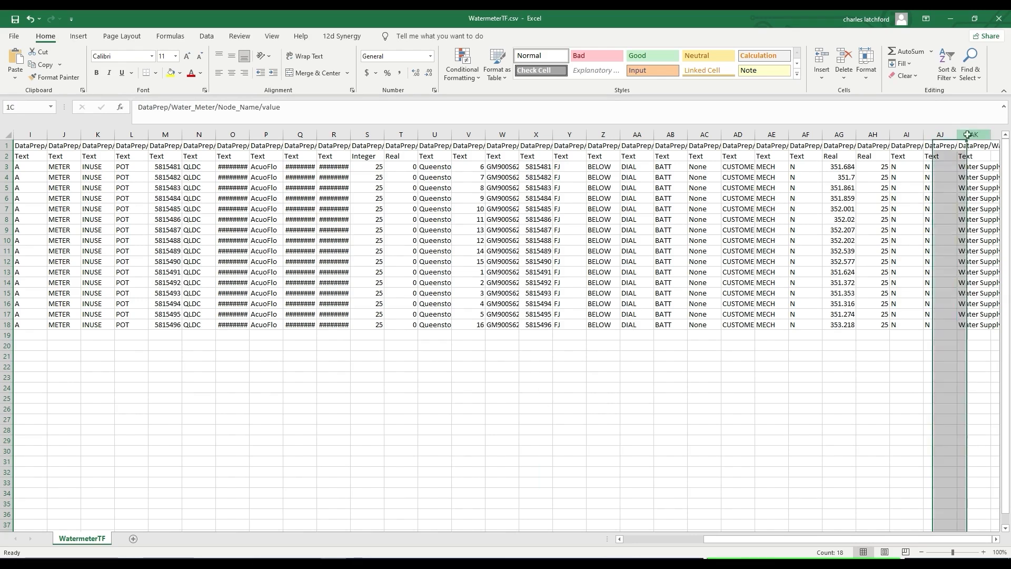
right_click(966, 135)
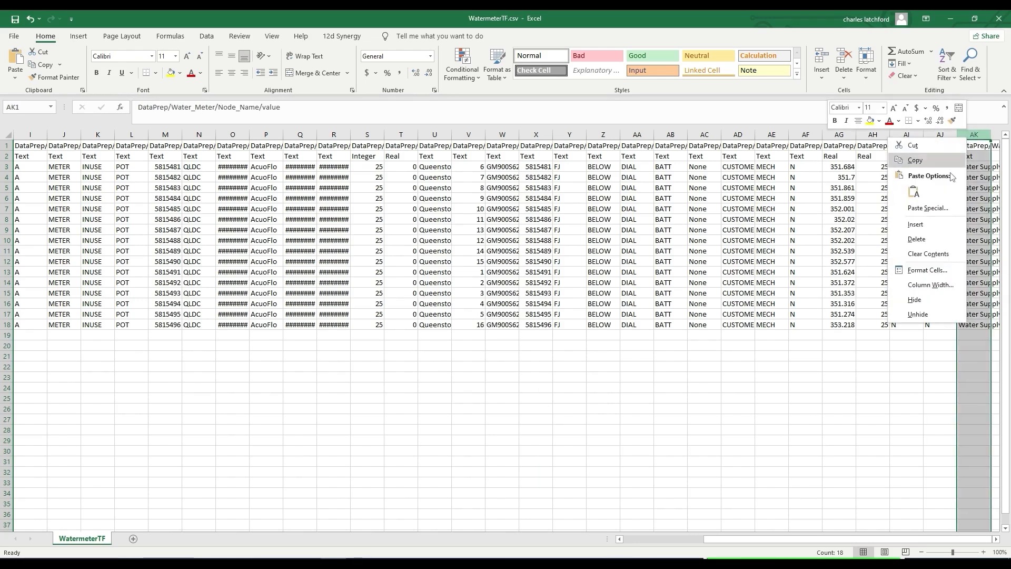
click(943, 226)
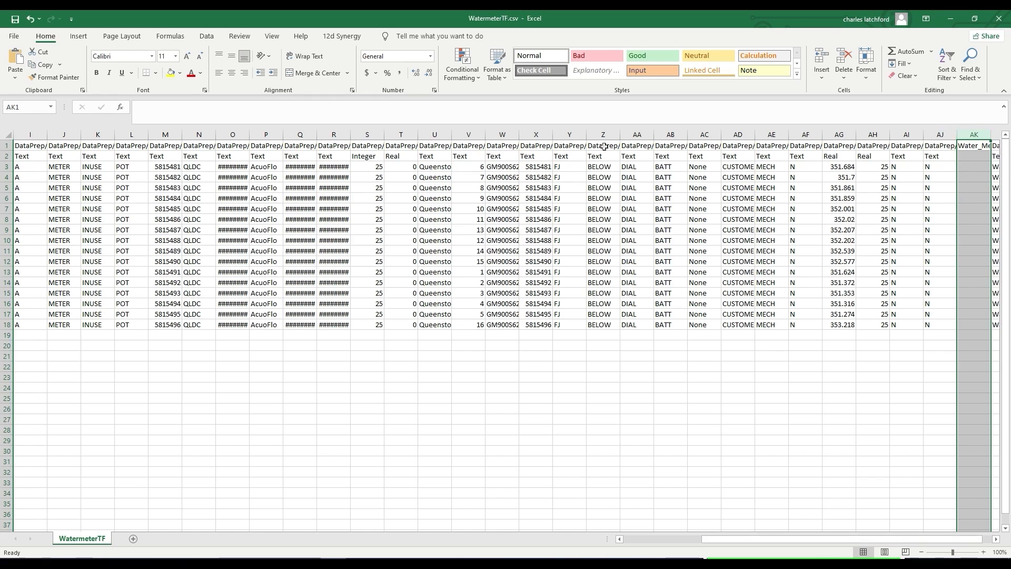
- Hide columns Y to AI and widen columns AJ and AK so the full Telemetry heading can be read
drag(560, 136, 925, 135)
right_click(925, 136)
click(953, 293)
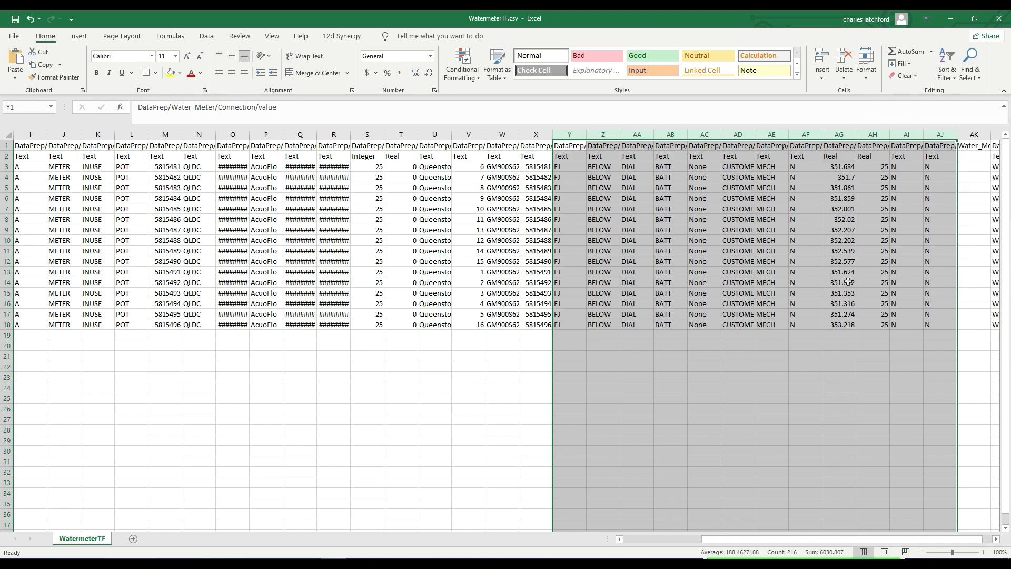
click(772, 314)
drag(586, 136, 774, 138)
click(662, 177)
drag(556, 135, 686, 136)
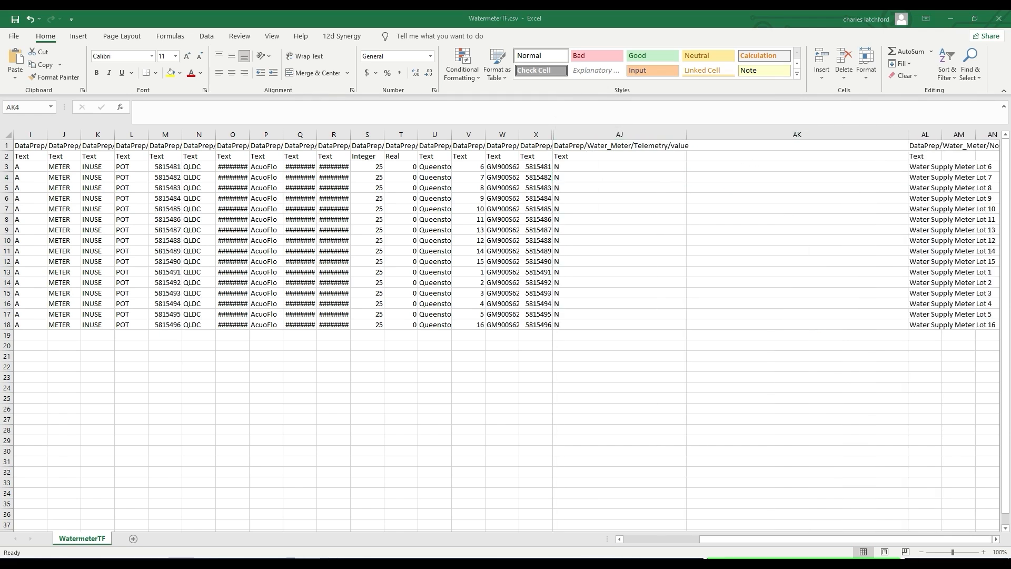
- Enter the heading DataPrep/Water_Meter/ Serial_Num/value in AK1 and the type text in AK2
click(706, 146)
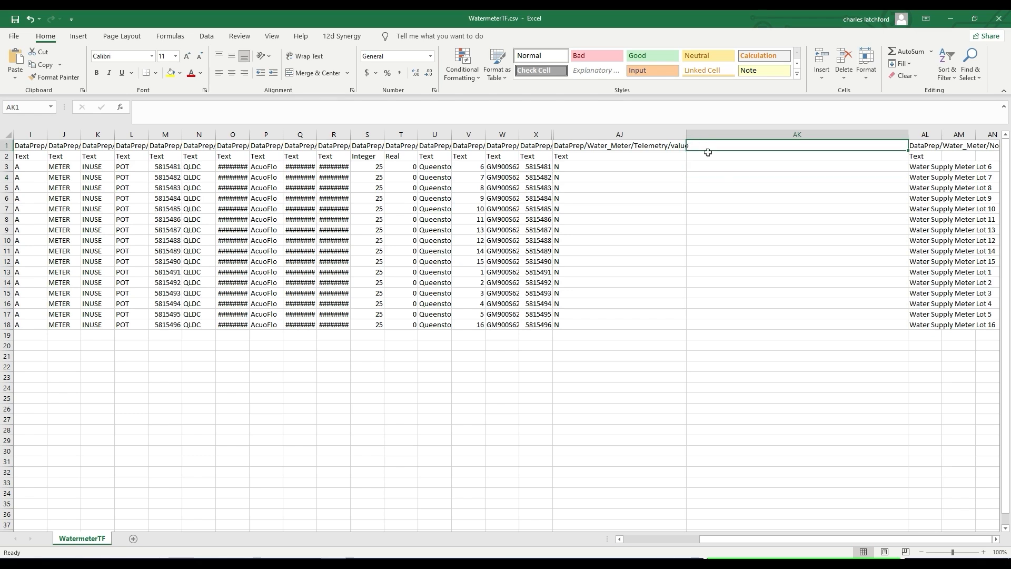
key(ctrl+v)
key(Return)
double_click(699, 157)
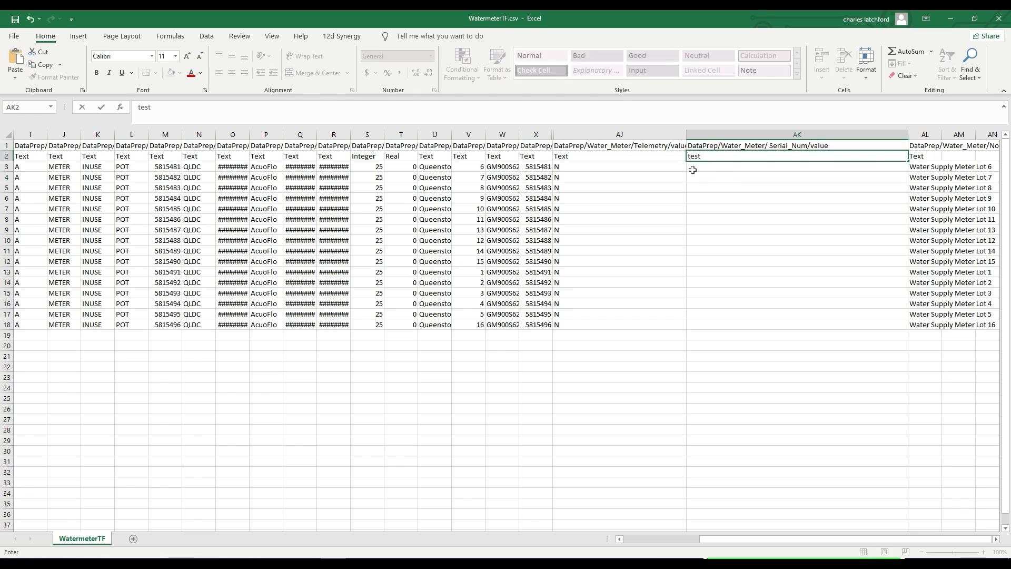
key(BackSpace)
- Enter serial number 210813SM001 in AK3 and fill the series down to AK18
click(701, 166)
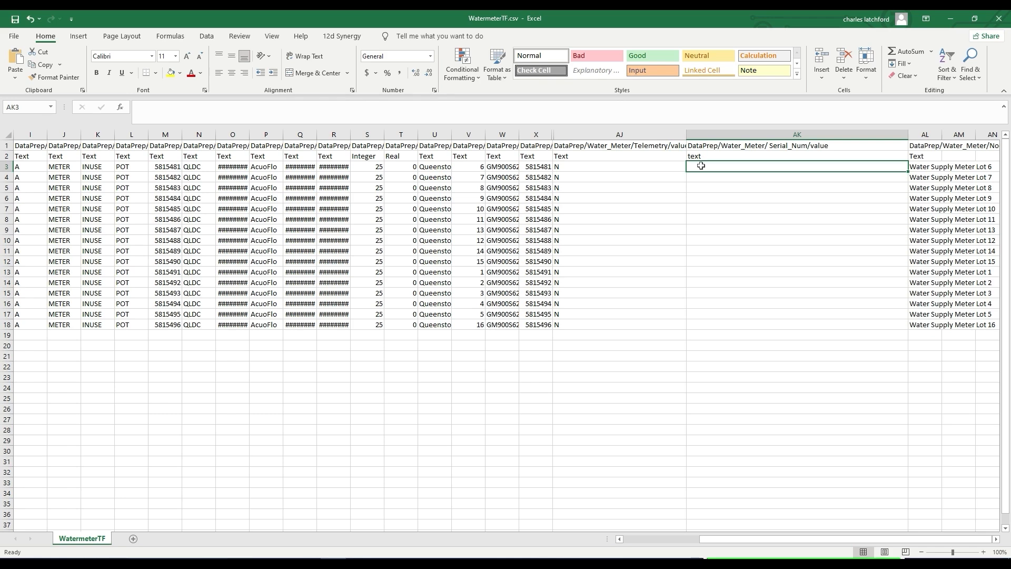
text(210813)
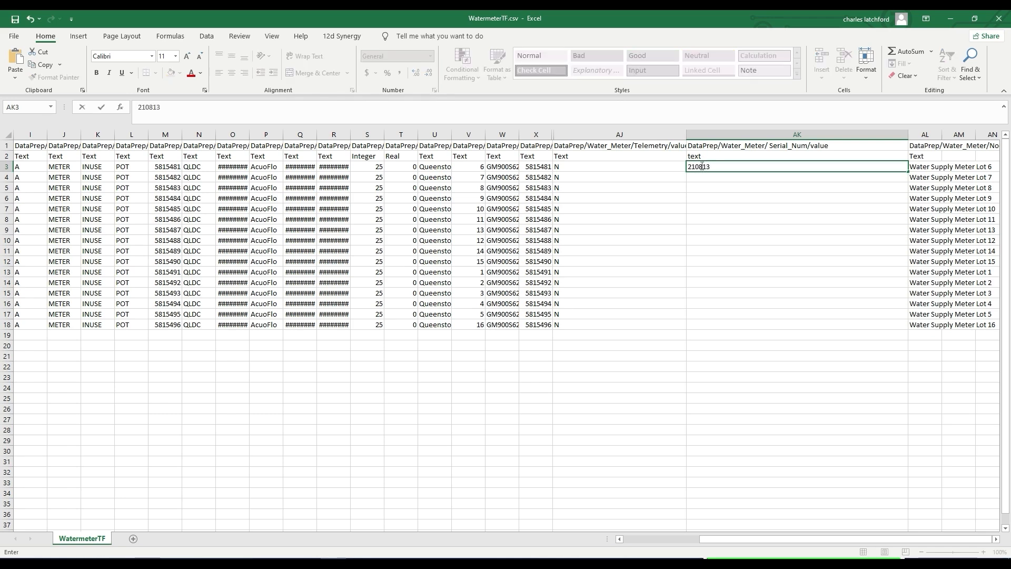
text(SM001)
key(Return)
click(701, 166)
drag(904, 173, 888, 331)
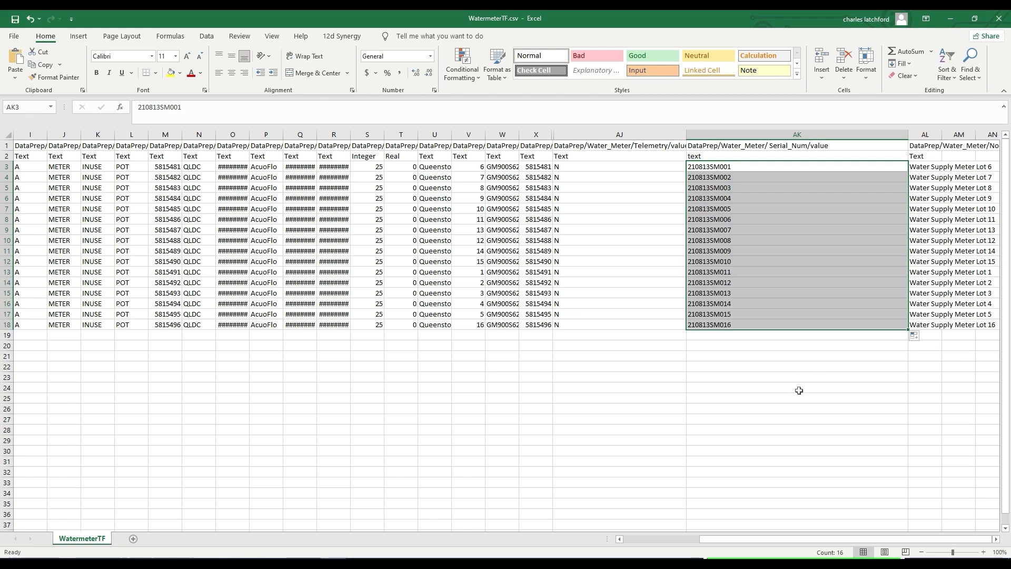
- Save WatermeterTF.csv, keeping the comma-delimited CSV format, and close Excel
click(806, 365)
click(16, 20)
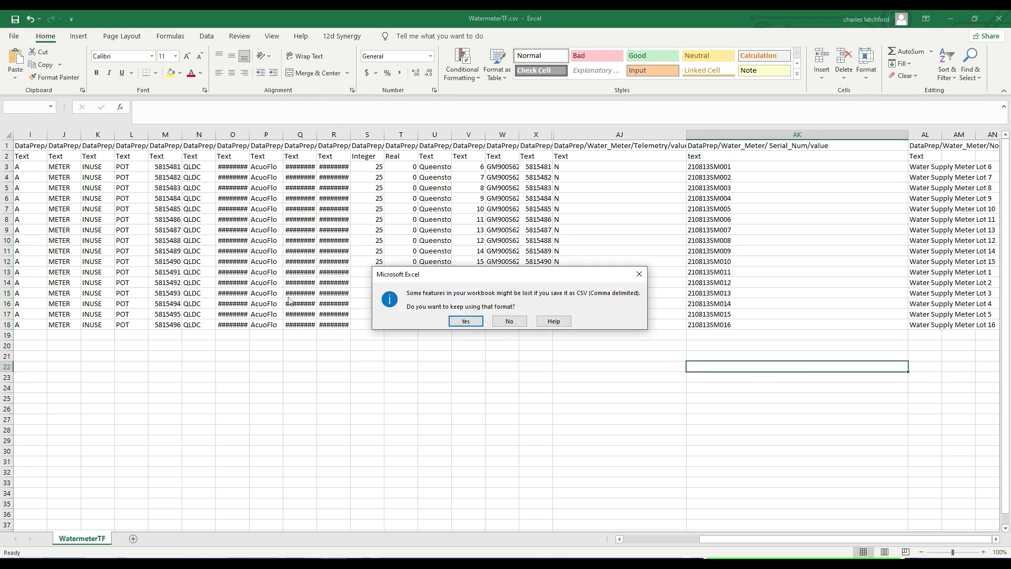
click(464, 321)
click(999, 18)
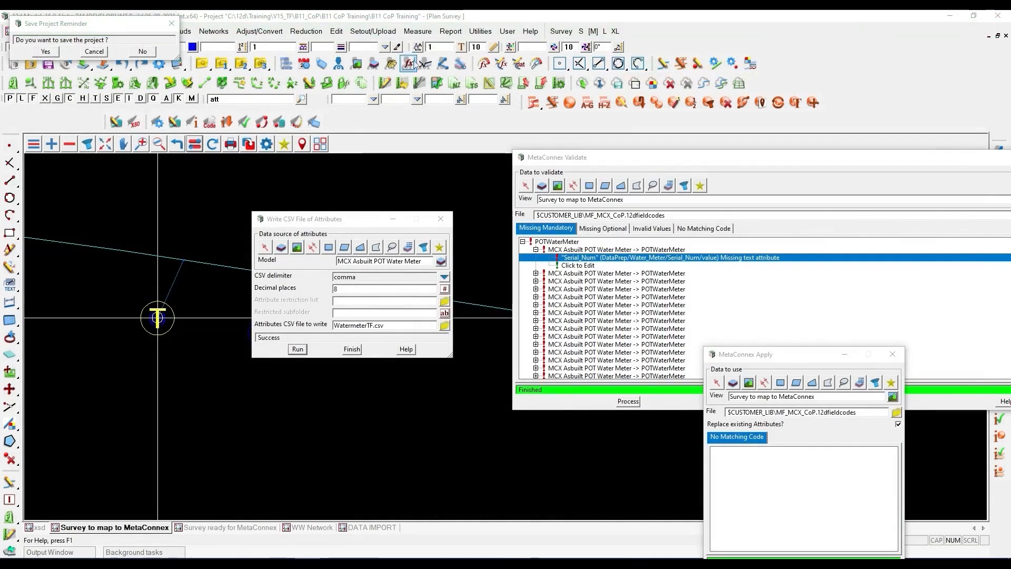
- Read the attributes from WatermeterTF.csv back into the project using the comma delimiter
click(480, 31)
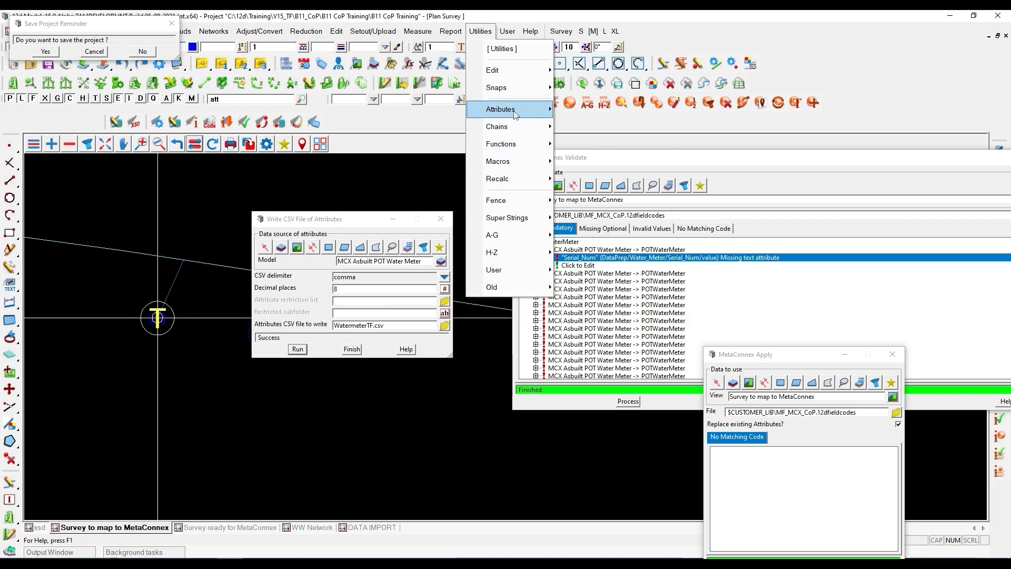
mouse_move(513, 112)
mouse_move(615, 182)
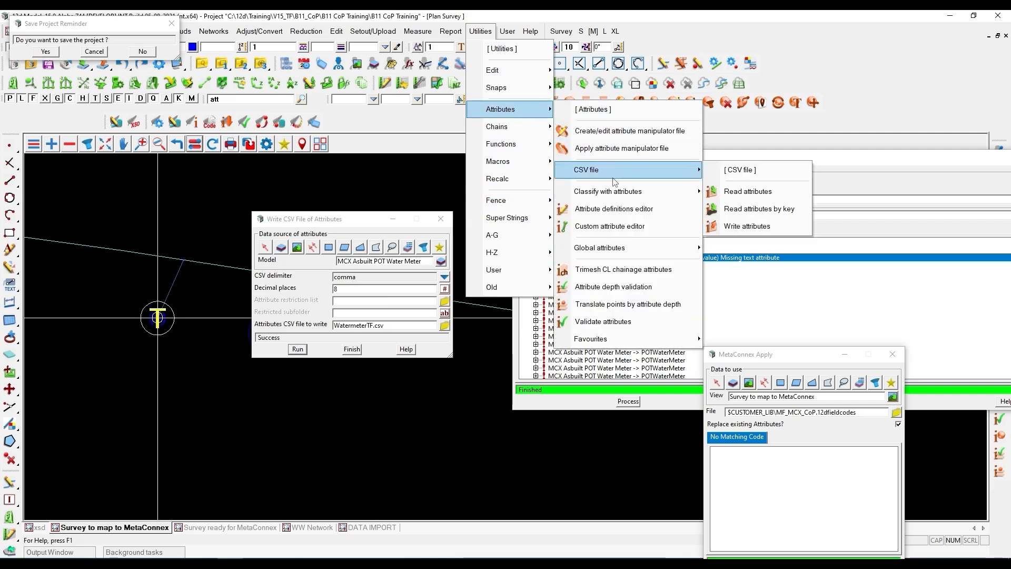
click(748, 191)
click(926, 212)
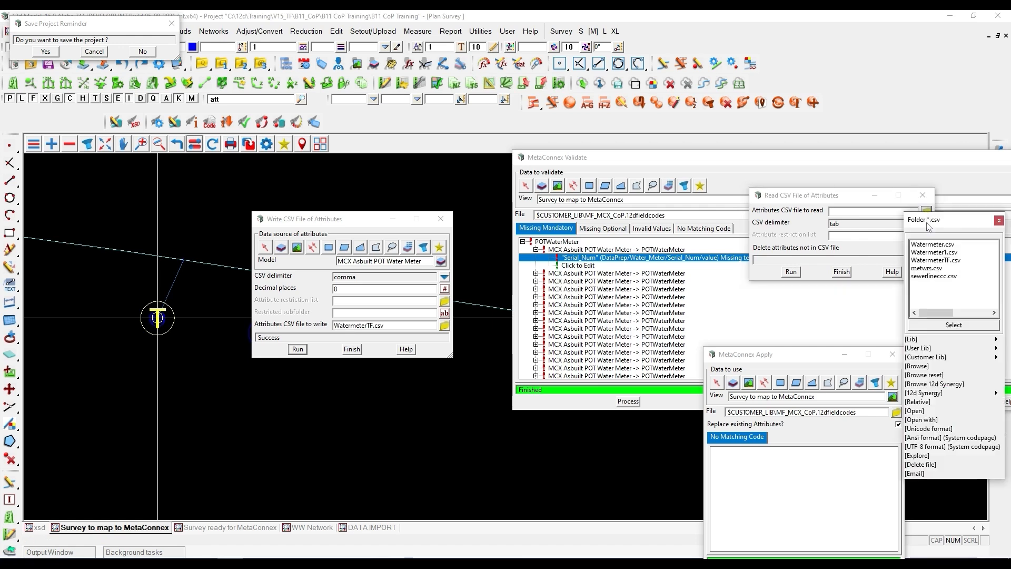
double_click(935, 260)
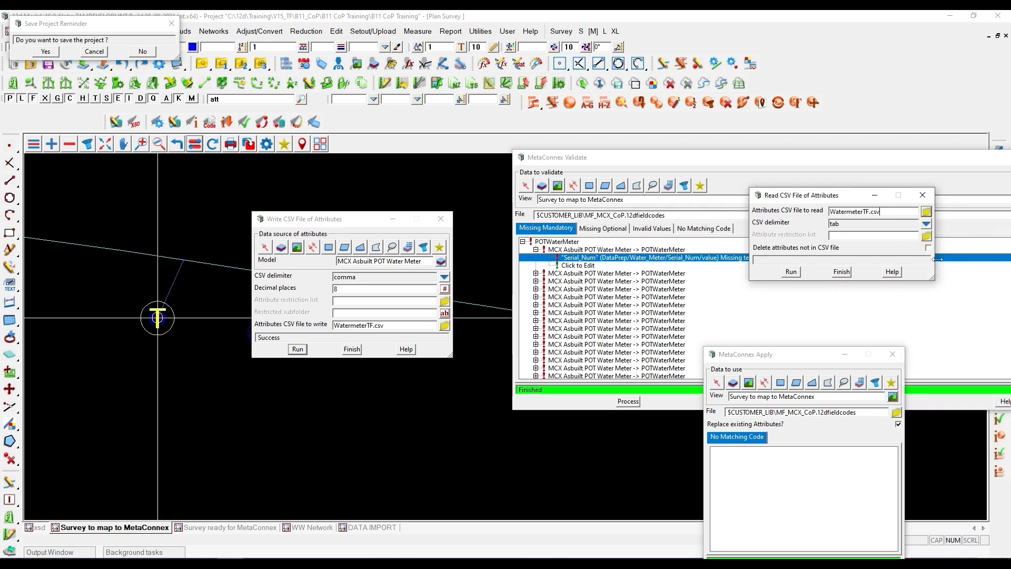
click(926, 223)
click(942, 246)
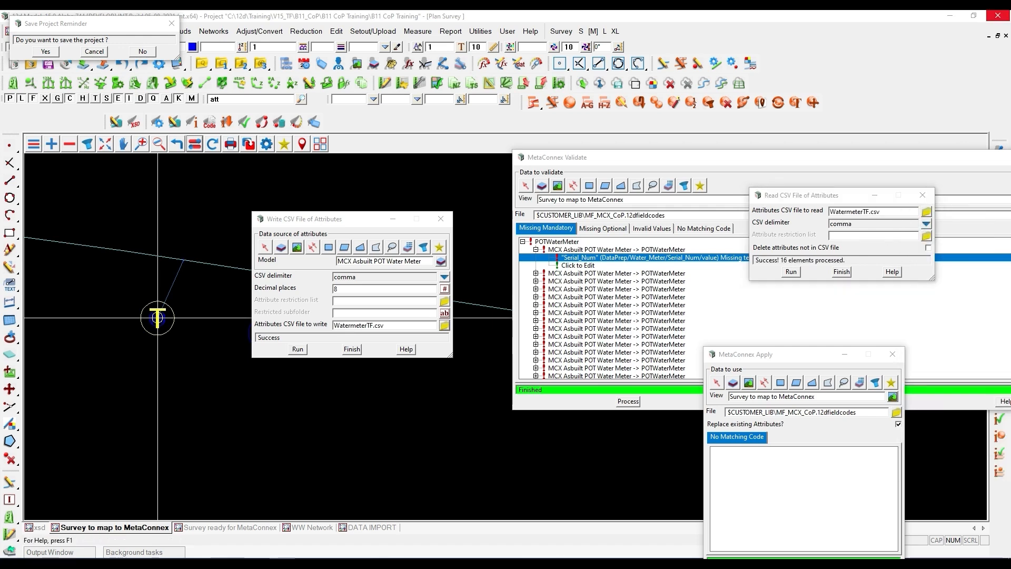
drag(783, 192, 751, 182)
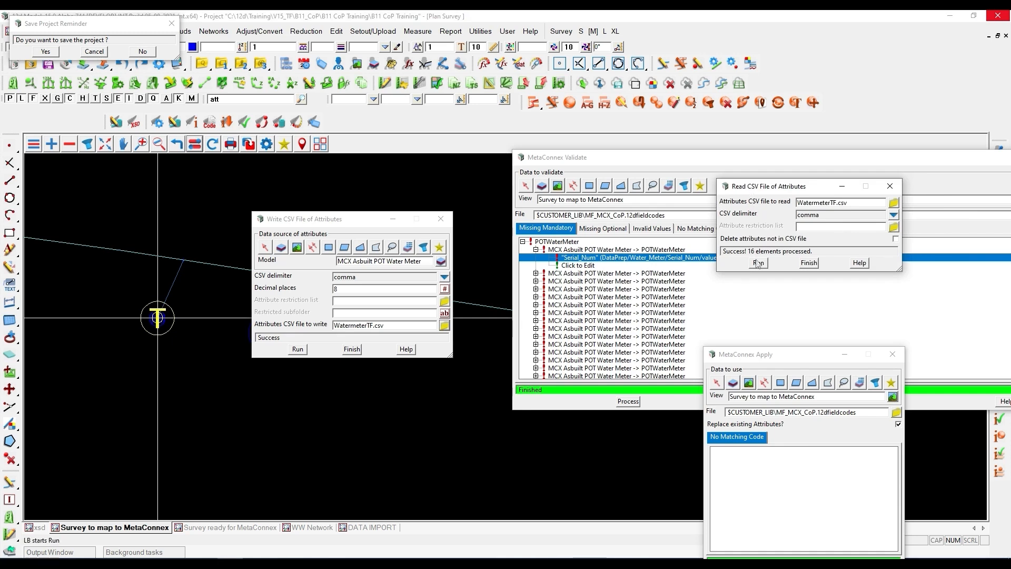
click(757, 262)
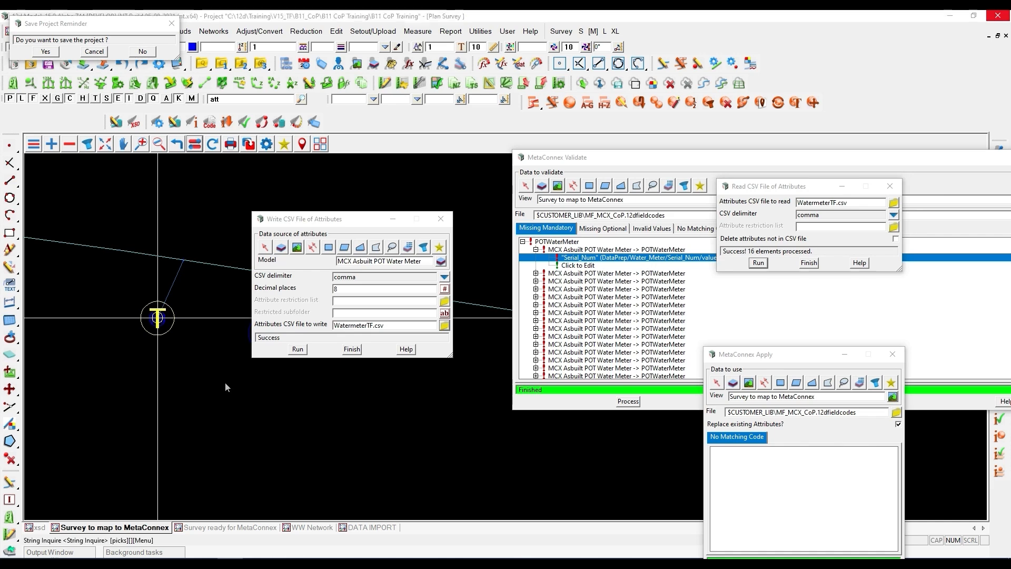
- Inspect the MetaConnex attributes of the Lot 7 water meter to check for the imported serial number
key(F3)
click(365, 448)
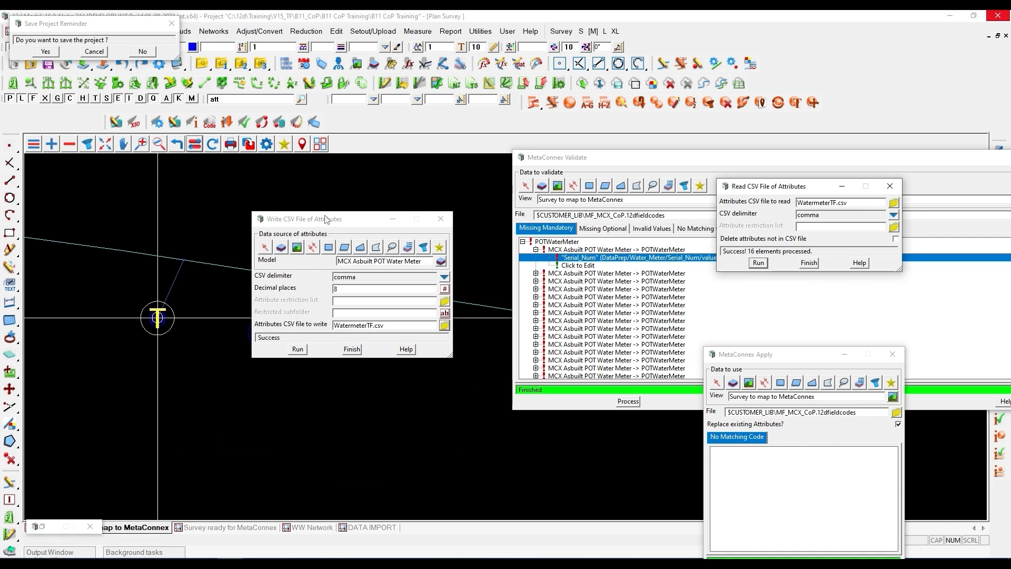
click(268, 334)
click(267, 336)
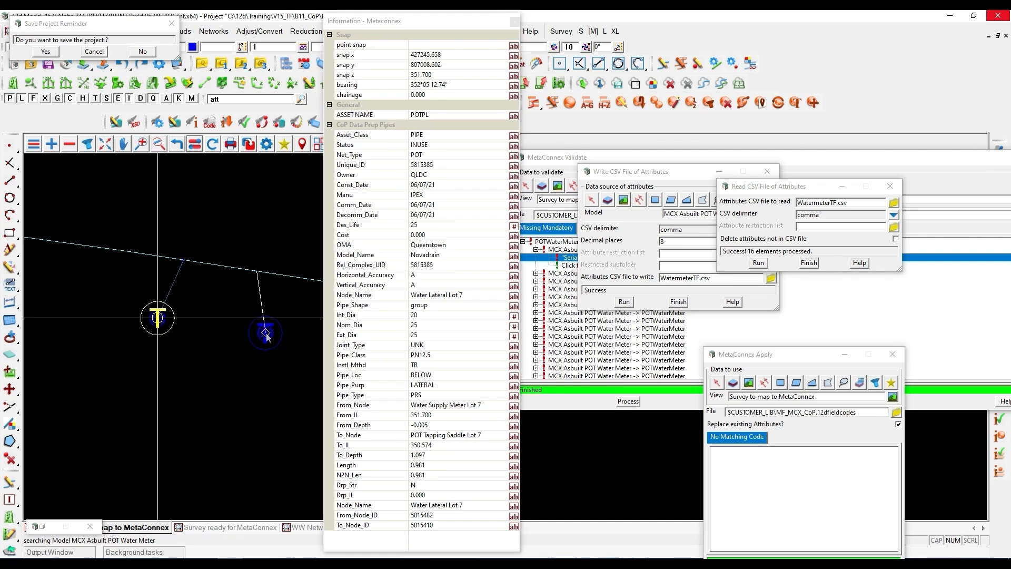
click(266, 336)
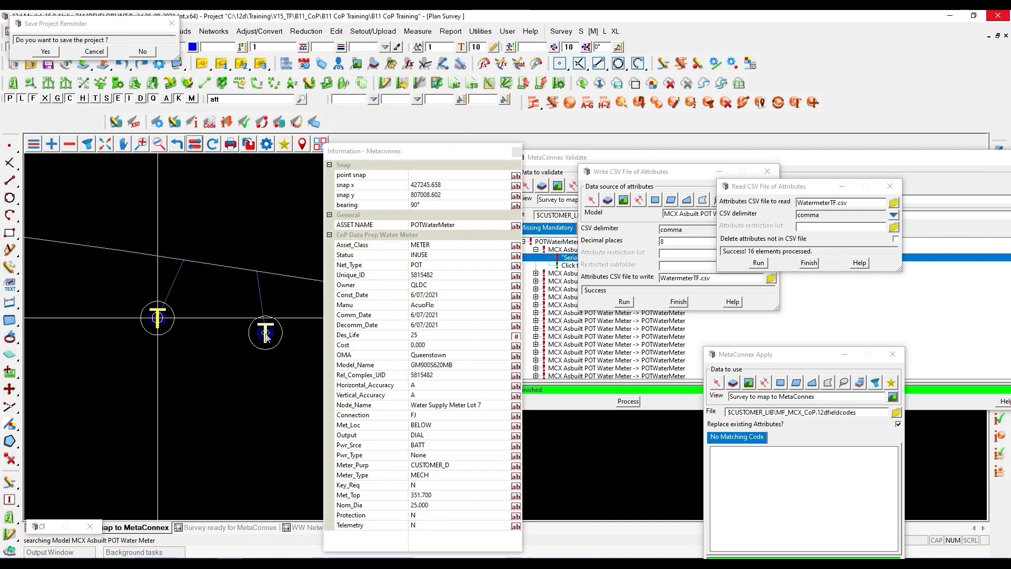
click(266, 337)
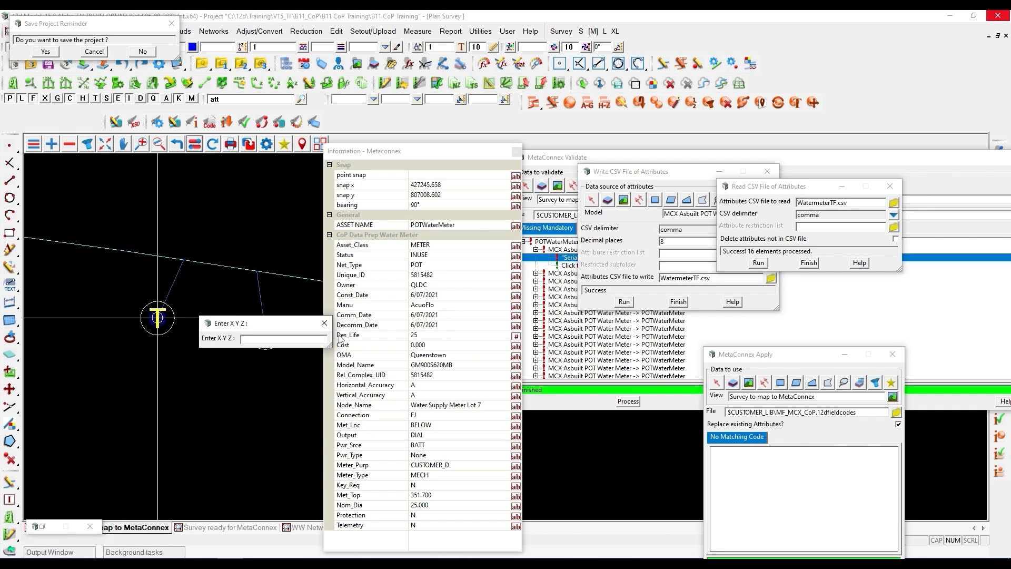
click(324, 323)
- Re-run MetaConnex Validate on the Survey to map to MetaConnex view and expand the POTWaterMeter entry under missing mandatory attributes
click(586, 386)
click(628, 401)
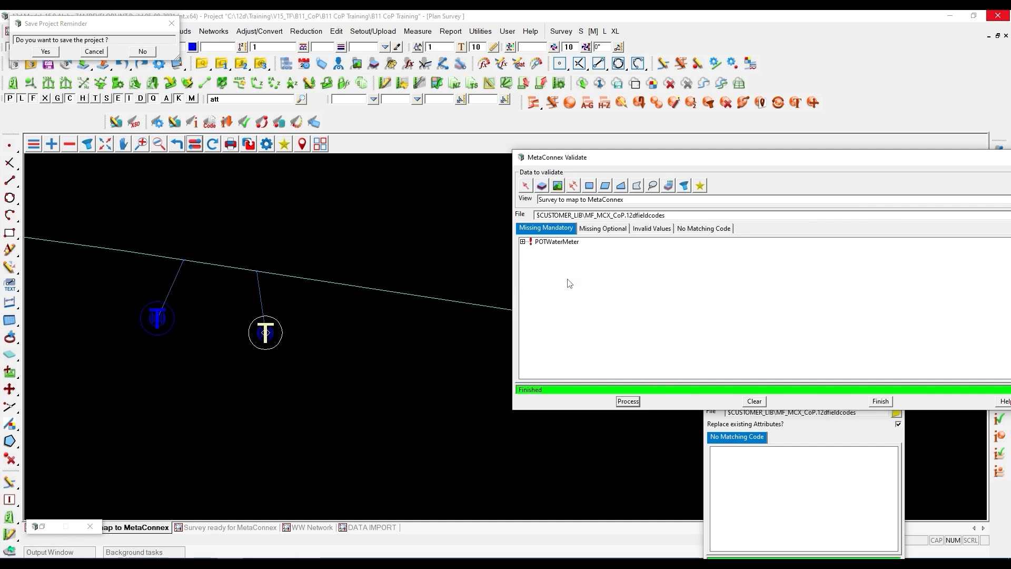
click(522, 242)
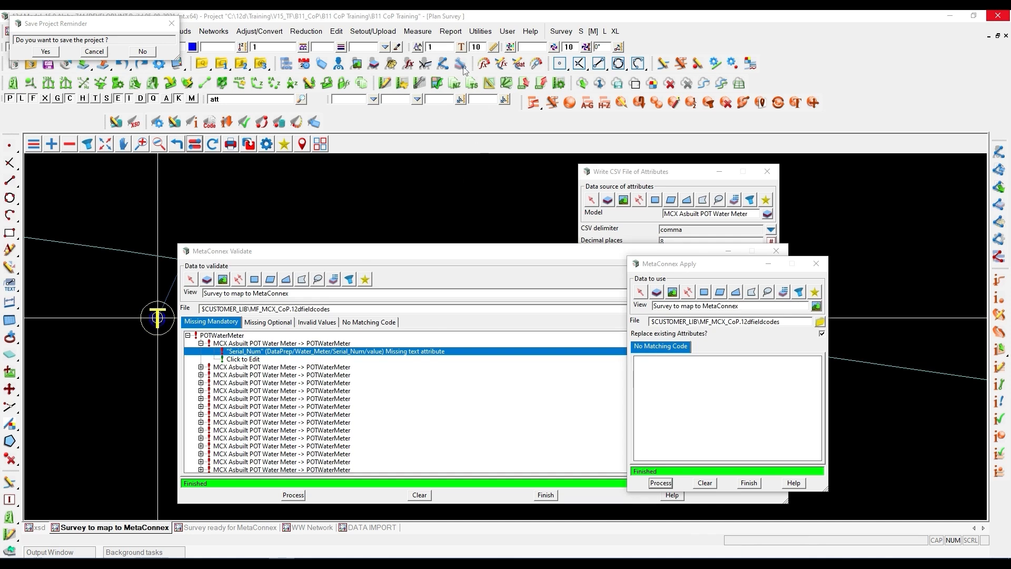
- Start a fresh CSV attribute read, choose WatermeterTF.csv with the comma delimiter, and run the import
click(479, 32)
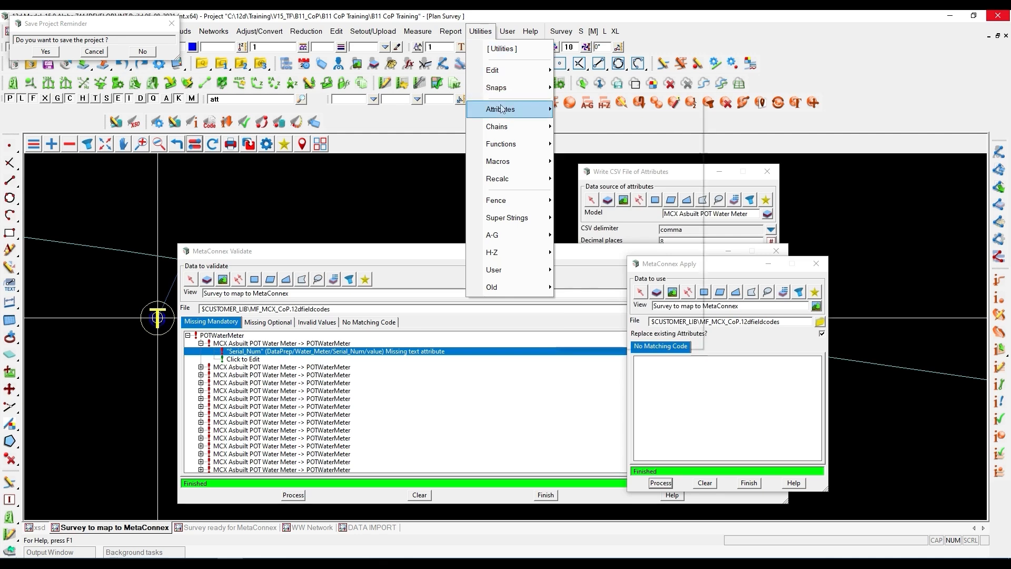
mouse_move(500, 109)
mouse_move(616, 172)
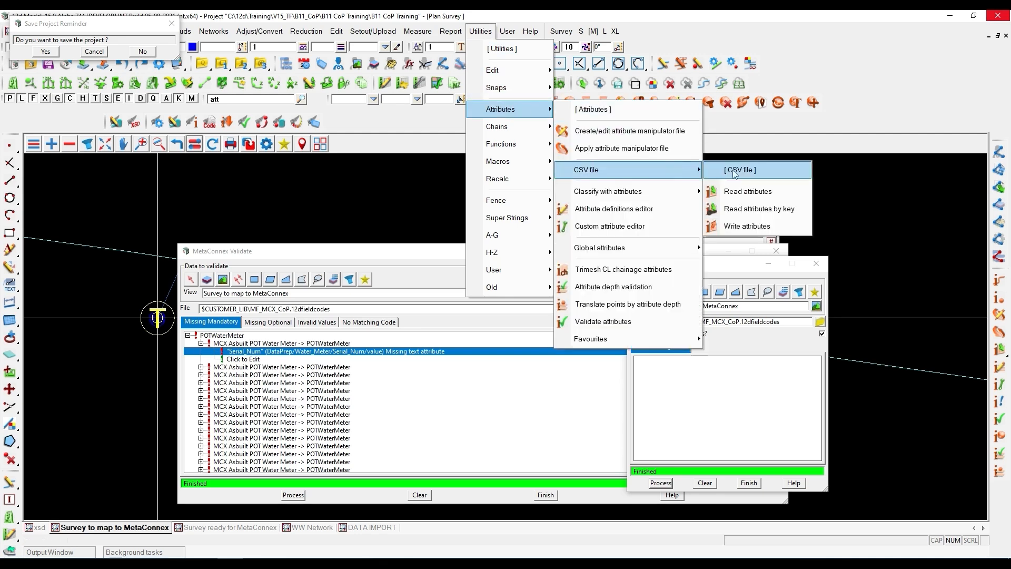
click(754, 200)
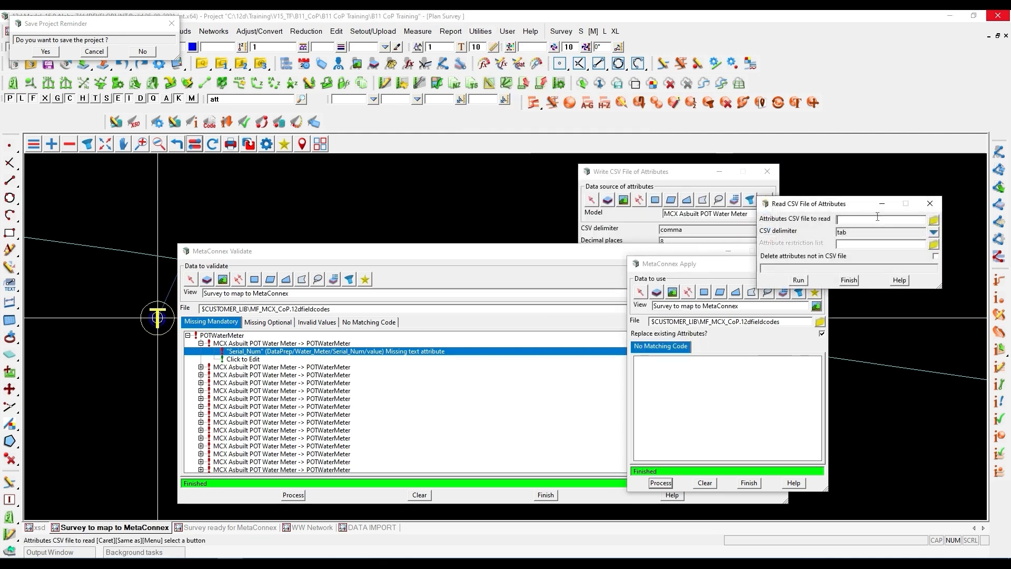
click(933, 220)
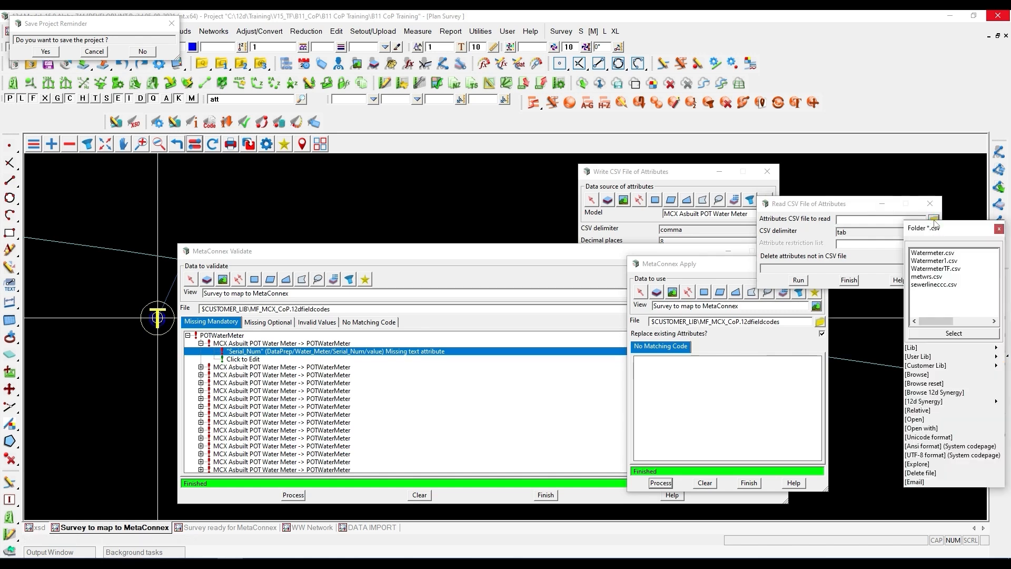
double_click(933, 269)
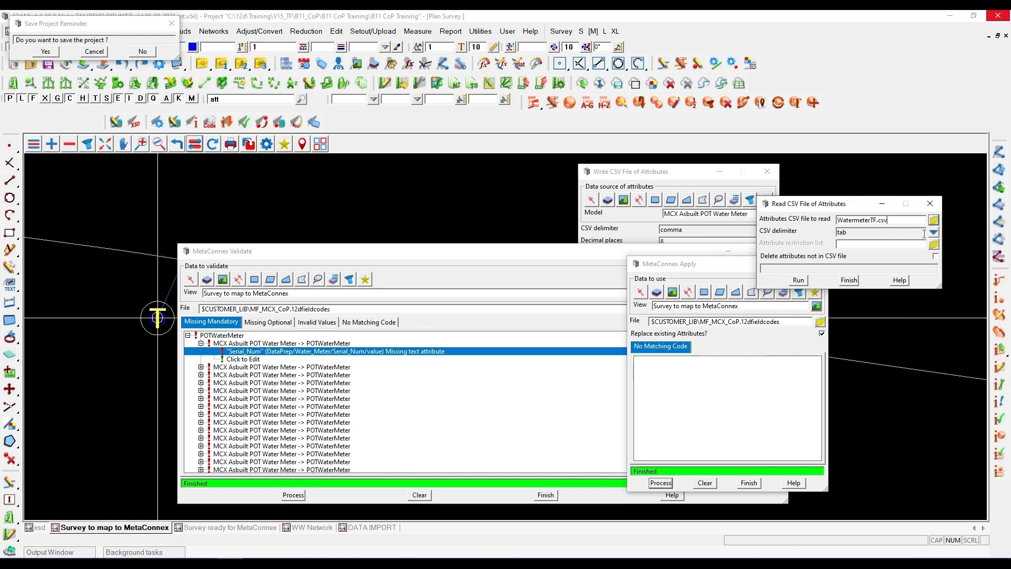
click(933, 232)
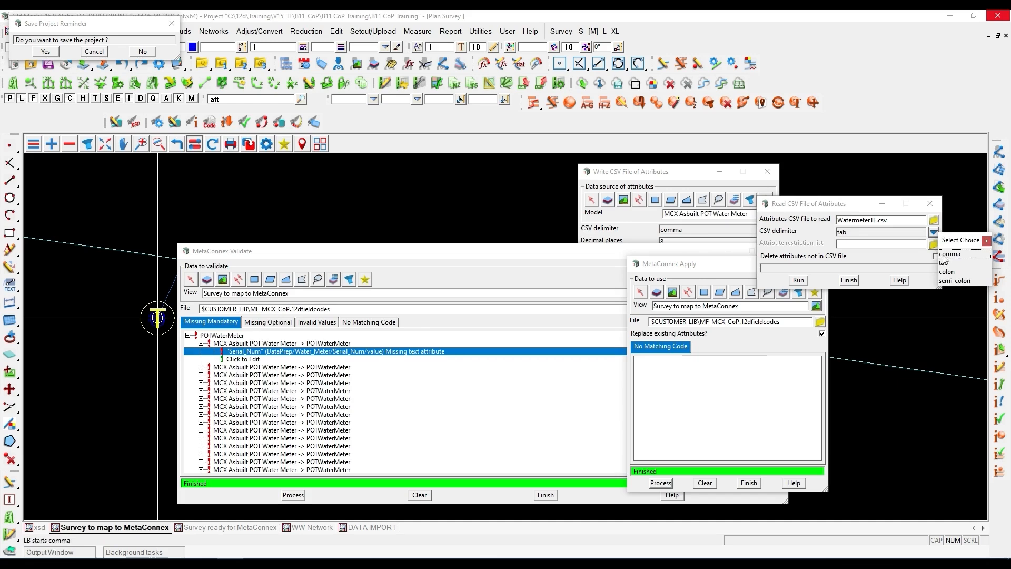
click(953, 253)
click(798, 281)
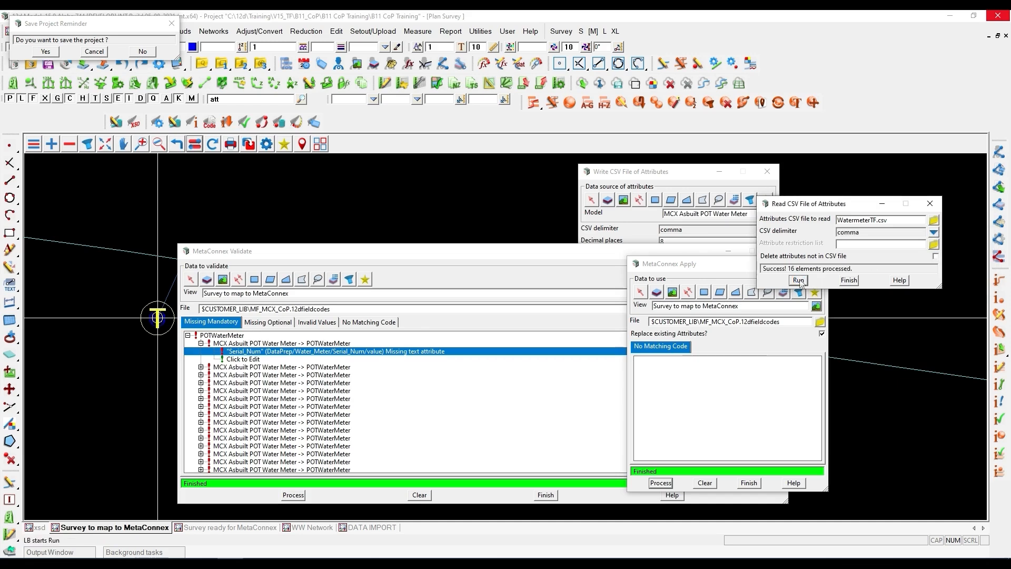
drag(764, 270, 850, 268)
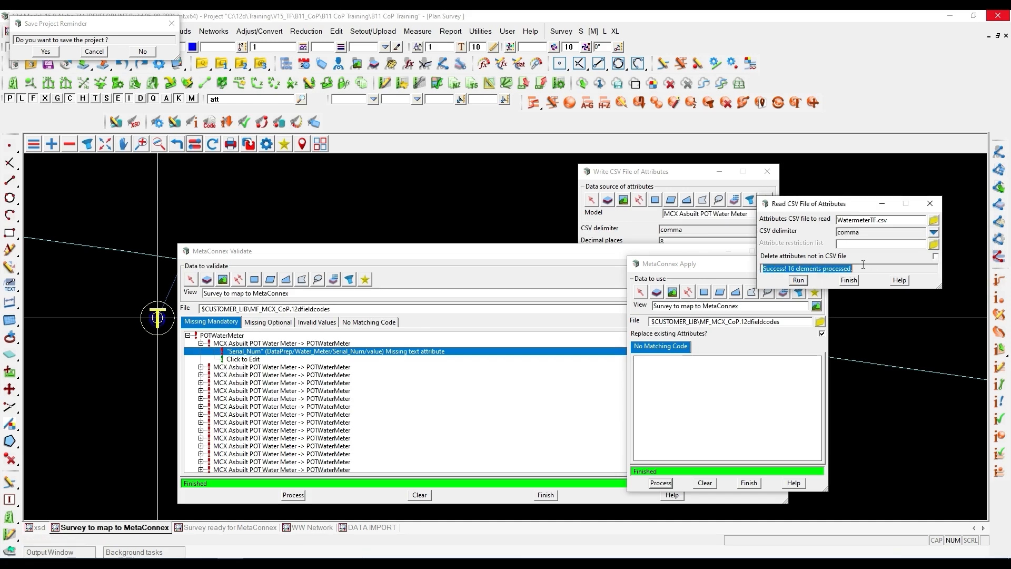
- Reapply the MetaConnex attributes, validate the view again, and expand the first water meter under POTWaterMeter
click(705, 264)
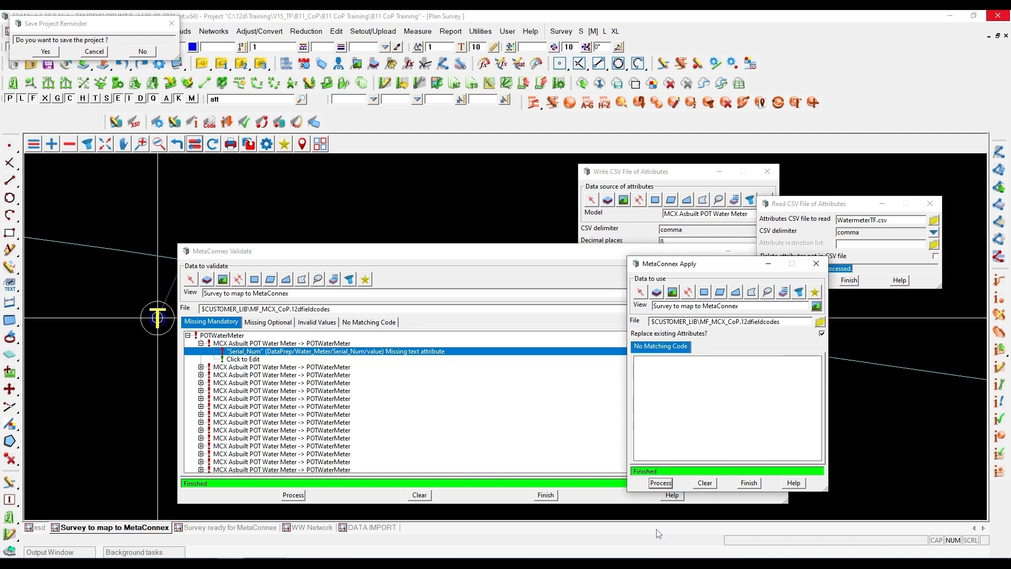
drag(662, 266, 603, 254)
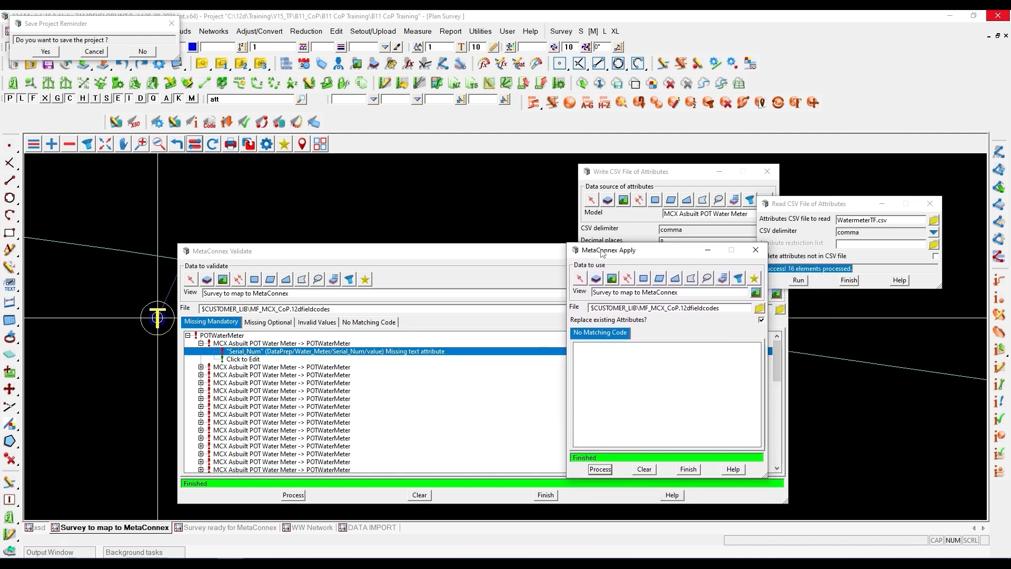
click(600, 468)
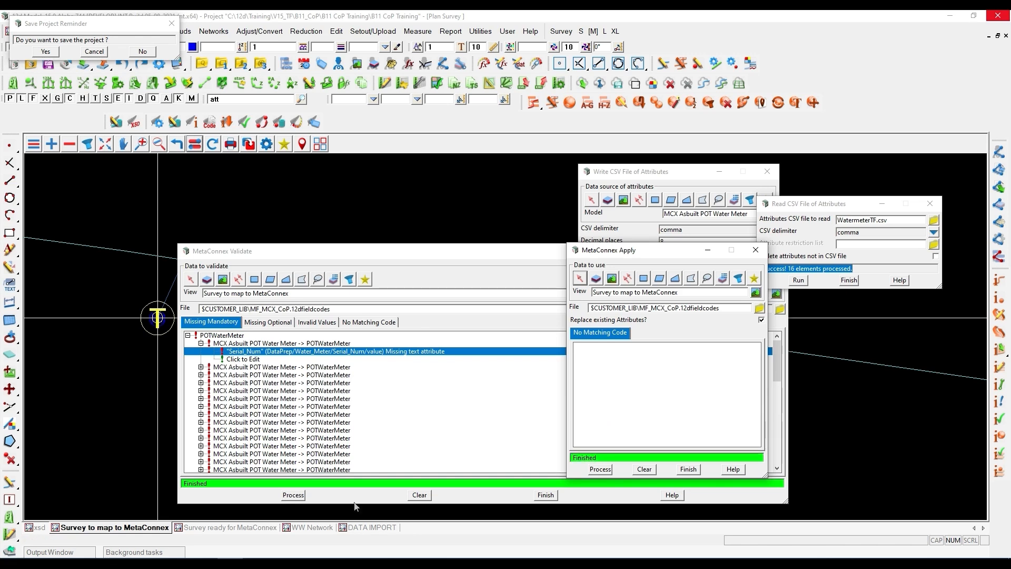
click(296, 497)
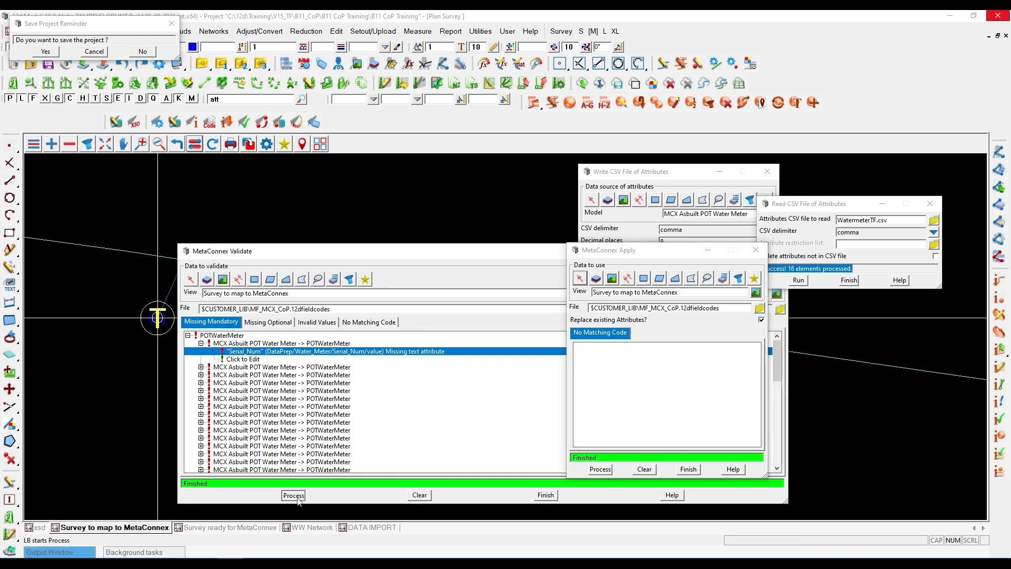
click(188, 336)
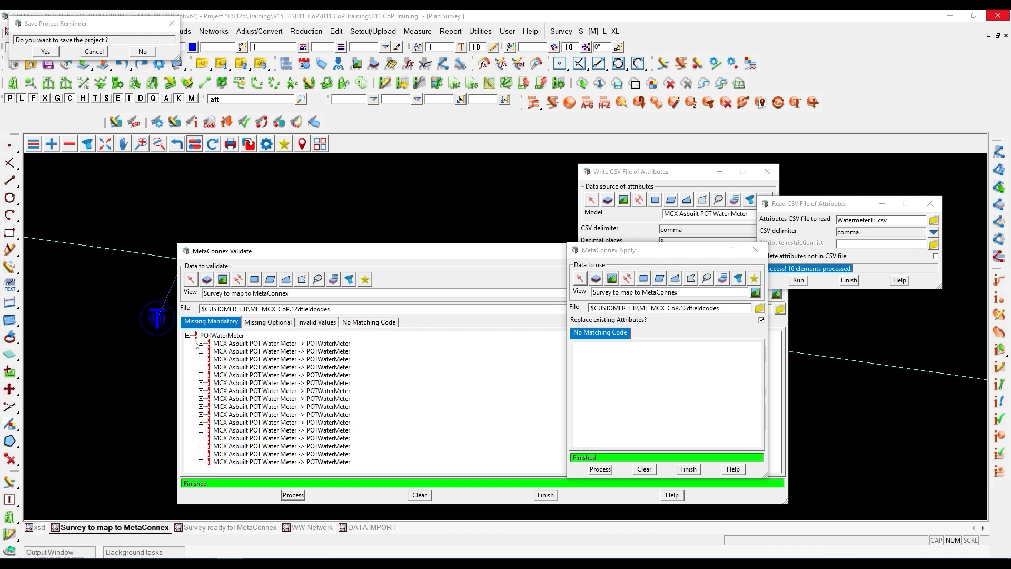
click(201, 344)
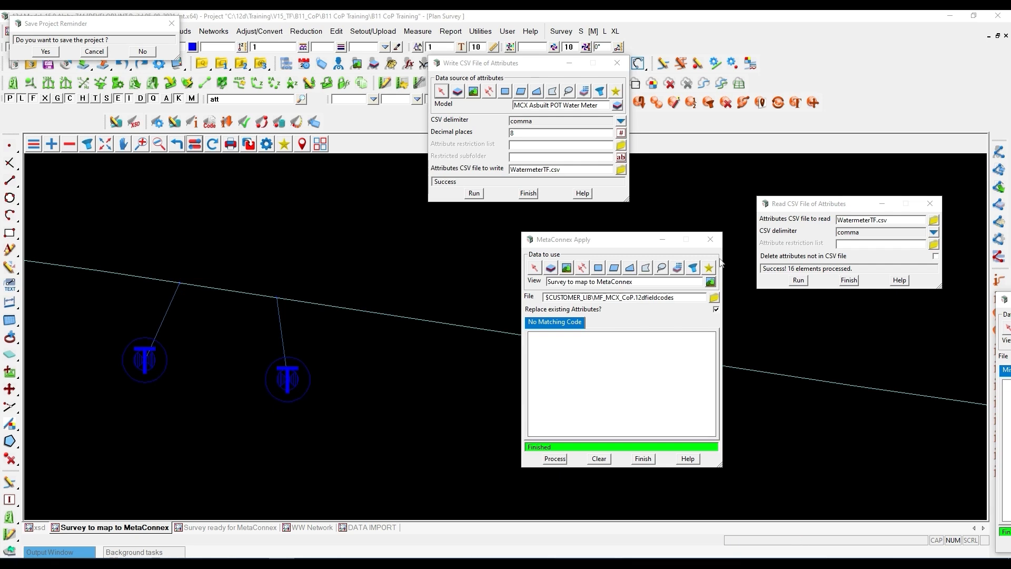
- Run the attribute import from WatermeterTF.csv again with the comma delimiter
drag(783, 207, 752, 167)
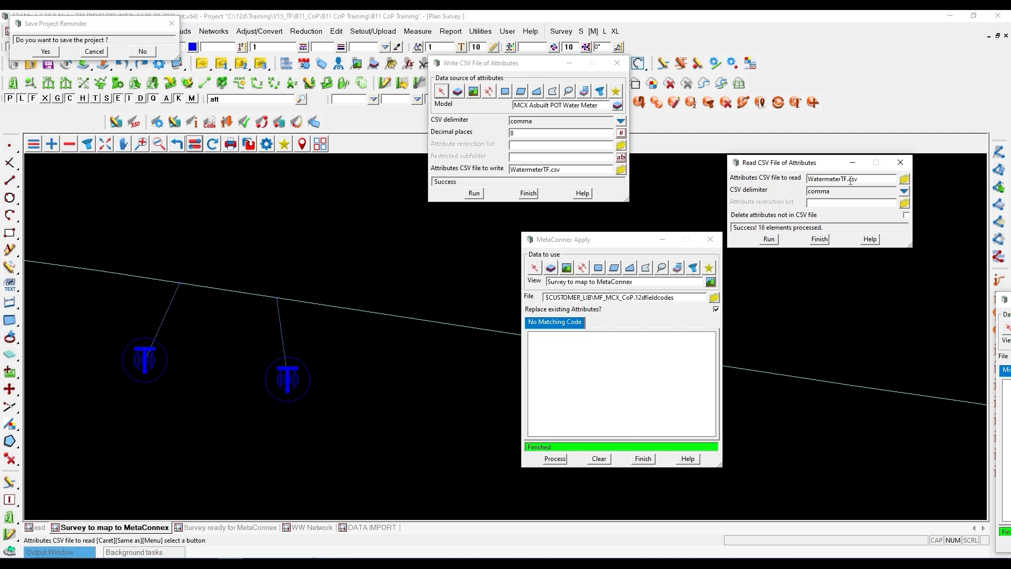
key(Tab)
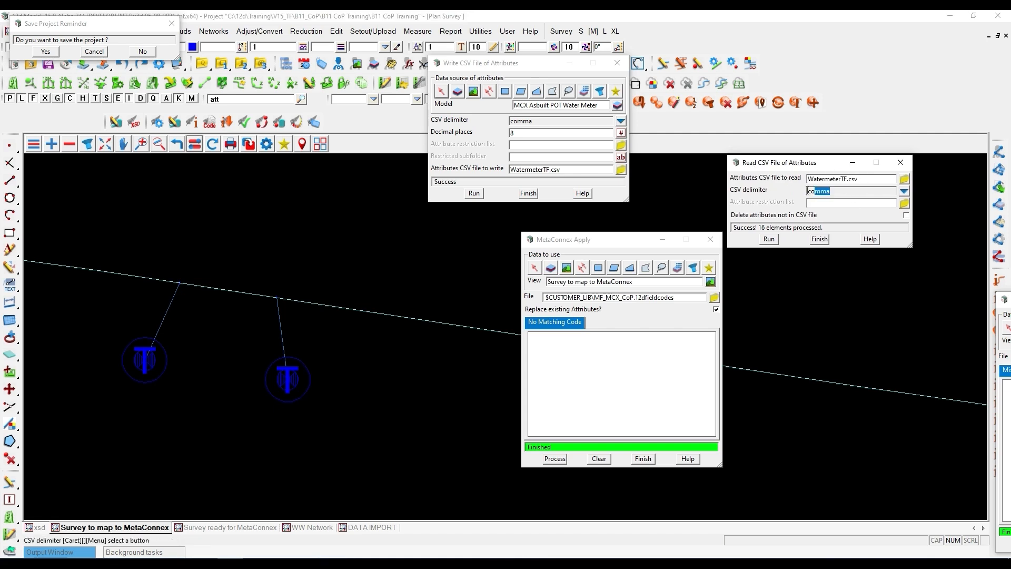
click(768, 239)
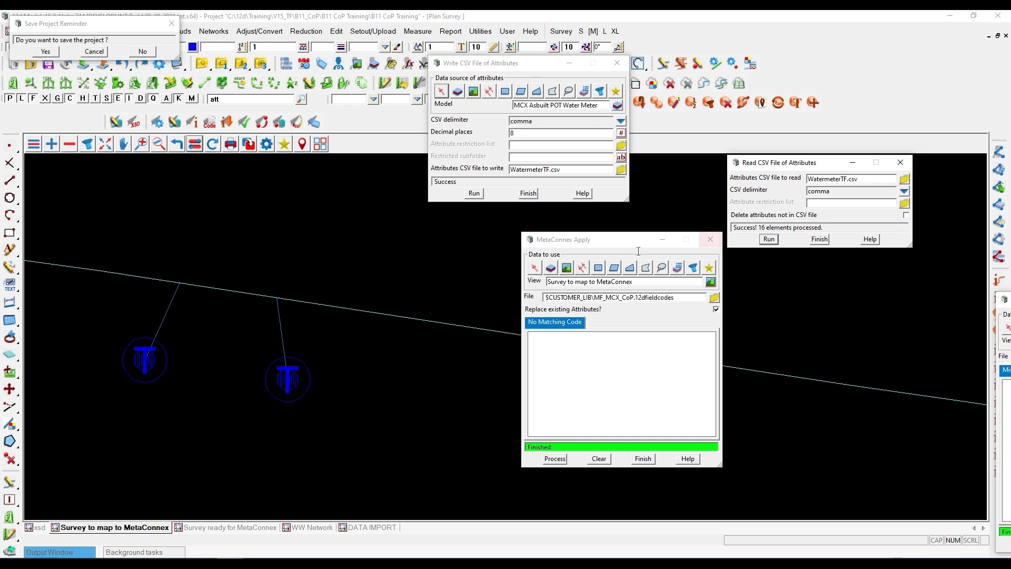
- Reapply the MF_MCX_CoP.12dfieldcodes attributes to the Survey to map to MetaConnex view and re-run the validation
drag(603, 245, 539, 232)
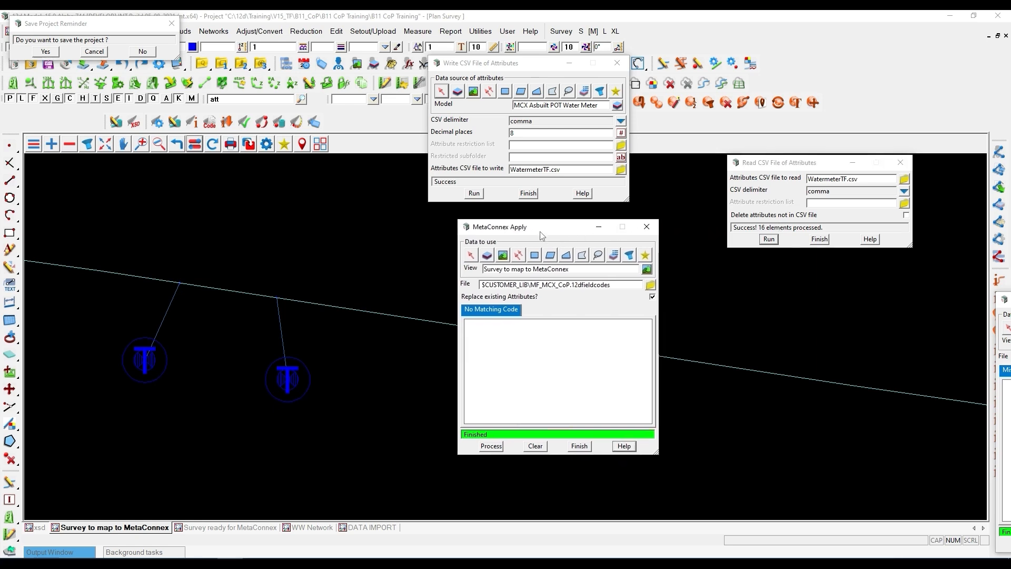
click(492, 446)
drag(1010, 299, 360, 194)
click(291, 438)
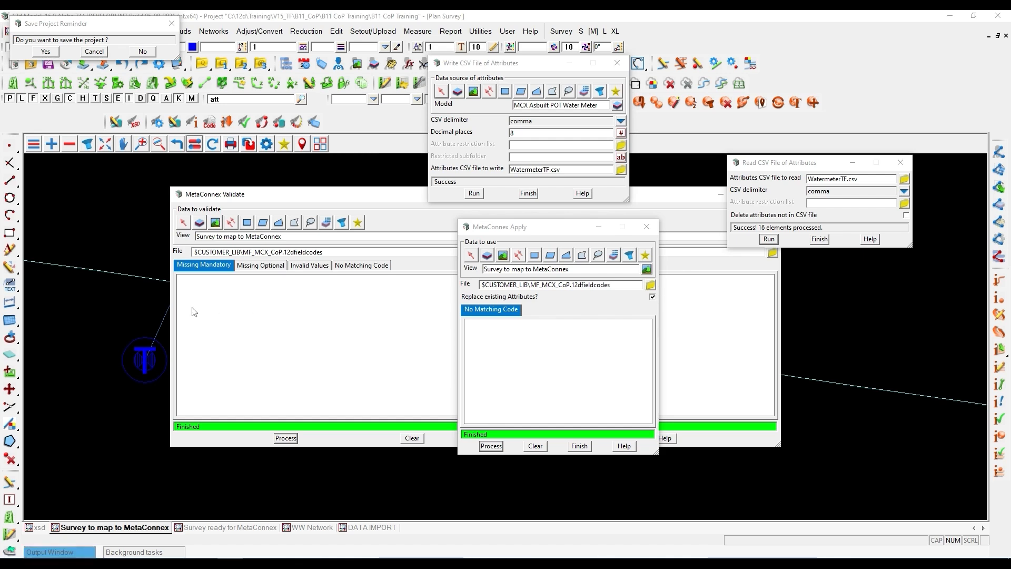
- Move the MetaConnex Validate window clear of the network plan and close MetaConnex Apply
scroll(100, 341, down, 5)
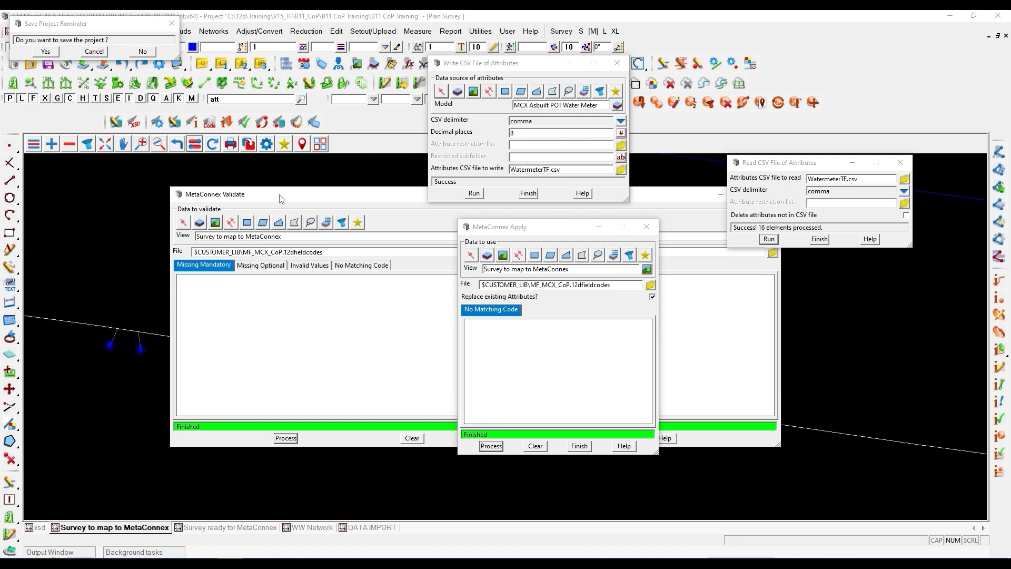
drag(279, 198, 592, 238)
scroll(258, 375, up, 5)
scroll(166, 368, down, 3)
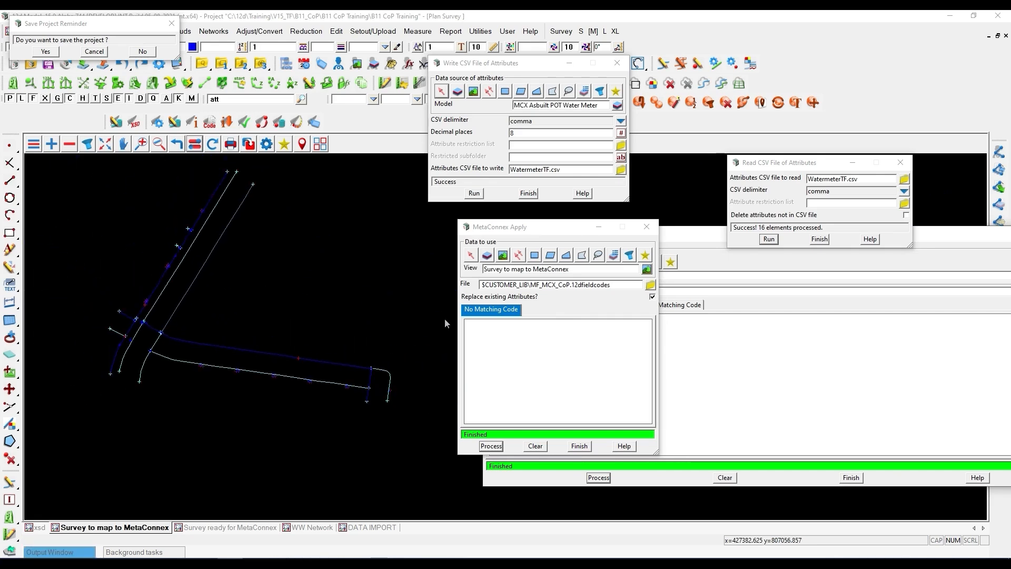
click(580, 445)
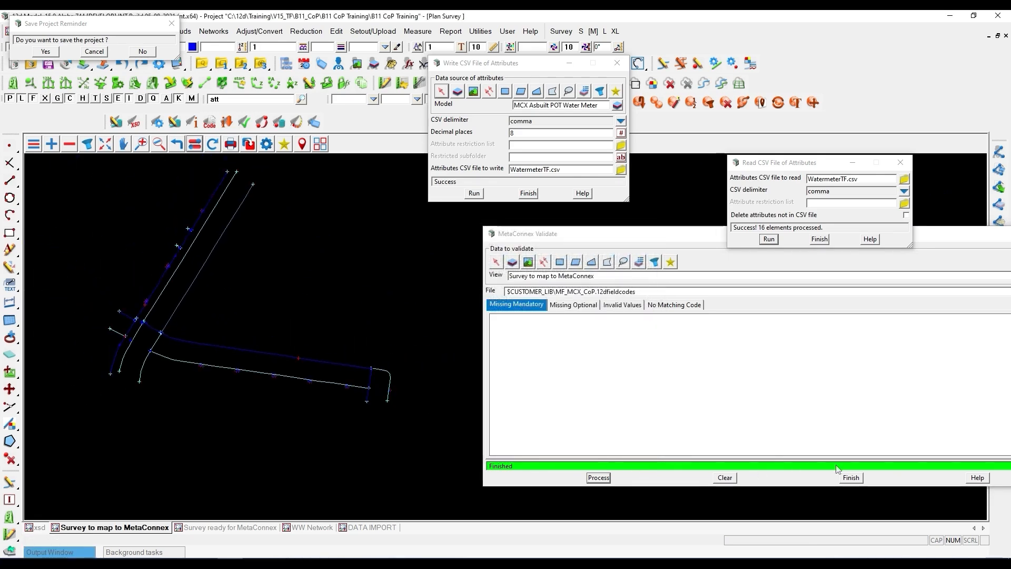
- Close the MetaConnex Validate, Read CSV File of Attributes and Write CSV File of Attributes dialogs
click(853, 477)
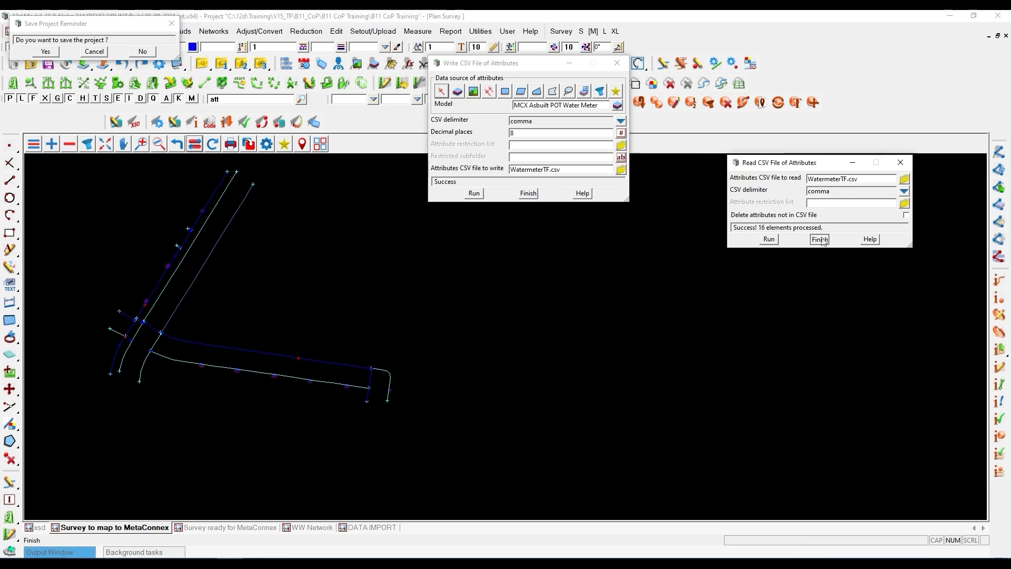
click(819, 240)
click(528, 193)
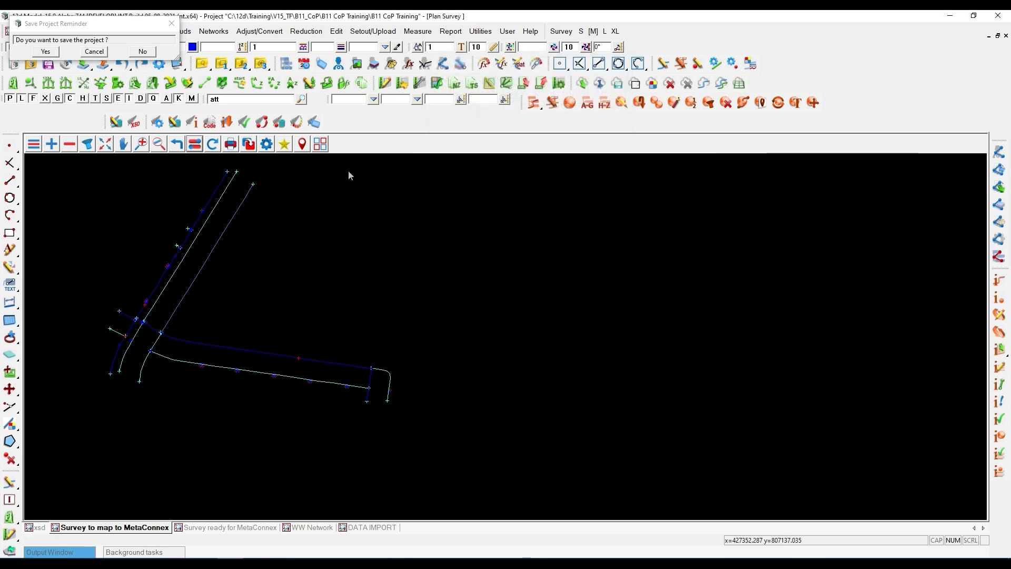
- Load the saved favourite showing all service networks and lots in the Survey to map to MetaConnex view, and dismiss the save project reminder
click(284, 144)
mouse_move(515, 164)
double_click(547, 191)
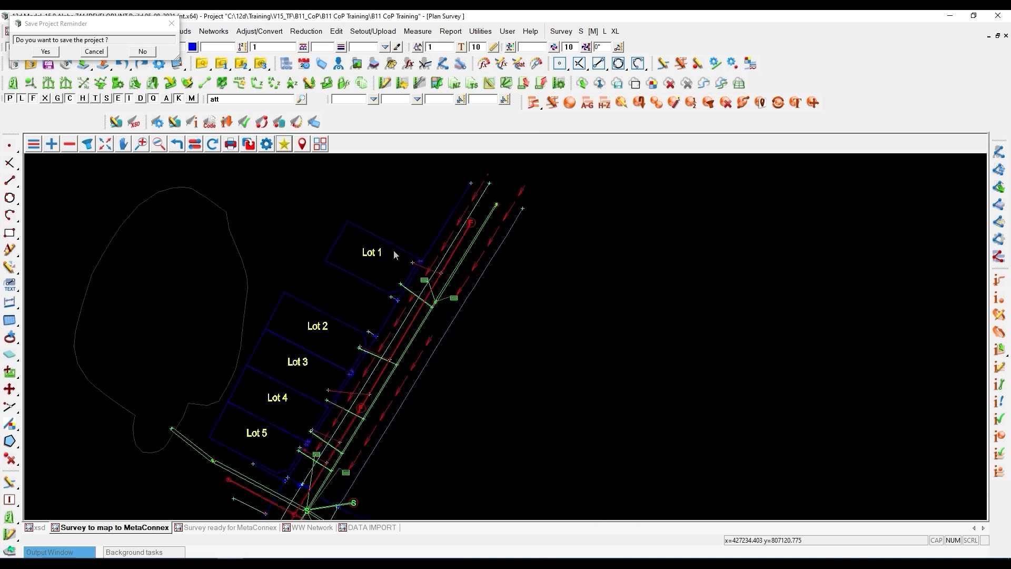
scroll(369, 236, down, 2)
scroll(431, 286, up, 3)
scroll(435, 258, up, 3)
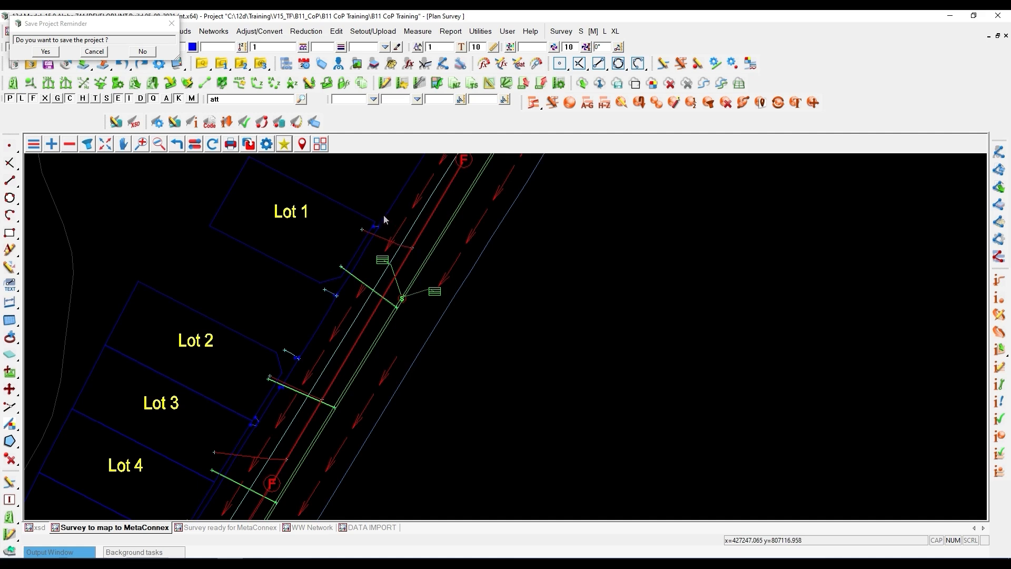
scroll(371, 213, down, 2)
scroll(355, 212, down, 3)
scroll(422, 229, up, 2)
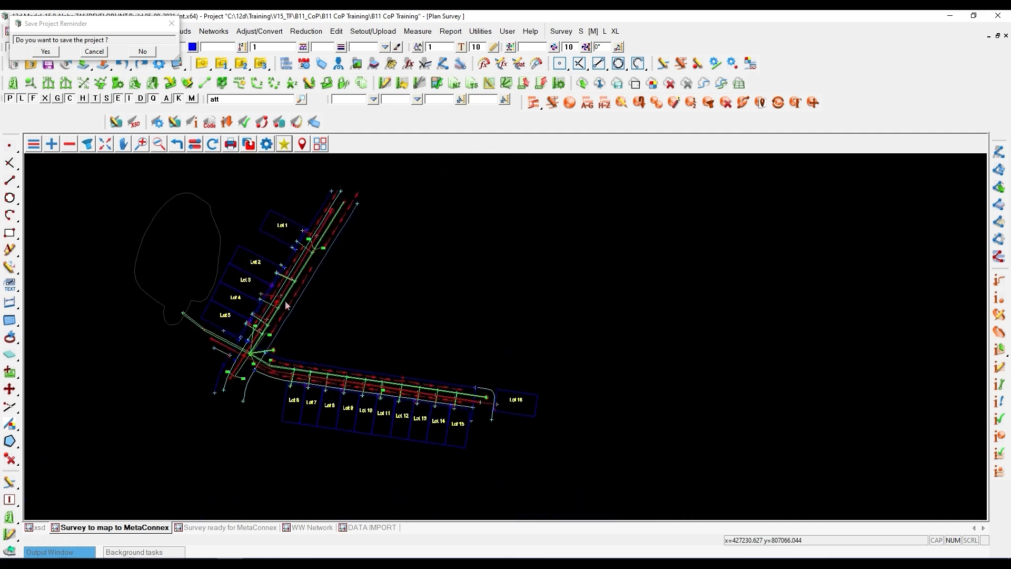
click(172, 23)
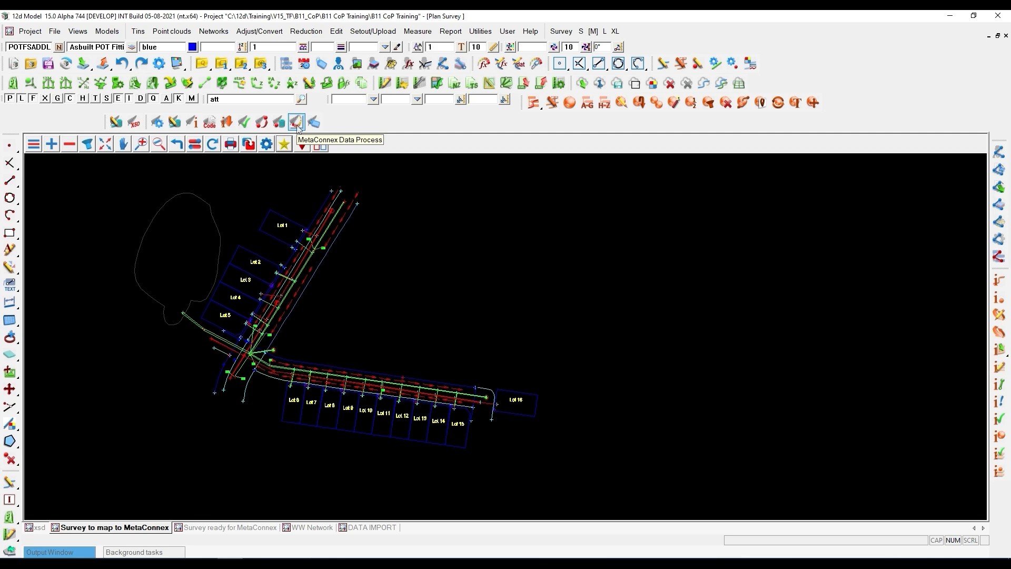
- Run the MetaConnex Data Process and close its dialog, discarding the changed information
click(296, 122)
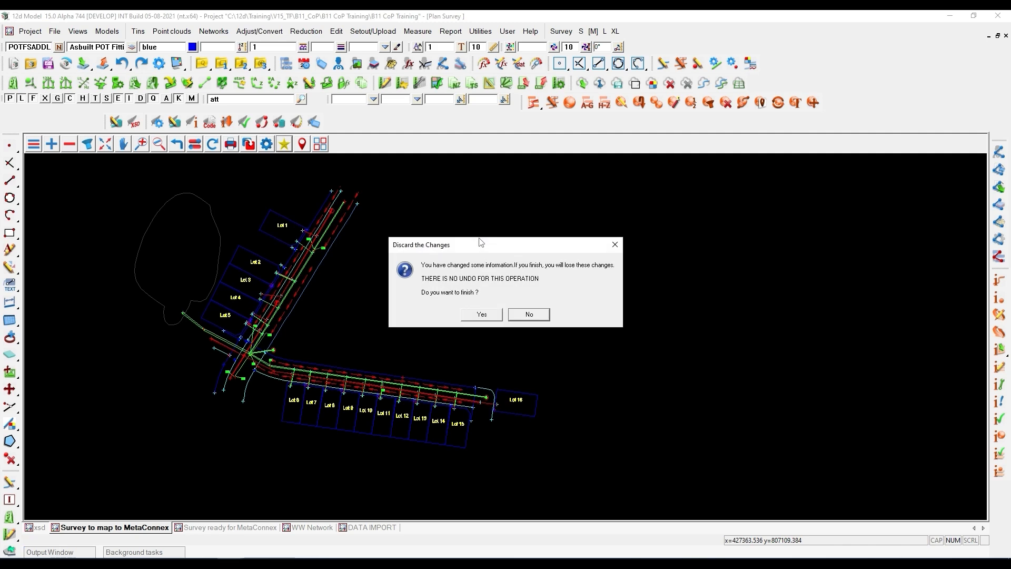
click(487, 314)
click(495, 315)
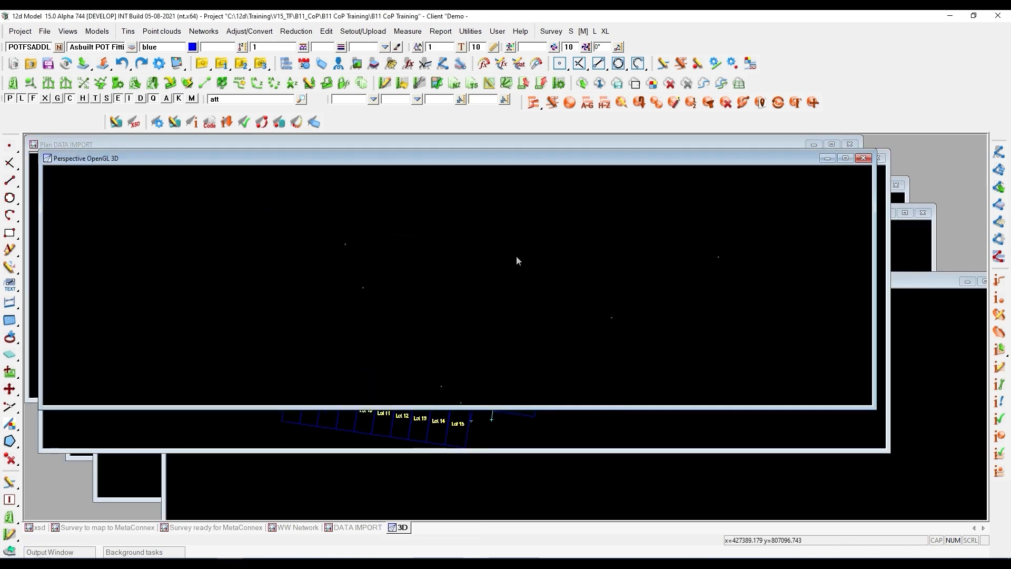
- Maximise the 3D perspective view and examine the pipes entering the large stormwater manhole at the road junction
click(845, 158)
scroll(440, 442, up, 10)
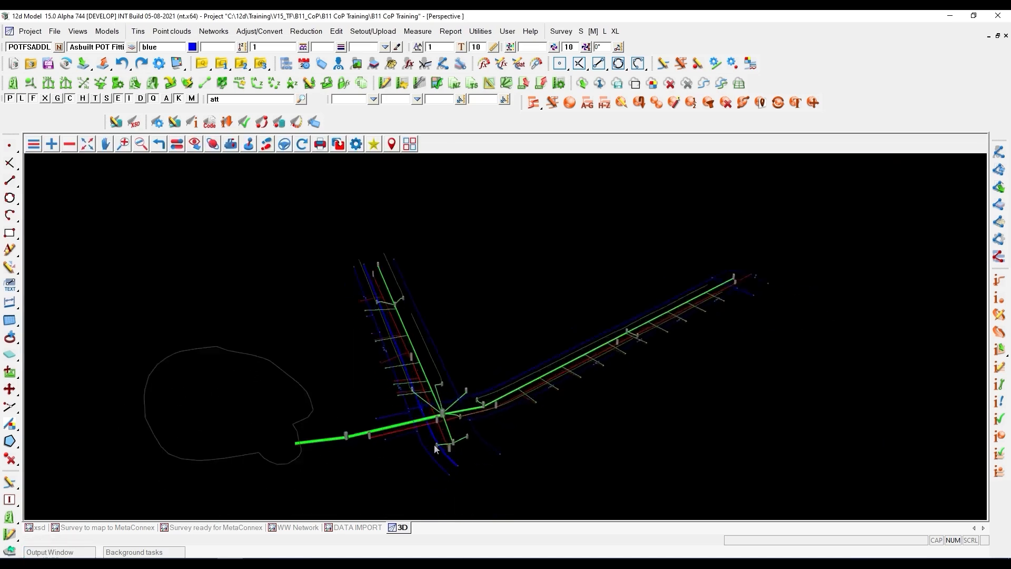
scroll(446, 390, up, 2)
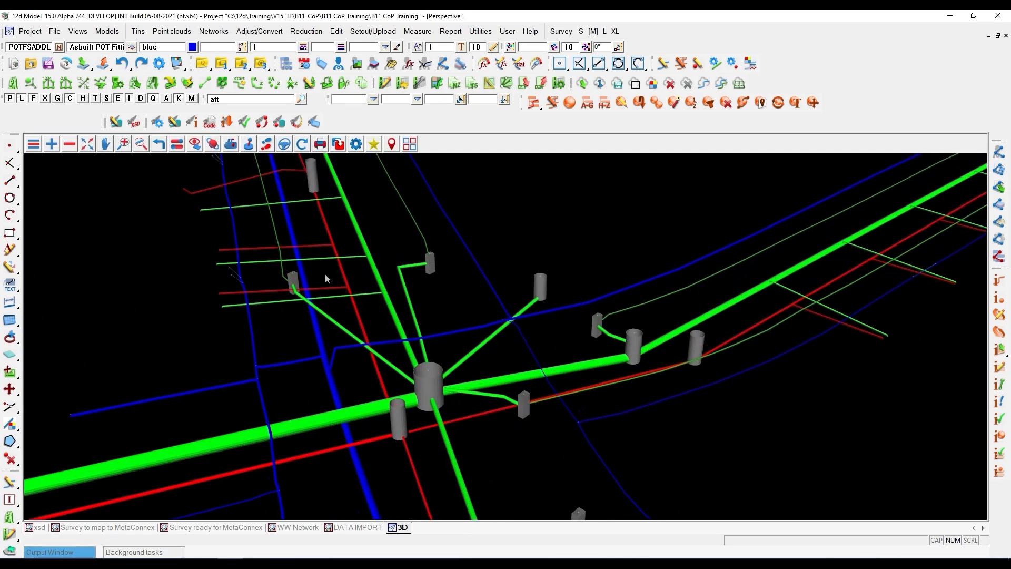
mouse_move(396, 331)
mouse_down()
mouse_move(393, 283)
mouse_move(472, 297)
mouse_move(521, 290)
mouse_move(497, 281)
mouse_move(431, 308)
mouse_move(390, 304)
mouse_move(410, 308)
mouse_move(393, 314)
mouse_up()
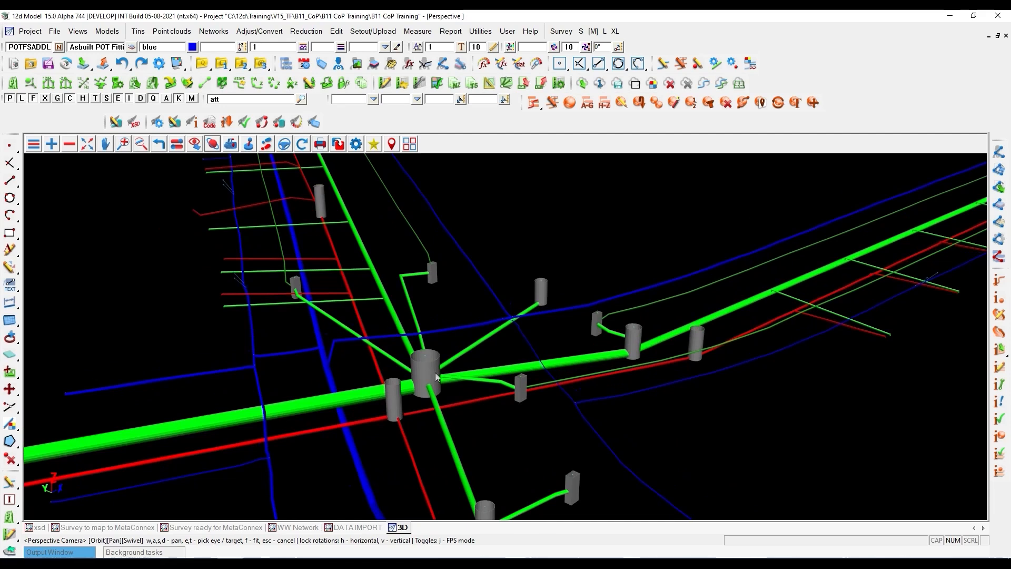
drag(426, 376, 571, 370)
scroll(425, 405, up, 7)
drag(437, 395, 507, 396)
mouse_move(504, 397)
mouse_down()
mouse_move(500, 384)
mouse_move(464, 371)
mouse_move(493, 406)
mouse_move(484, 395)
mouse_up()
click(387, 278)
click(386, 278)
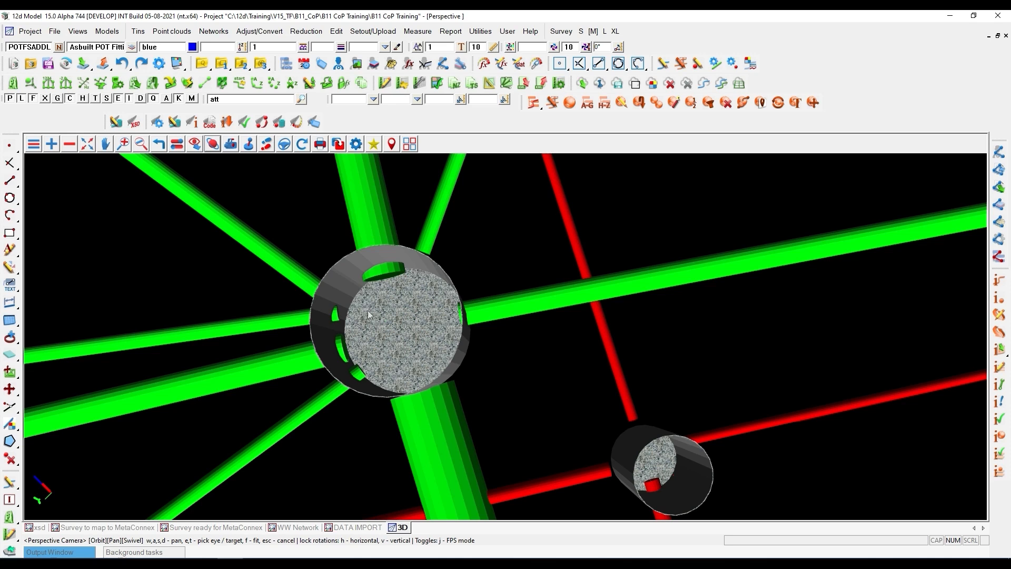
- Examine from the side where the red wastewater pipe meets the large green stormwater pipe beside the manhole
scroll(397, 302, down, 3)
middle_drag(390, 296, 462, 365)
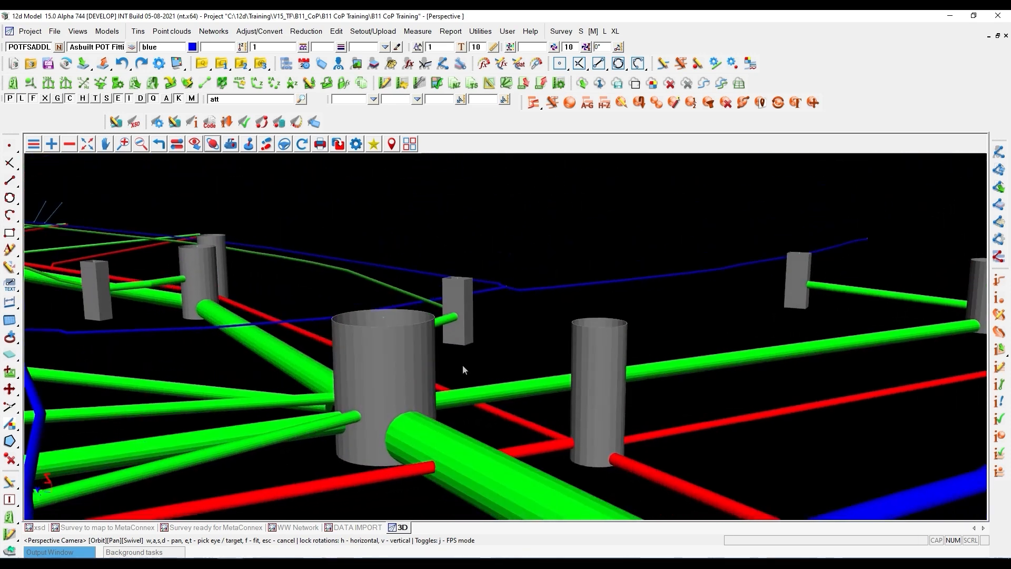
scroll(432, 471, up, 3)
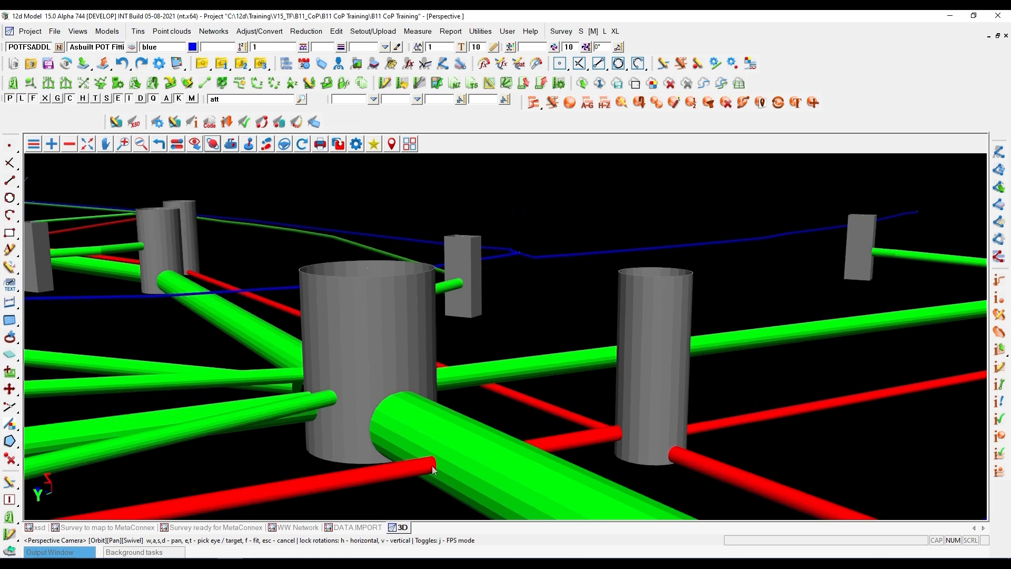
scroll(432, 468, down, 2)
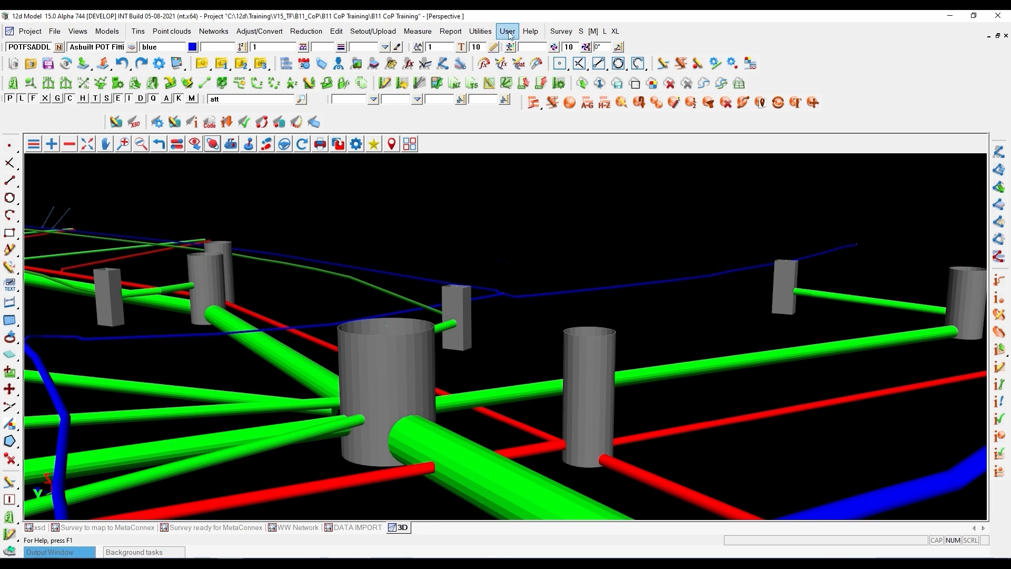
- Open the Service Clash Rules from the Check/Clash detection utilities
click(480, 32)
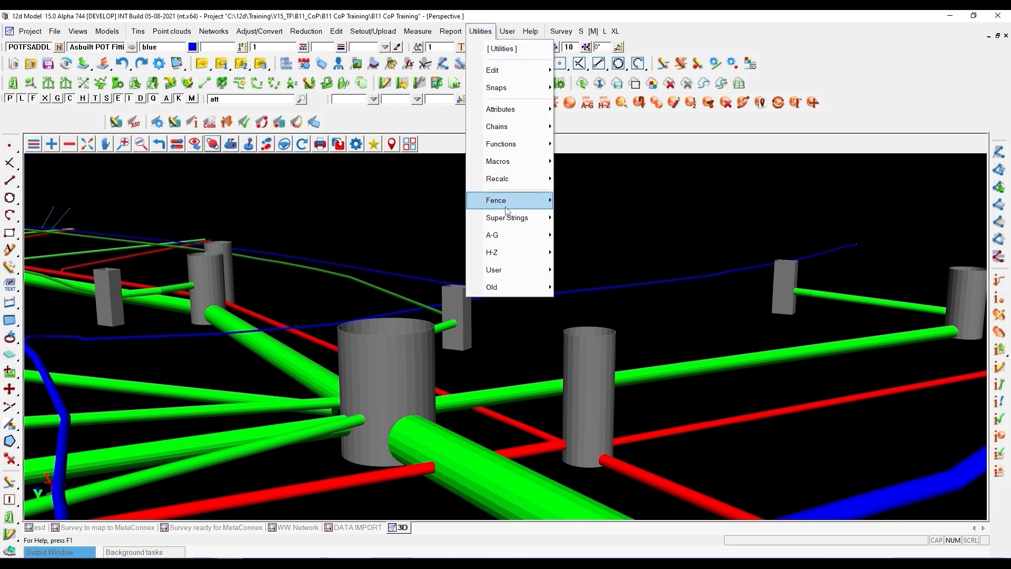
mouse_move(507, 211)
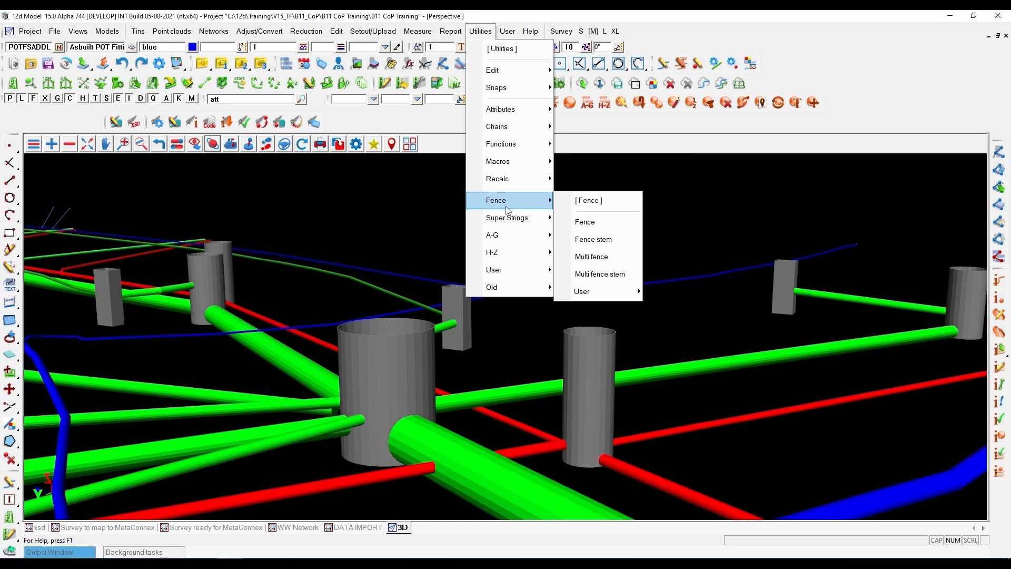
mouse_move(514, 235)
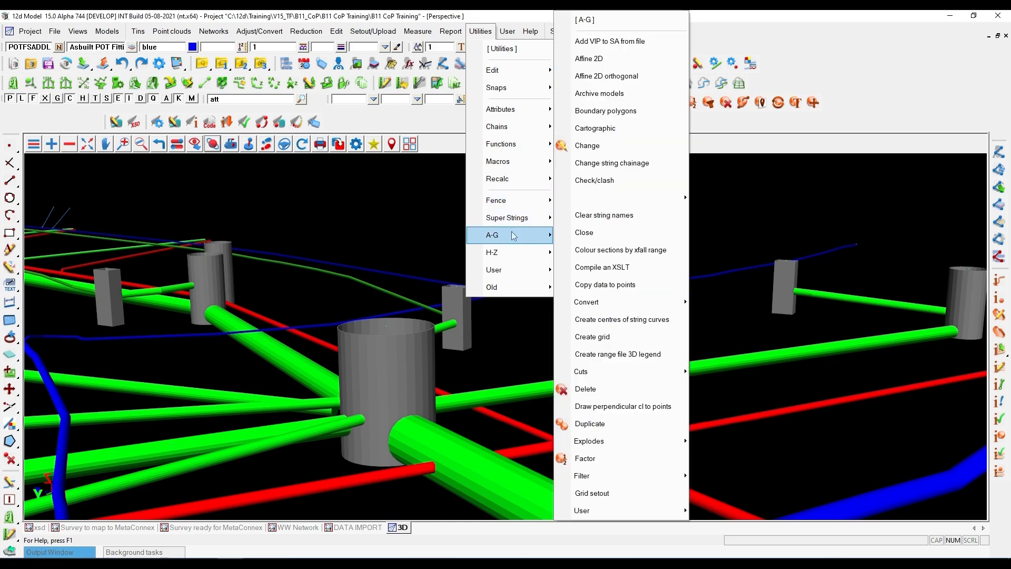
click(593, 184)
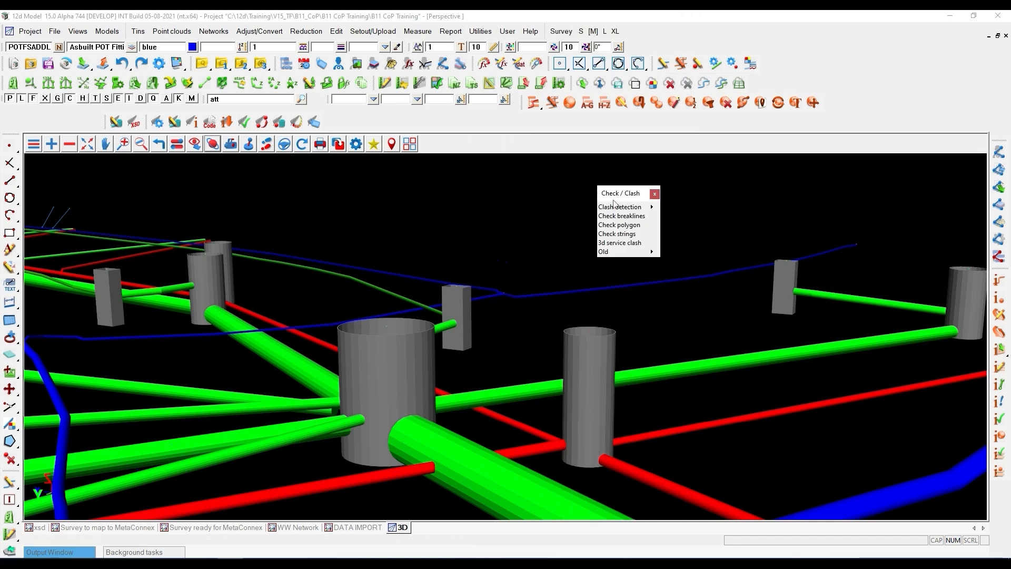
mouse_move(642, 208)
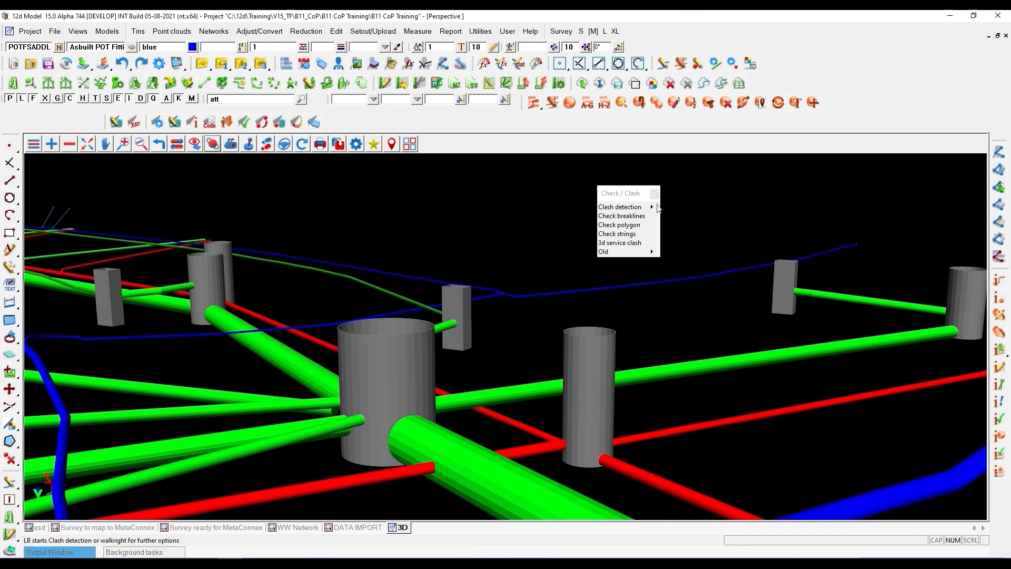
click(663, 232)
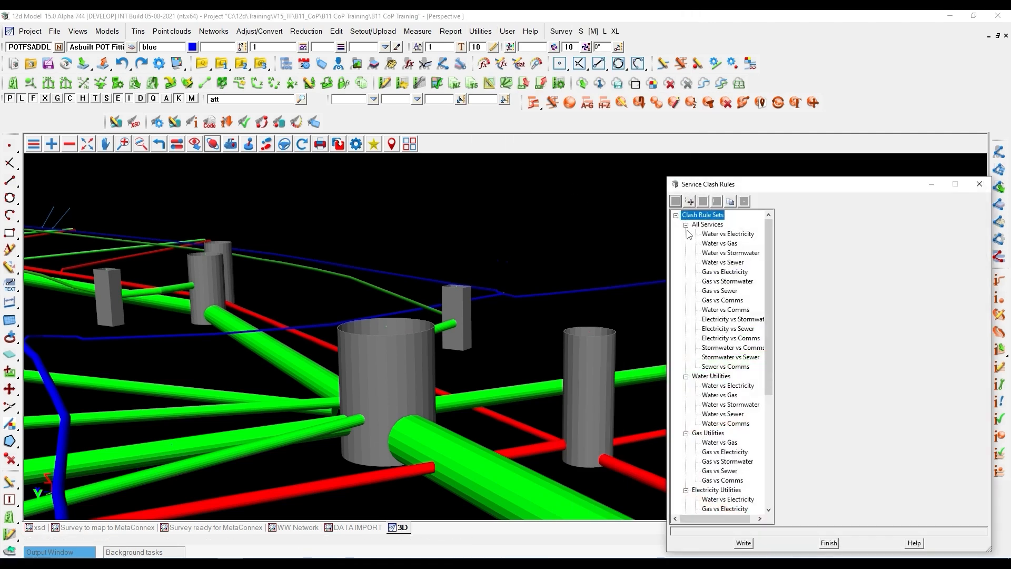
- Collapse the standard clash rule sets, review the MetaConnex Water vs Stormwater rule's models and clearances, and close the rules
click(686, 225)
click(686, 234)
click(685, 243)
click(685, 253)
click(685, 263)
click(686, 272)
click(721, 290)
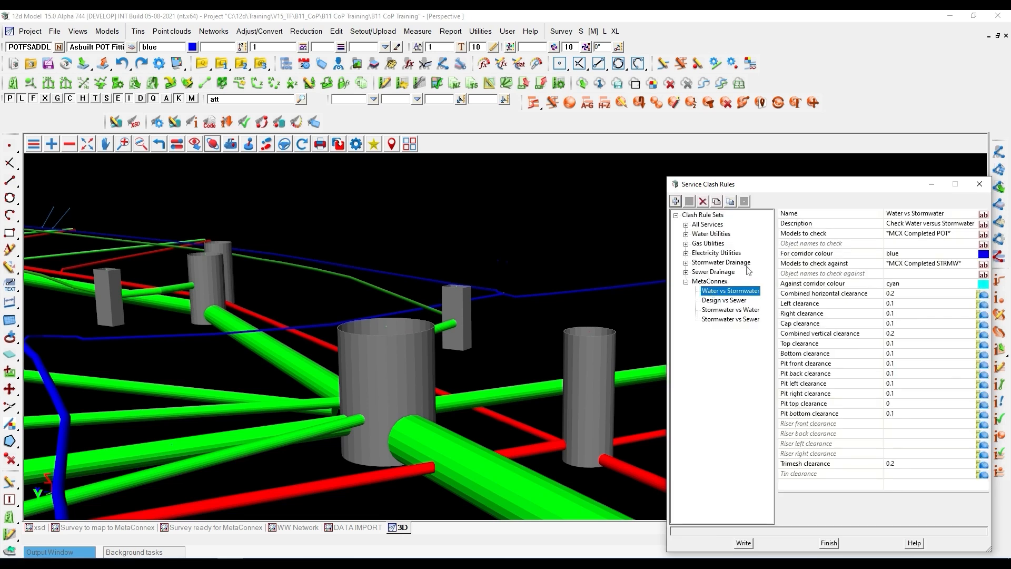
drag(801, 185, 617, 150)
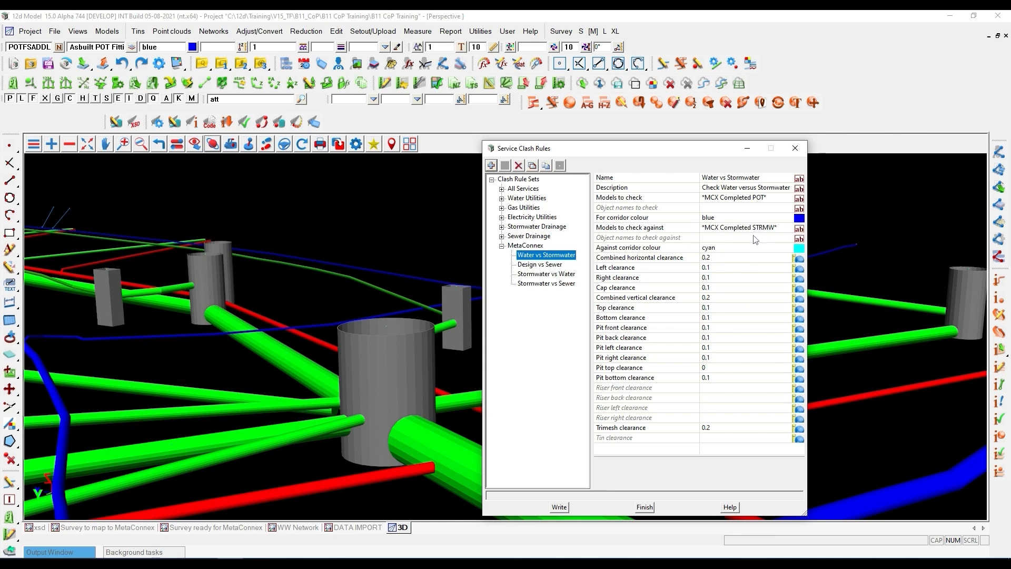
click(795, 150)
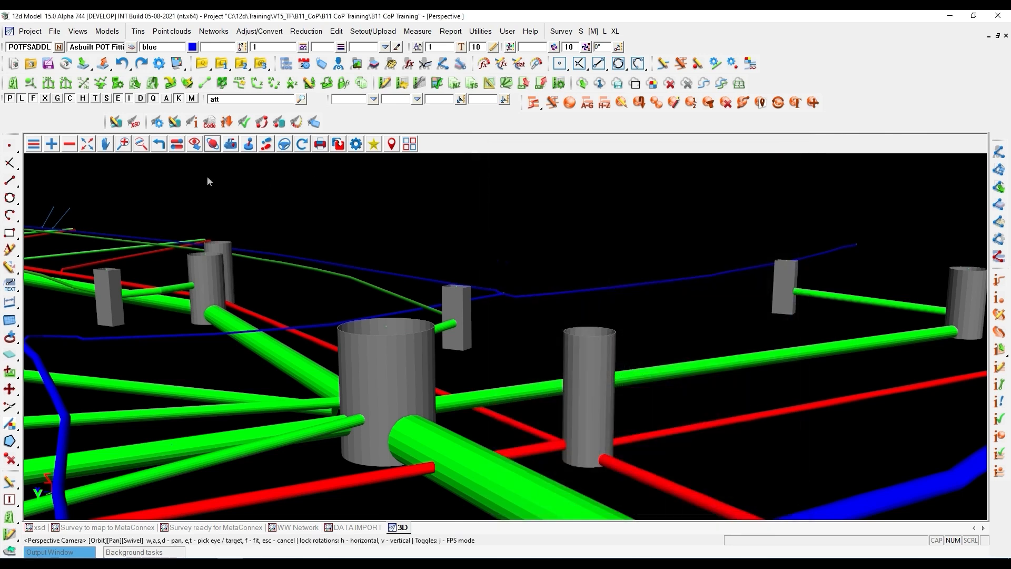
- Add the Clash Vs Corridors, Clash Corridors, Clash Location and Clash Tri models to the 3D view
click(55, 146)
drag(101, 181, 101, 217)
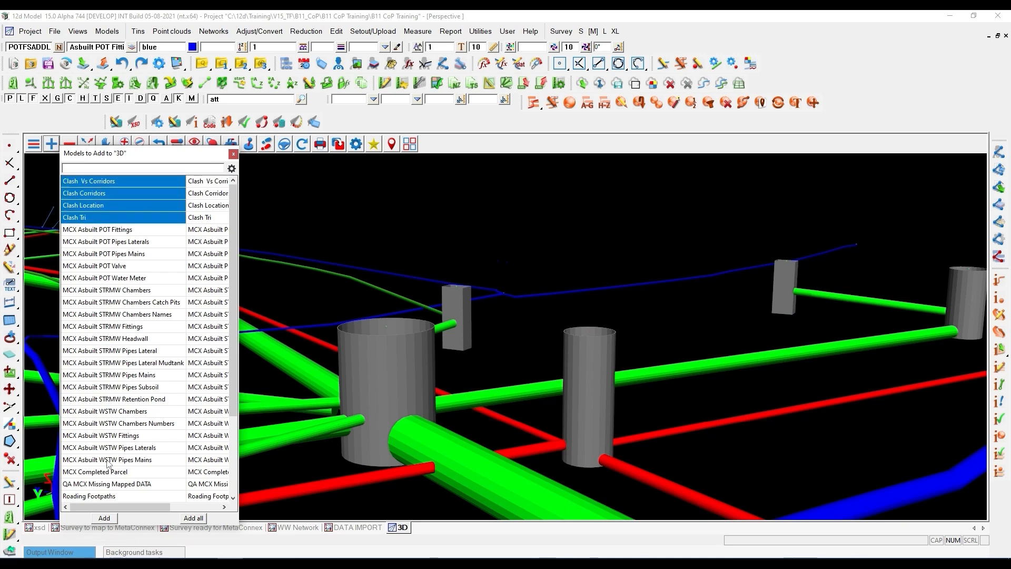
click(105, 517)
- Examine the clash corridors and clash locations between the stormwater, wastewater and water pipes around the junction manholes in 3D
scroll(401, 392, up, 2)
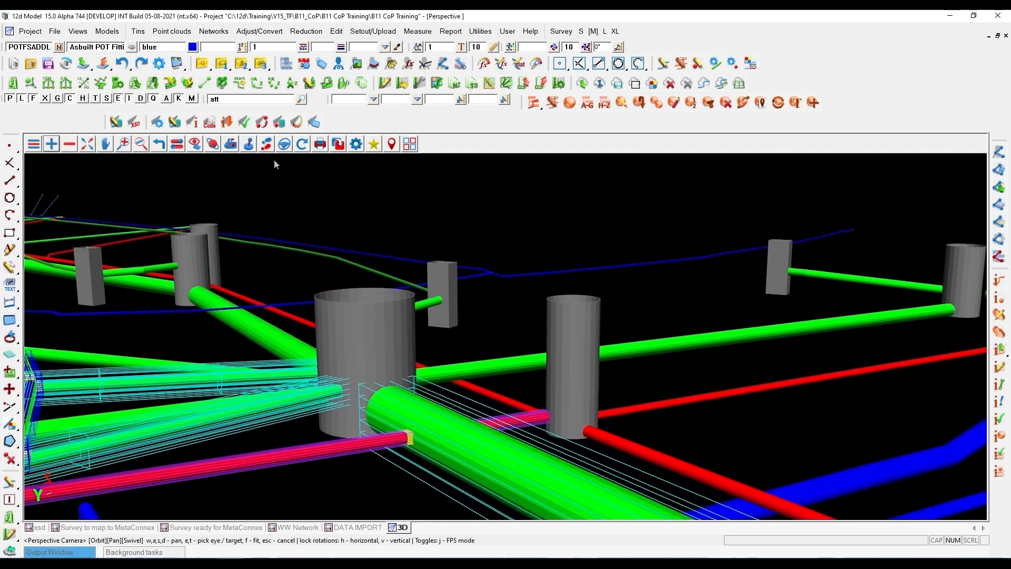
scroll(410, 398, up, 3)
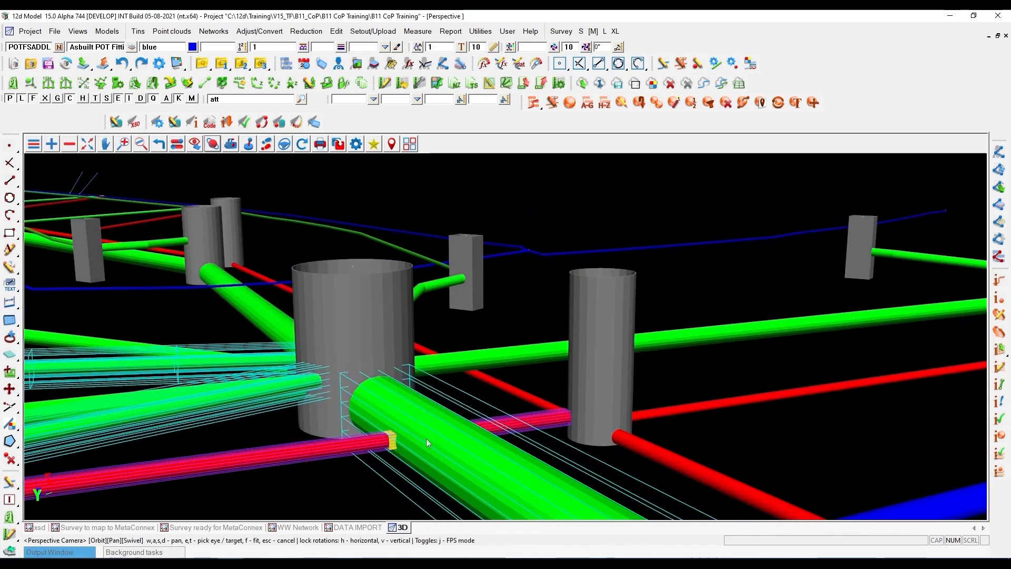
scroll(472, 423, down, 1)
scroll(471, 421, down, 3)
drag(436, 423, 268, 418)
scroll(421, 402, up, 4)
scroll(432, 405, up, 2)
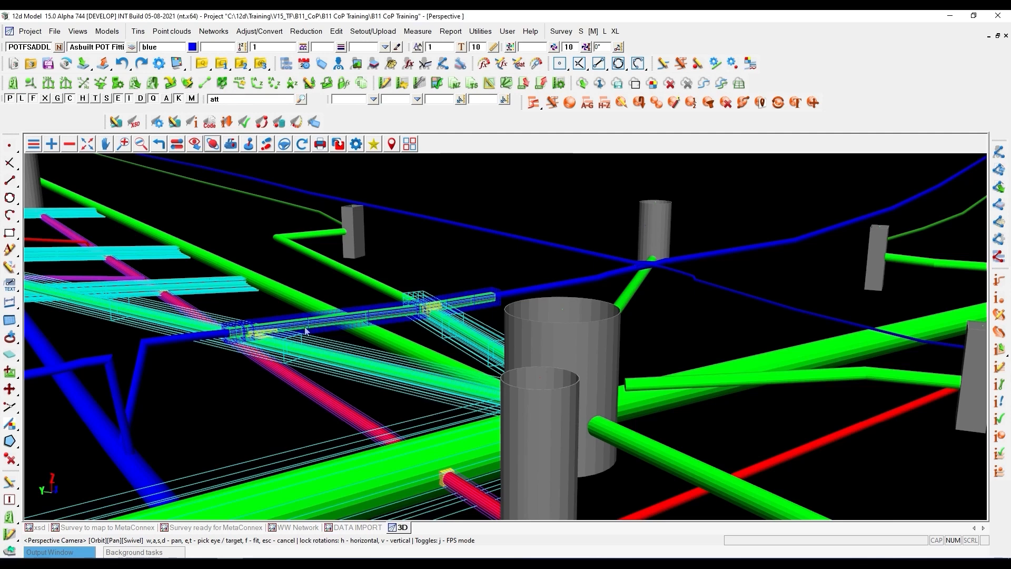
scroll(306, 330, down, 2)
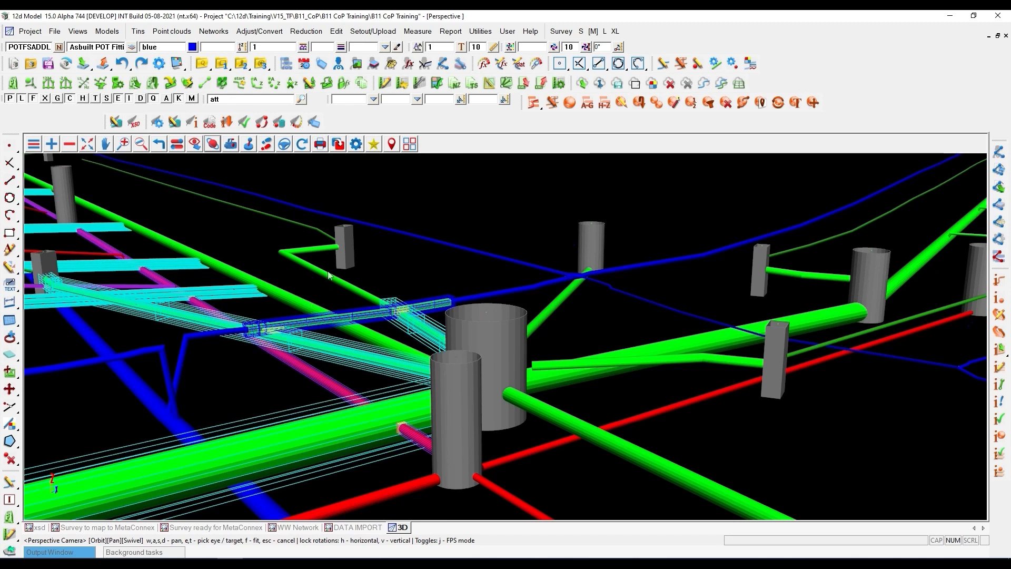
scroll(411, 232, up, 2)
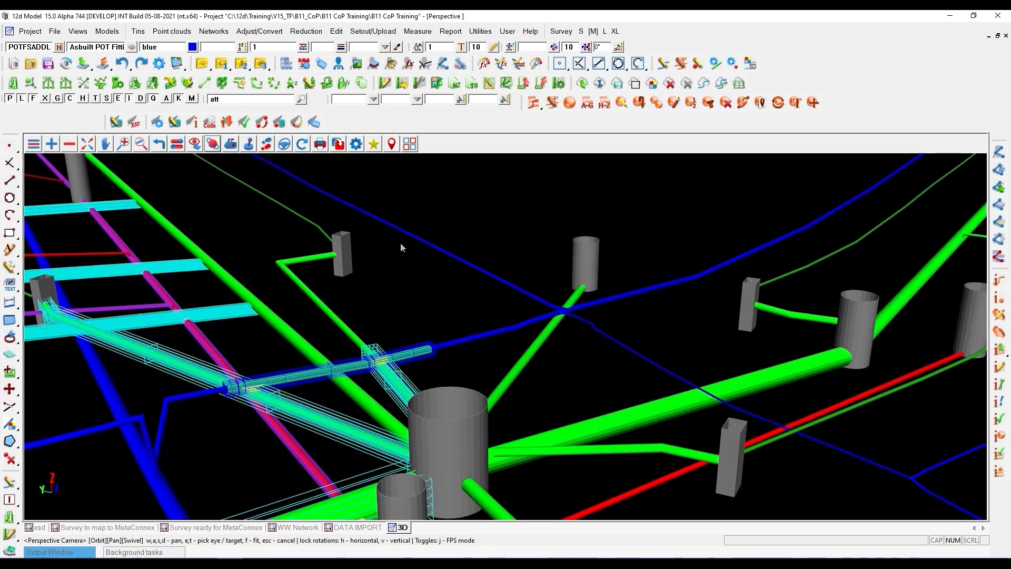
- Switch on edge drawing, alongside fill, in the face flags of the Survey ready for MetaConnex view
click(212, 527)
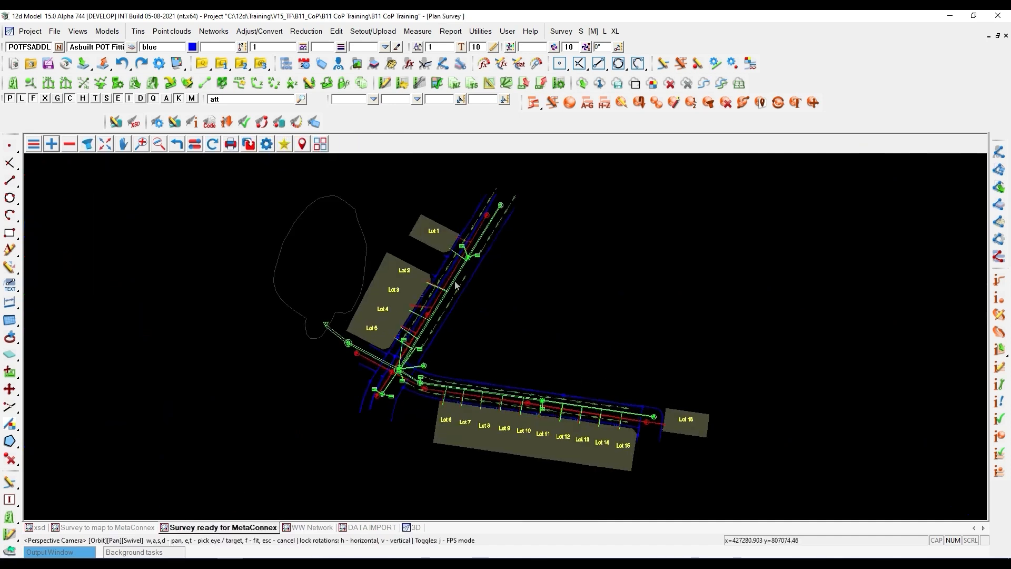
scroll(485, 287, down, 3)
scroll(549, 307, up, 2)
scroll(541, 306, up, 1)
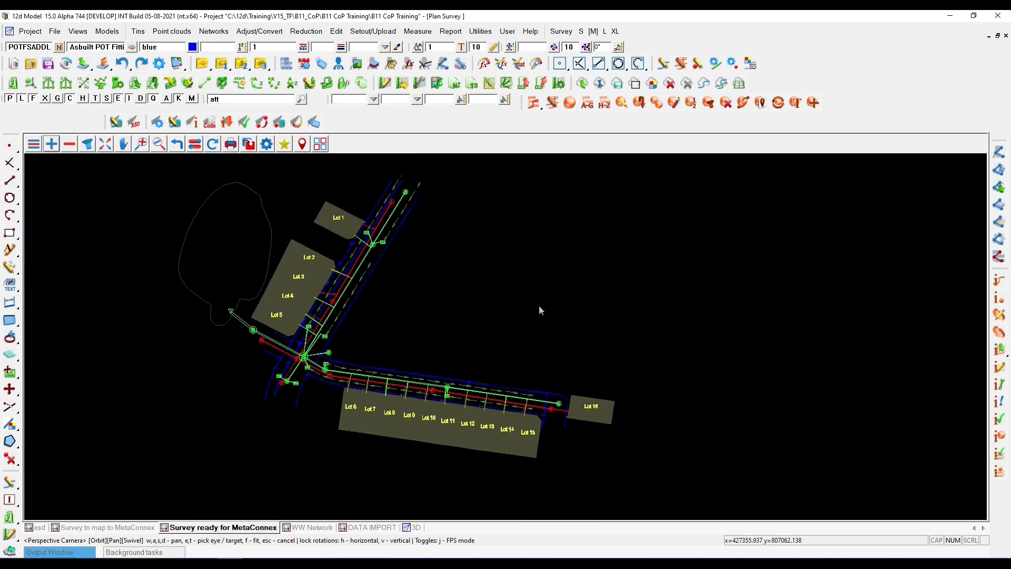
click(33, 143)
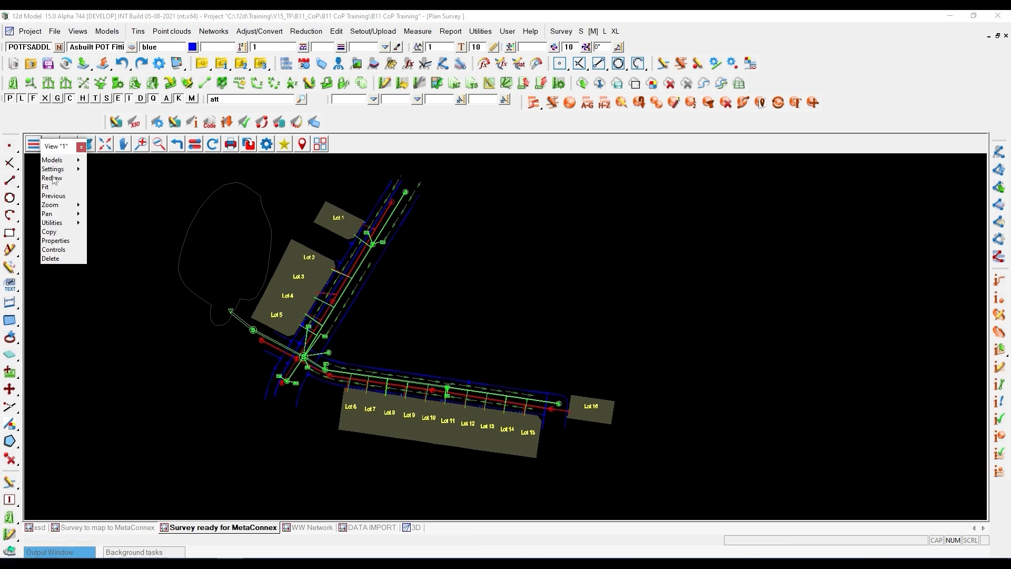
mouse_move(79, 169)
click(96, 221)
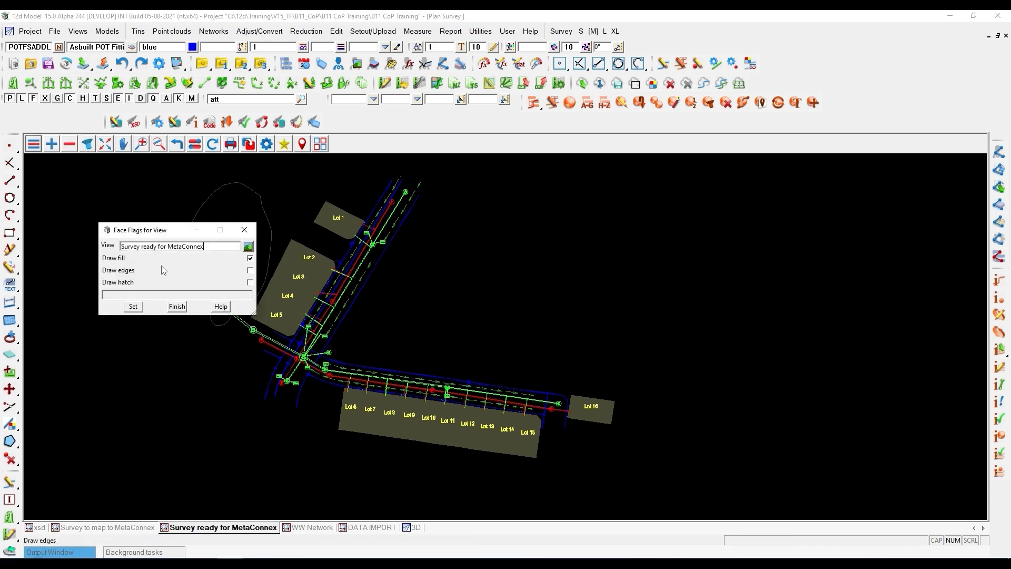
click(133, 306)
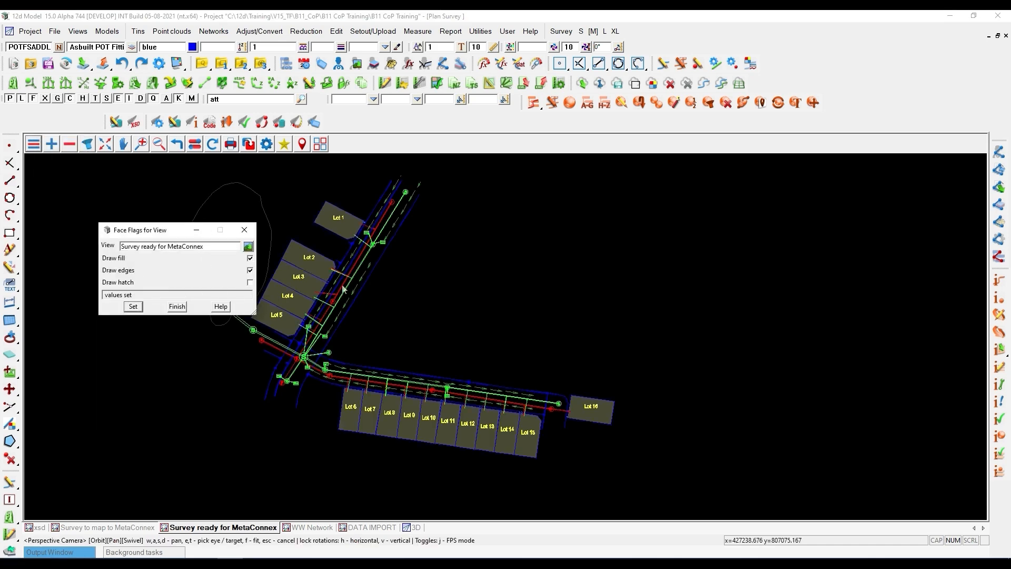
- Close the face flags settings and examine the stormwater and wastewater networks around the junction and along Lots 6 to 16
click(244, 230)
scroll(282, 329, up, 4)
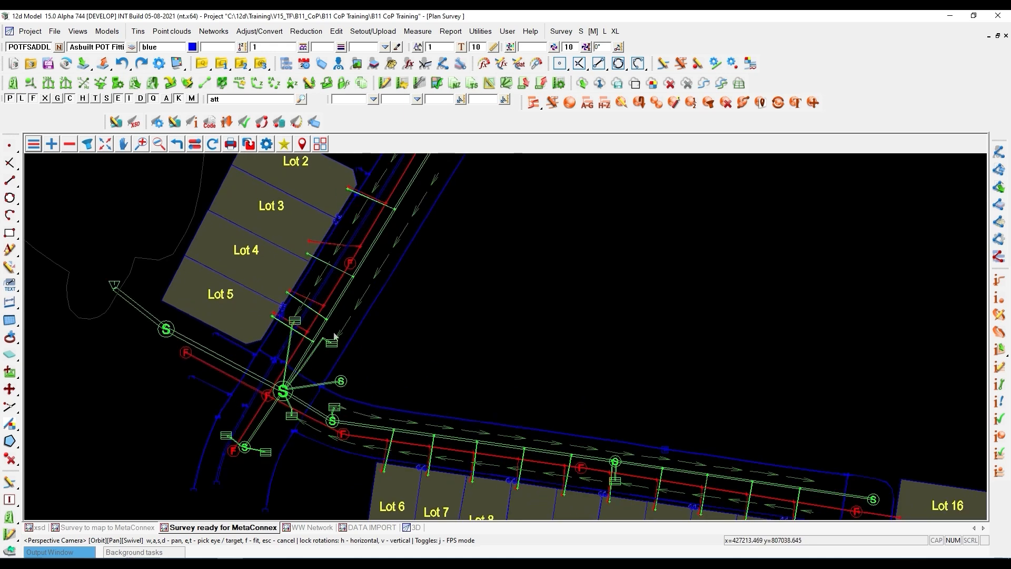
scroll(318, 283, down, 2)
scroll(210, 336, down, 2)
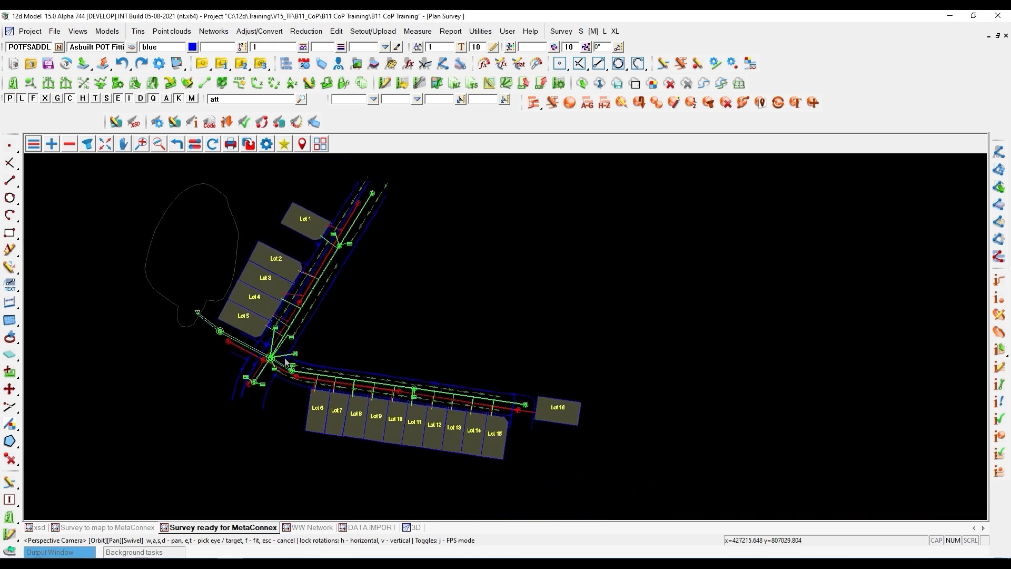
scroll(331, 386, up, 5)
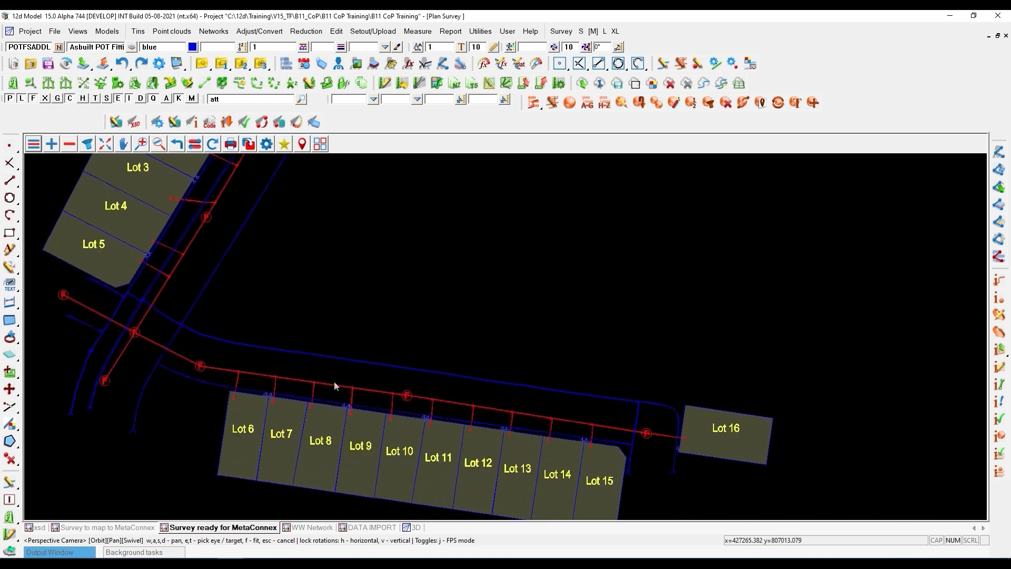
scroll(316, 365, down, 2)
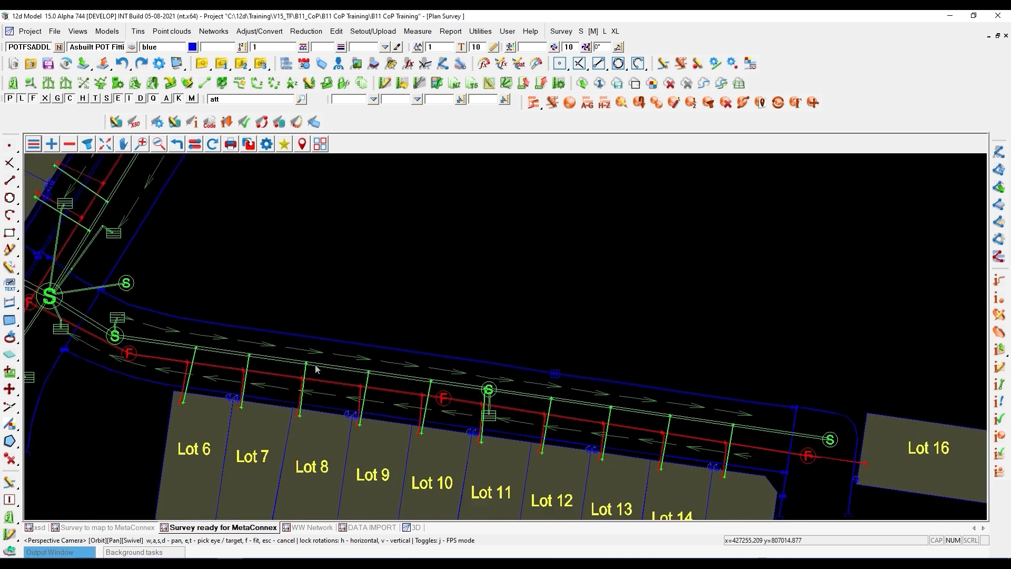
scroll(316, 365, up, 2)
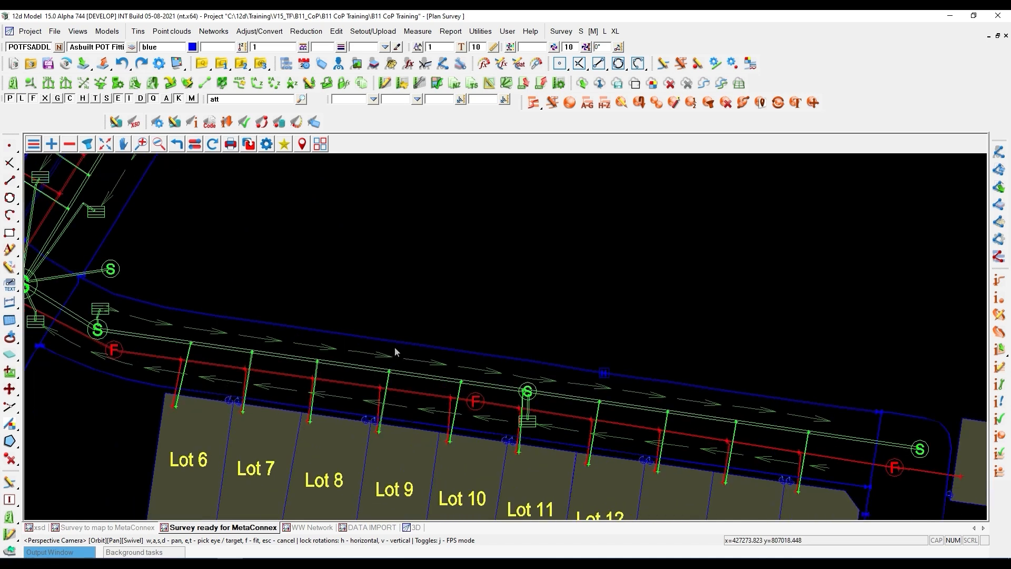
scroll(356, 348, down, 4)
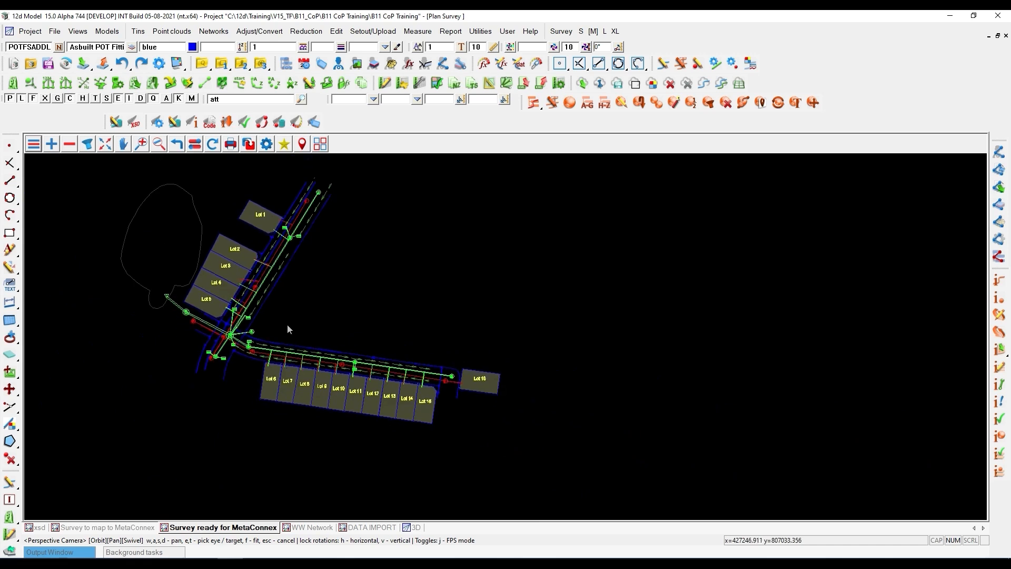
- Create the labels and plotting views for the completed networks and bring up the Completed Stormwater view
click(314, 124)
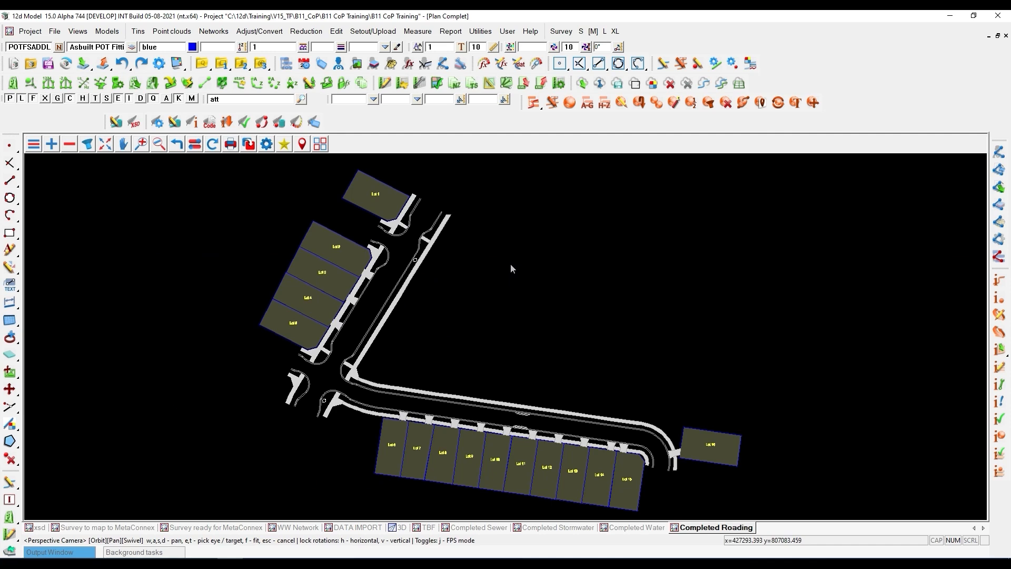
click(534, 528)
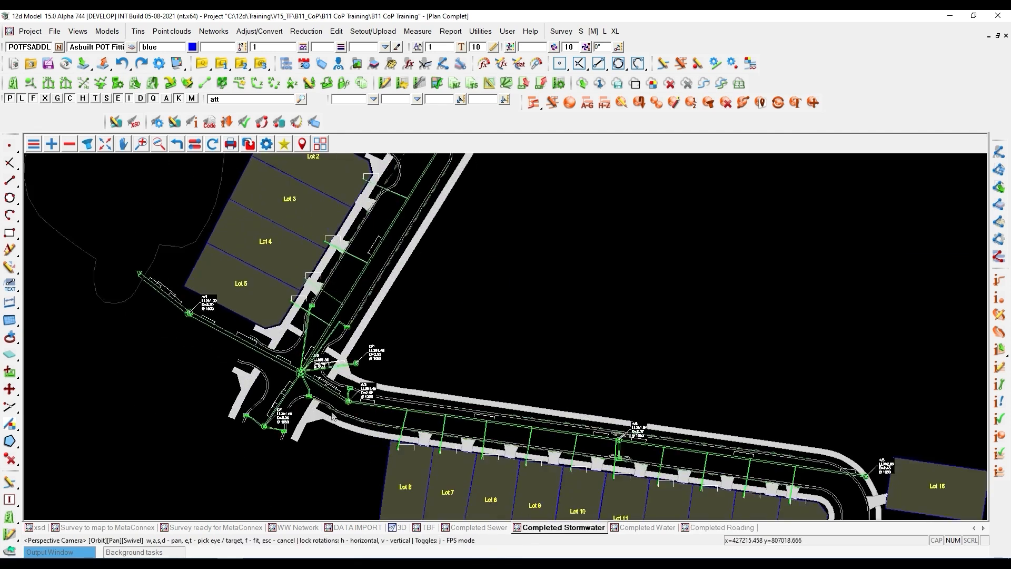
- Examine the stormwater chamber, pipe and lateral labels, with the view's STRMW label models listed, and close the view properties
scroll(332, 416, up, 4)
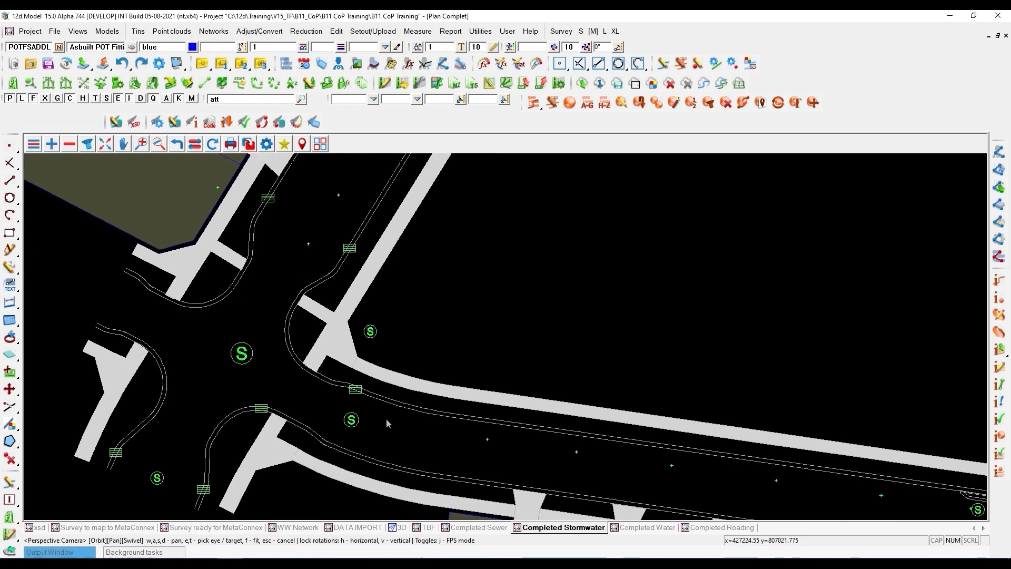
scroll(387, 423, up, 3)
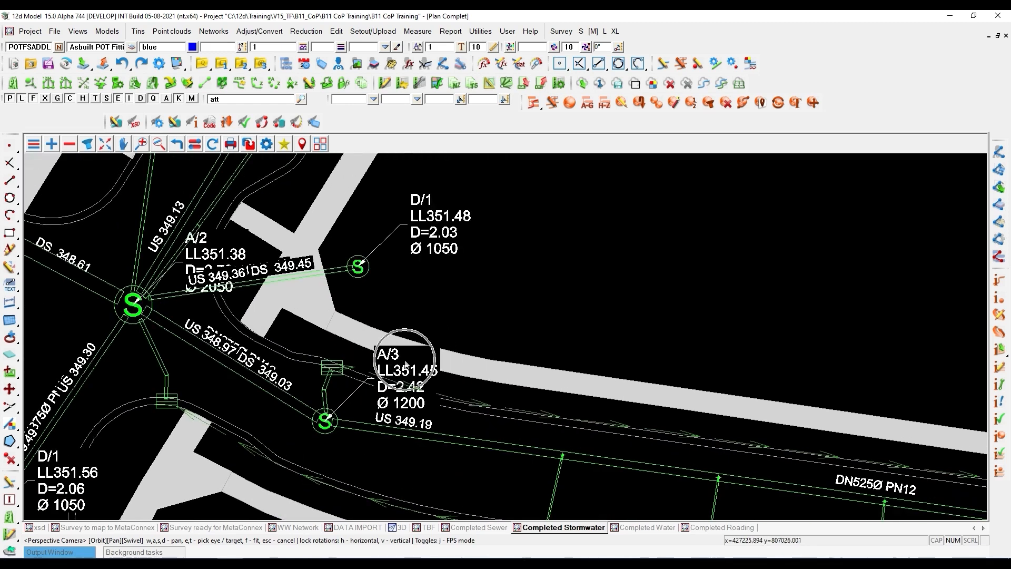
key(ctrl)
scroll(198, 323, down, 4)
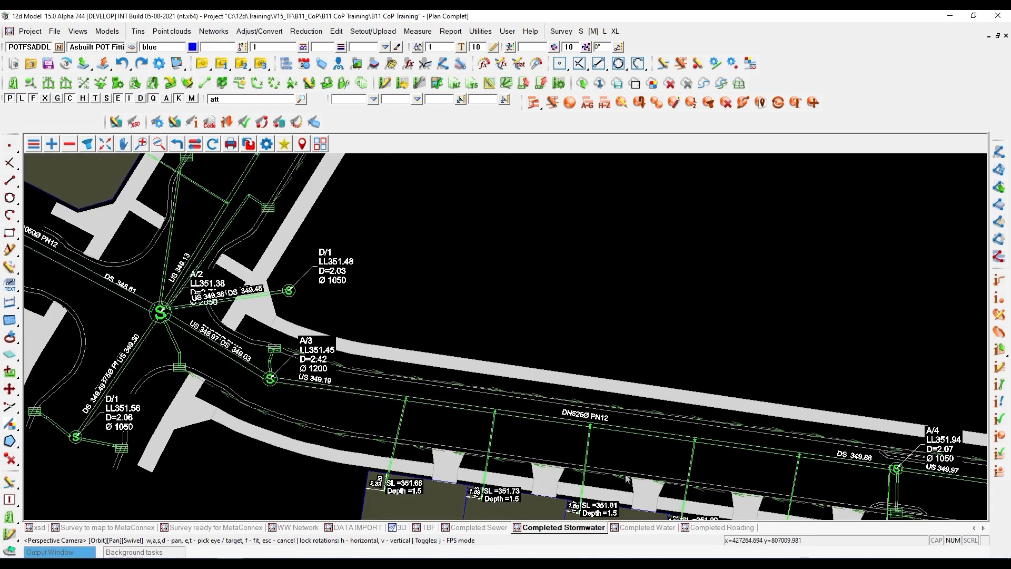
scroll(627, 478, up, 3)
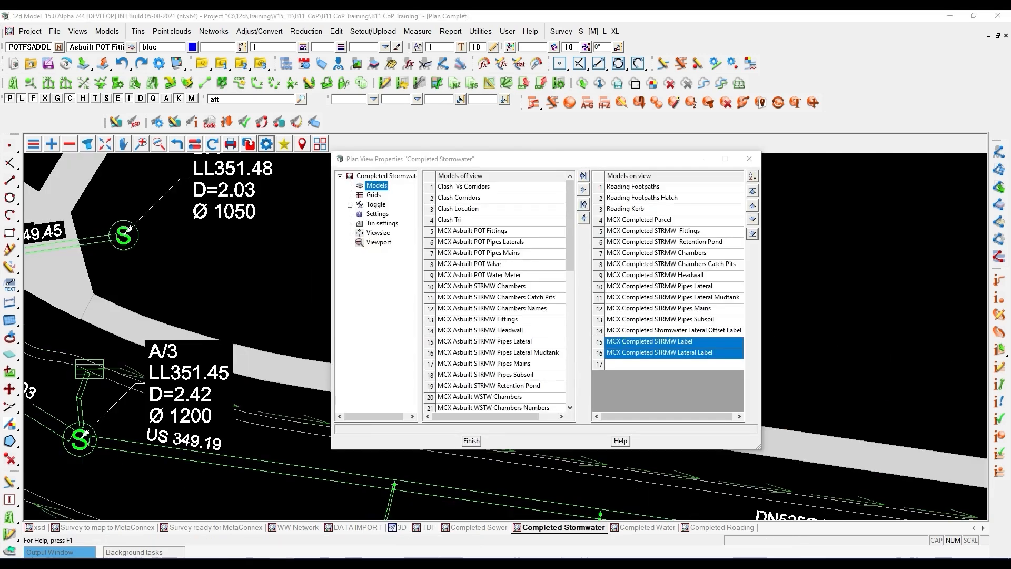
scroll(210, 365, down, 2)
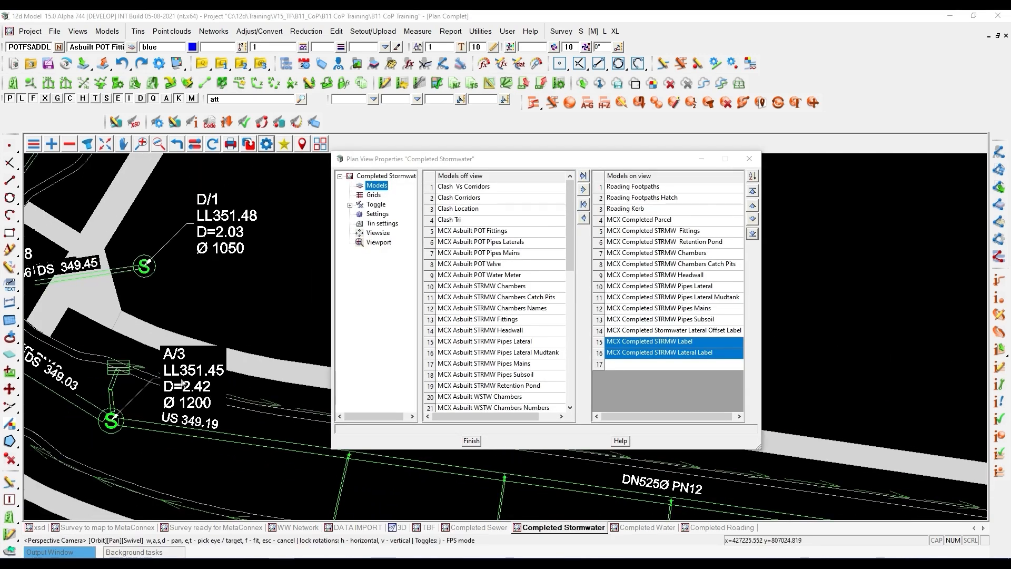
scroll(170, 387, up, 2)
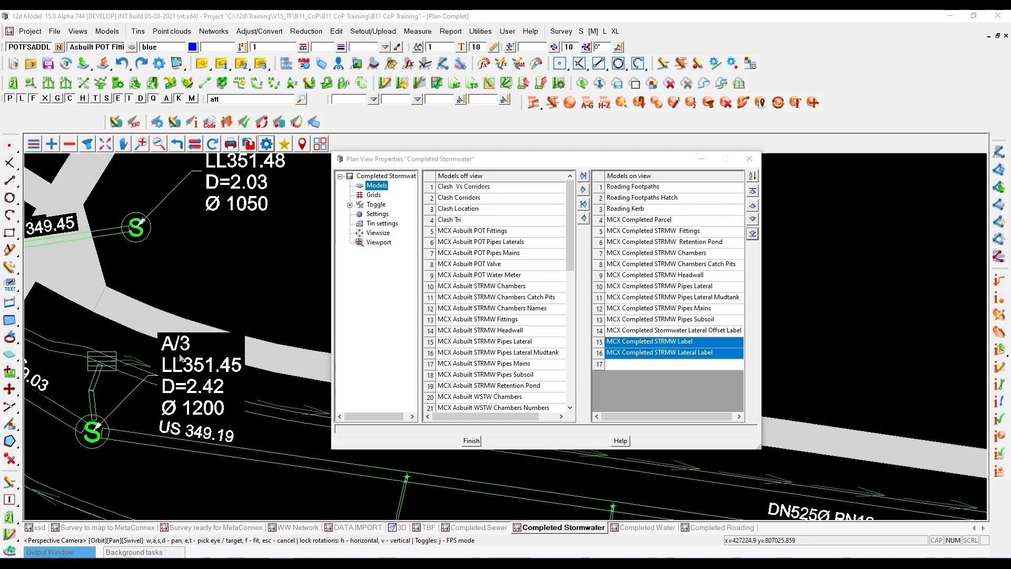
scroll(184, 354, down, 5)
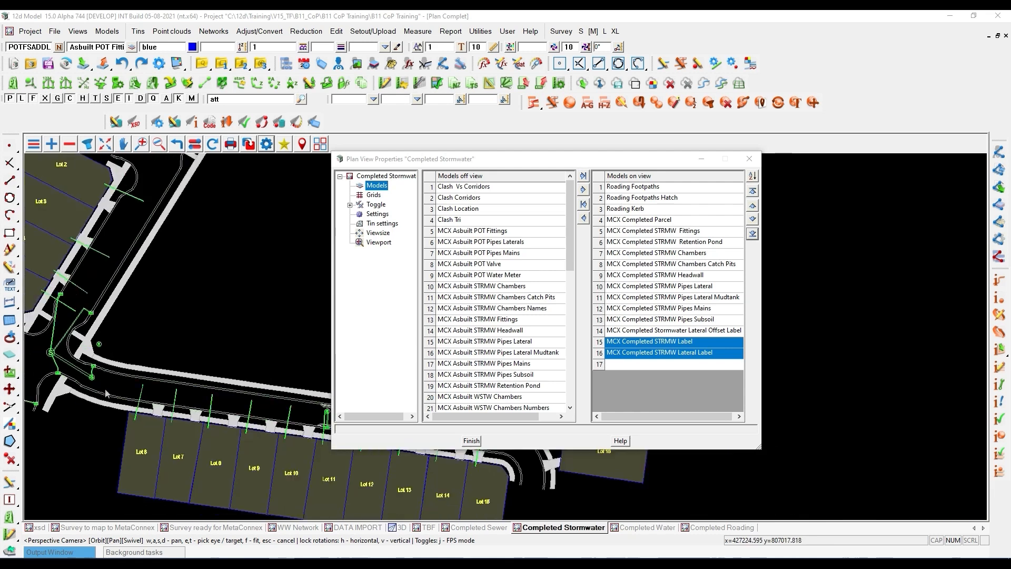
scroll(264, 410, up, 3)
scroll(265, 409, up, 2)
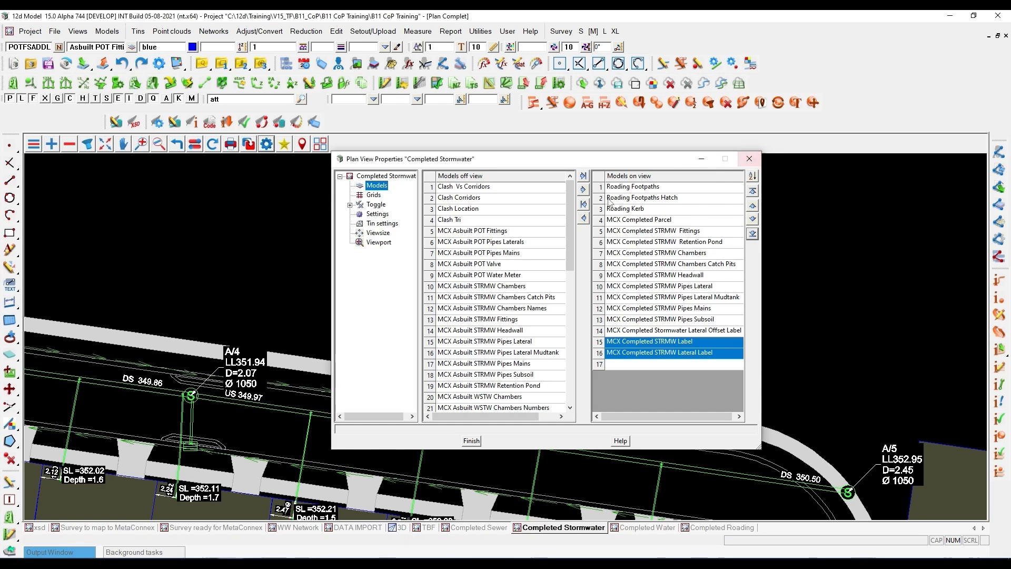
click(749, 158)
- Set the Completed Stormwater view's plot scale to 250
scroll(768, 234, down, 5)
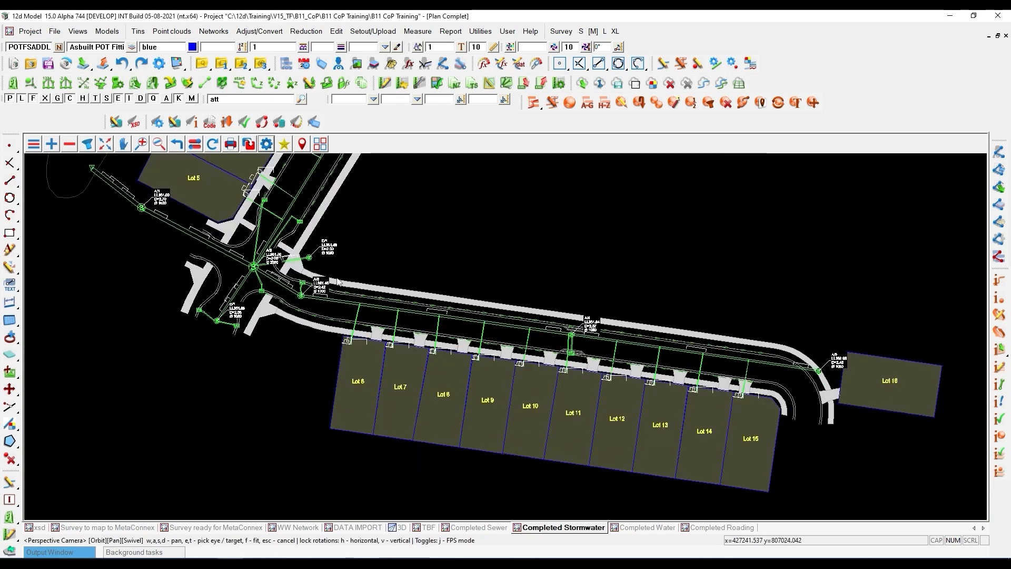
scroll(291, 251, up, 2)
scroll(294, 315, down, 2)
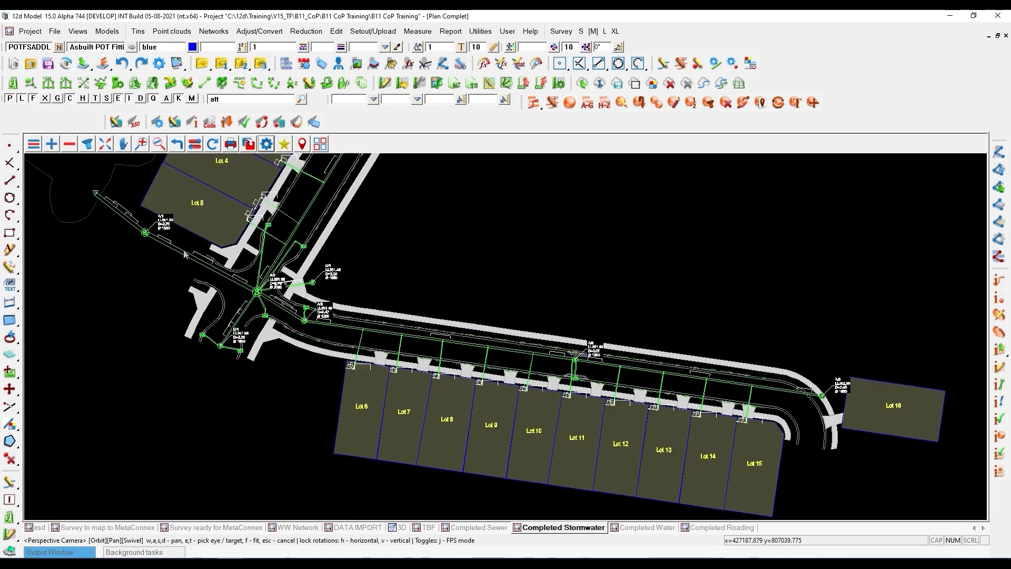
scroll(281, 269, up, 3)
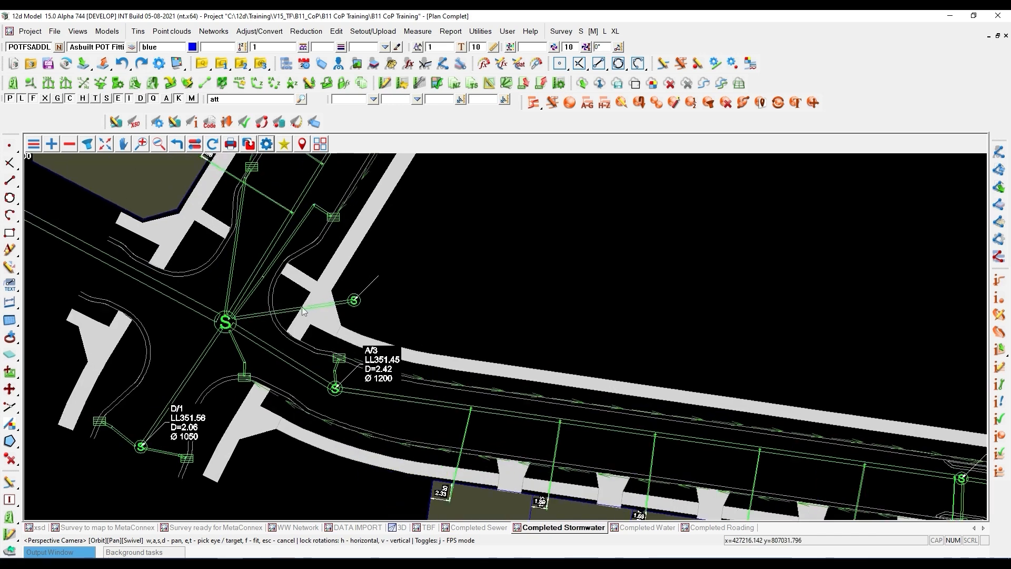
scroll(238, 296, down, 1)
scroll(503, 499, up, 3)
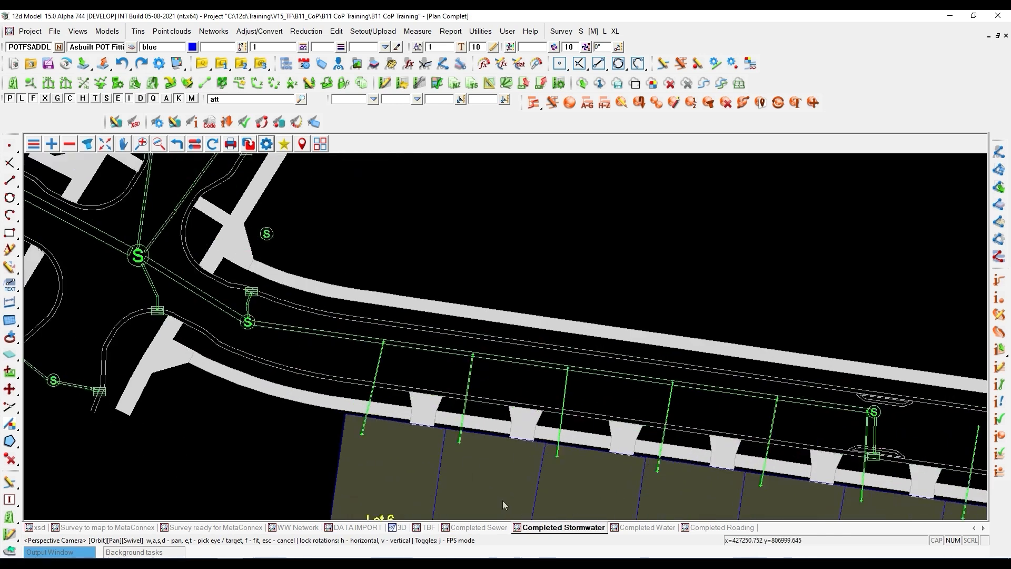
scroll(478, 464, up, 2)
click(266, 144)
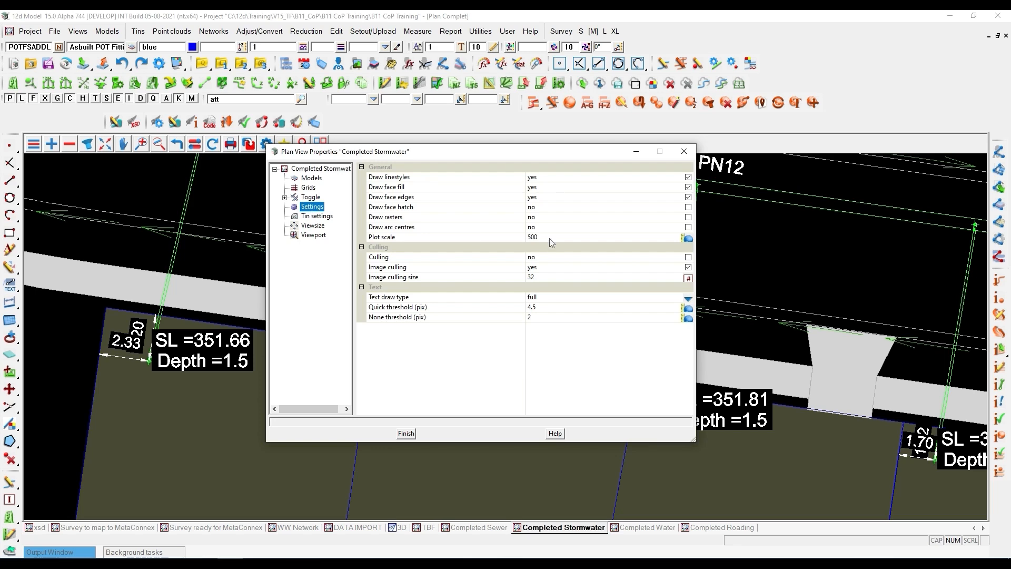
click(548, 237)
text(250)
key(Return)
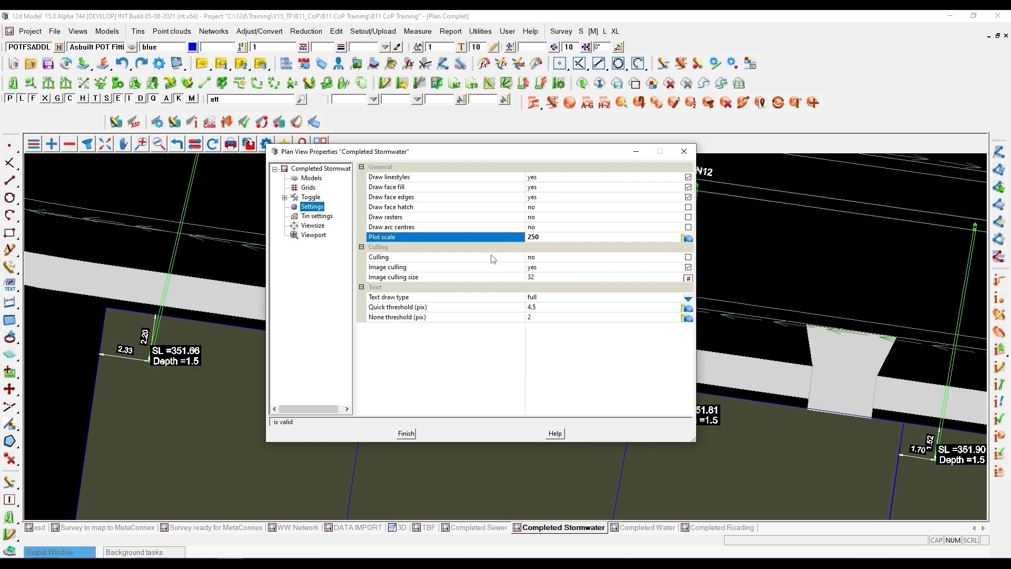
click(684, 151)
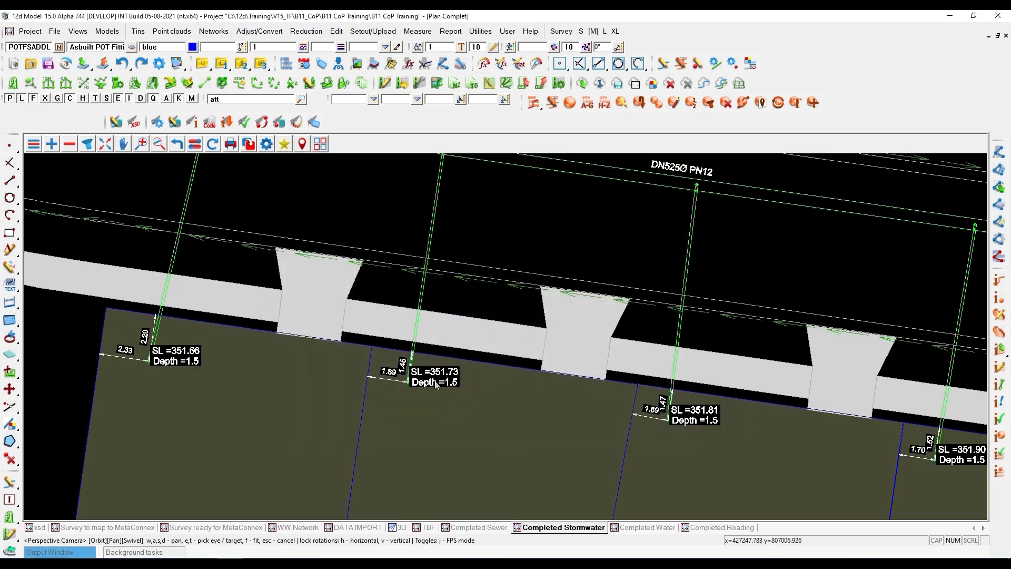
- Open String Attributes for the stormwater lateral pipe serving Lot 7, passing over the end cap and offset label
scroll(377, 382, up, 4)
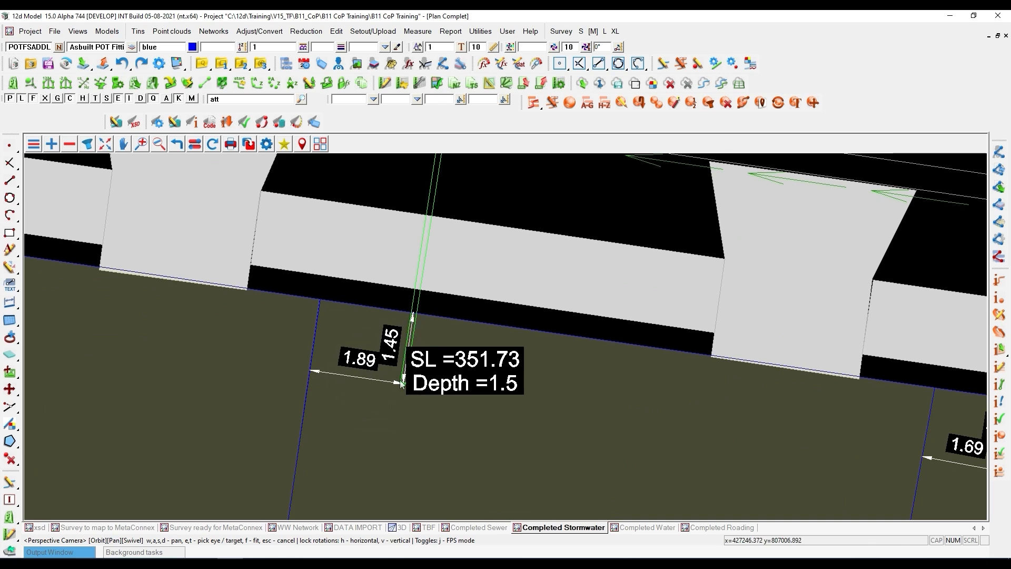
click(324, 365)
key(Return)
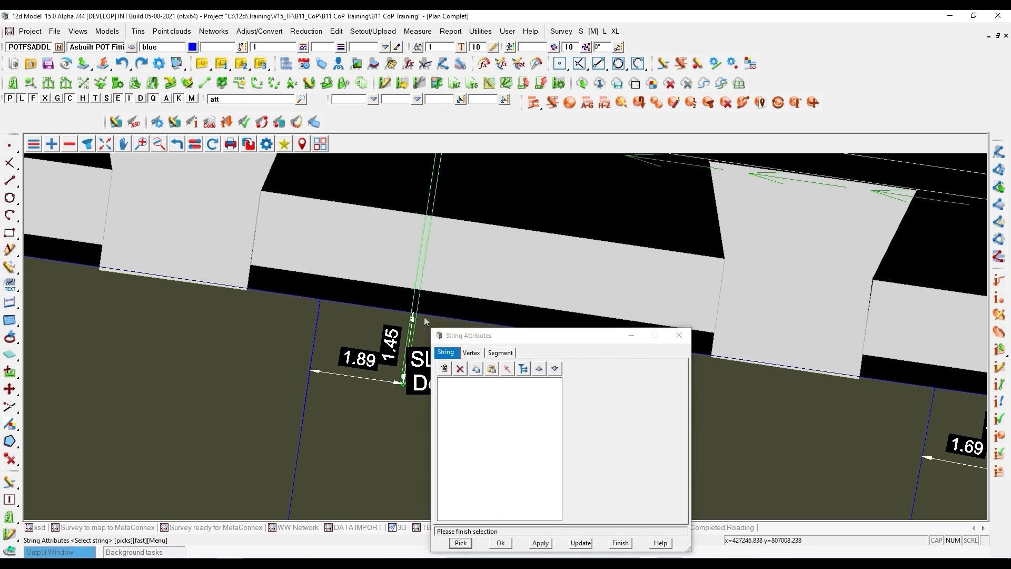
click(404, 384)
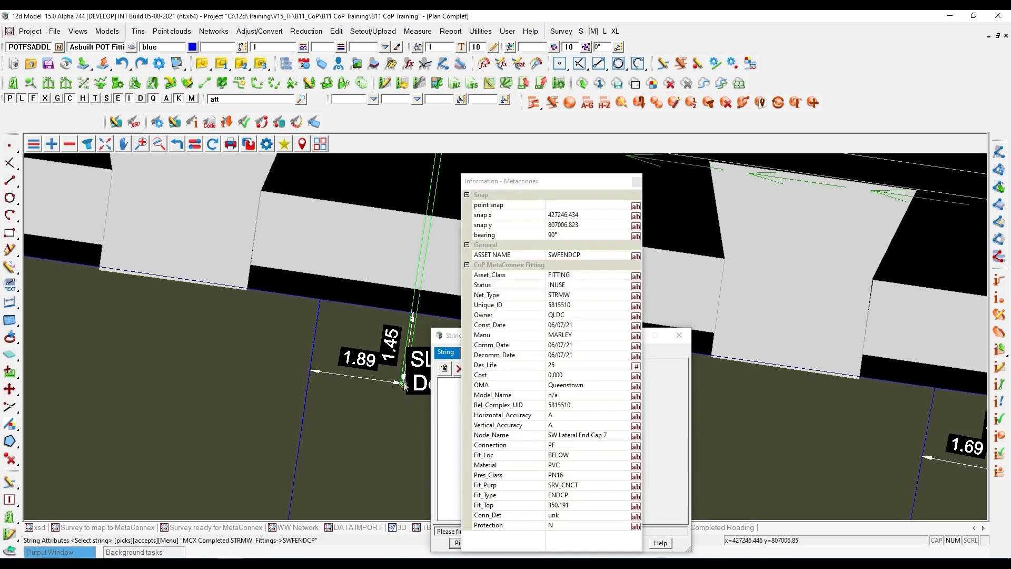
click(403, 385)
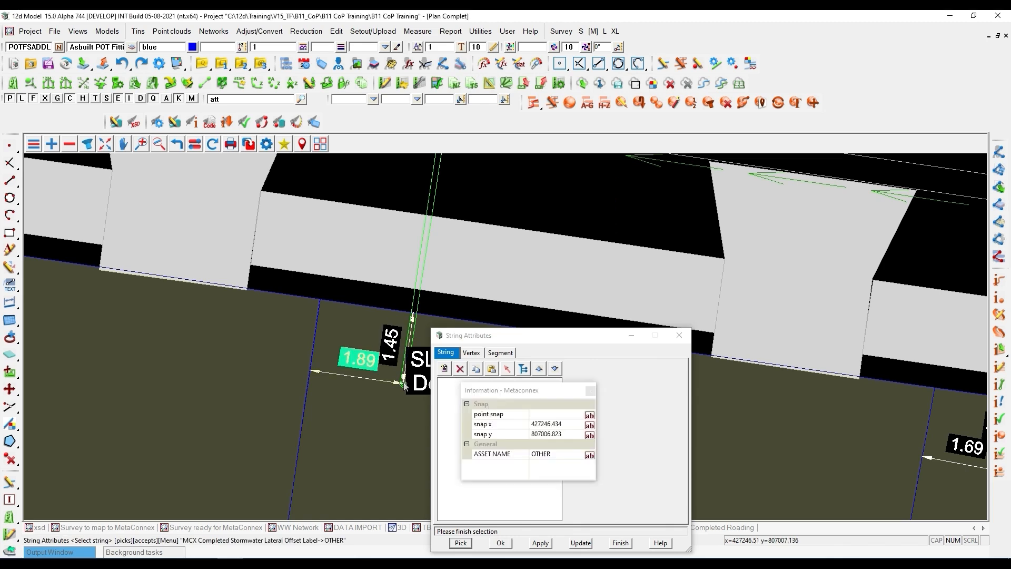
click(404, 384)
middle_click(404, 385)
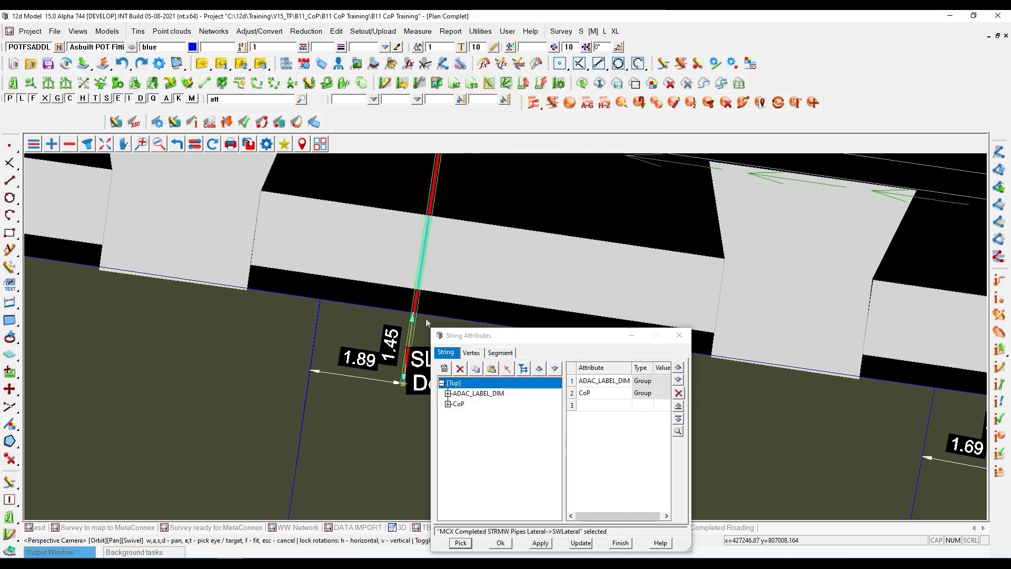
- Expand the lateral's CoP, Pipe and 12dCalculations attribute groups, enlarging the attributes window to show them
click(448, 404)
click(454, 424)
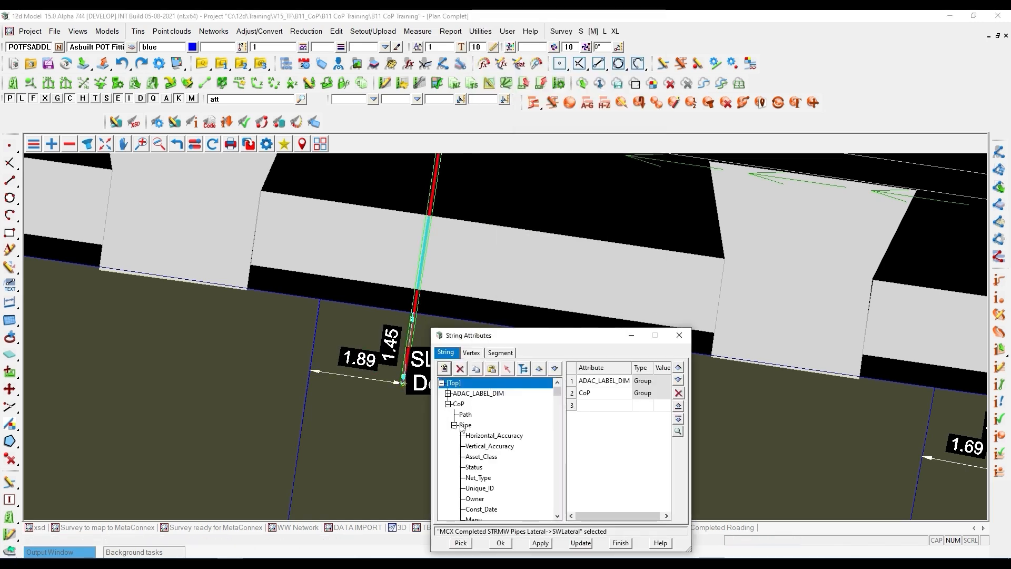
drag(488, 340, 488, 101)
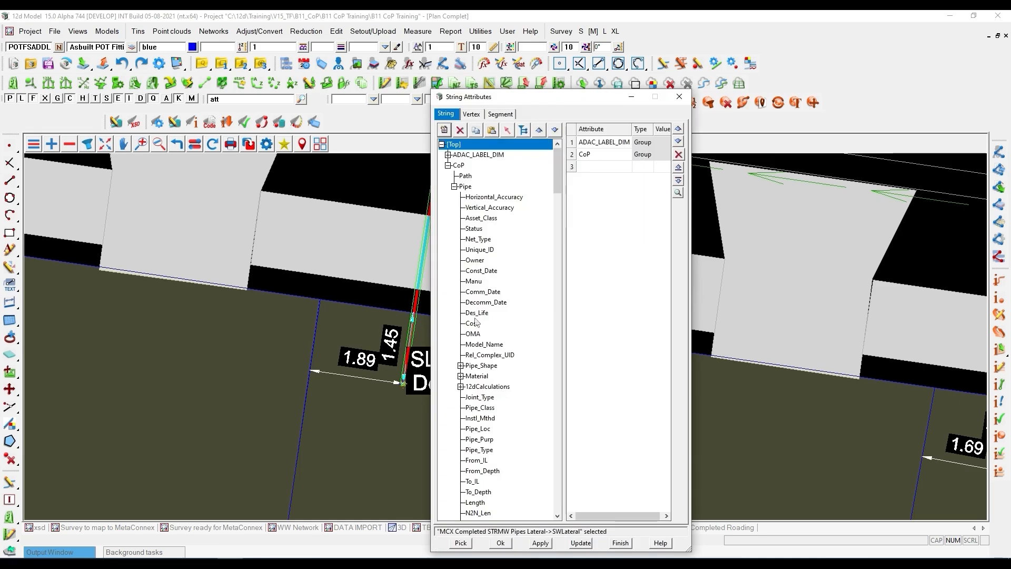
click(461, 387)
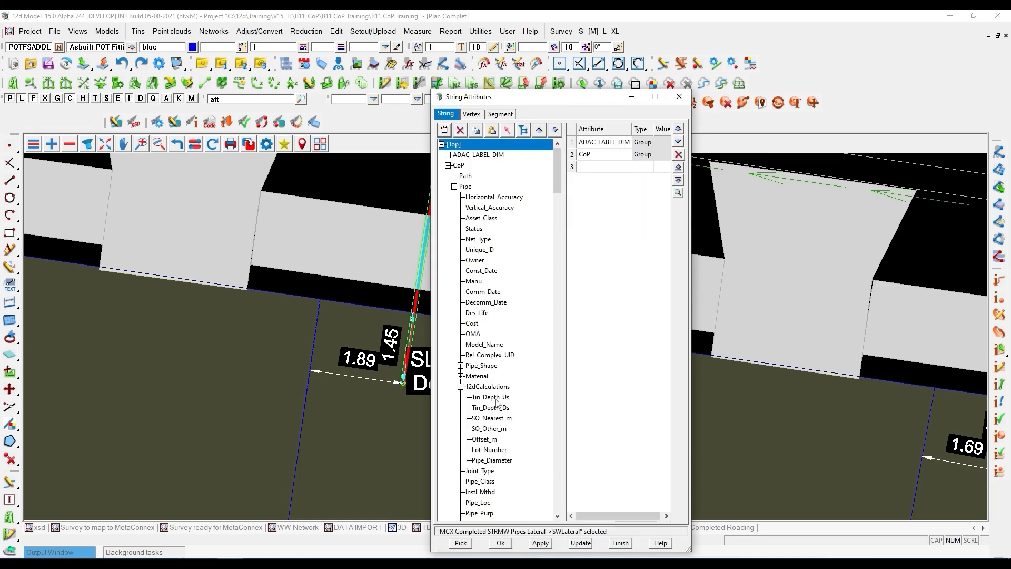
- Check the lateral's Lot_Number against the lot in plan, and inspect its SO_Other_m and SO_Nearest_m attributes
click(487, 451)
scroll(223, 365, down, 5)
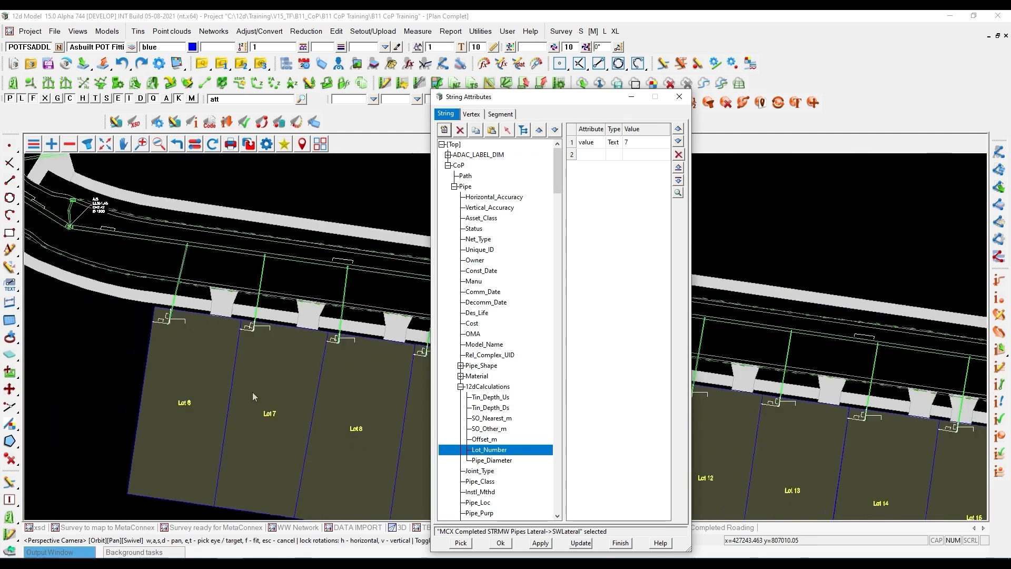
click(278, 394)
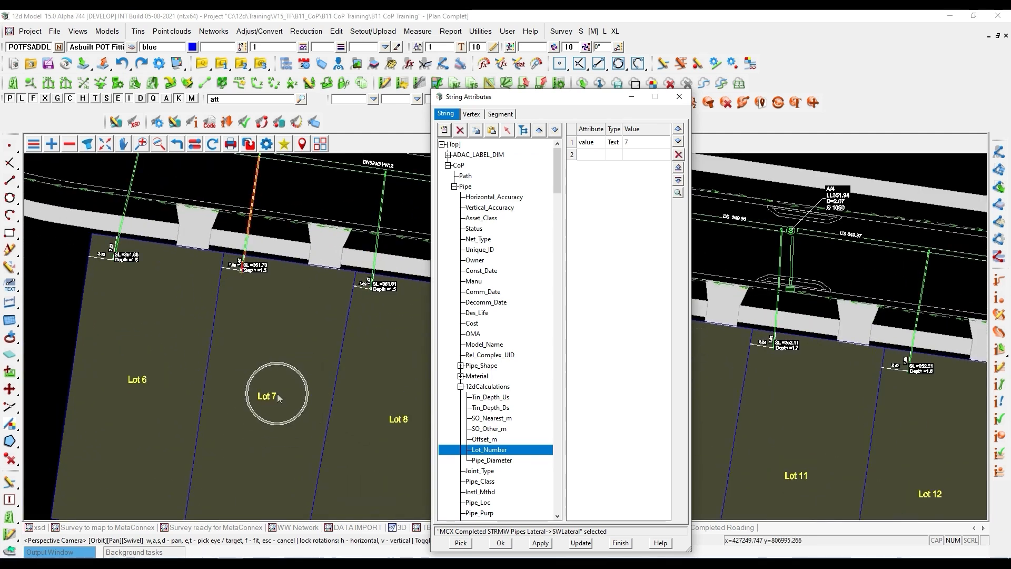
click(490, 429)
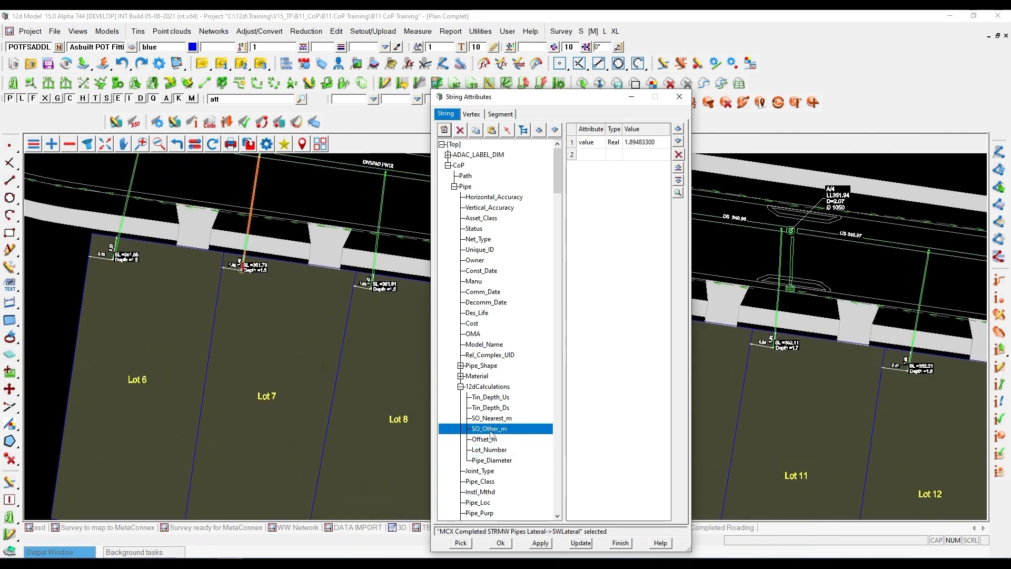
click(495, 419)
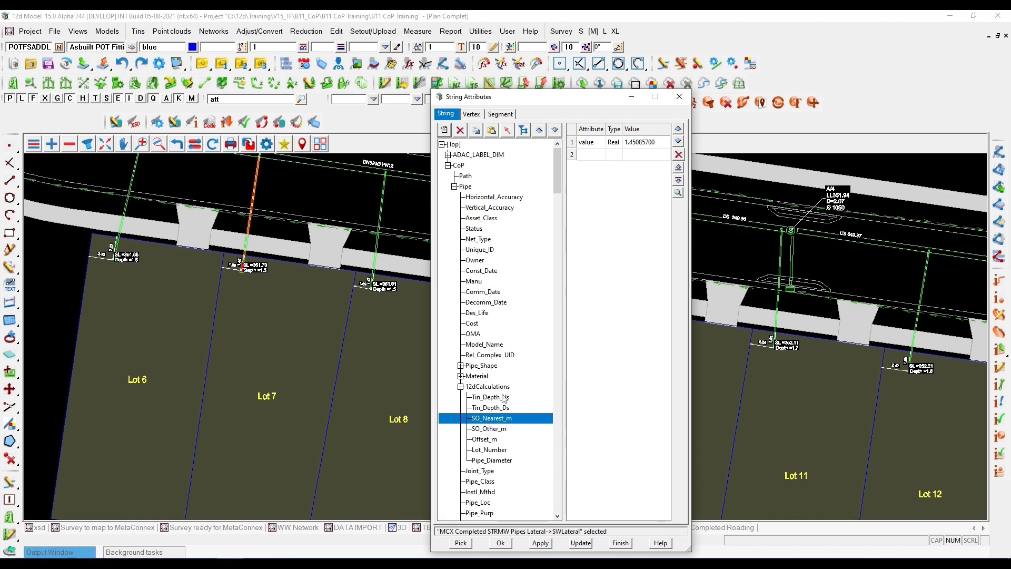
- Close the lateral's attributes and start a multipage plot from the Completed Stormwater view, separating the setup and book preview windows
click(679, 98)
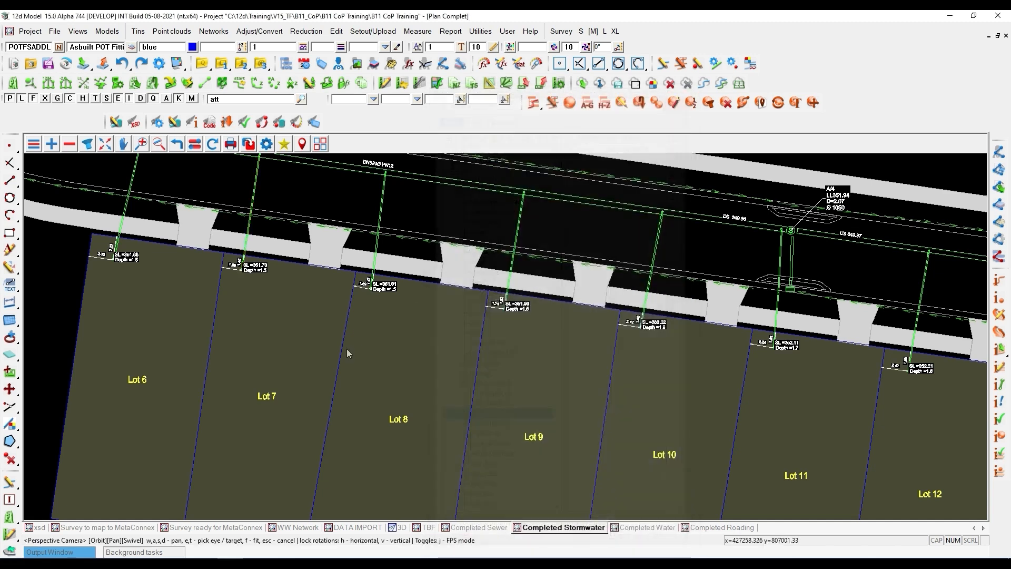
scroll(349, 346, down, 5)
scroll(340, 413, down, 2)
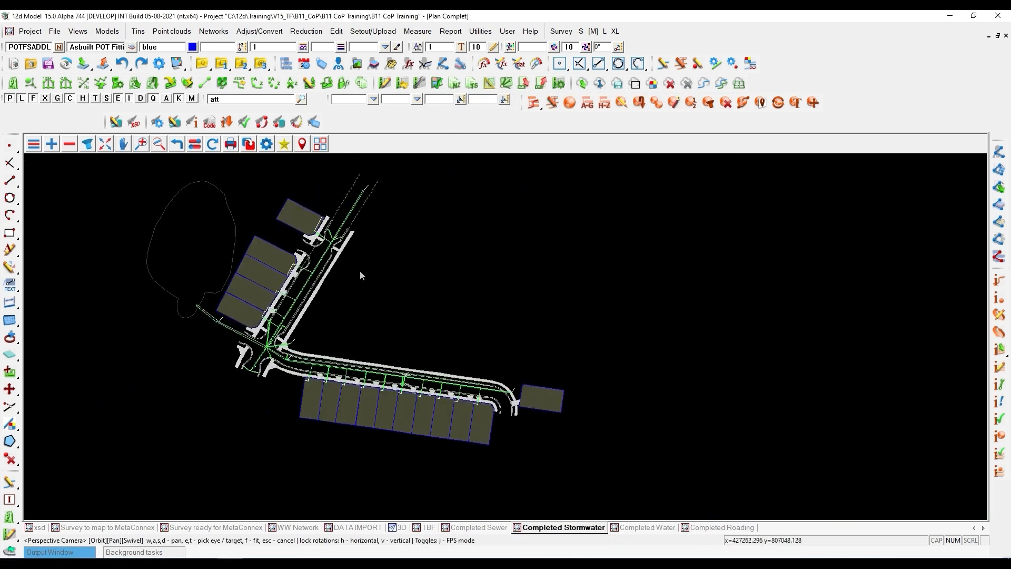
scroll(362, 270, up, 1)
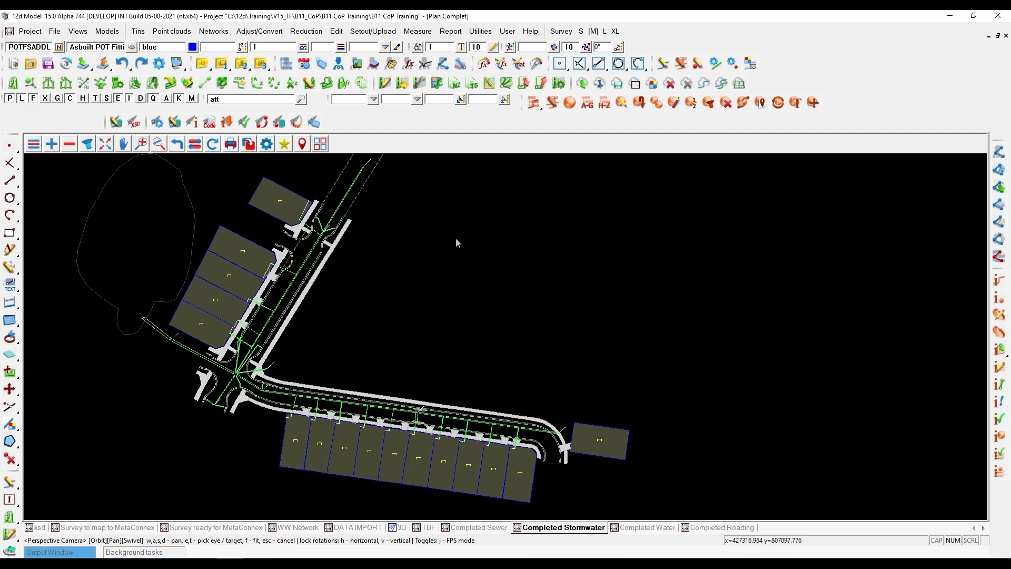
click(232, 149)
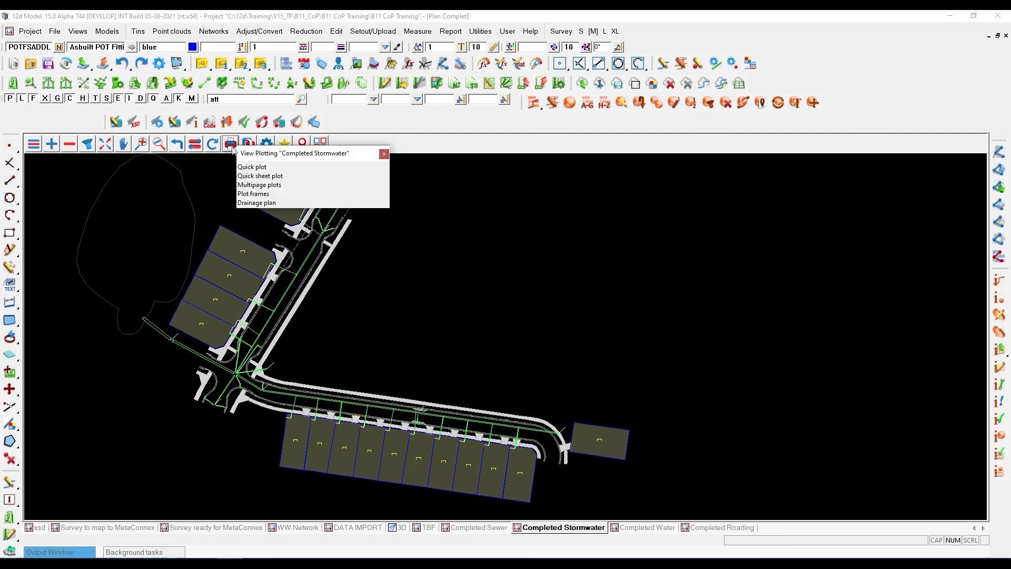
click(252, 184)
drag(352, 190, 109, 24)
drag(739, 200, 773, 26)
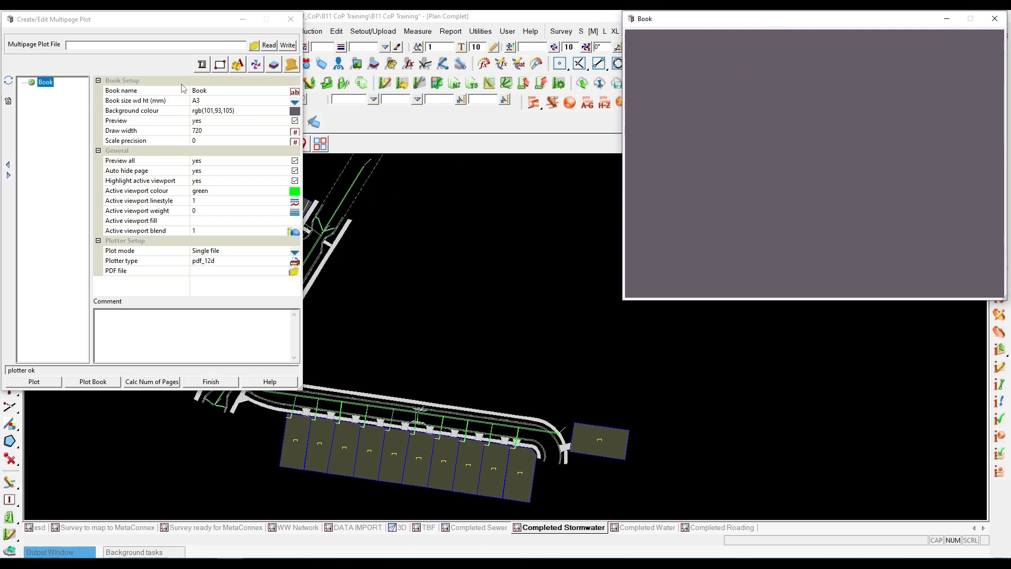
- Load the multipage plot file MCX_COP.12dmpsf from the Customer Lib
click(254, 46)
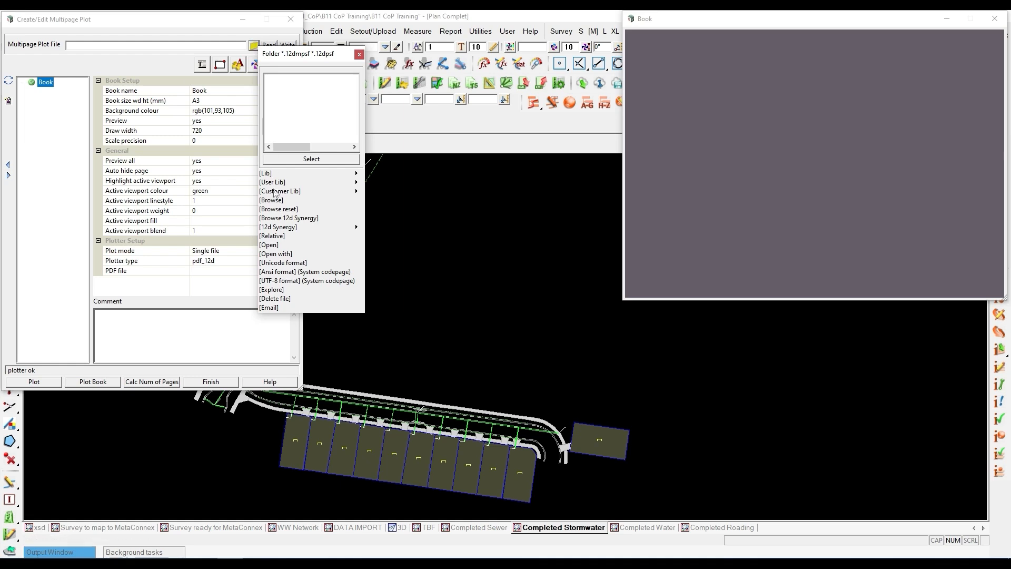
mouse_move(353, 194)
double_click(392, 220)
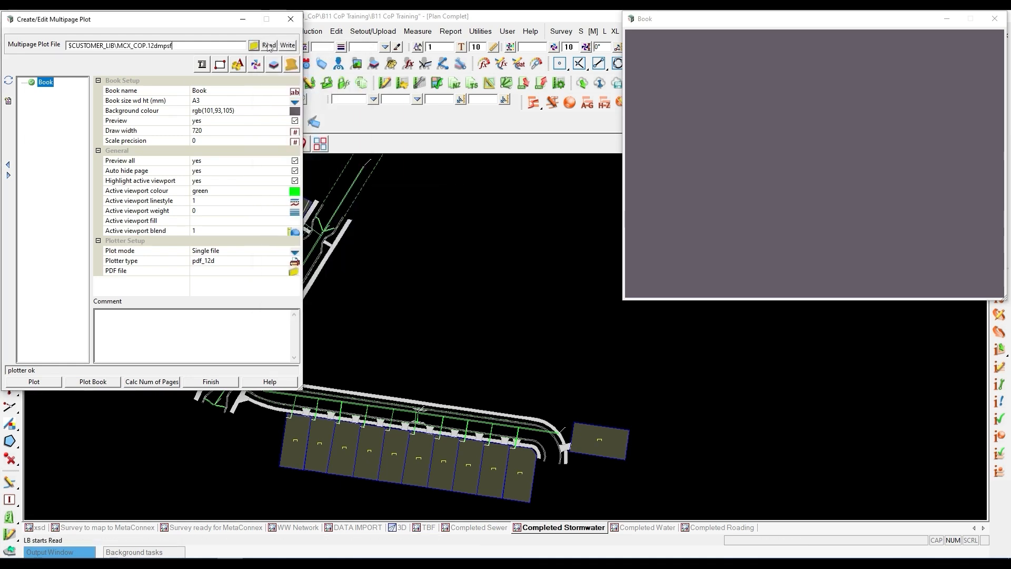
click(268, 46)
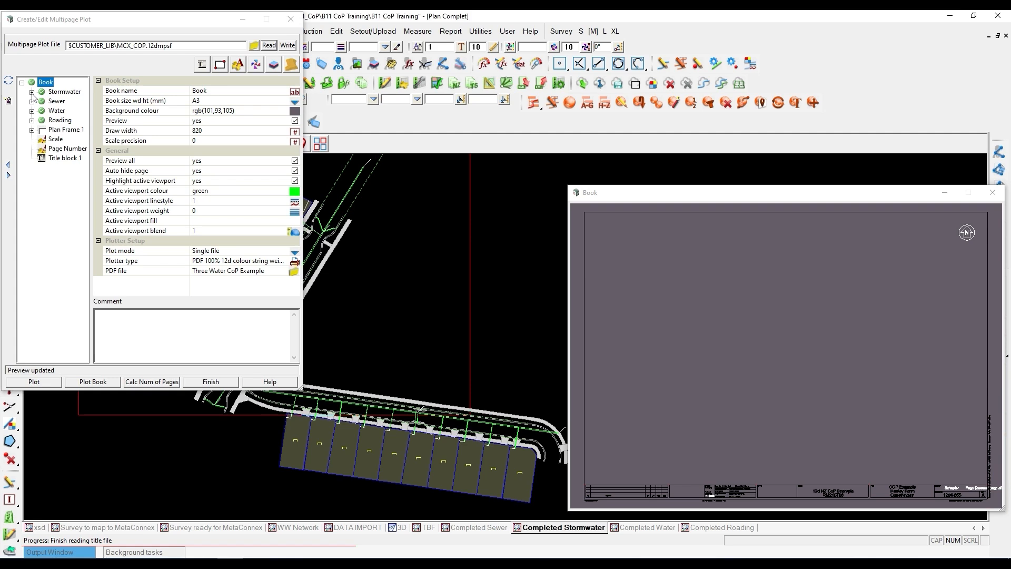
- Preview Stormwater page 400 and check its plan frame extents against the network in the plan view
click(32, 92)
click(61, 101)
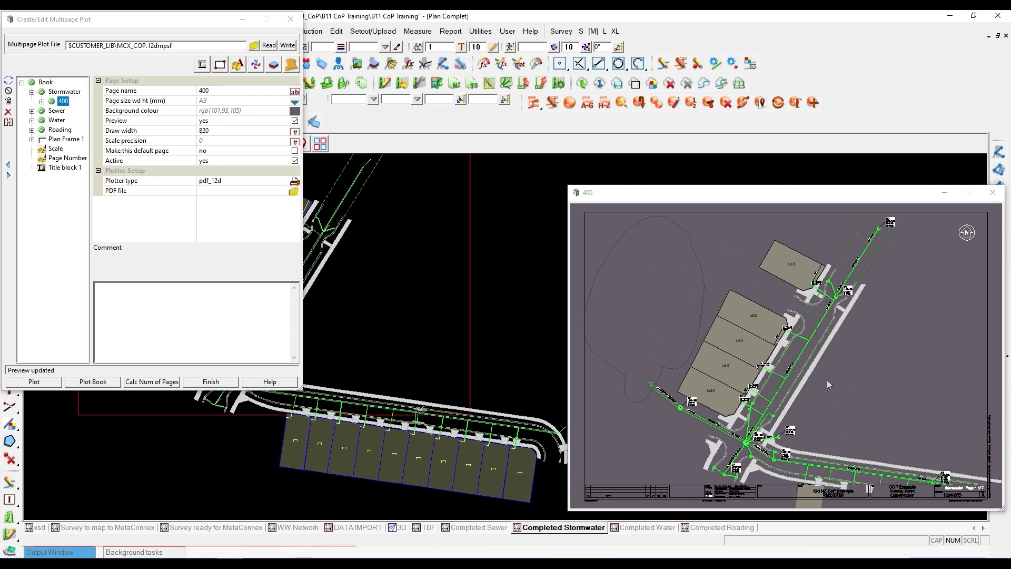
drag(164, 21, 726, 32)
scroll(309, 320, down, 2)
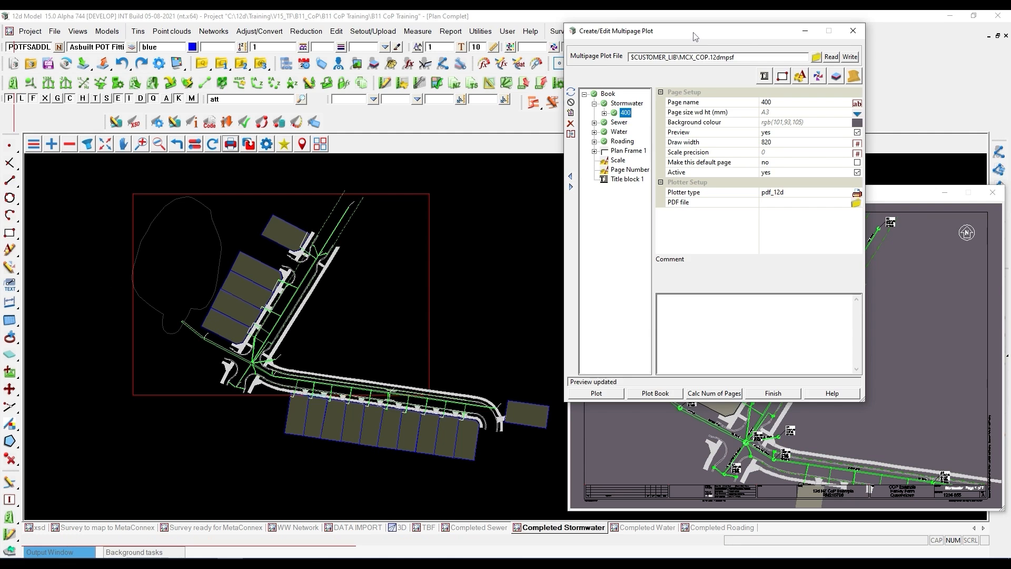
drag(688, 36, 649, 34)
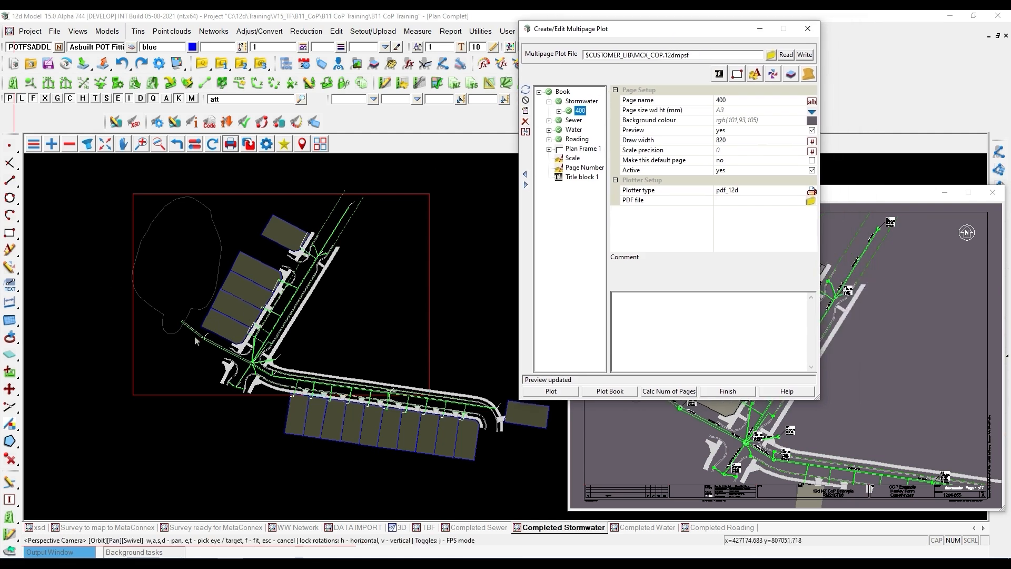
scroll(180, 368, down, 3)
scroll(402, 411, up, 2)
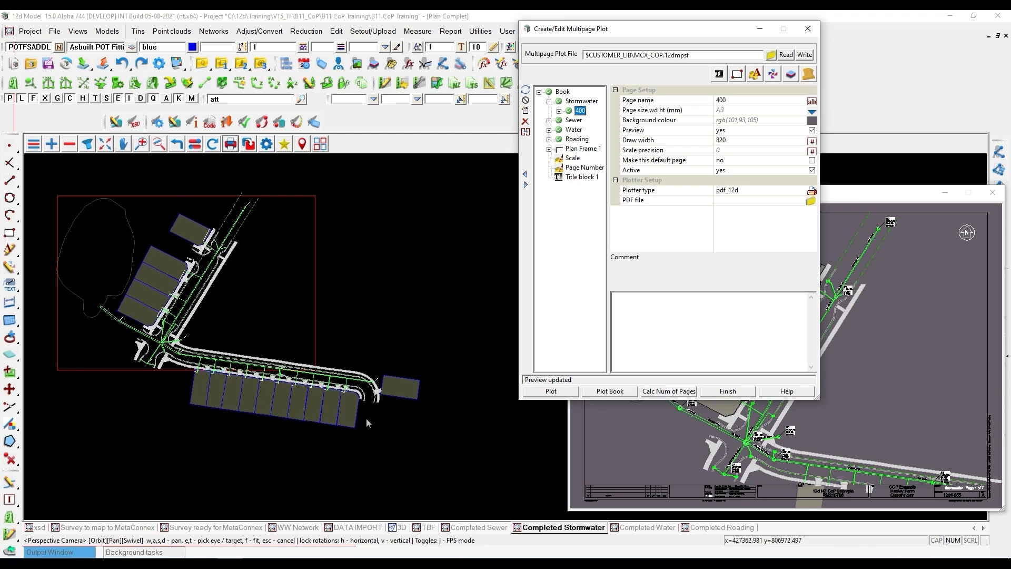
- Duplicate Stormwater page 400 within its chapter and name the copy 401
click(525, 132)
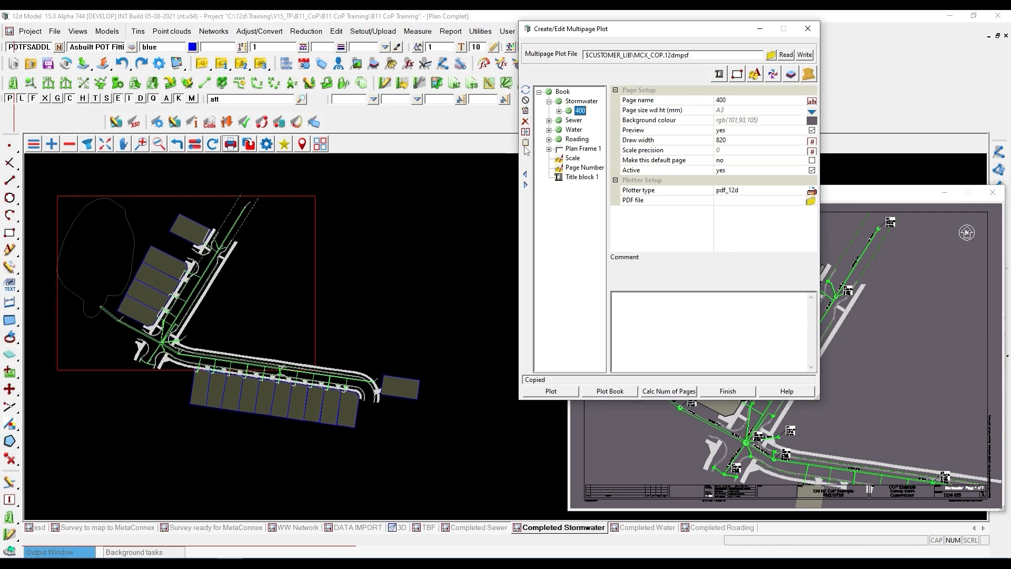
click(526, 143)
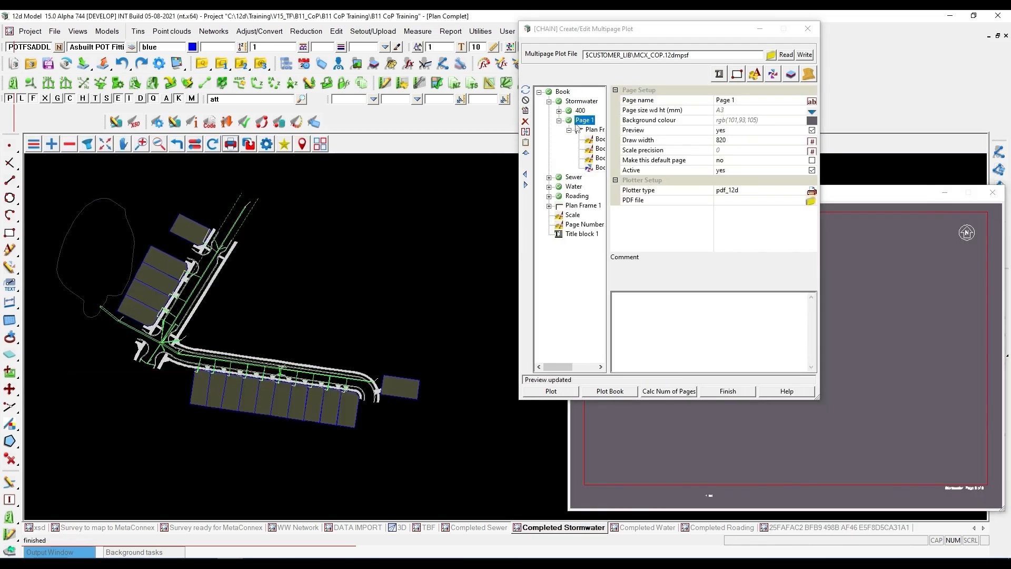
drag(742, 103, 716, 104)
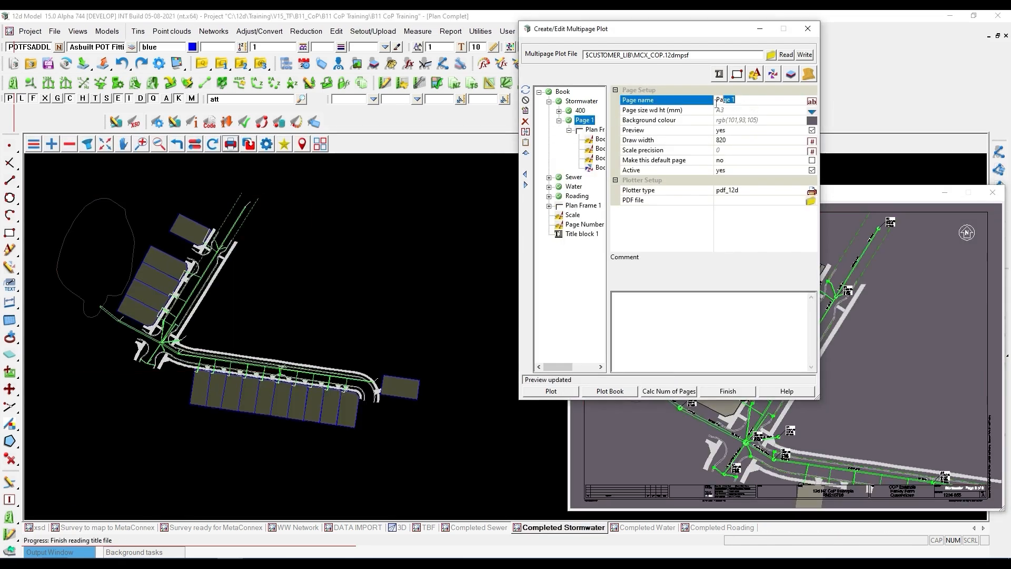
text(401)
key(Return)
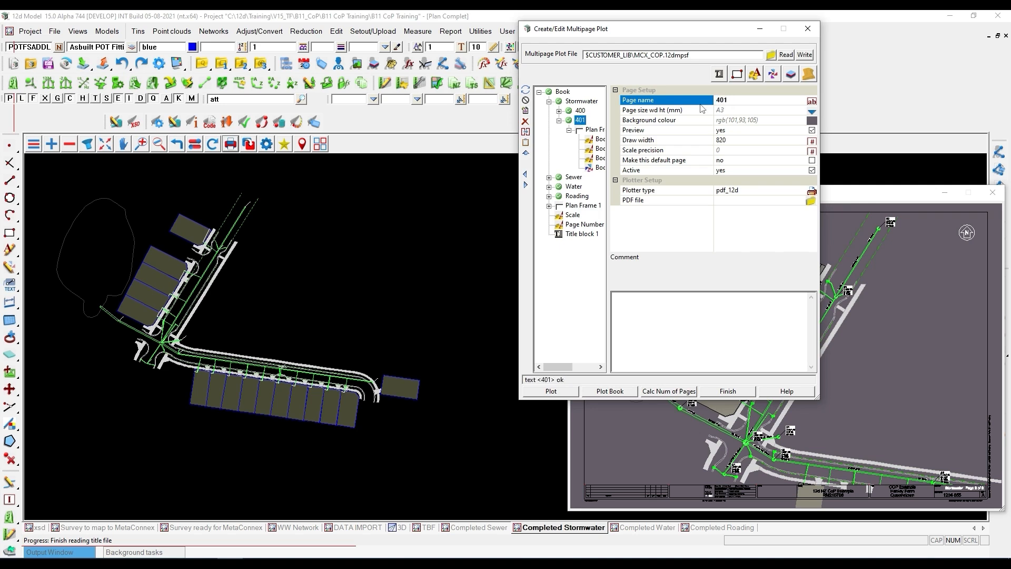
- Translate page 401's Plan Frame 1 over the southeastern road and its lots, around world coordinate 427323.24 806983.56
click(598, 132)
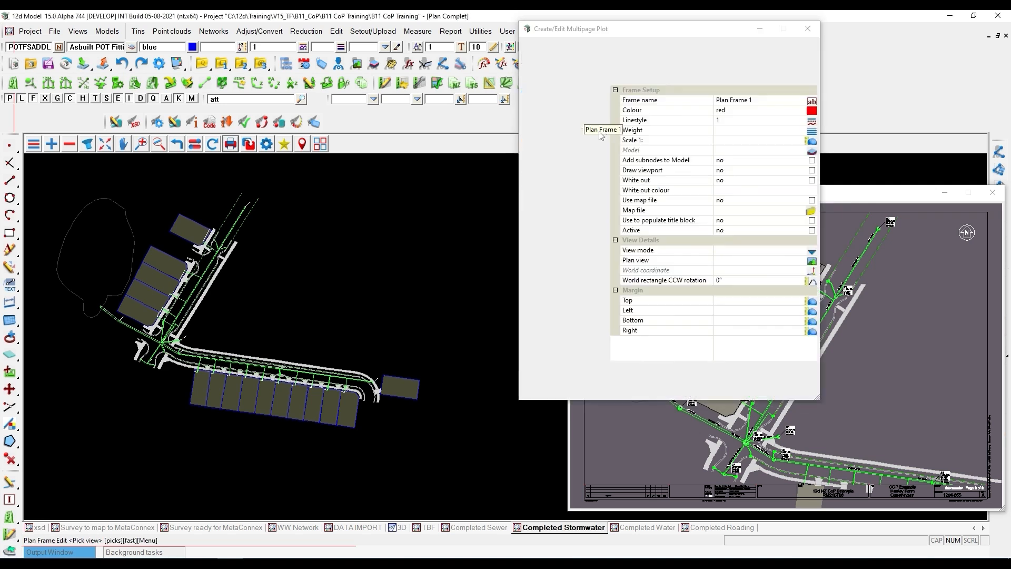
click(713, 367)
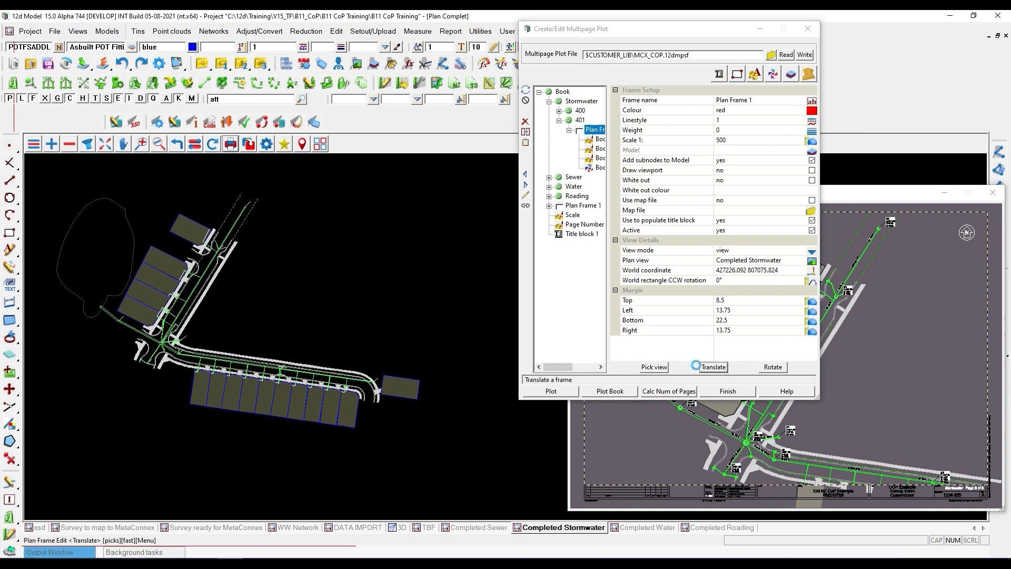
click(313, 412)
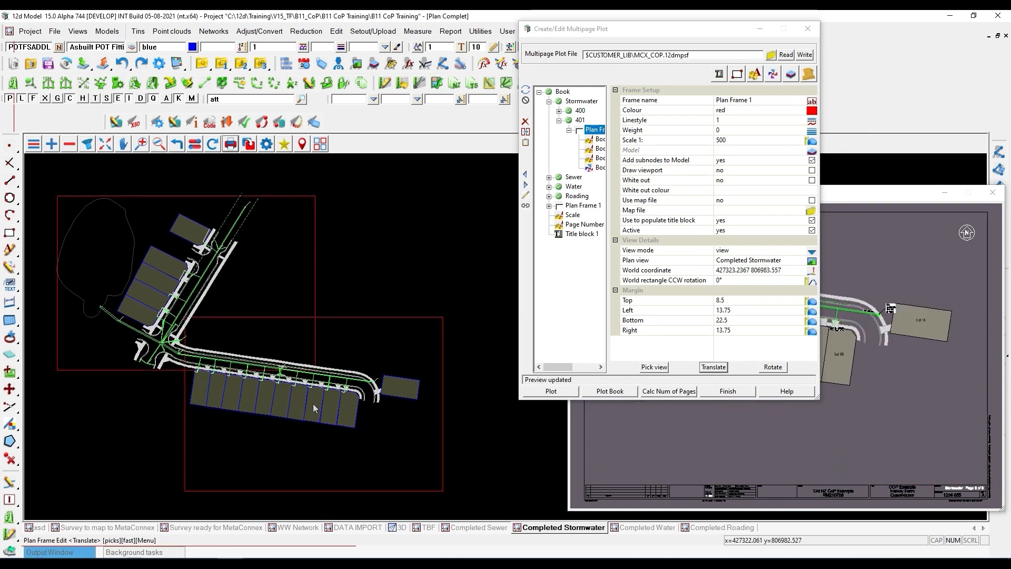
- Rotate page 401's plan frame counter-clockwise by about 19°40' and check the lots and north arrow in the page preview
scroll(312, 403, down, 2)
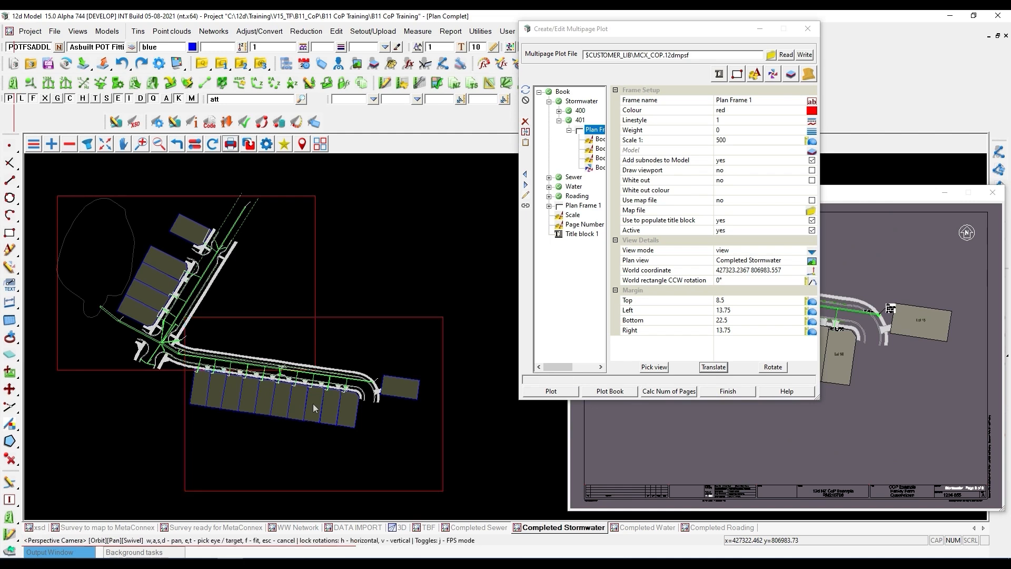
scroll(288, 422, up, 1)
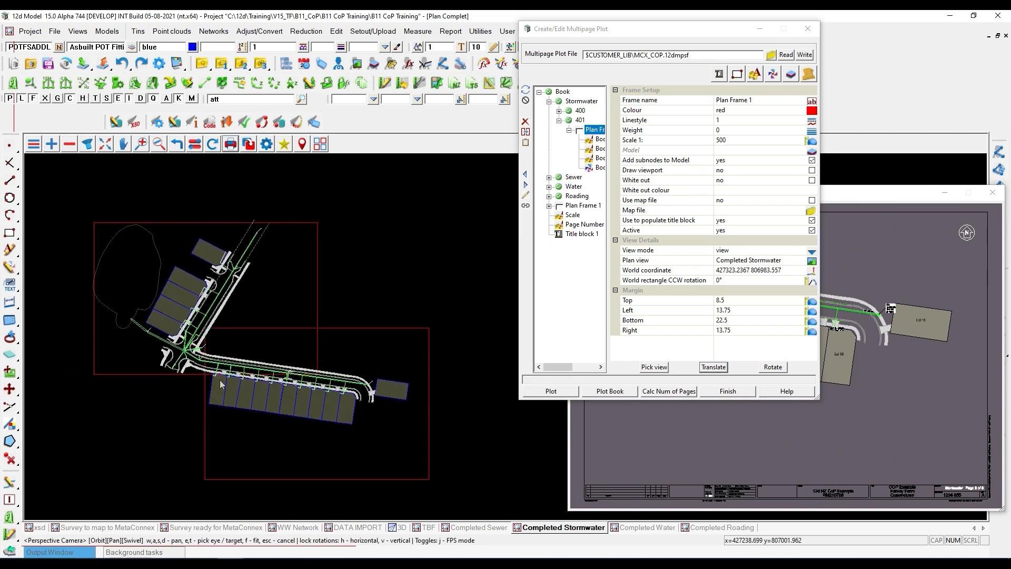
scroll(260, 378, up, 1)
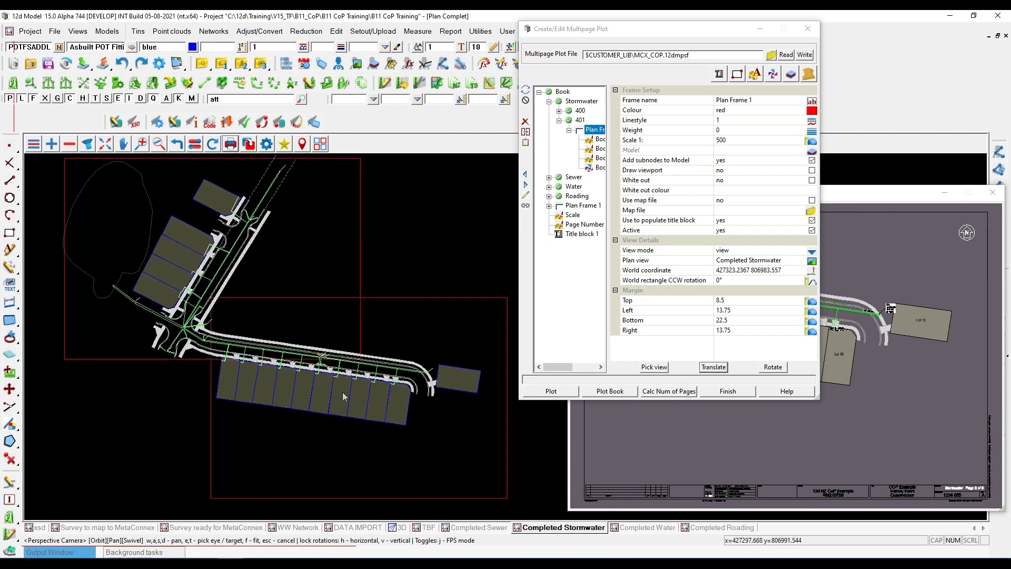
scroll(266, 384, up, 1)
click(774, 367)
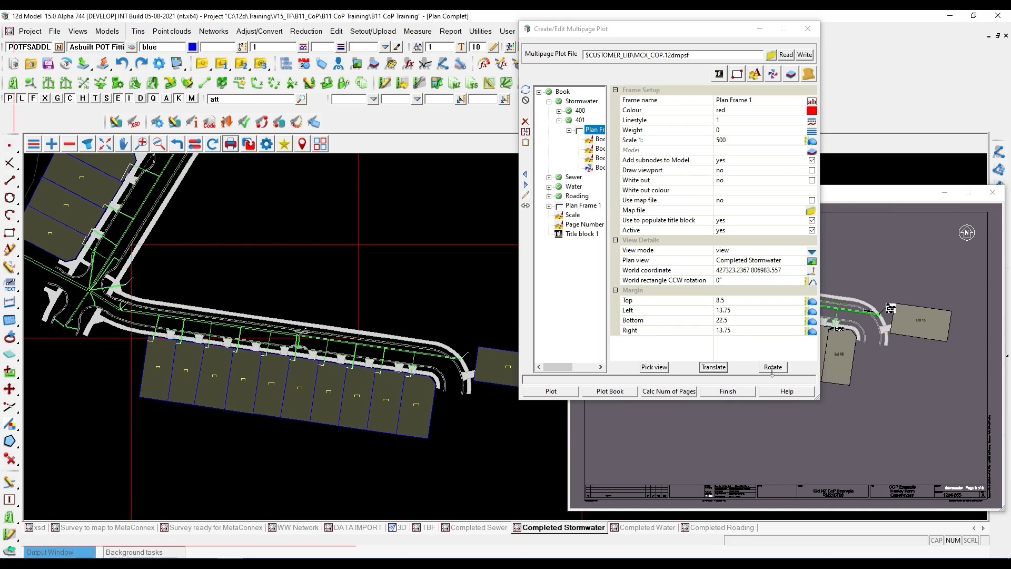
click(774, 369)
scroll(344, 360, down, 1)
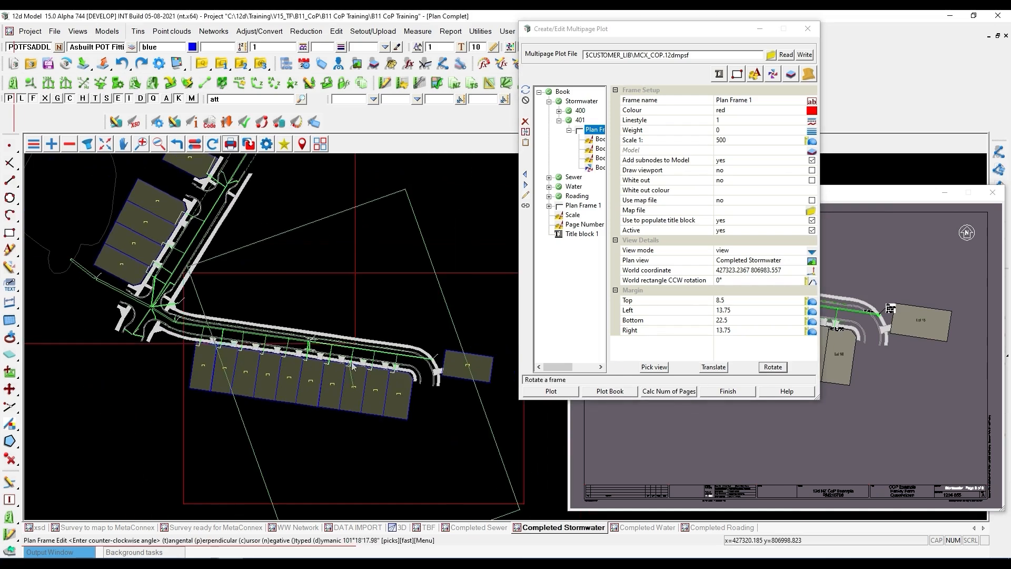
click(454, 361)
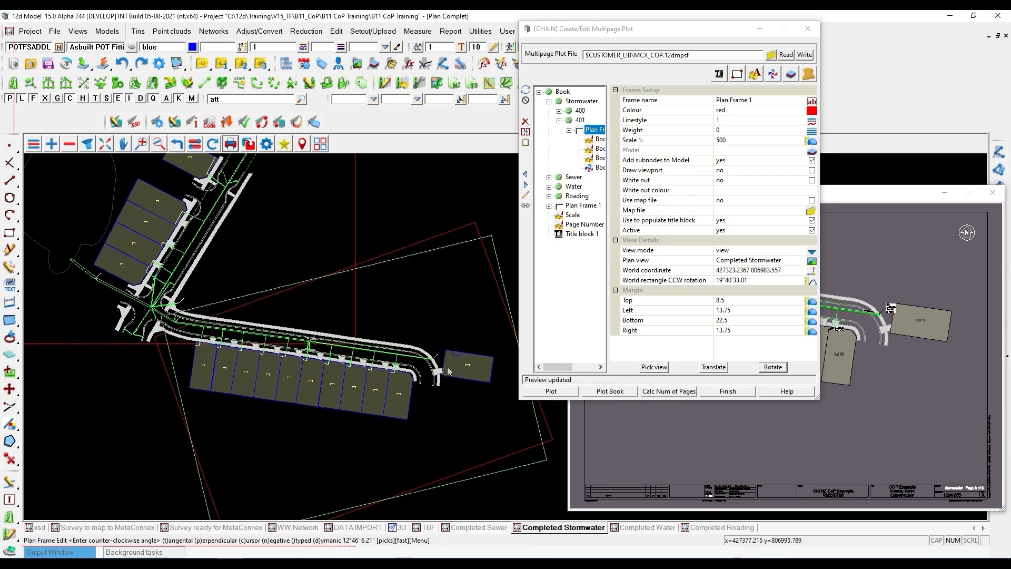
drag(634, 27, 152, 12)
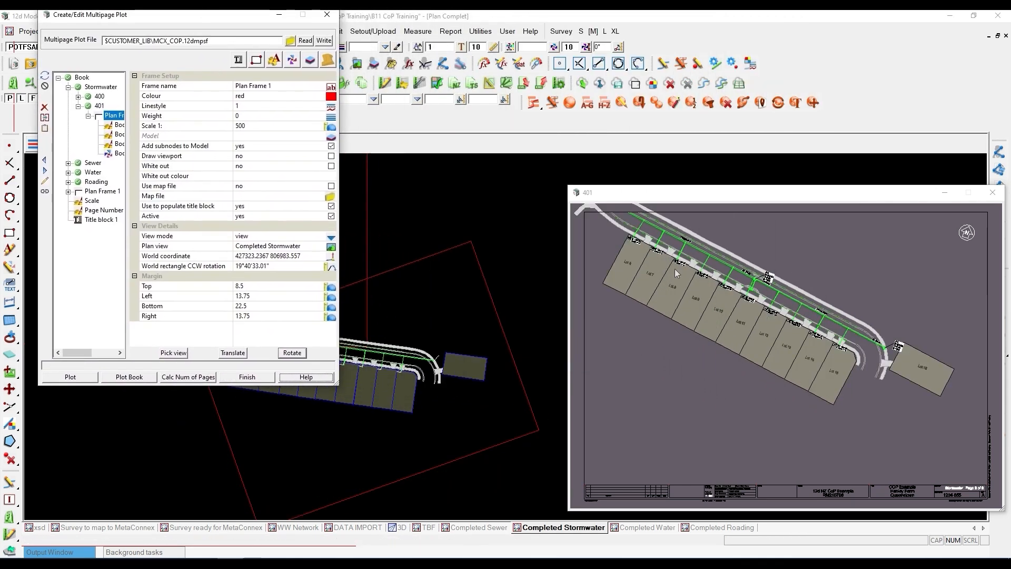
key(ctrl)
key(ctrl)
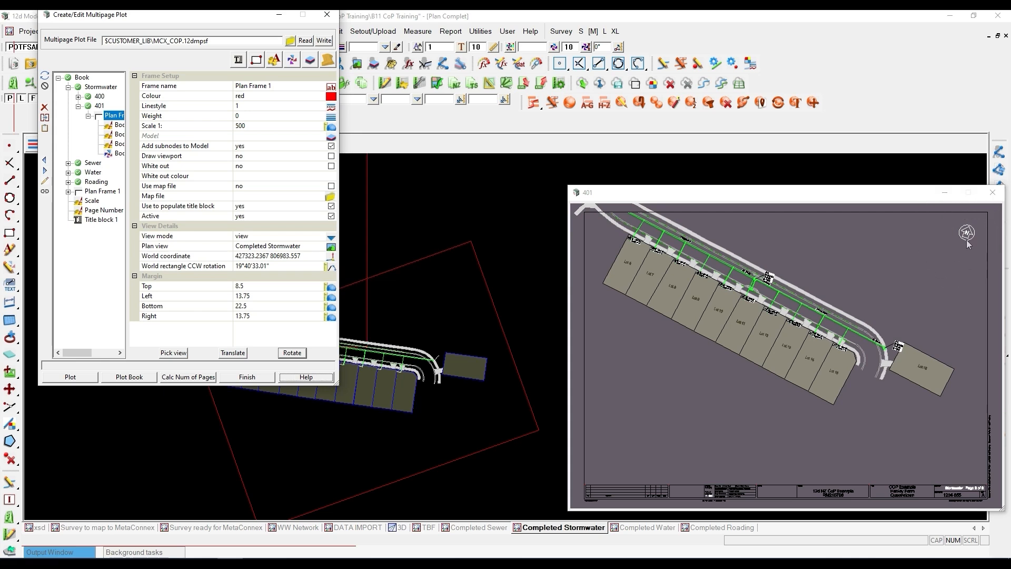
- Set the world rectangle CCW rotation of page 401's plan frame to 0°
click(286, 267)
drag(284, 268, 205, 273)
text(0)
key(Return)
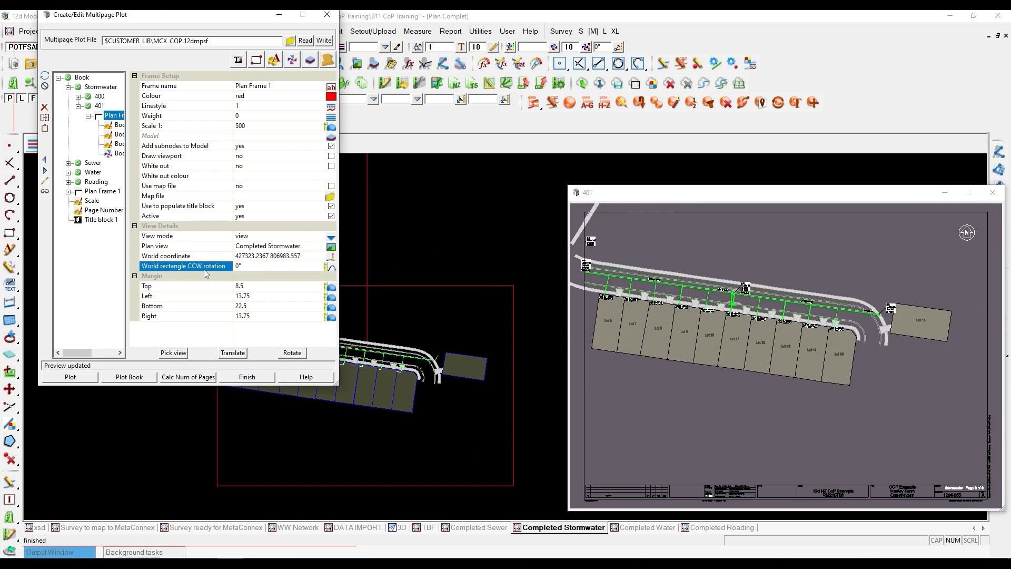
- Expand the Sewer, Water and Roading chapters to review their pages, and display the plot settings of the whole Book
drag(146, 20, 522, 85)
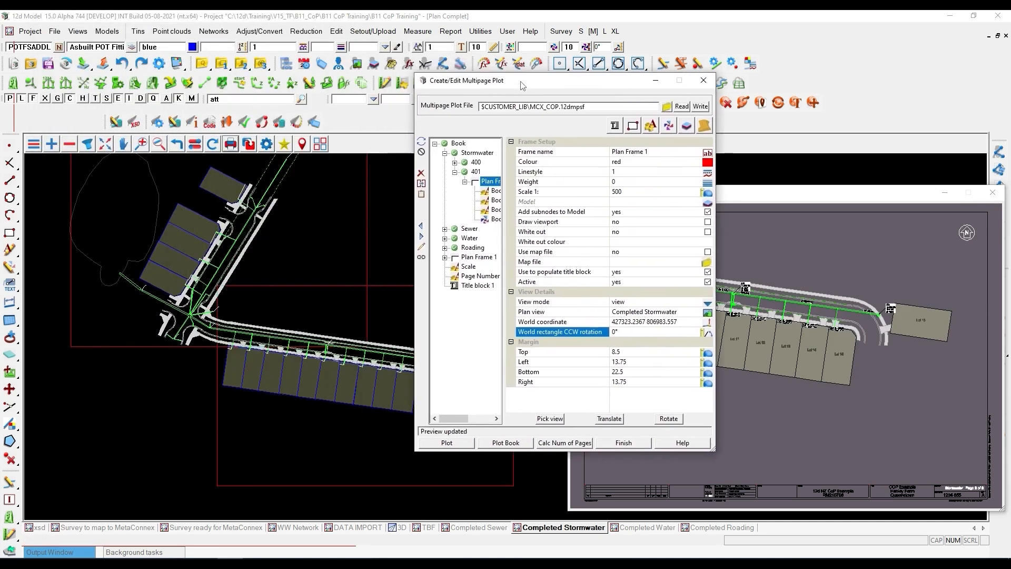
click(455, 172)
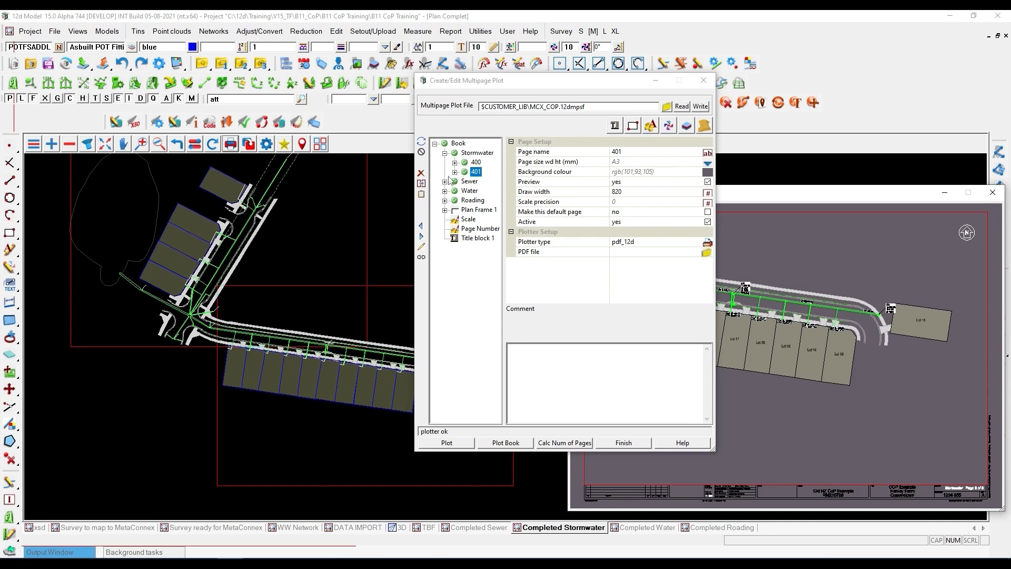
click(445, 182)
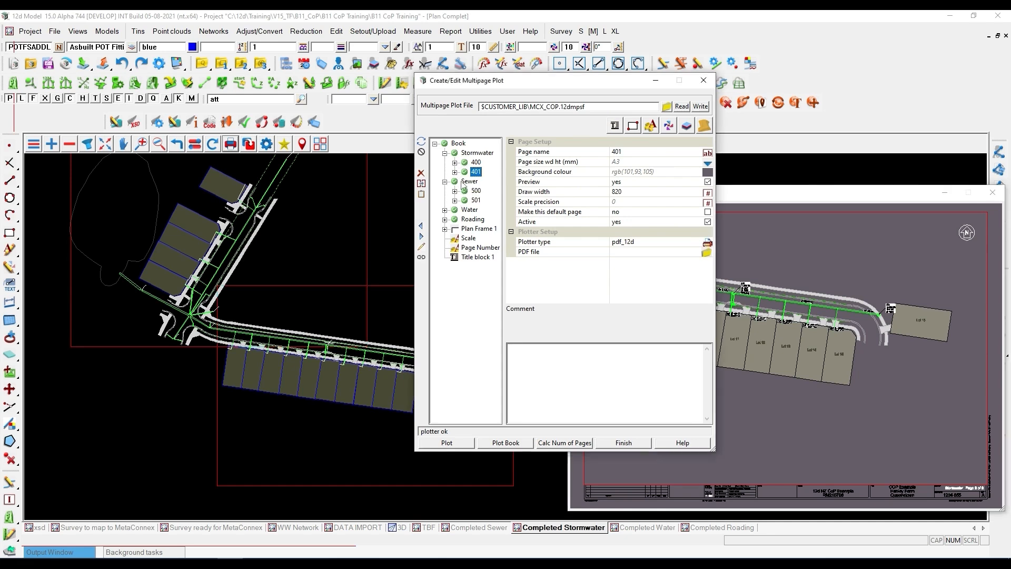
click(444, 210)
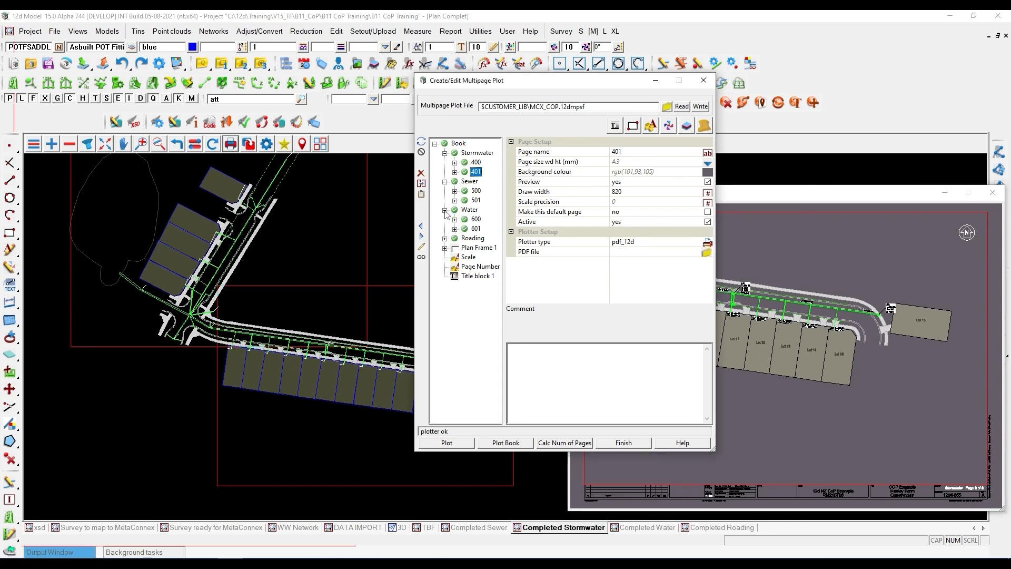
click(444, 238)
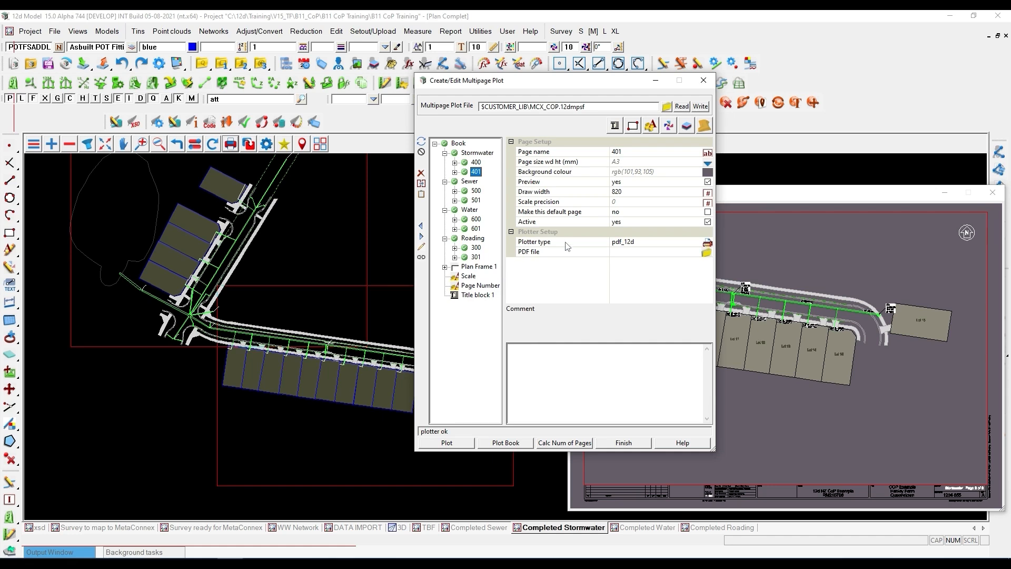
drag(498, 85, 445, 65)
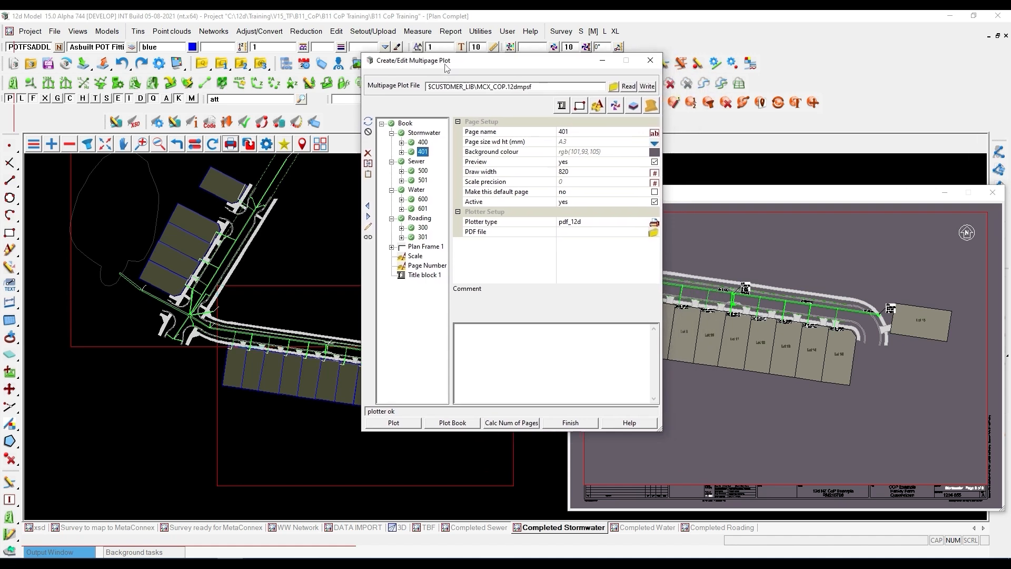
click(408, 124)
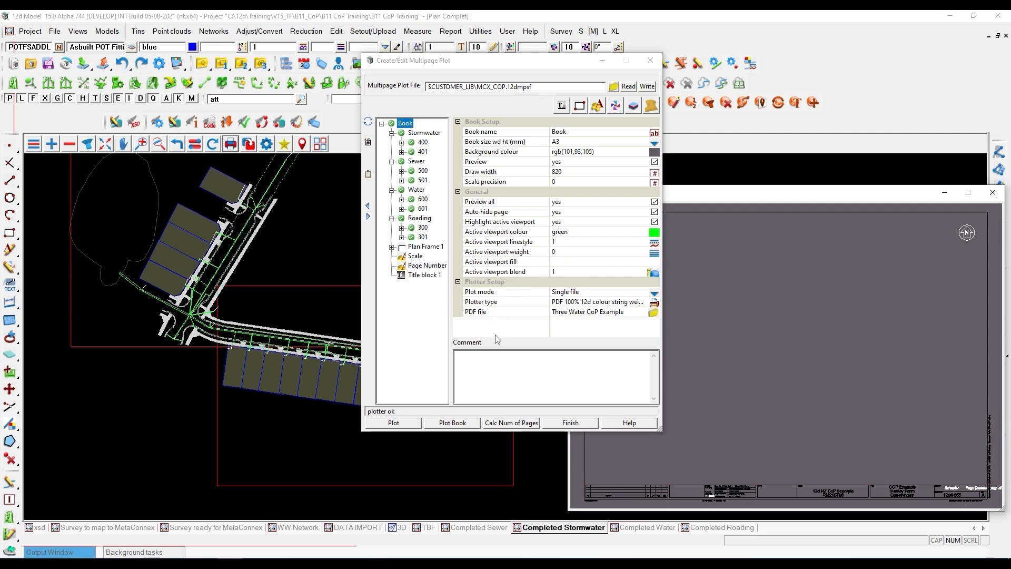
- Plot the whole book to the Three Water CoP Example PDF and enlarge the plotted document to full screen
click(453, 423)
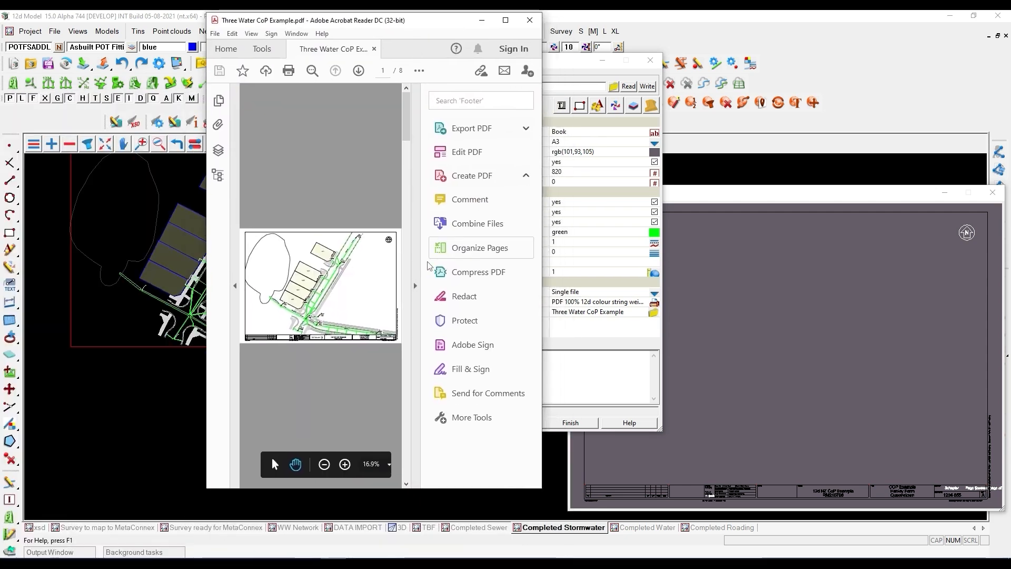
click(414, 285)
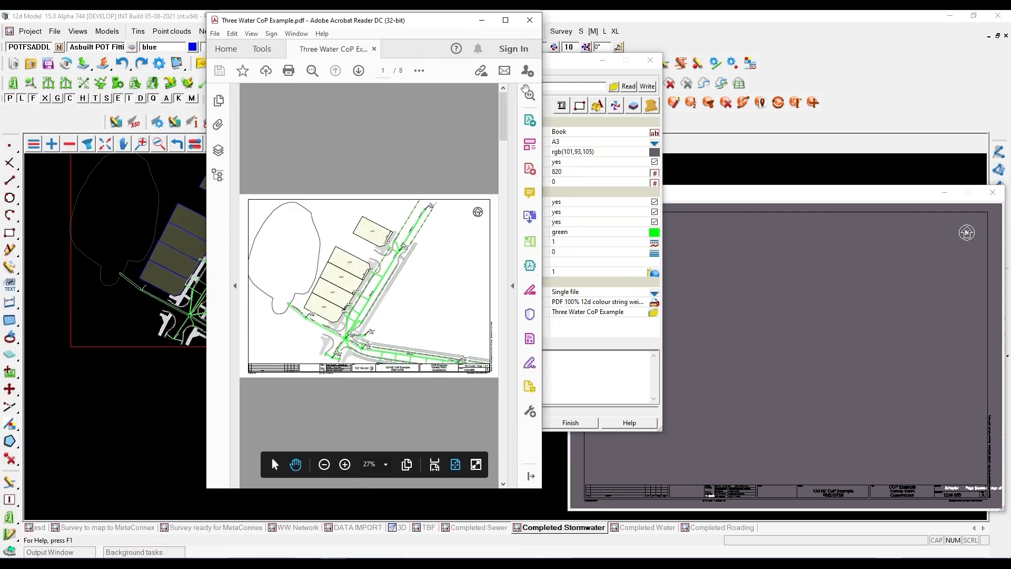
click(504, 20)
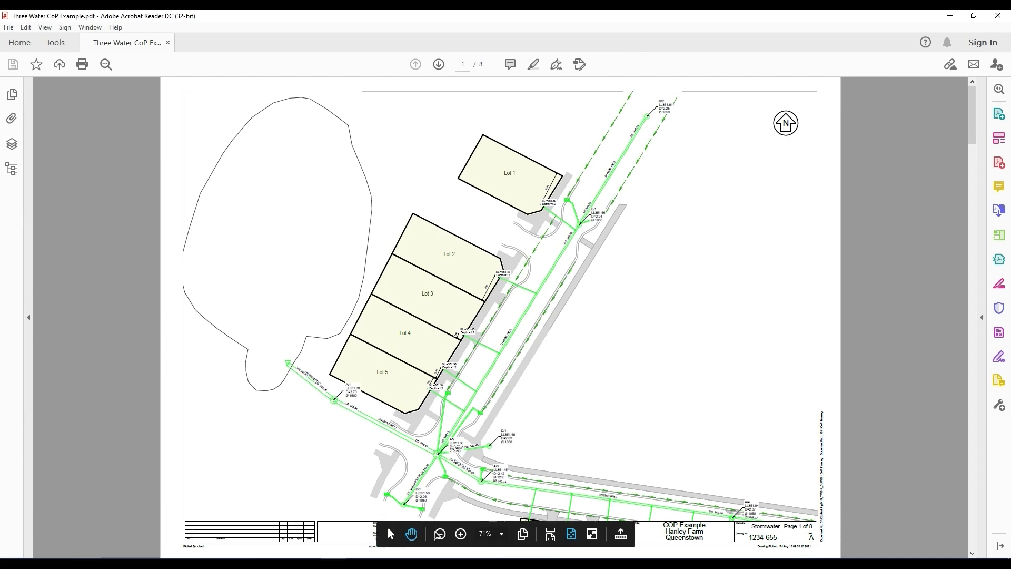
- Examine the lots, lateral labels and stormwater manhole labels on page 1 of the plotted PDF at 200%
click(459, 534)
click(458, 534)
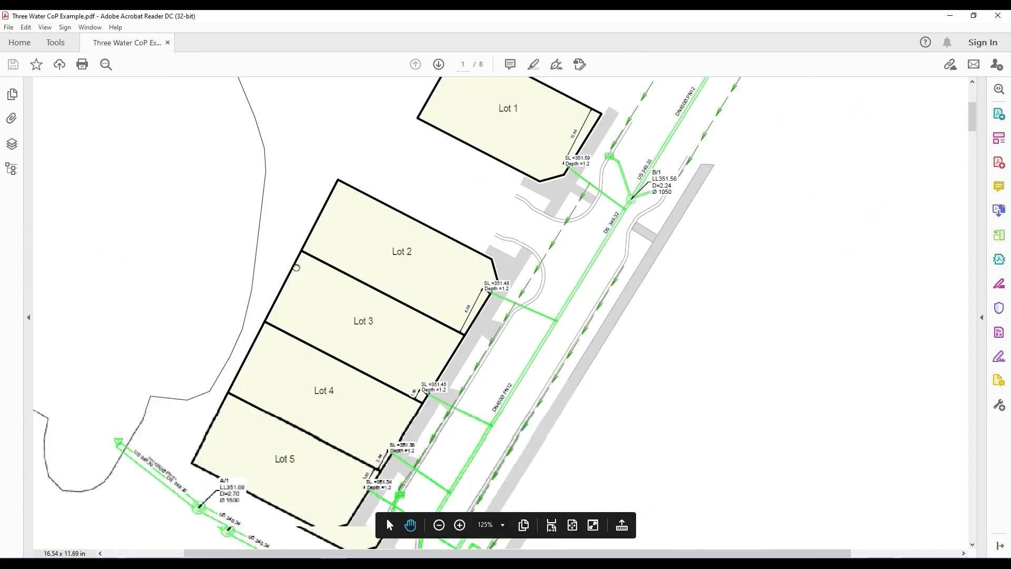
click(460, 524)
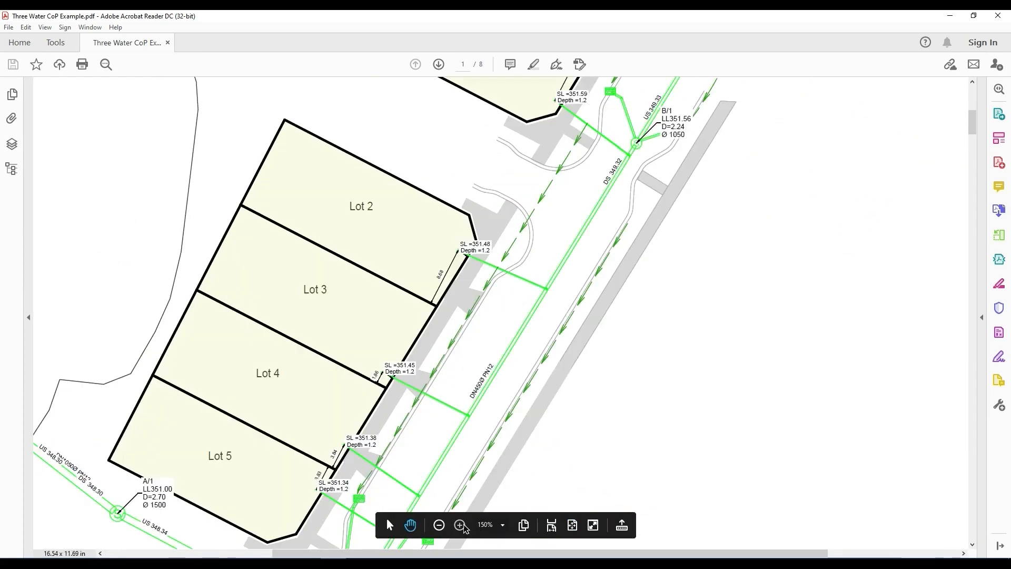
click(460, 524)
drag(387, 345, 293, 421)
drag(480, 306, 422, 391)
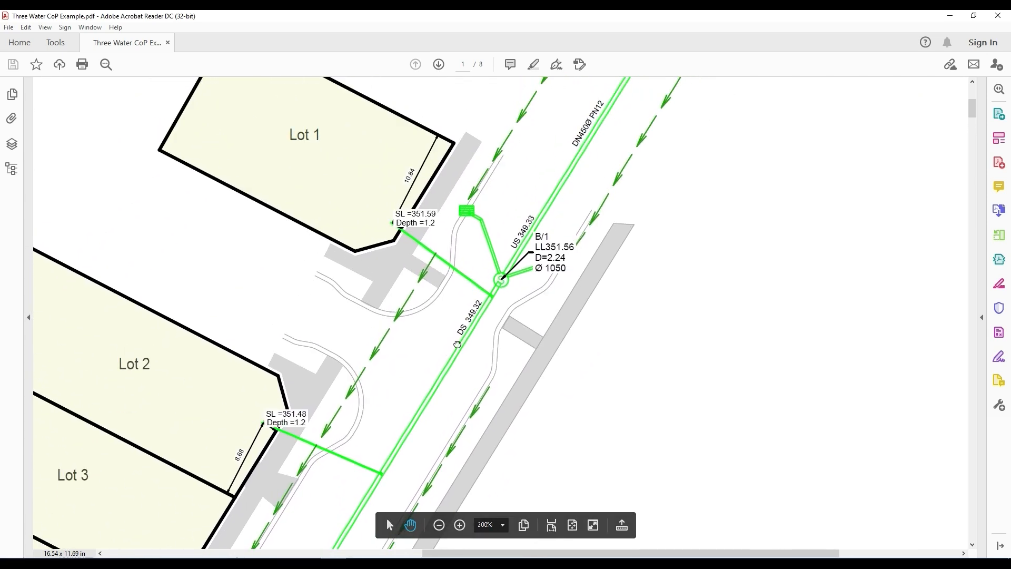
click(415, 223)
drag(361, 377, 415, 141)
drag(286, 375, 306, 103)
drag(379, 267, 369, 105)
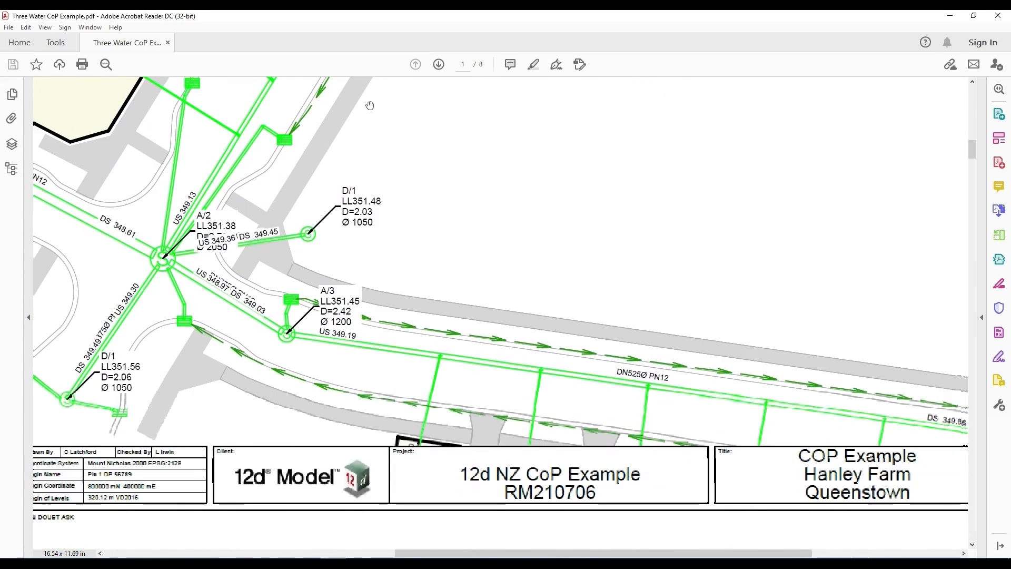
- Check page 1's title block, from the coordinate system and origin details to the discipline and page number
drag(325, 330, 579, 331)
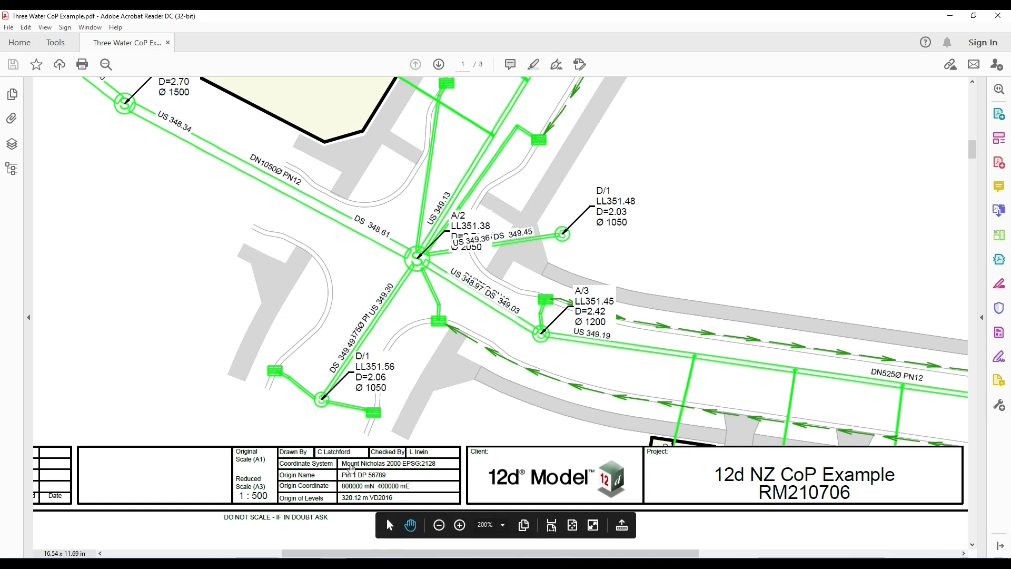
key(ctrl)
key(ctrl)
scroll(742, 469, right, 10)
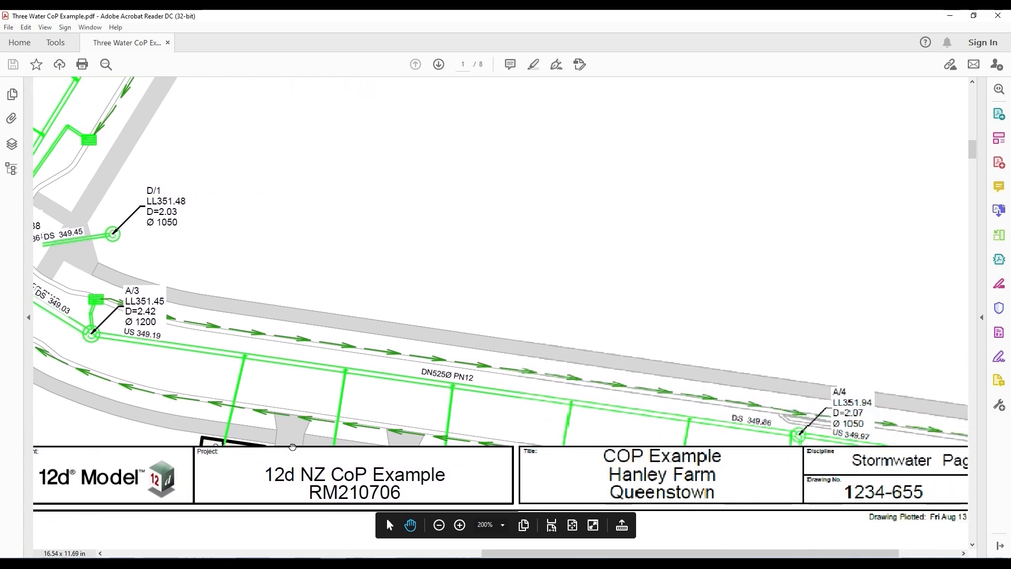
scroll(636, 453, right, 3)
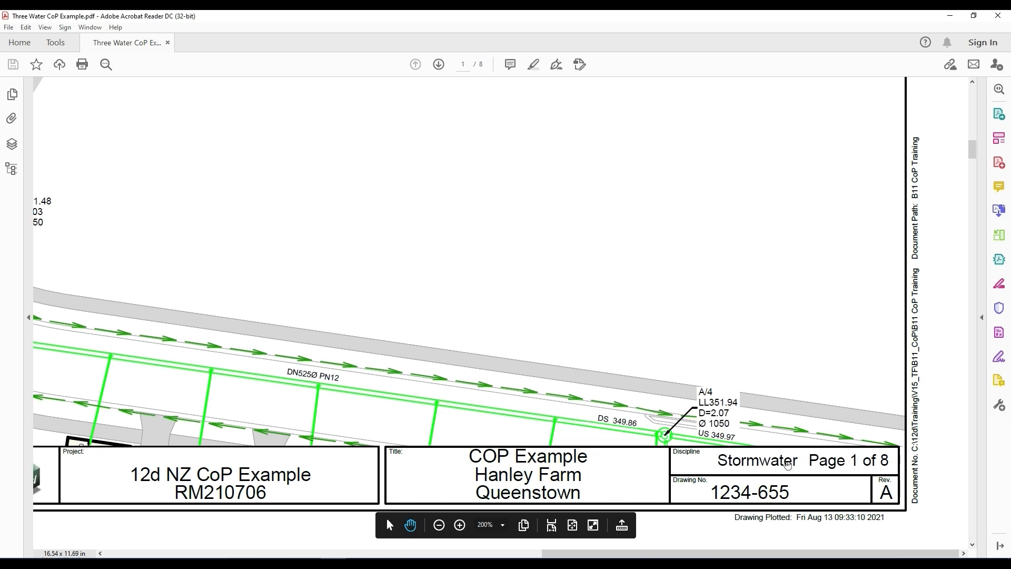
- Review the Sewer plan and title block on page 3, and advance to the Water plan on page 5
click(439, 64)
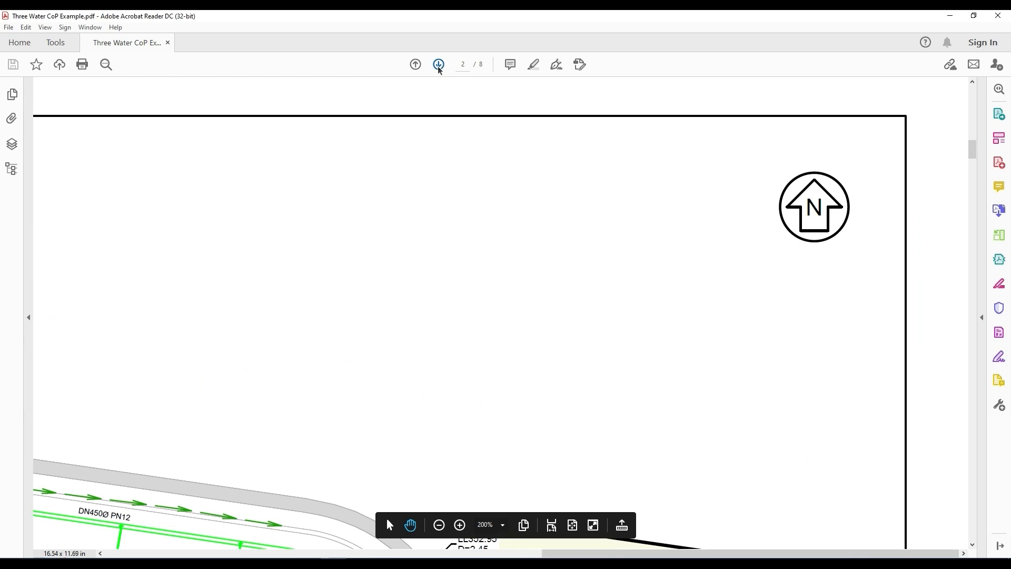
click(438, 64)
scroll(534, 367, down, 15)
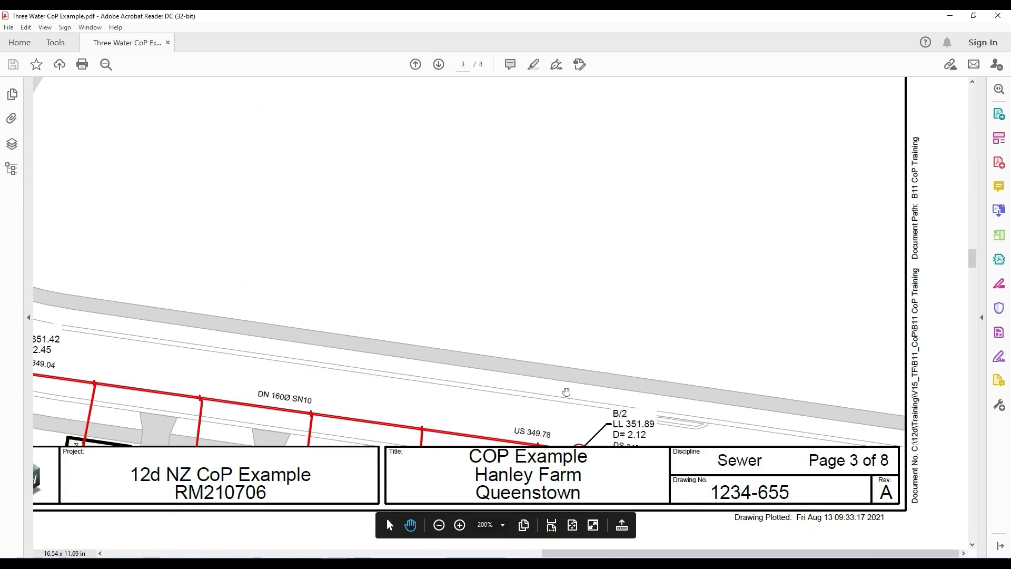
drag(243, 472, 814, 413)
drag(302, 395, 645, 361)
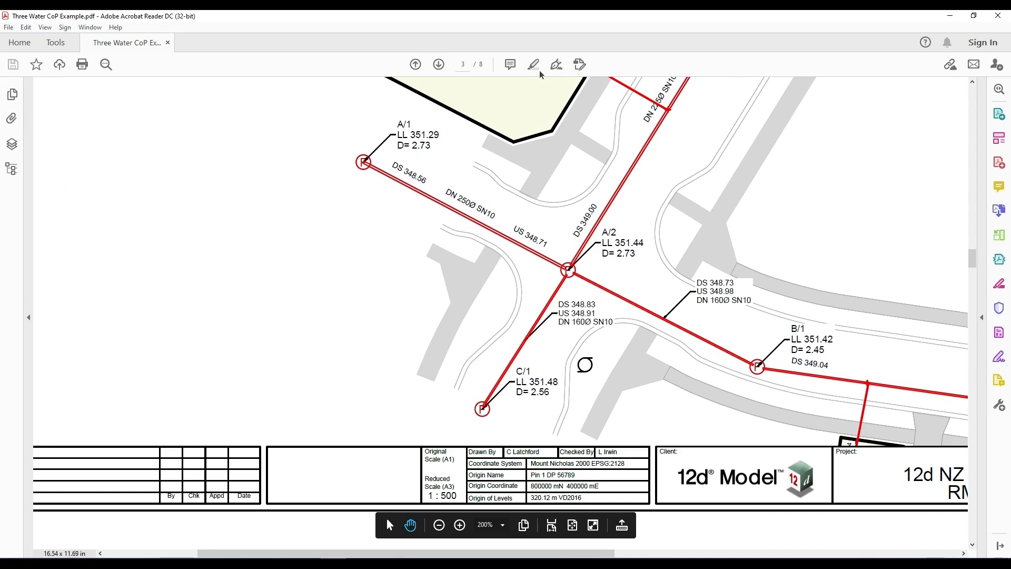
click(437, 66)
click(437, 65)
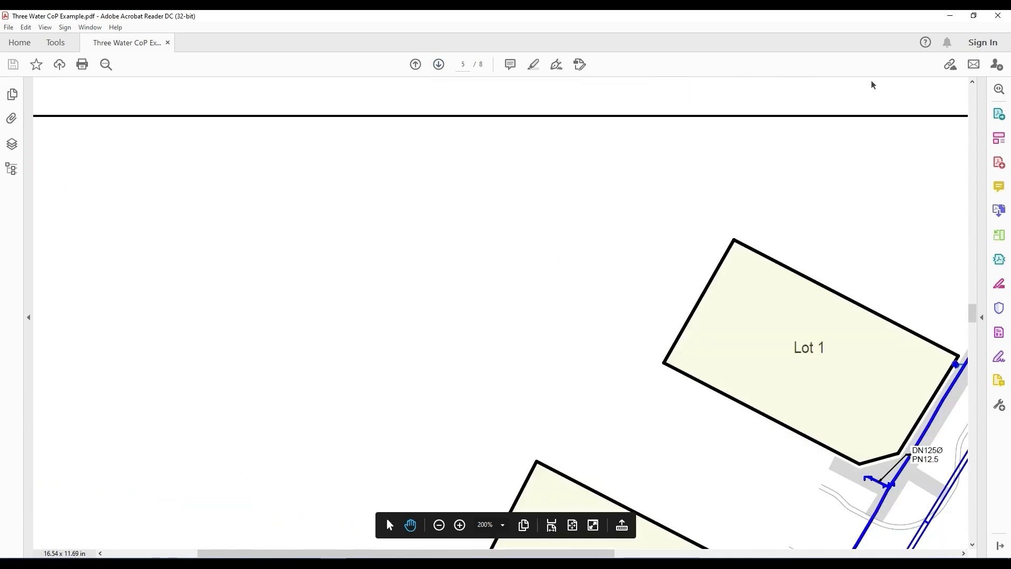
- Return to 12d Model, write the multipage plot settings to MCX_COP.12dmpsf, and finish the multipage plot setup
click(948, 16)
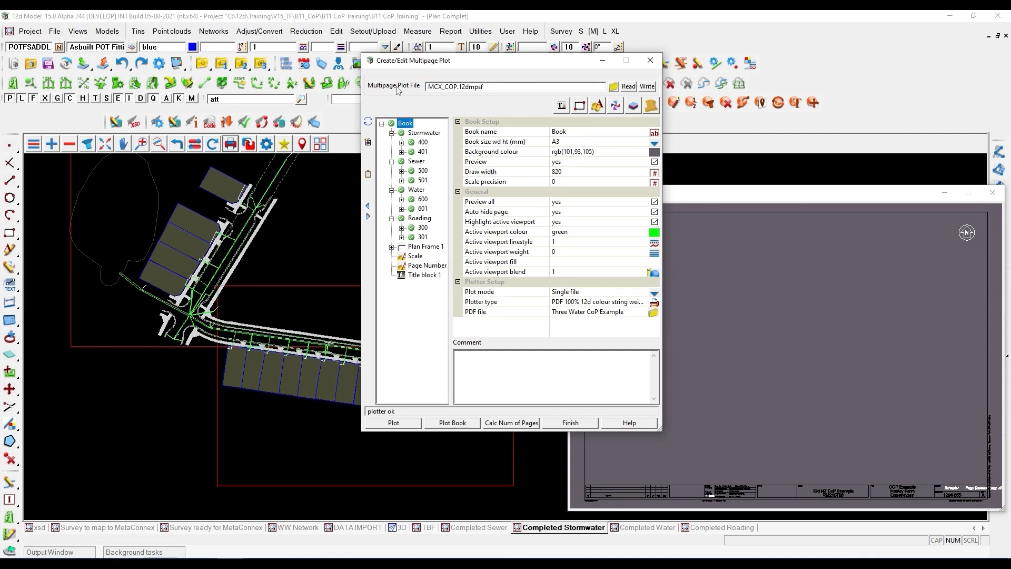
click(647, 86)
click(572, 425)
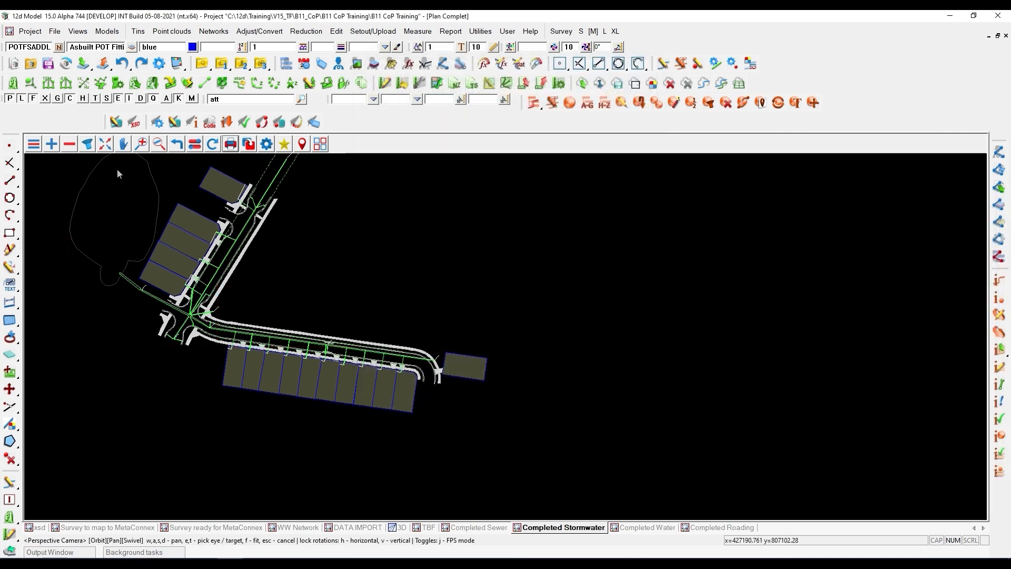
- Create a new plan view and fill the drawing area with it
scroll(455, 334, down, 3)
scroll(405, 265, up, 2)
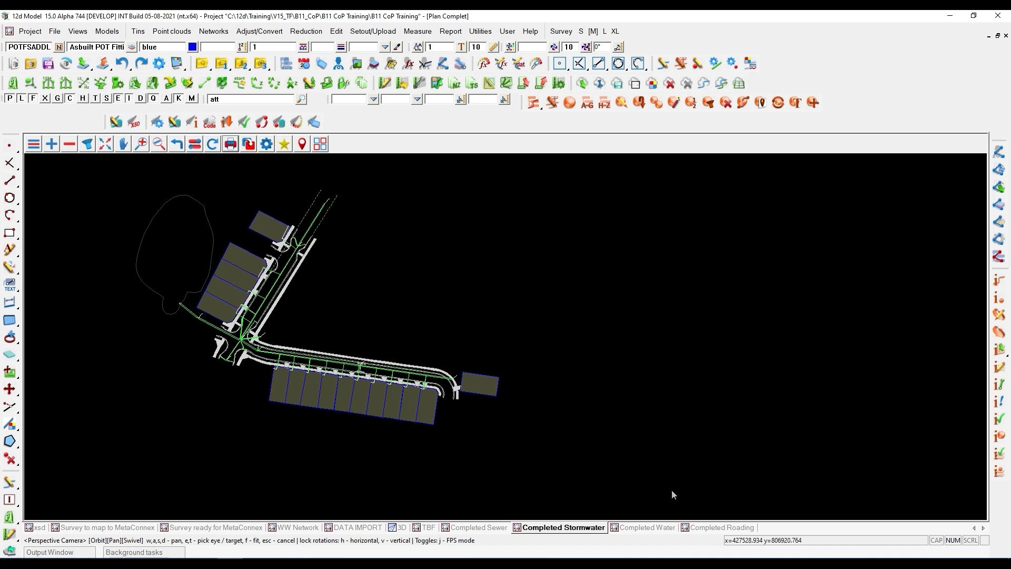
click(54, 31)
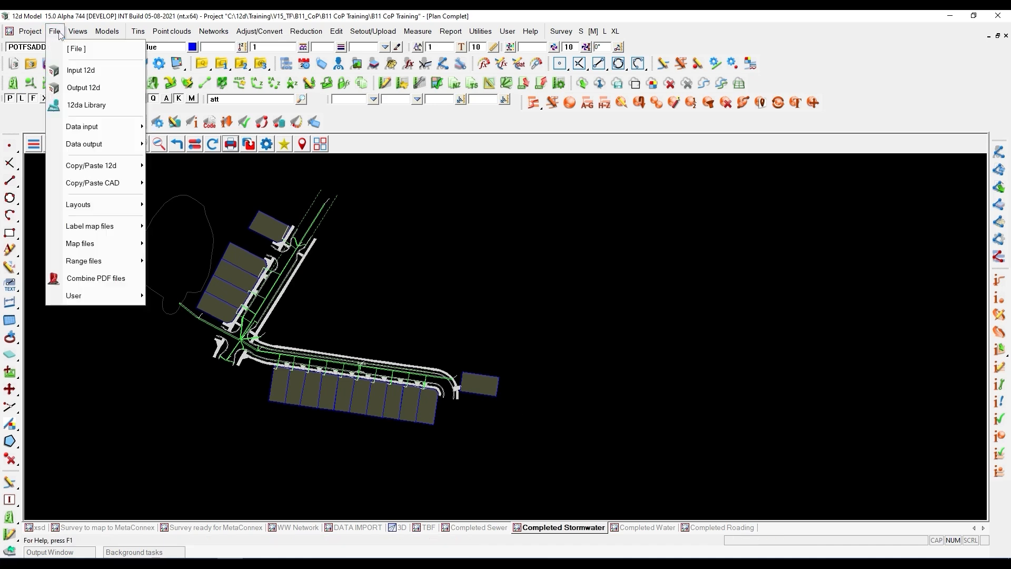
mouse_move(77, 31)
mouse_move(122, 157)
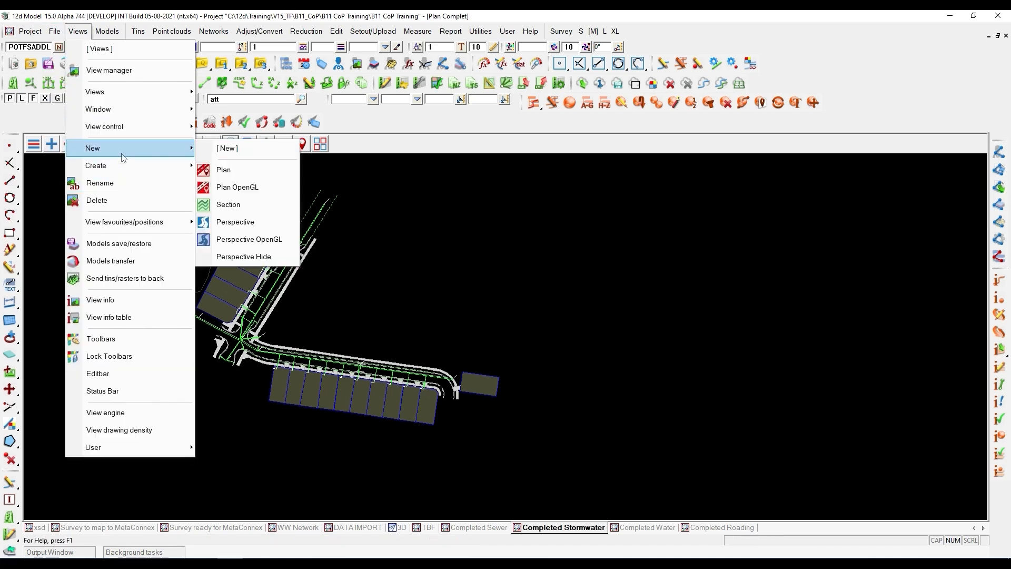
click(210, 170)
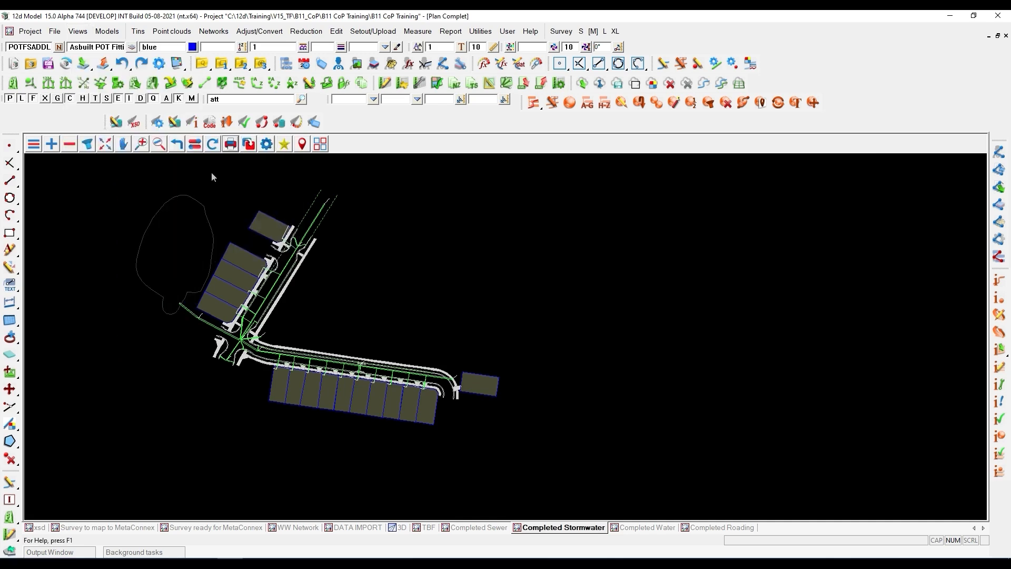
double_click(186, 159)
- Add all models matching "com", the MCX Completed set, to plan view 1
click(52, 143)
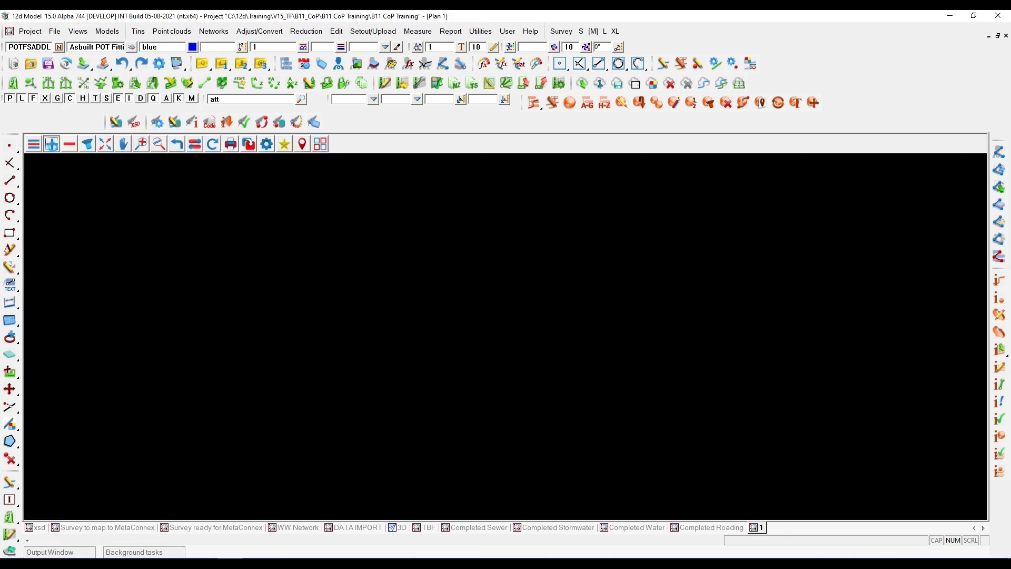
text(com)
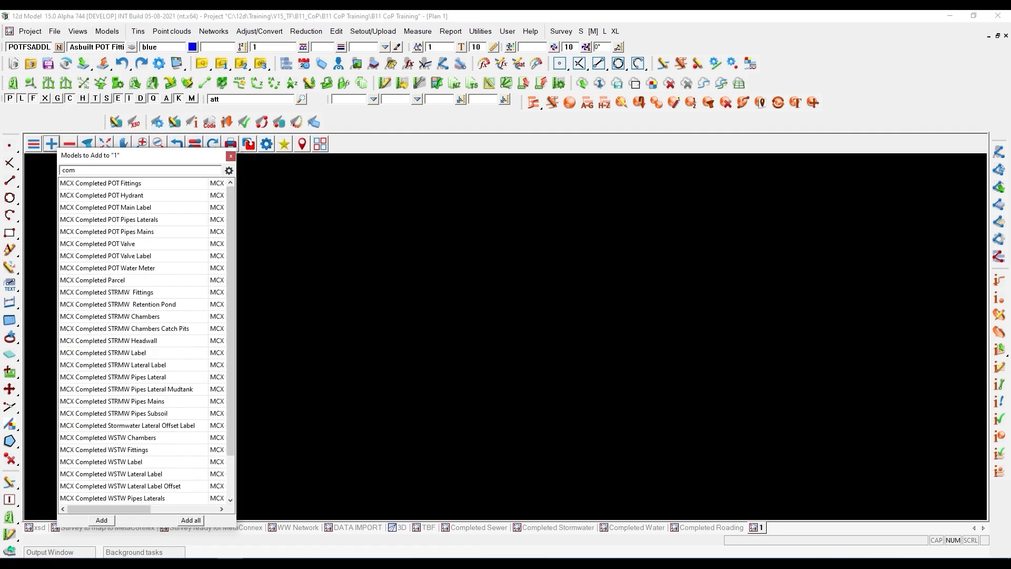
click(192, 520)
mouse_move(169, 361)
mouse_down()
mouse_move(187, 322)
mouse_move(288, 286)
mouse_up()
key(Escape)
- Remove all models matching "lab" from plan view 1, leaving out the completed network label models
click(69, 145)
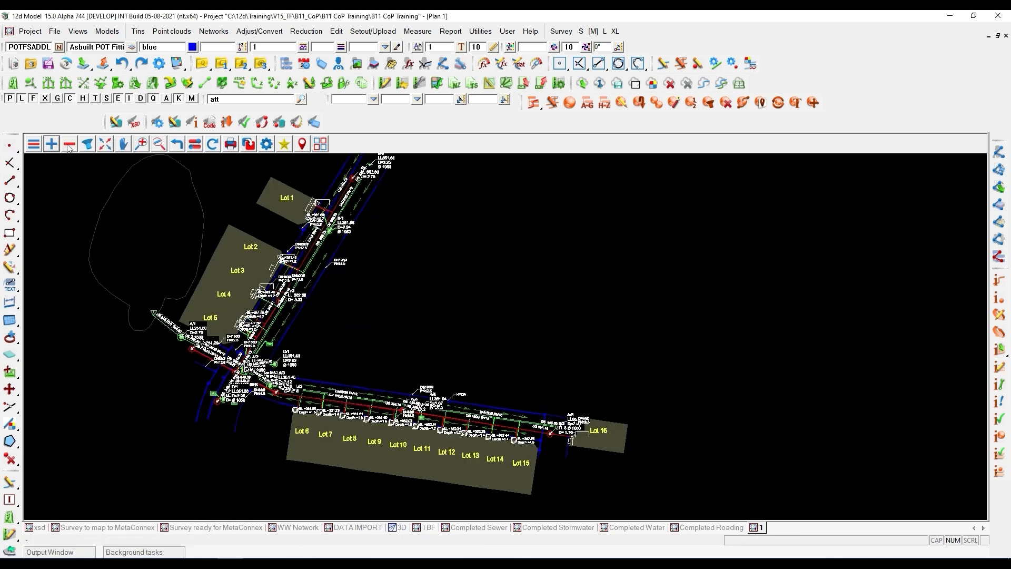
text(lab)
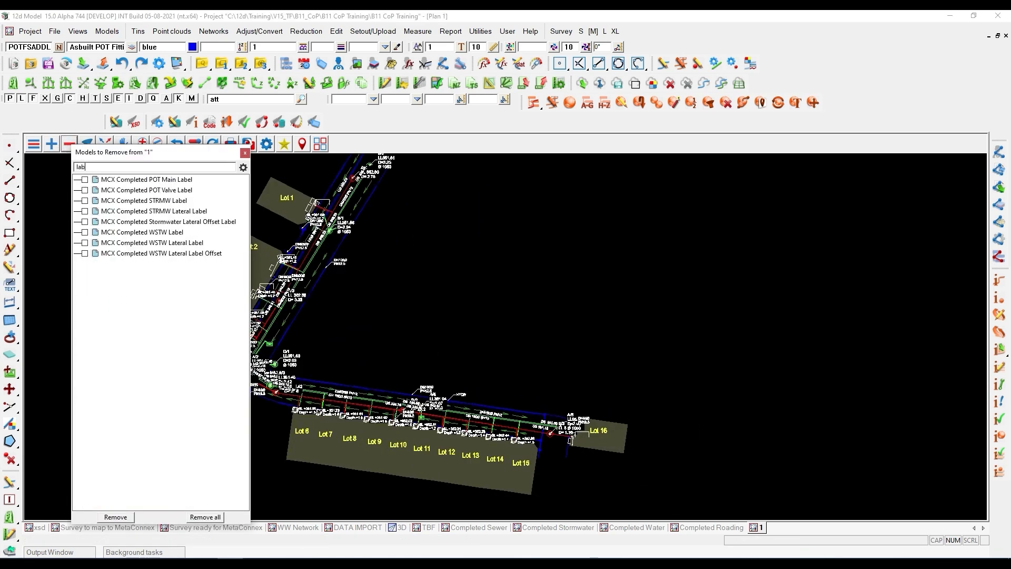
click(205, 516)
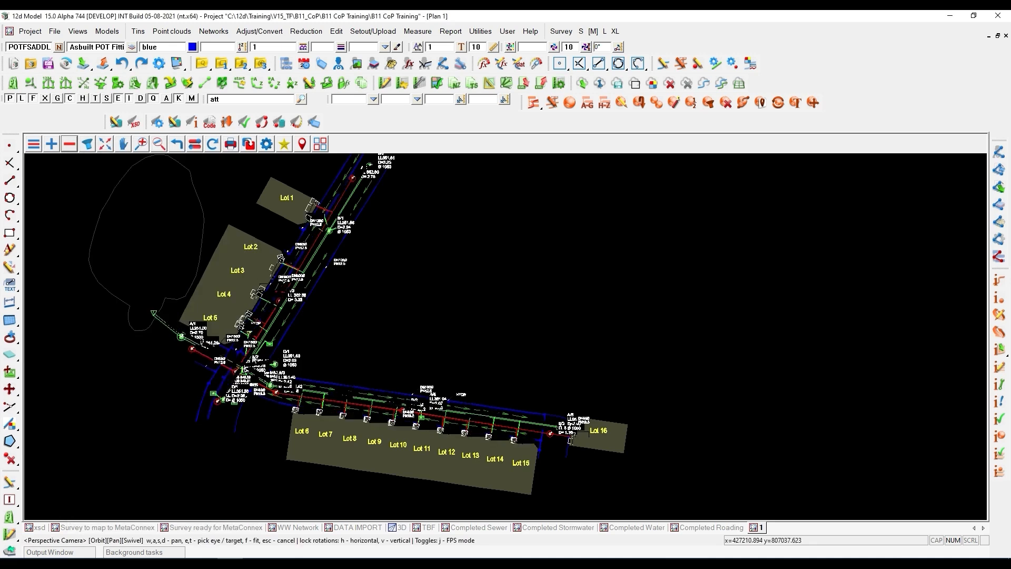
scroll(253, 364, up, 3)
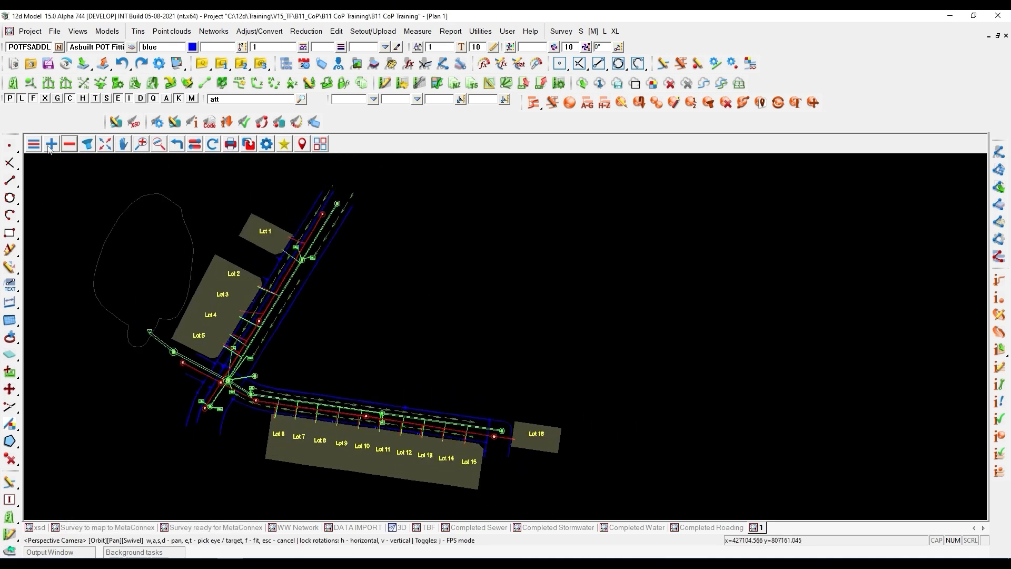
- Start a 12d XML data export and place its settings dialog over the plan view
click(30, 33)
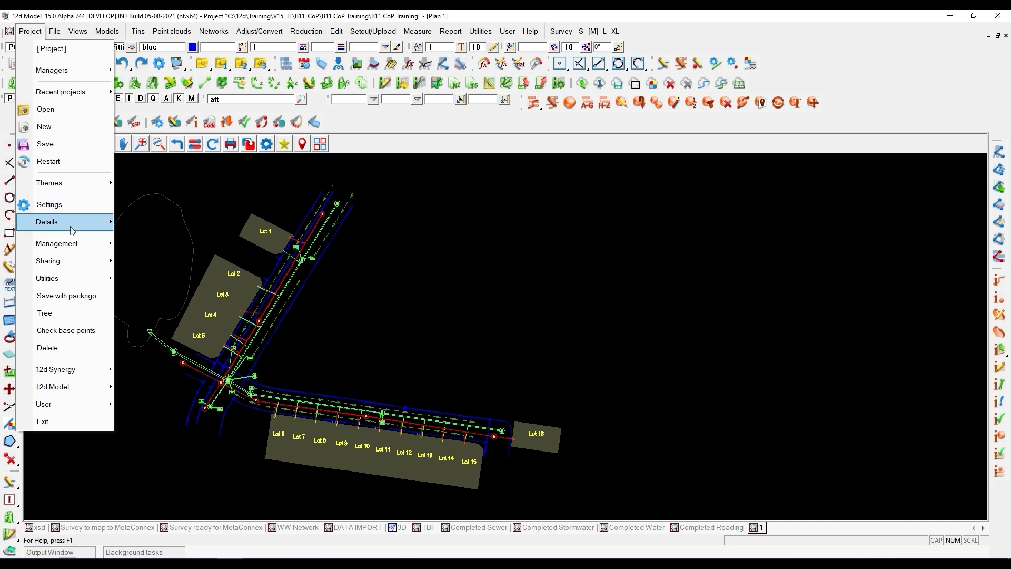
mouse_move(72, 230)
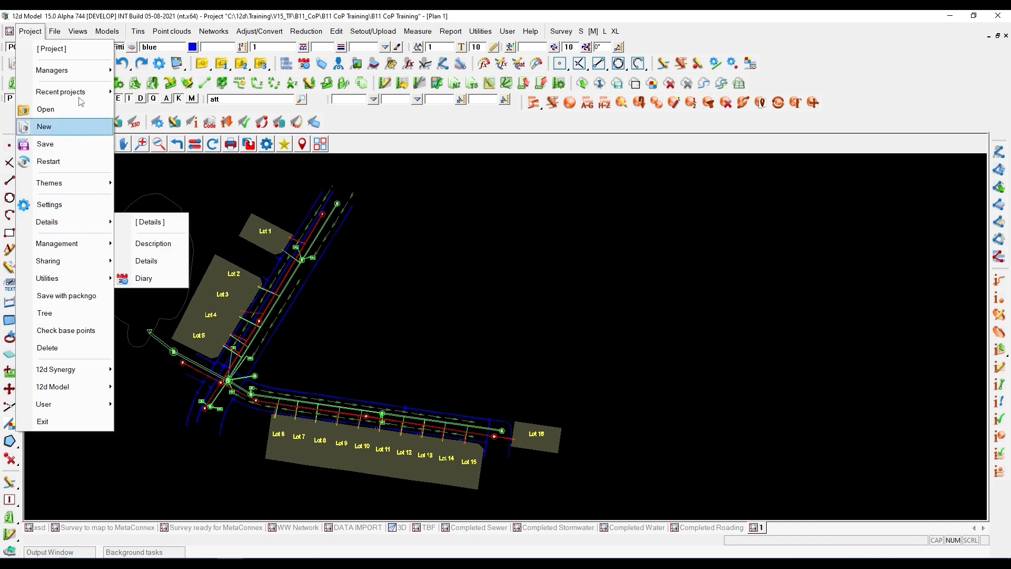
mouse_move(55, 31)
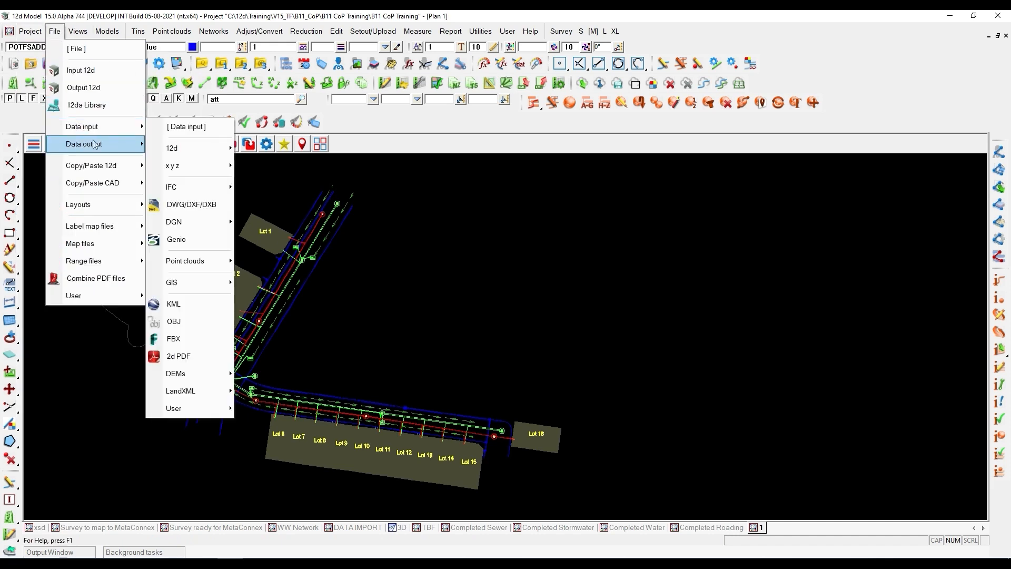
mouse_move(106, 143)
mouse_move(181, 168)
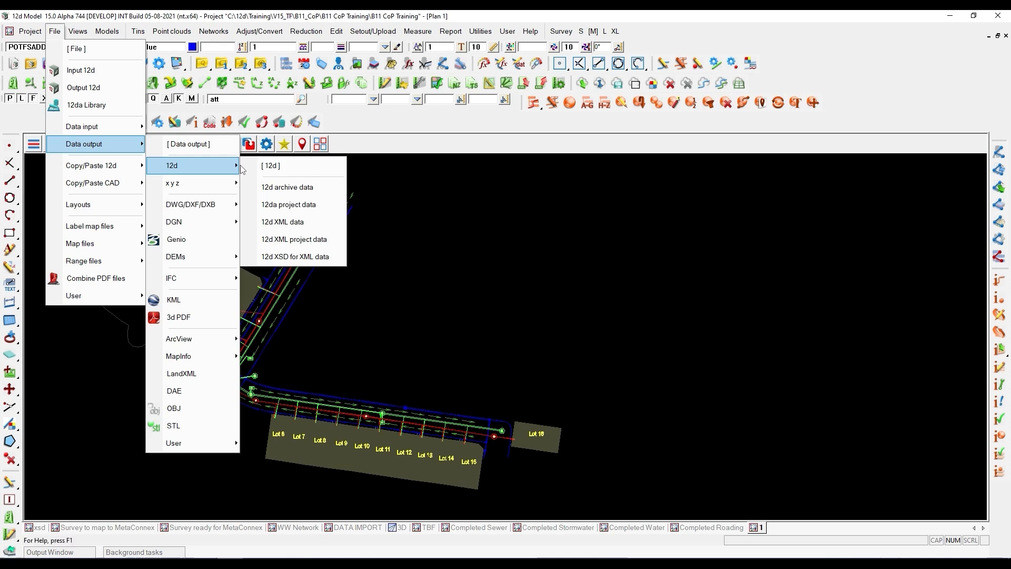
click(304, 222)
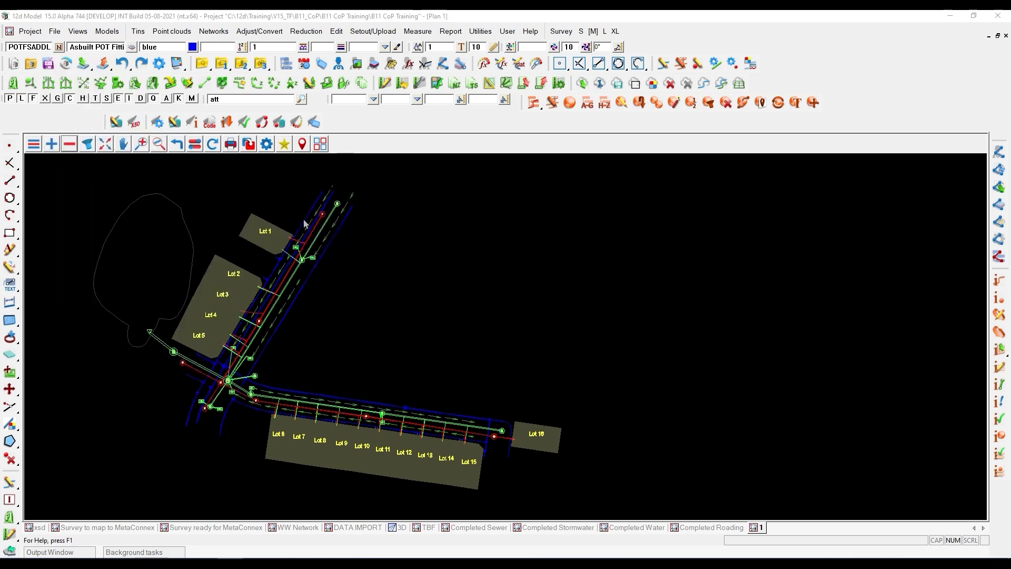
drag(365, 232, 199, 177)
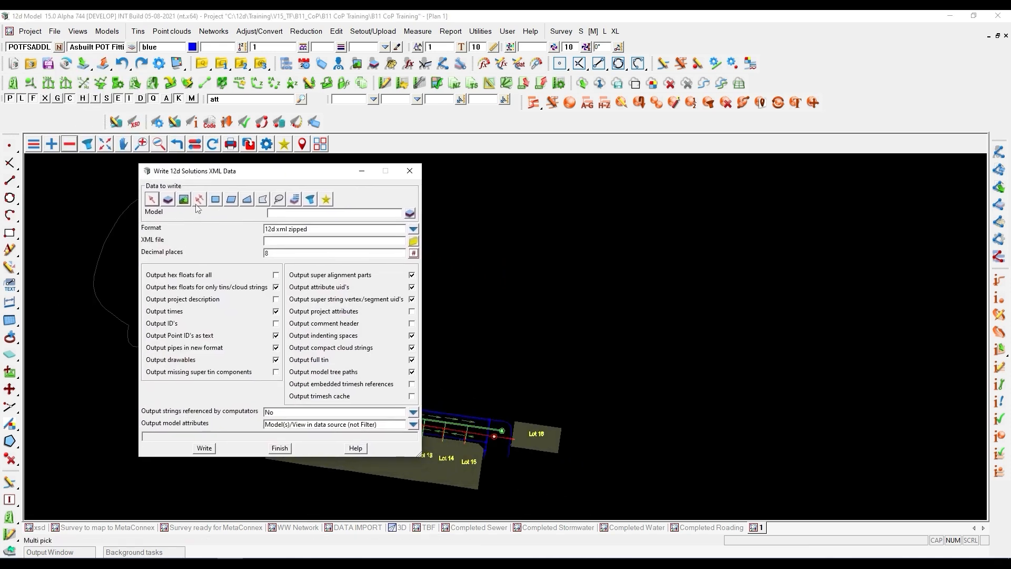
- Set the data to write to a view source and pick plan view 1 as that view
click(183, 199)
middle_click(279, 214)
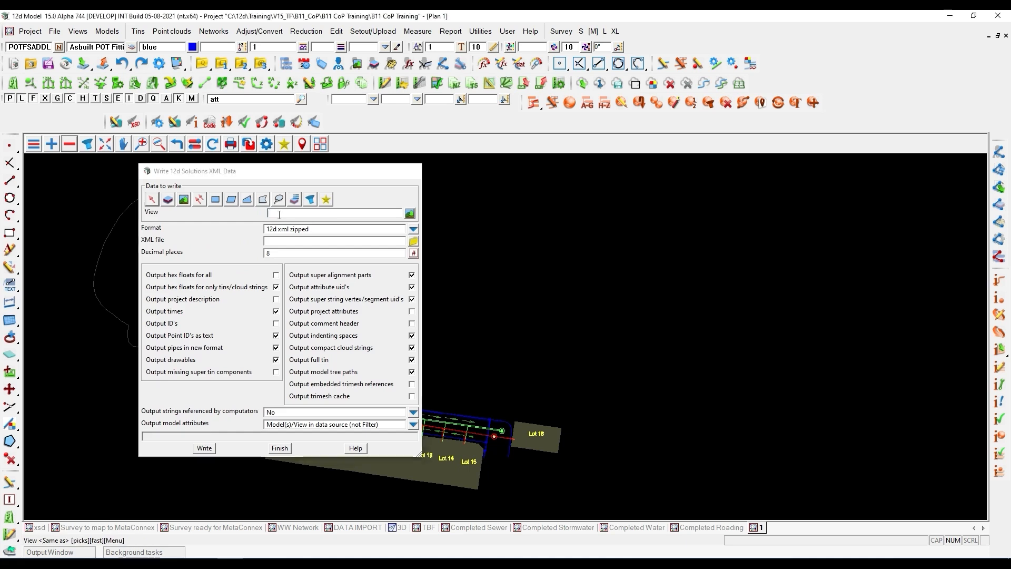
click(462, 243)
middle_click(463, 243)
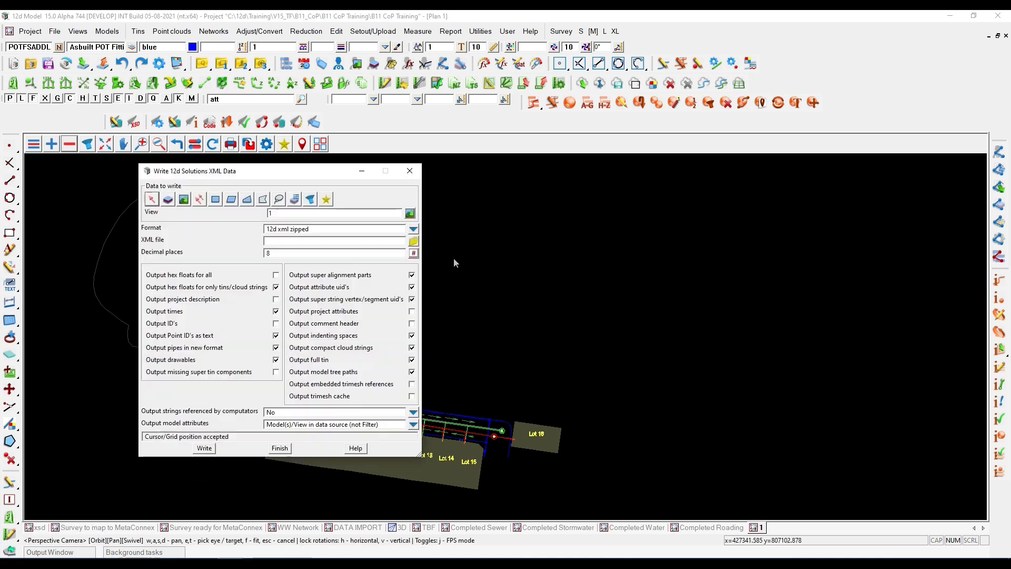
- Write the view in 12d xml format to CopExample.12dxml with project attributes included, and move the export dialog clear of the network
click(413, 229)
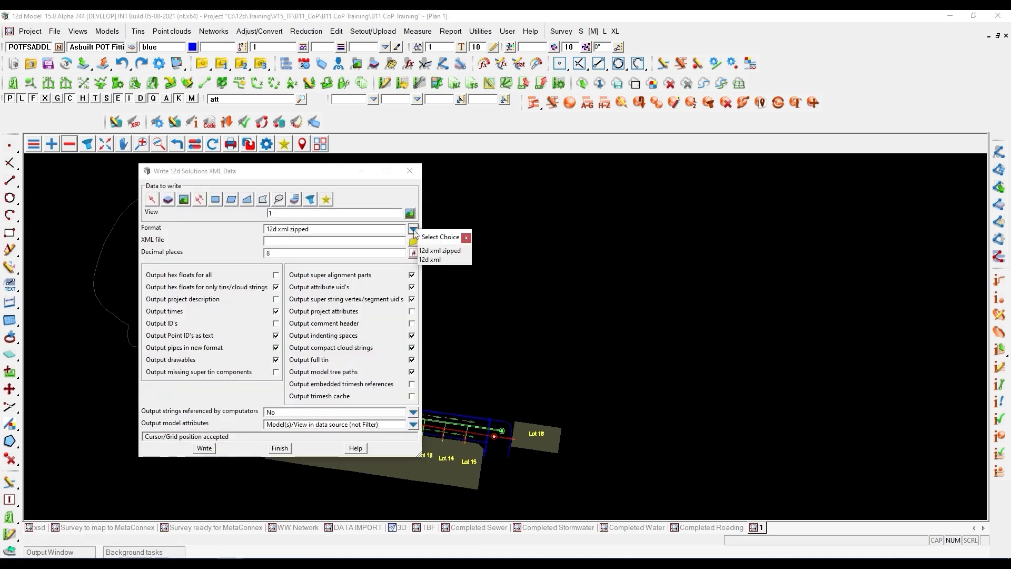
click(430, 260)
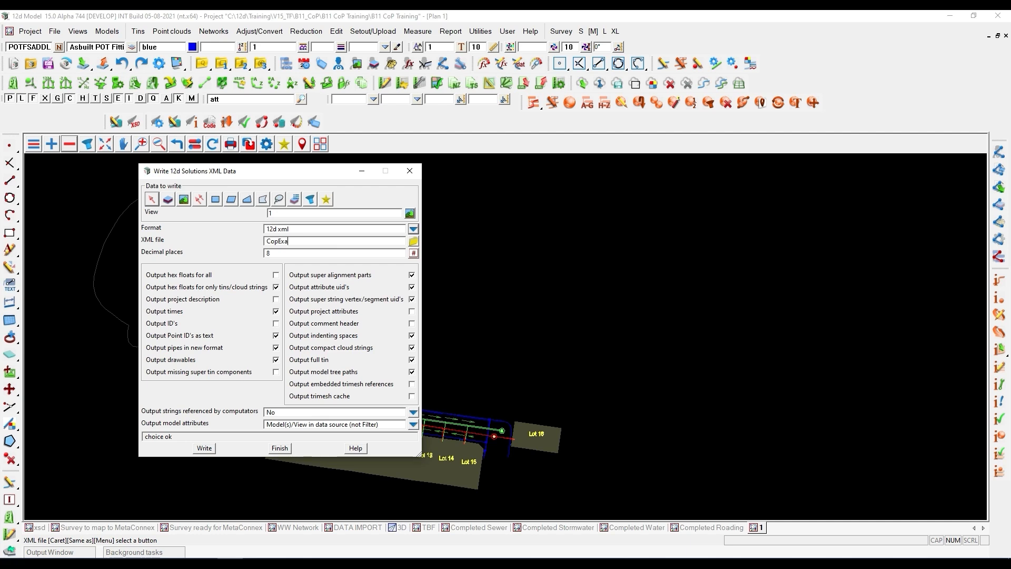
key(Return)
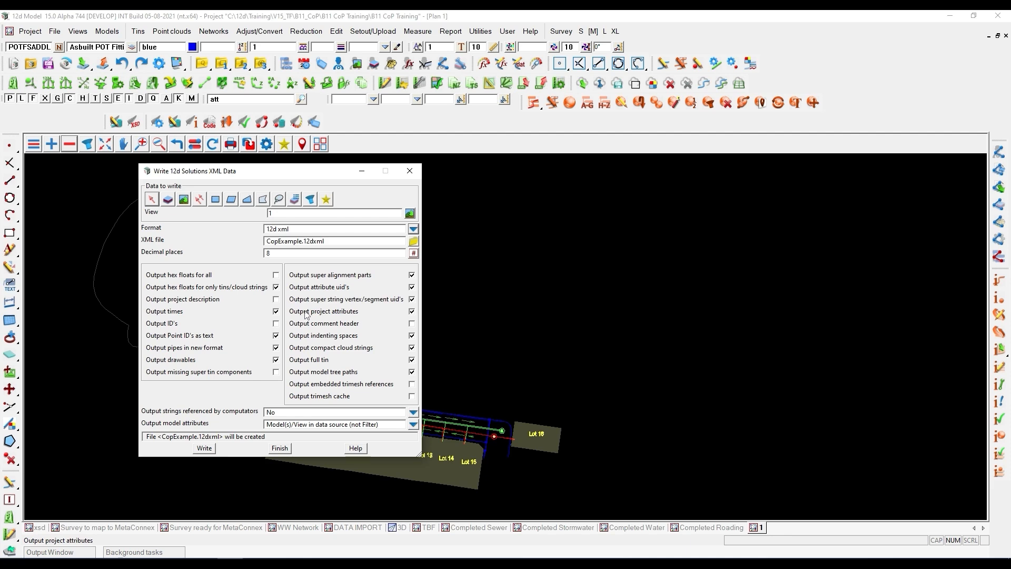
click(208, 450)
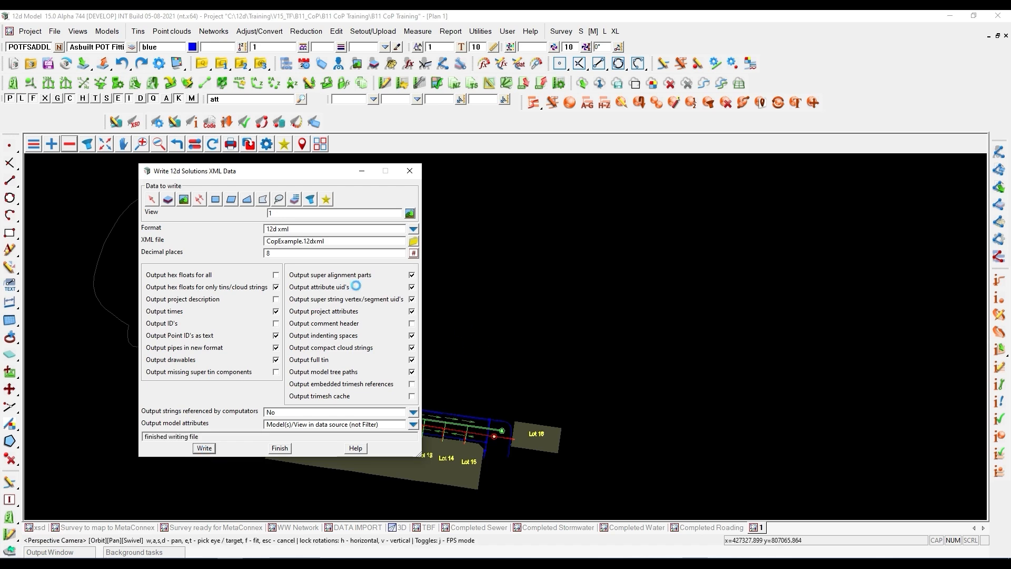
drag(249, 179, 652, 164)
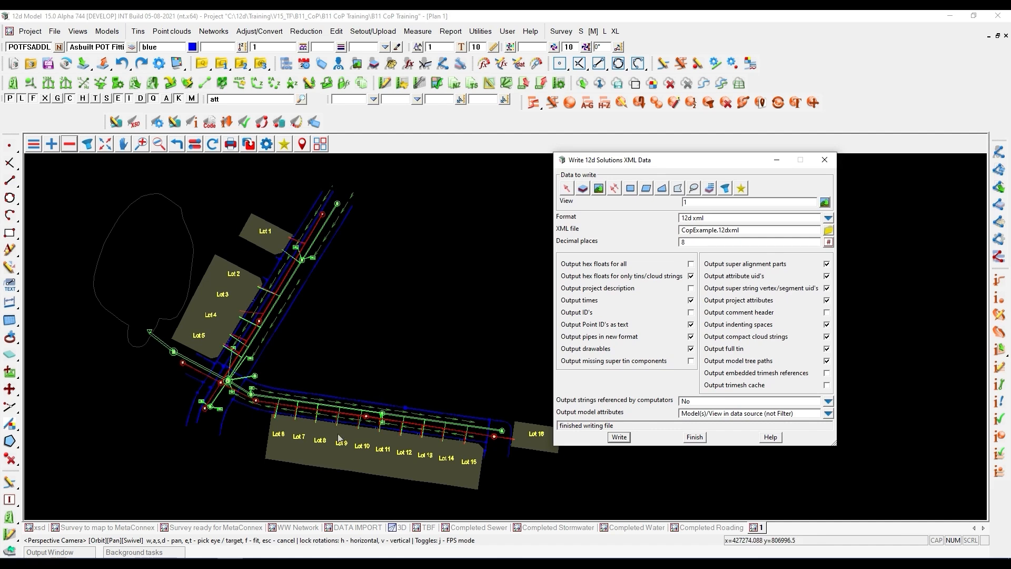
click(258, 563)
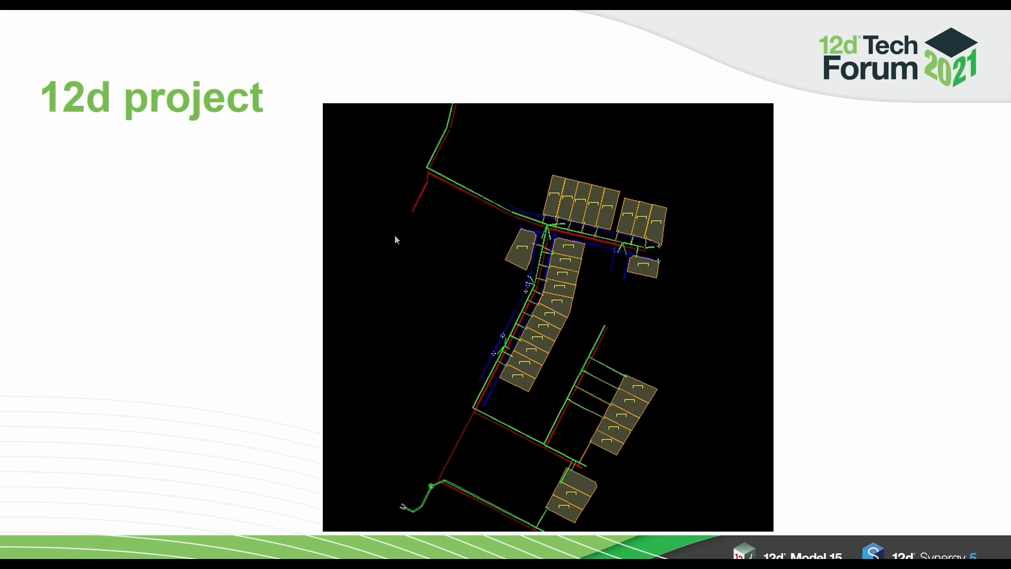
key(Right)
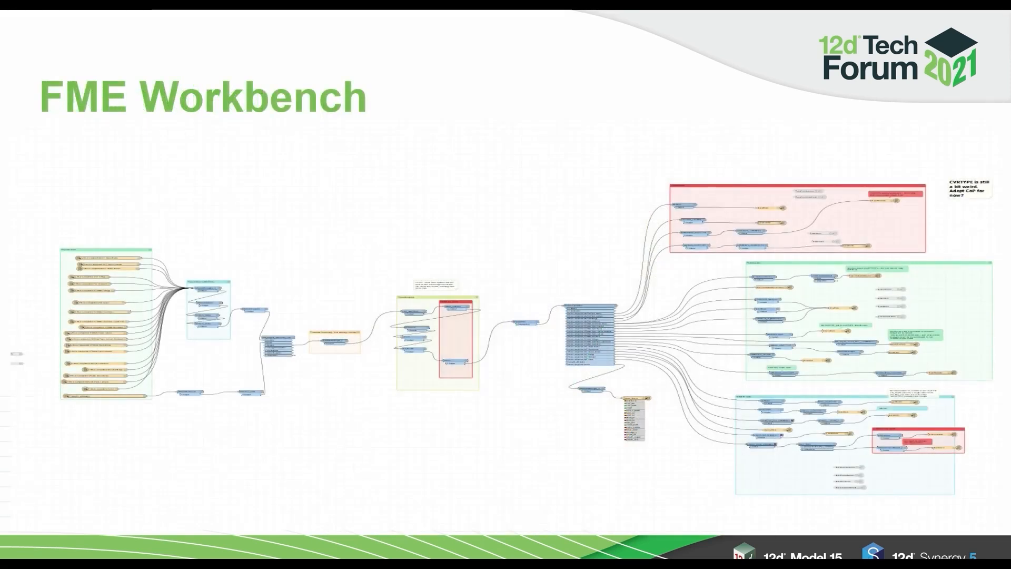